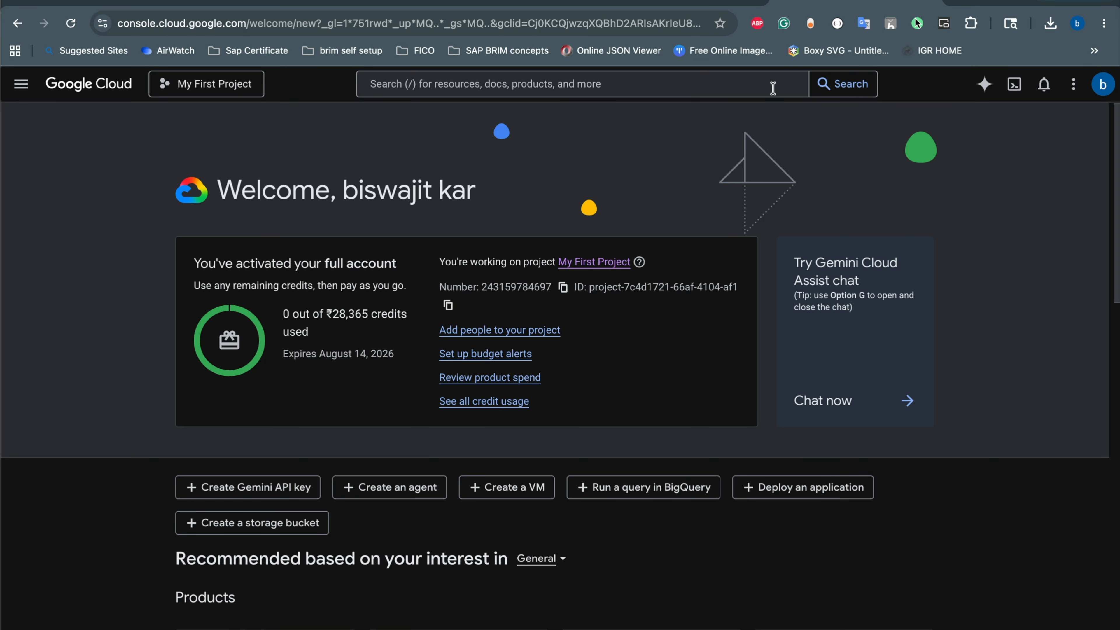
Open the service accounts list of My First Project and check the appliances list in SAP Cloud Appliance Library
scroll(654, 207, down, 5)
mouse_move(93, 359)
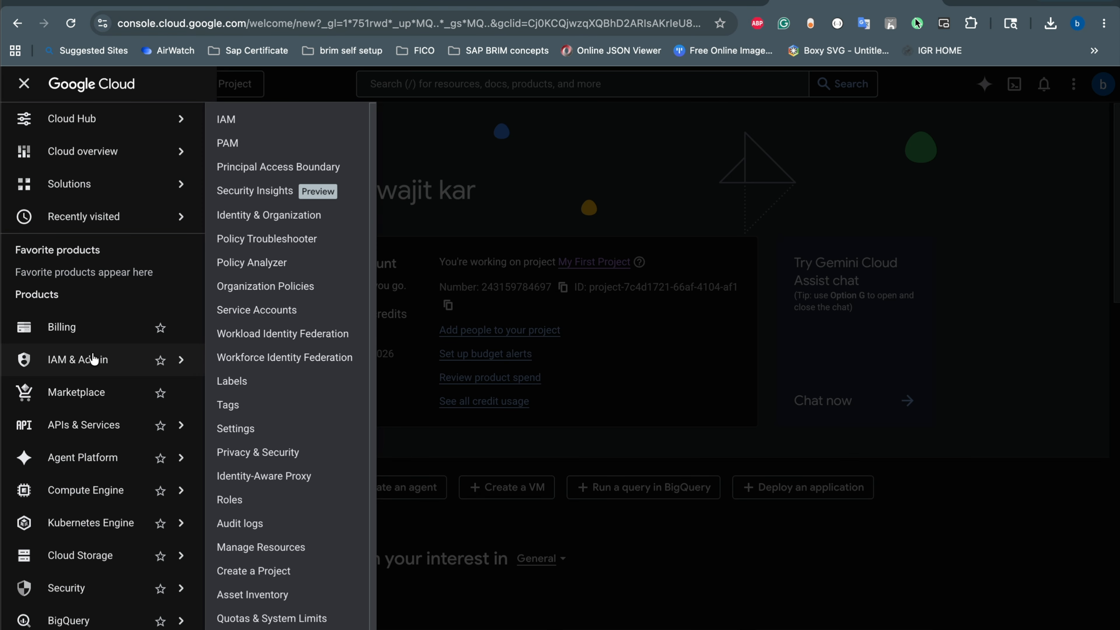
click(270, 312)
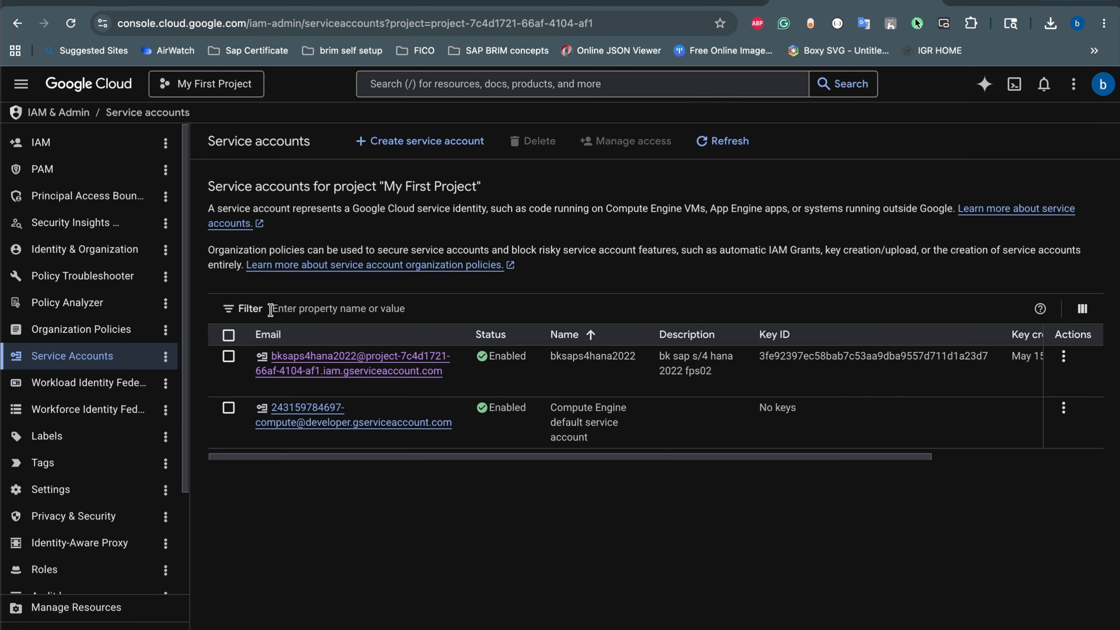
click(646, 10)
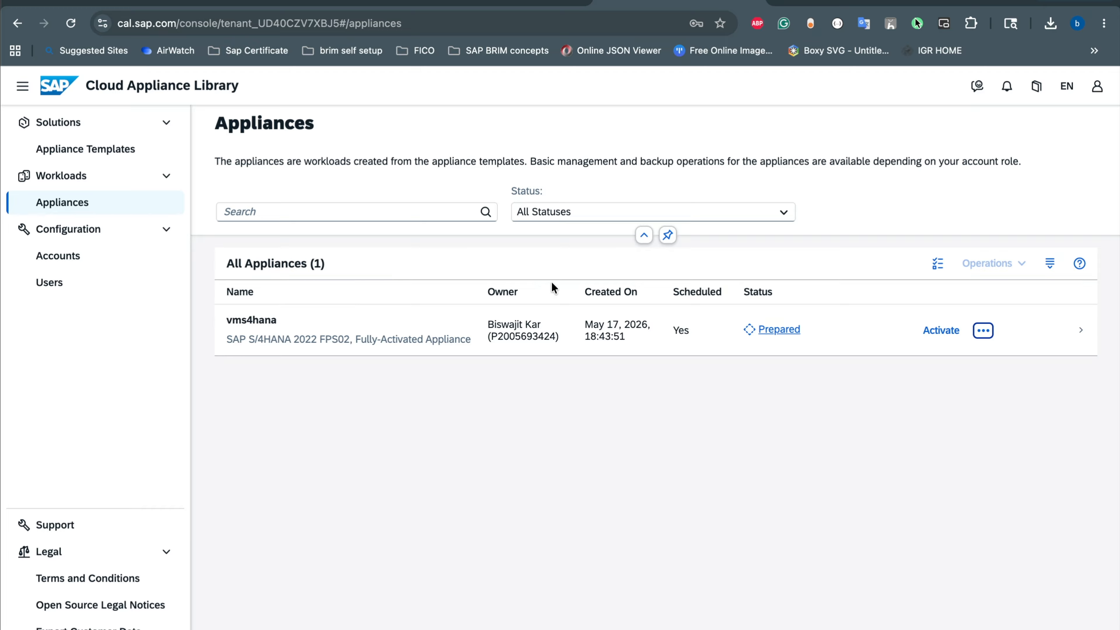
click(818, 4)
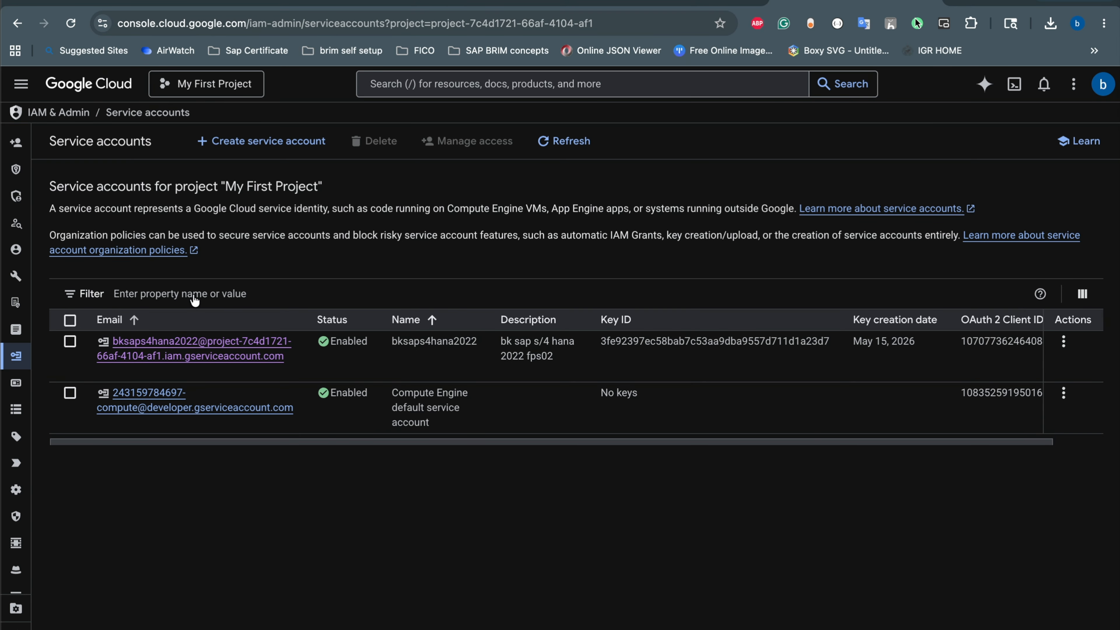
View the keys of the bksaps4hana2022 service account and revisit the appliances list in SAP Cloud Appliance Library
click(152, 348)
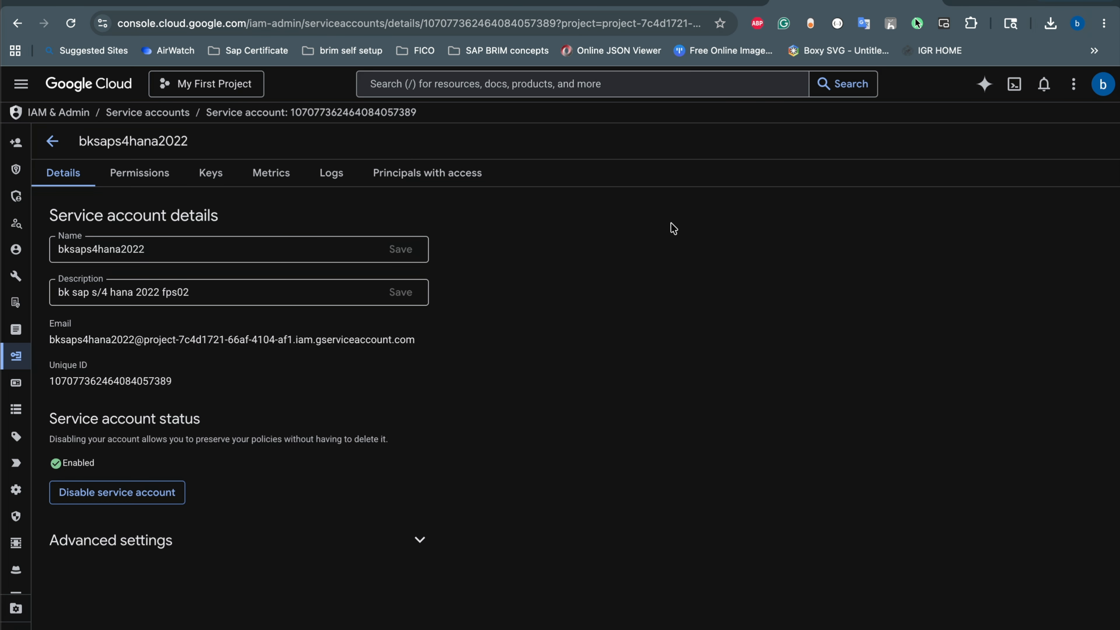
click(213, 173)
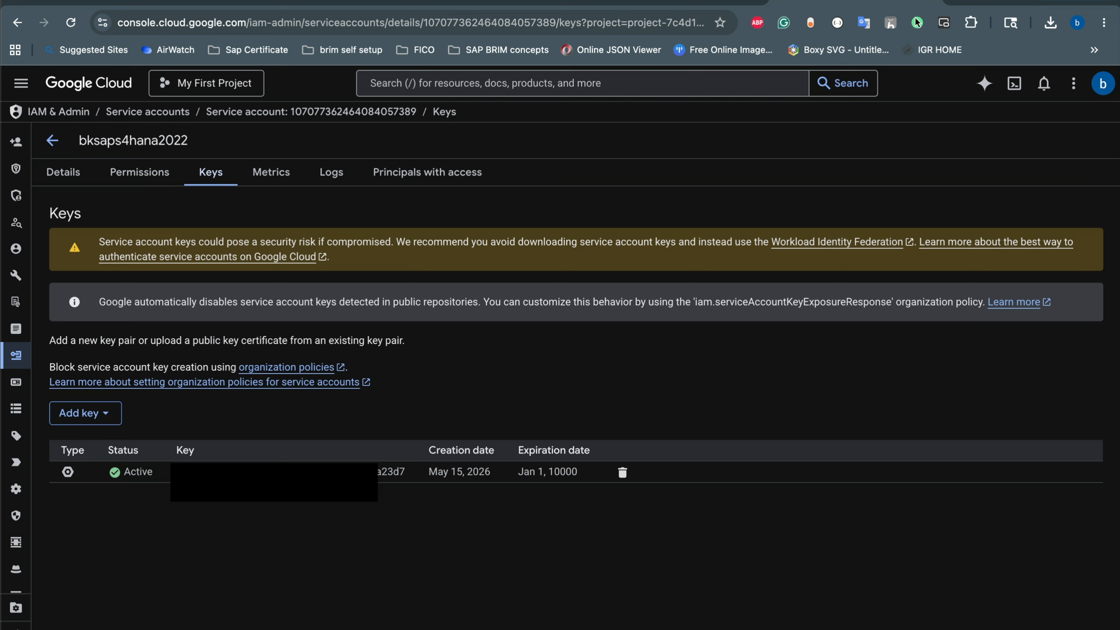
click(666, 5)
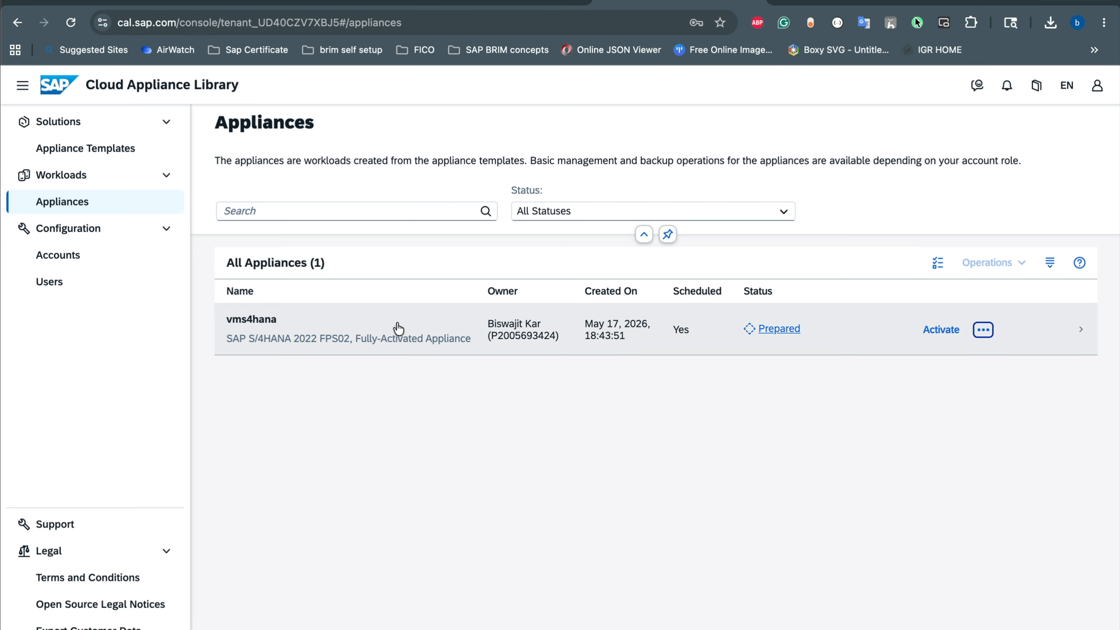
key(ctrl+Tab)
Switch the Google Cloud console from My First Project to the parent organization and open its organization policies
click(166, 83)
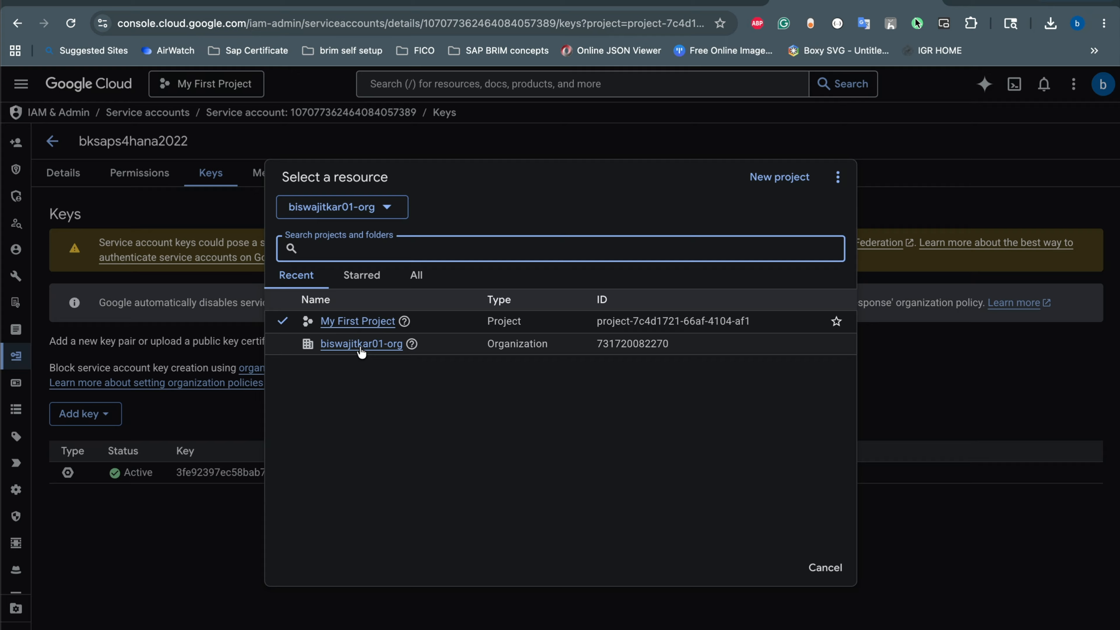
click(383, 349)
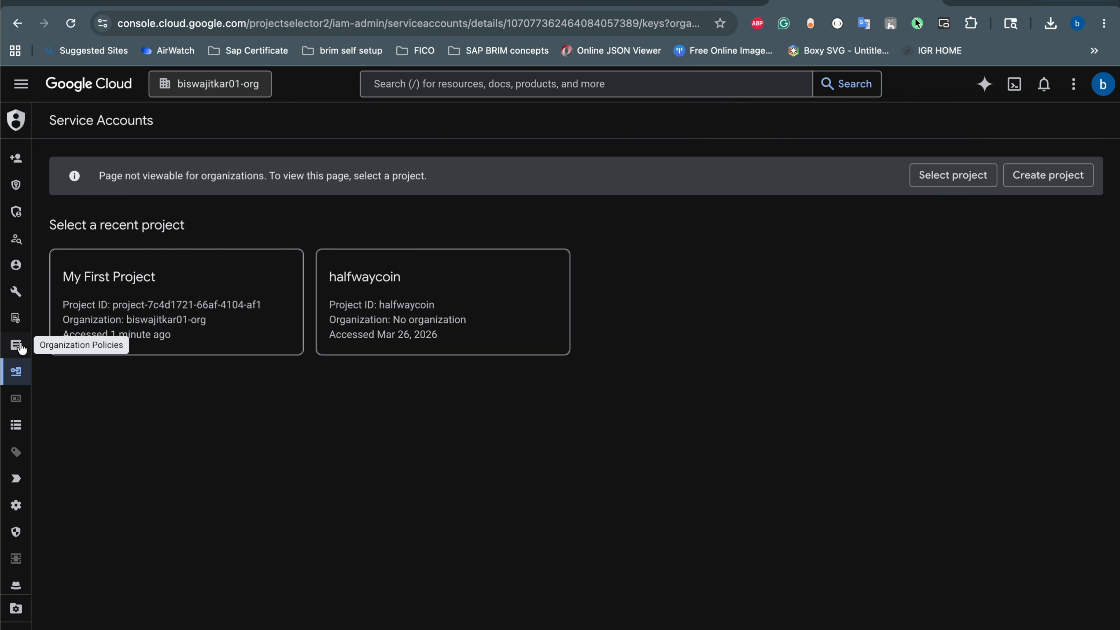
click(21, 84)
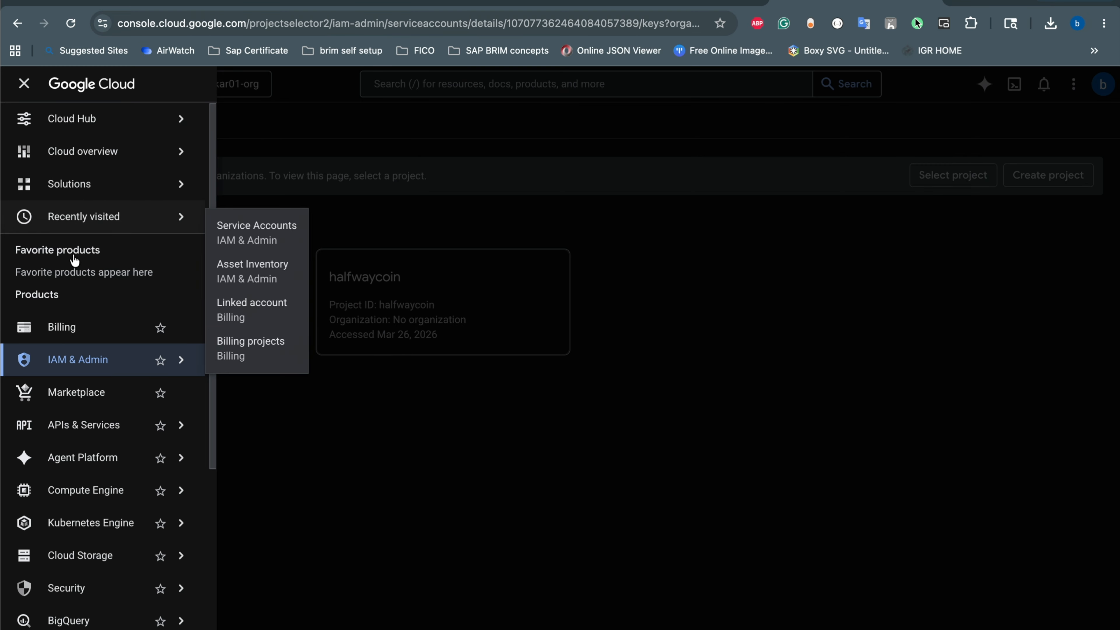
mouse_move(90, 374)
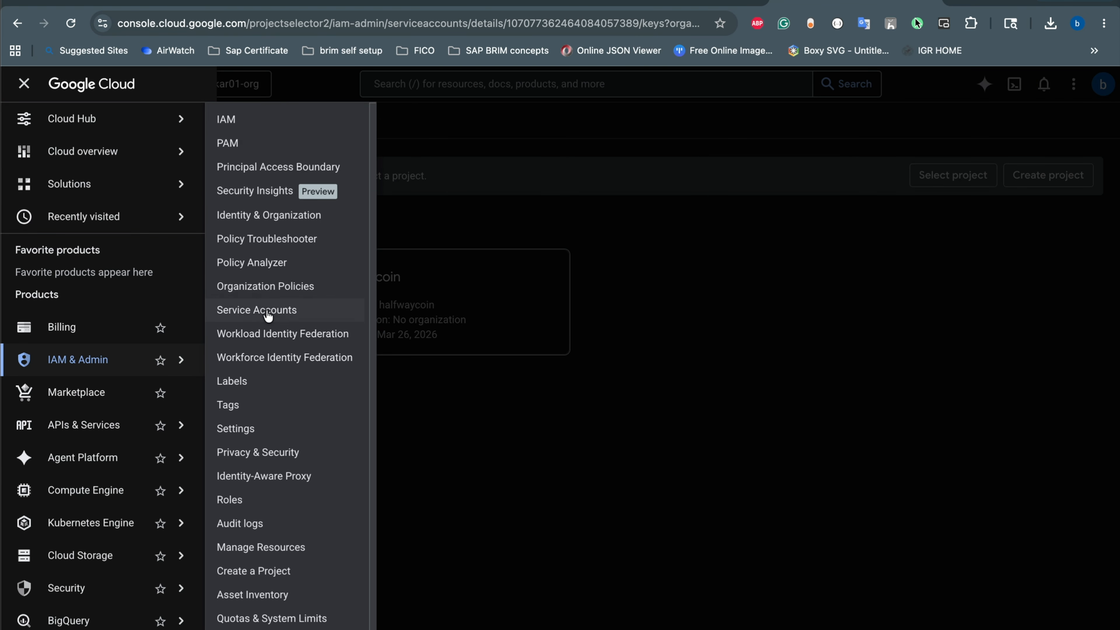
click(267, 289)
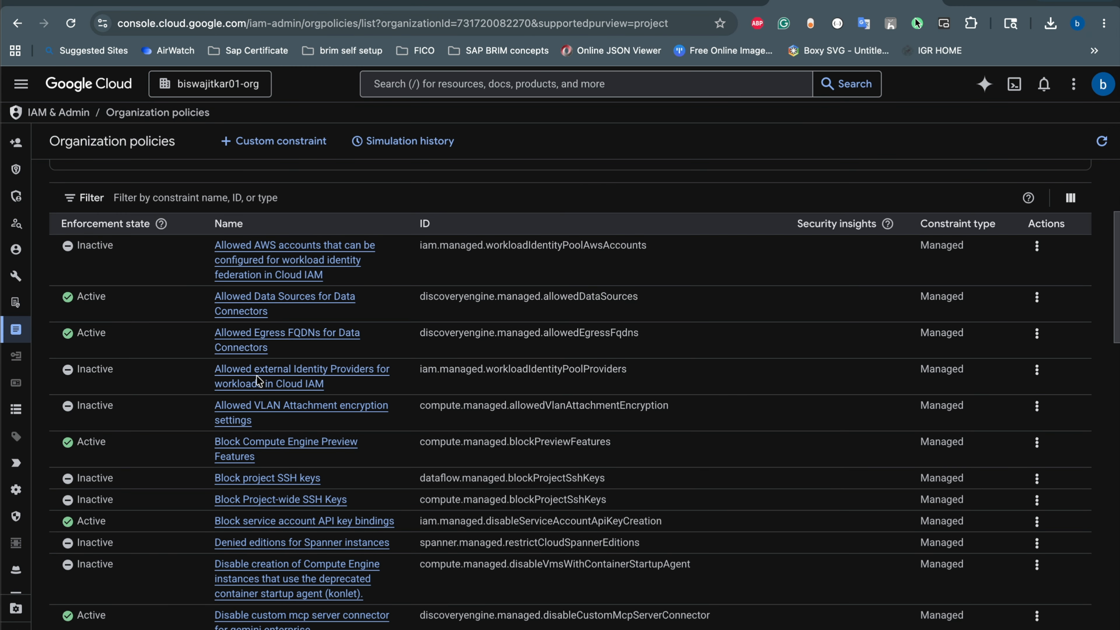
Filter the organization policies by iam.disableServiceAccountKeyCreation and compare the managed and legacy constraint IDs
click(150, 395)
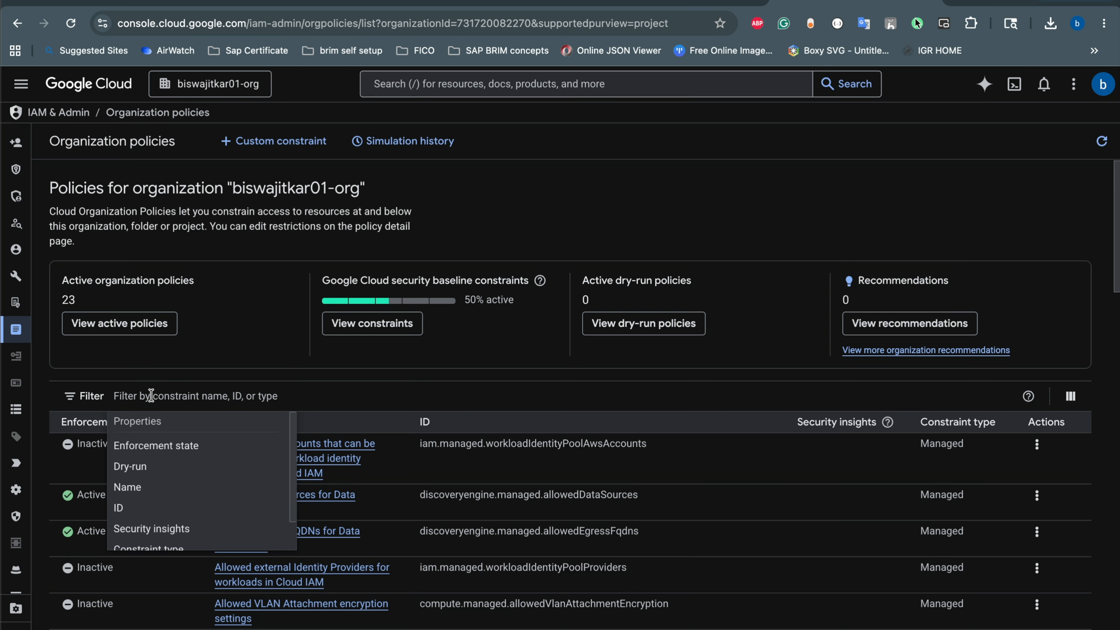
text(iam.disableServiceAccountKeyCreation)
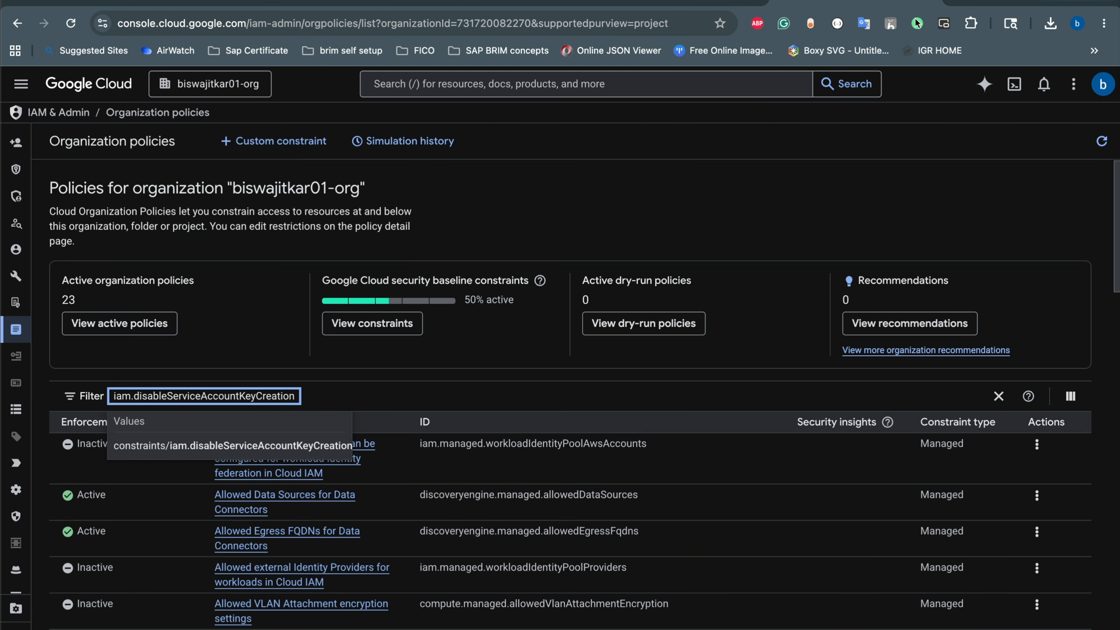
key(Return)
click(201, 571)
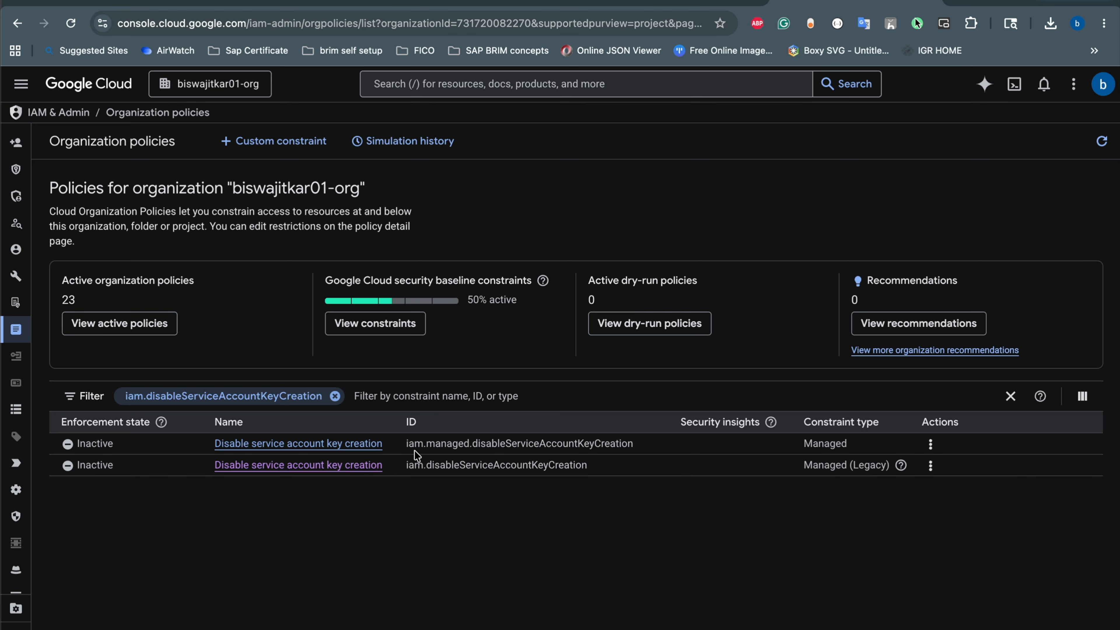
drag(427, 444, 471, 445)
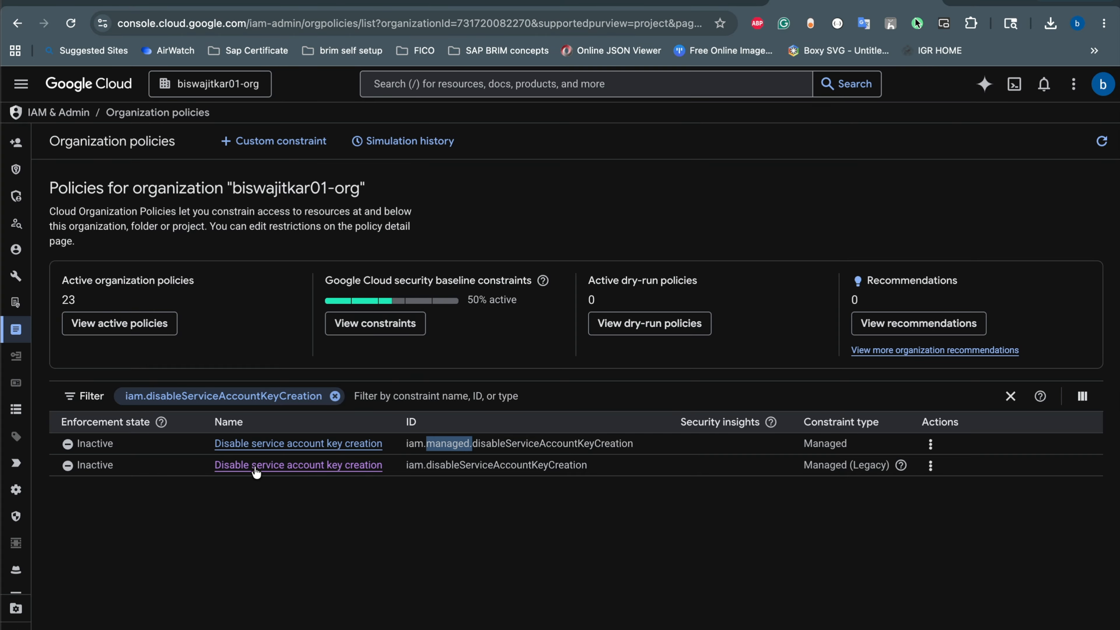
Examine the rule settings of the legacy Disable service account key creation policy and return to the policy list
click(255, 468)
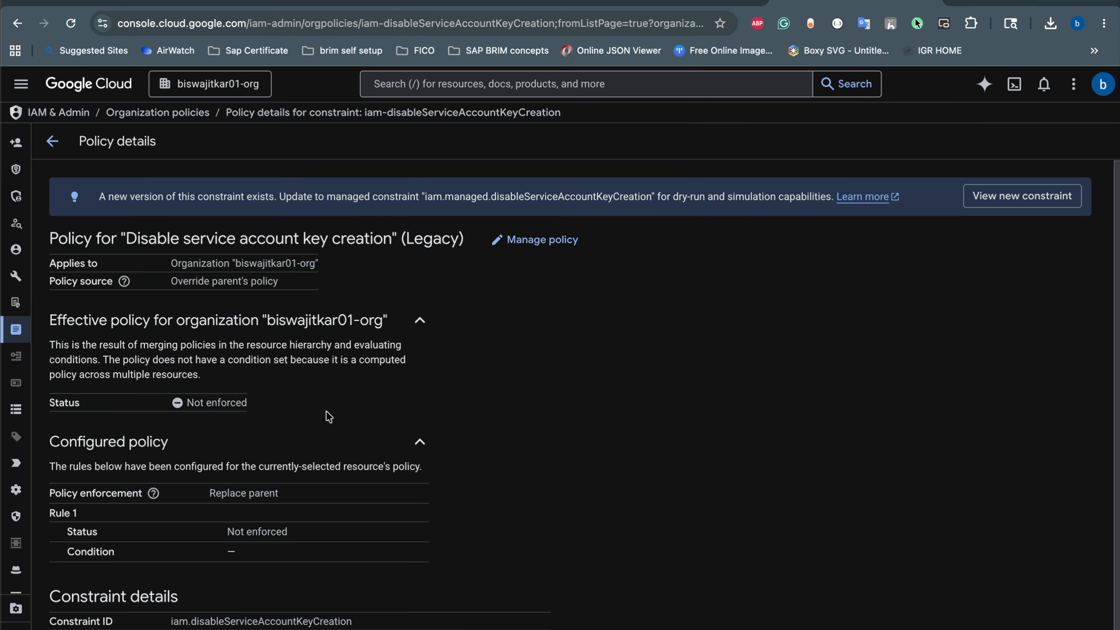
scroll(339, 410, down, 1)
click(533, 189)
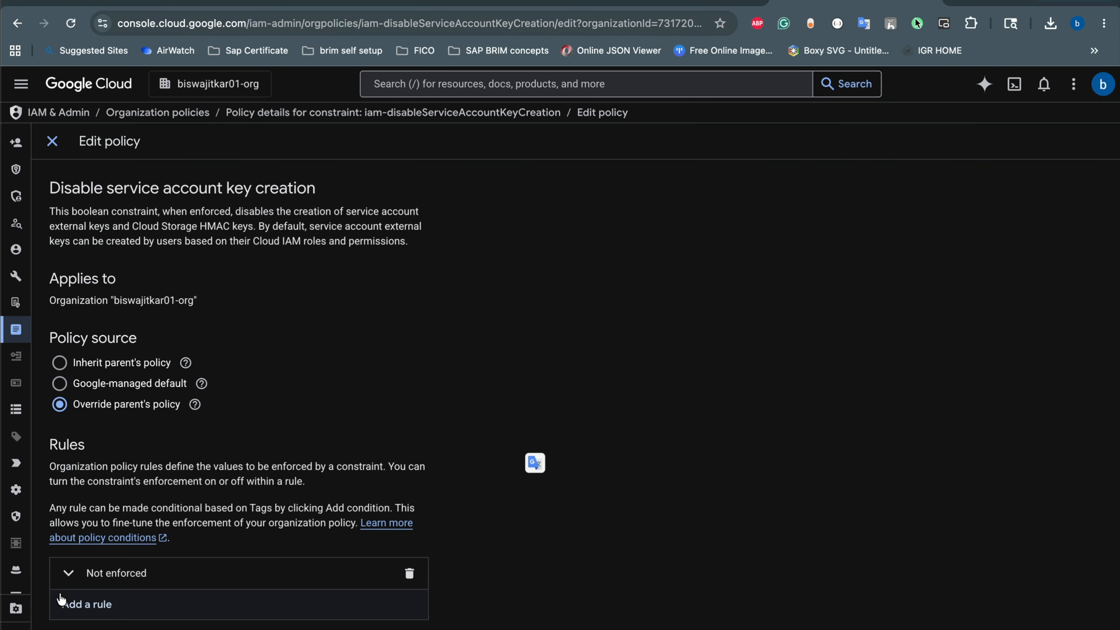
click(68, 572)
scroll(288, 477, down, 4)
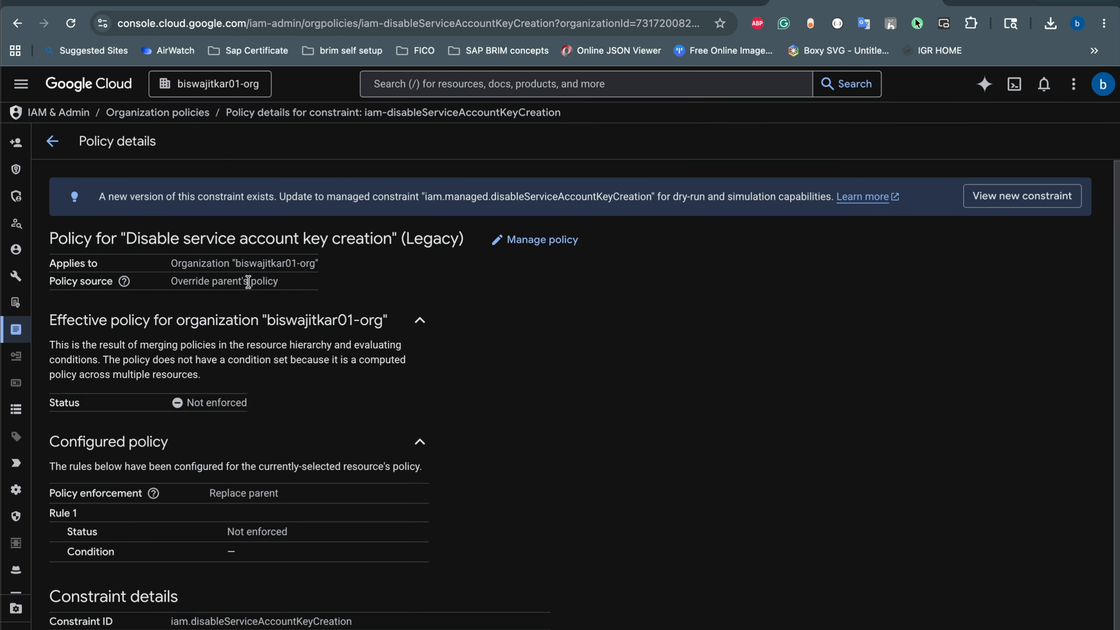
click(53, 142)
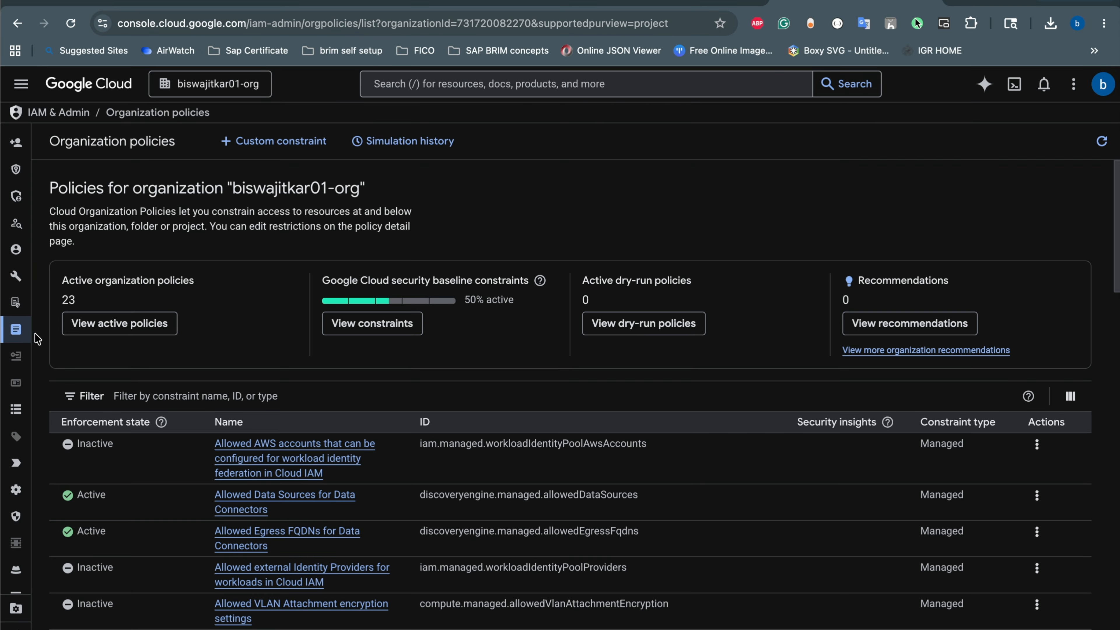
Examine the principal's roles in the organization's IAM permissions, including the choices for the Organization Policy Administrator role
click(163, 86)
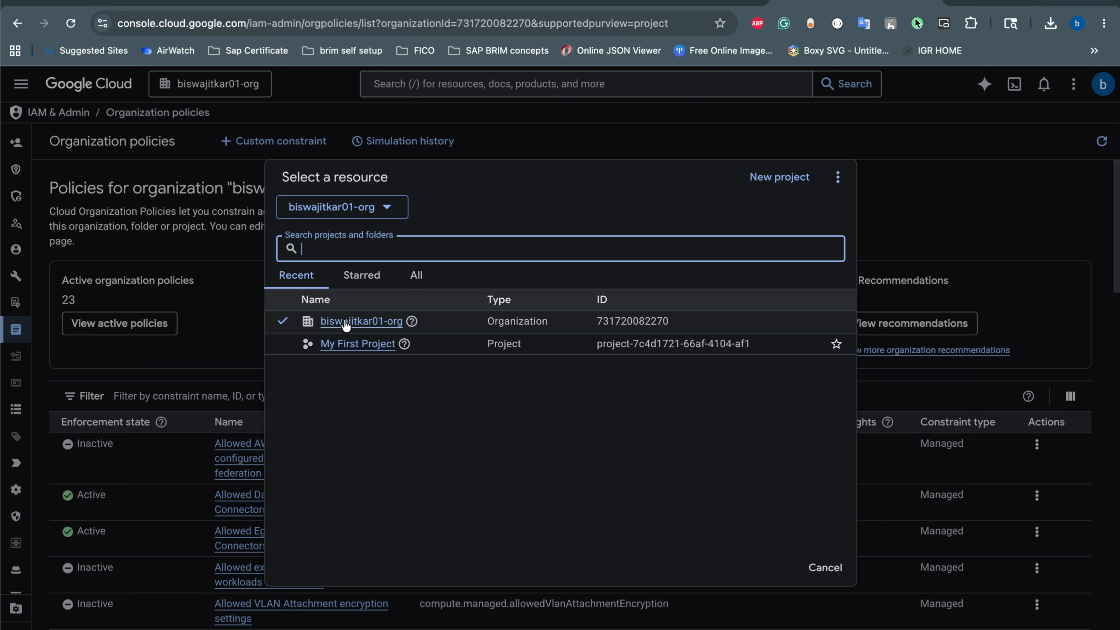
click(376, 327)
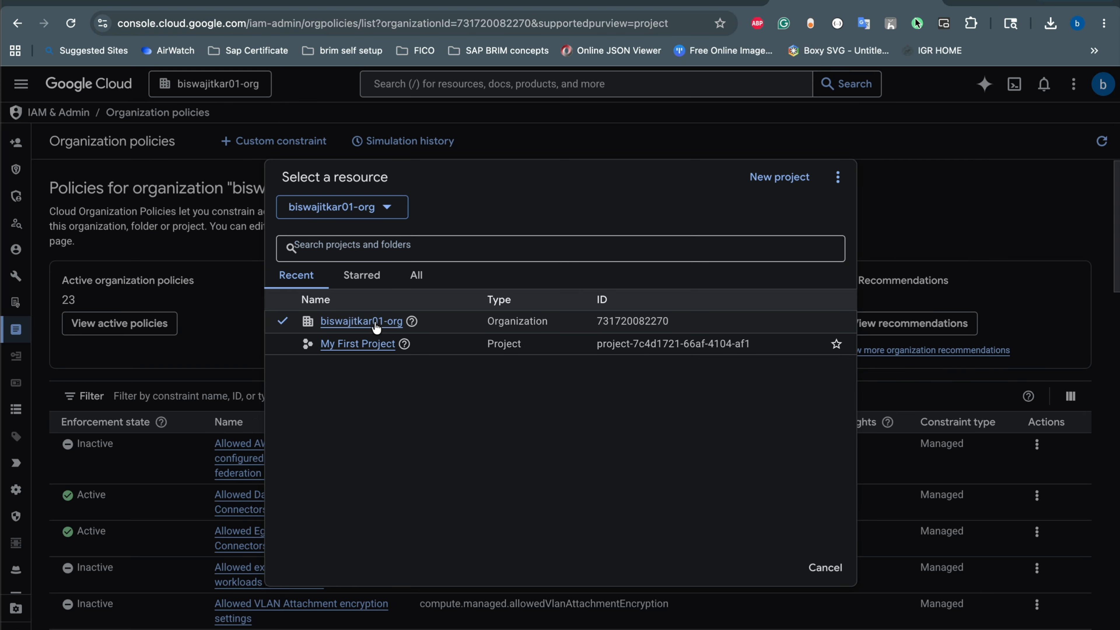
click(18, 142)
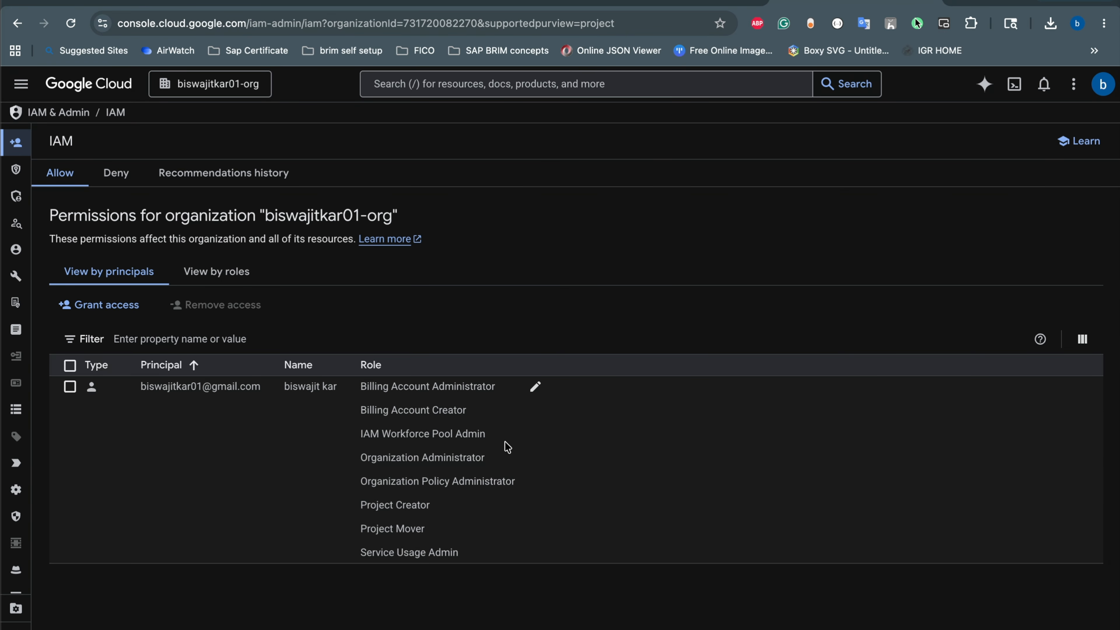
click(534, 386)
scroll(572, 274, down, 5)
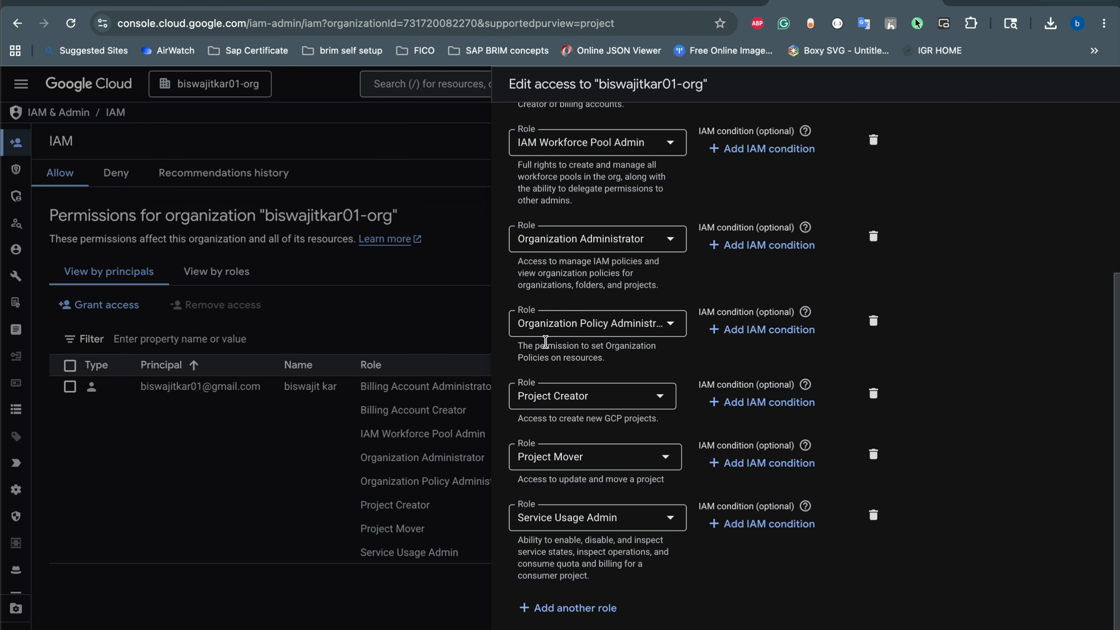
click(668, 326)
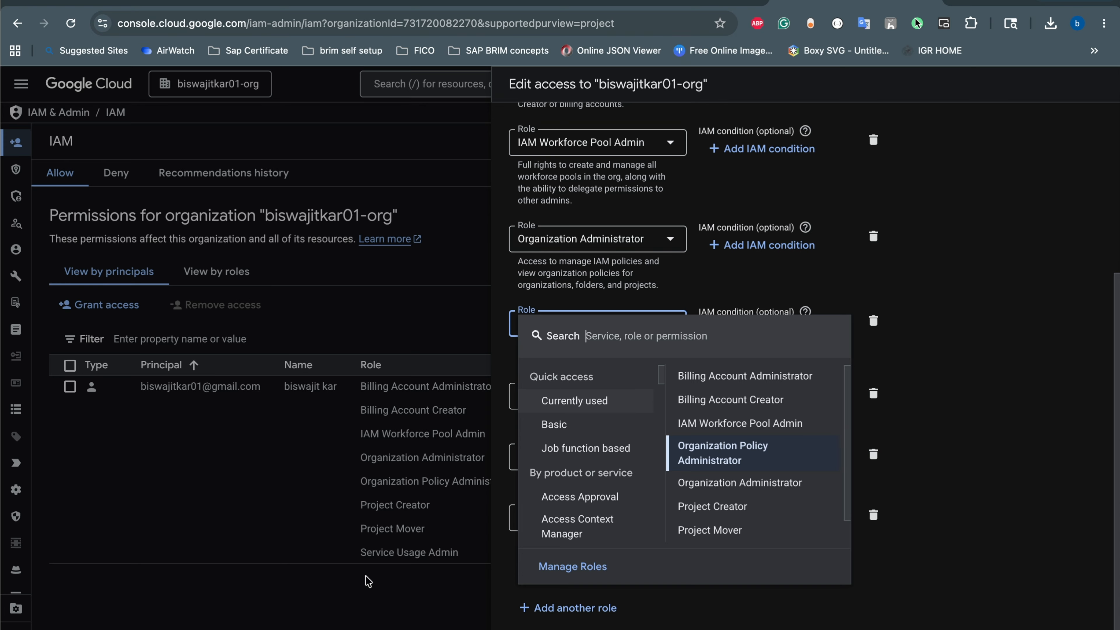
click(348, 85)
Return to the organization policies and filter them again by iam.disableServiceAccountKeyCreation
click(679, 629)
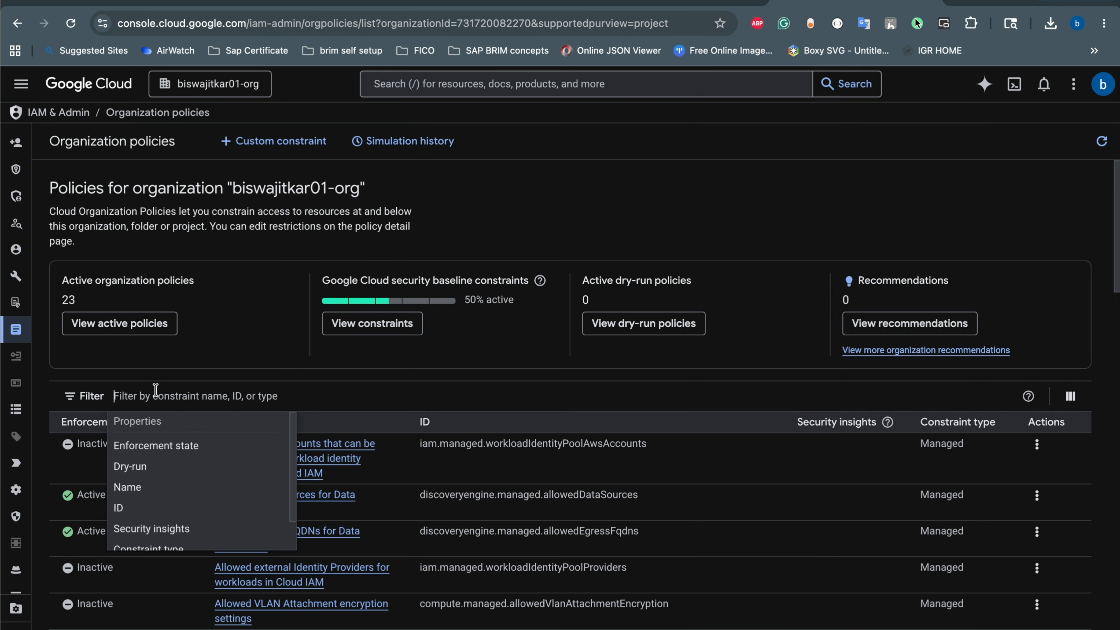
text(iam.disableServiceAccountKeyCreation)
key(Return)
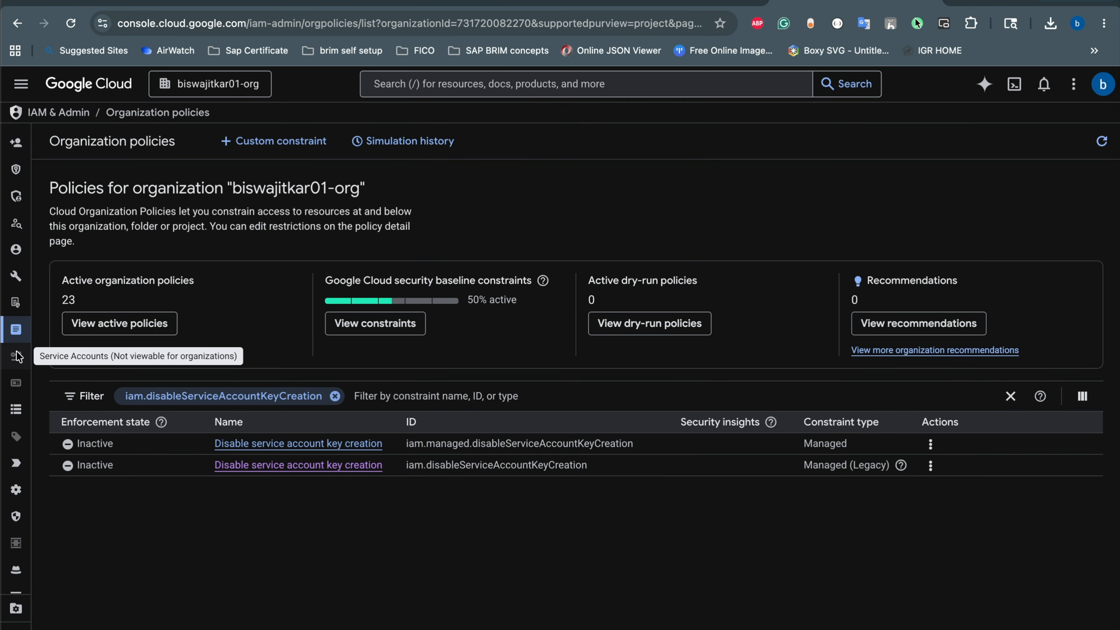
Switch back to My First Project and open the keys of its bksaps4hana2022 service account
click(218, 86)
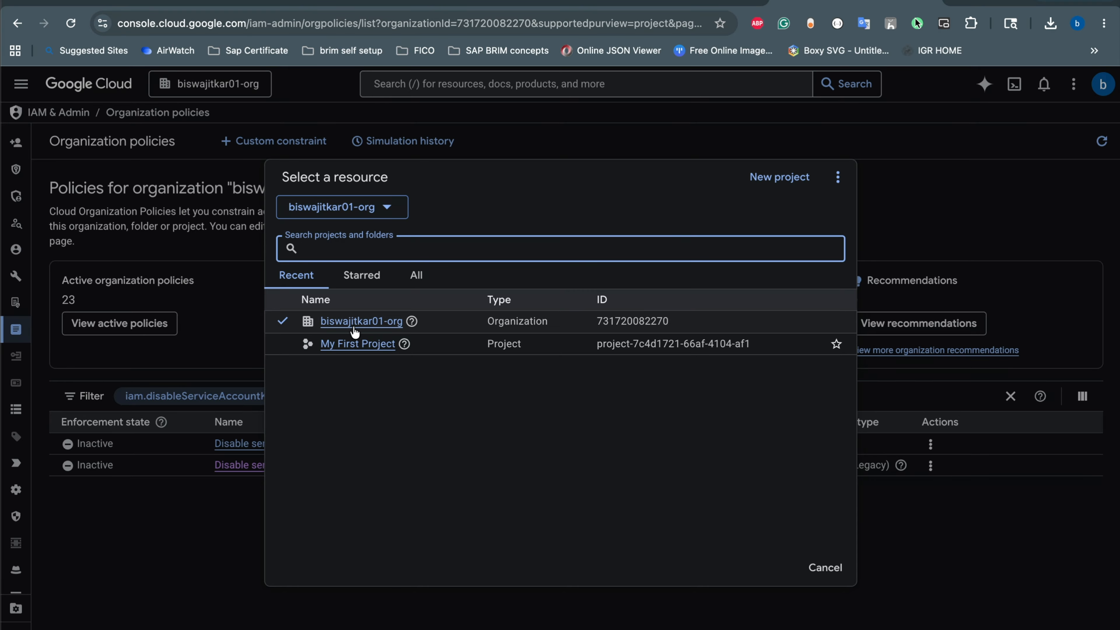
click(355, 344)
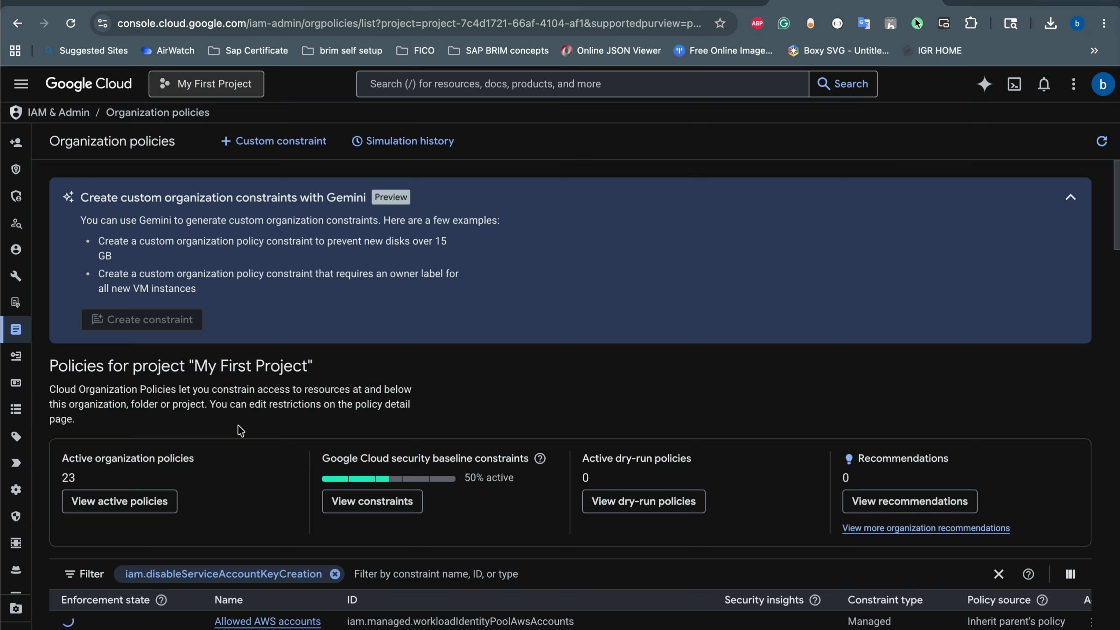
scroll(132, 389, down, 1)
click(17, 359)
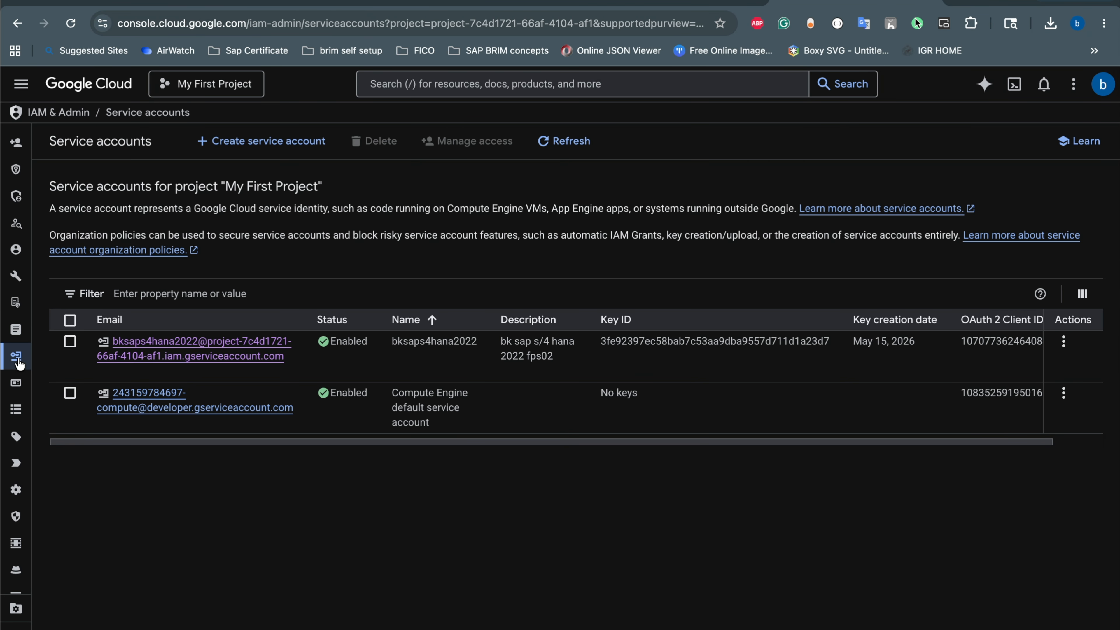
click(214, 355)
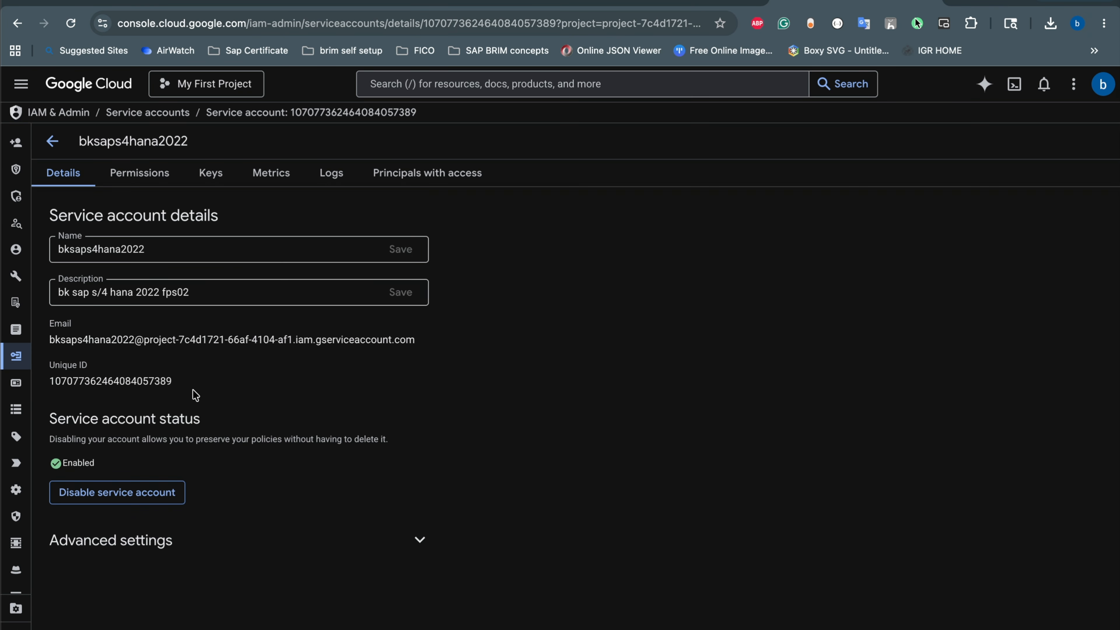
click(211, 173)
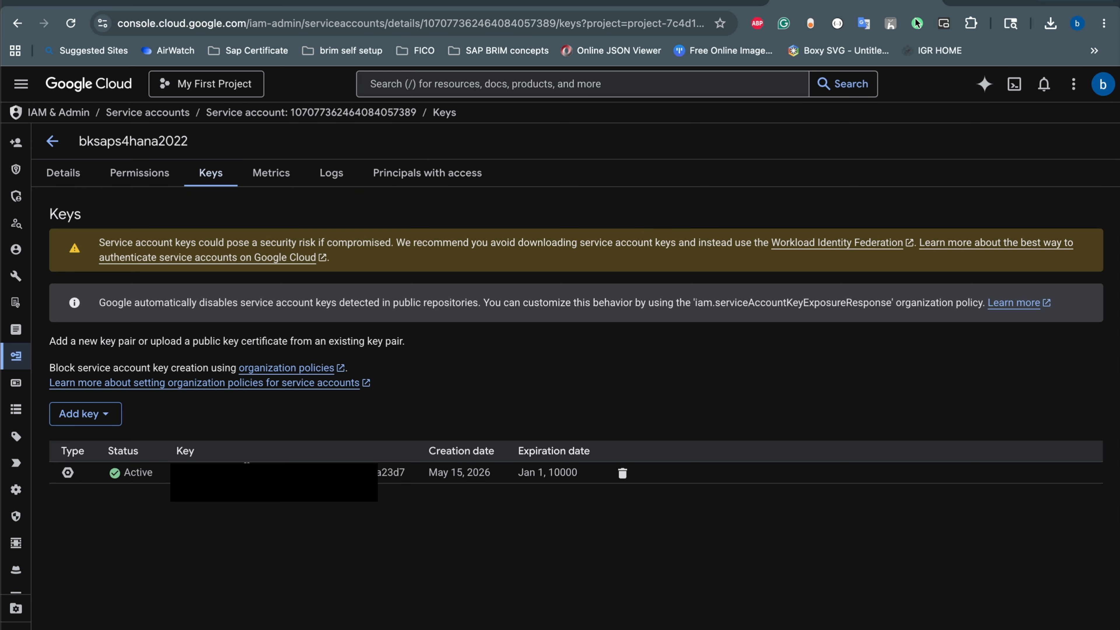
Switch to the SAP Cloud Appliance Library and activate the vms4hana appliance, confirming the activation
click(632, 4)
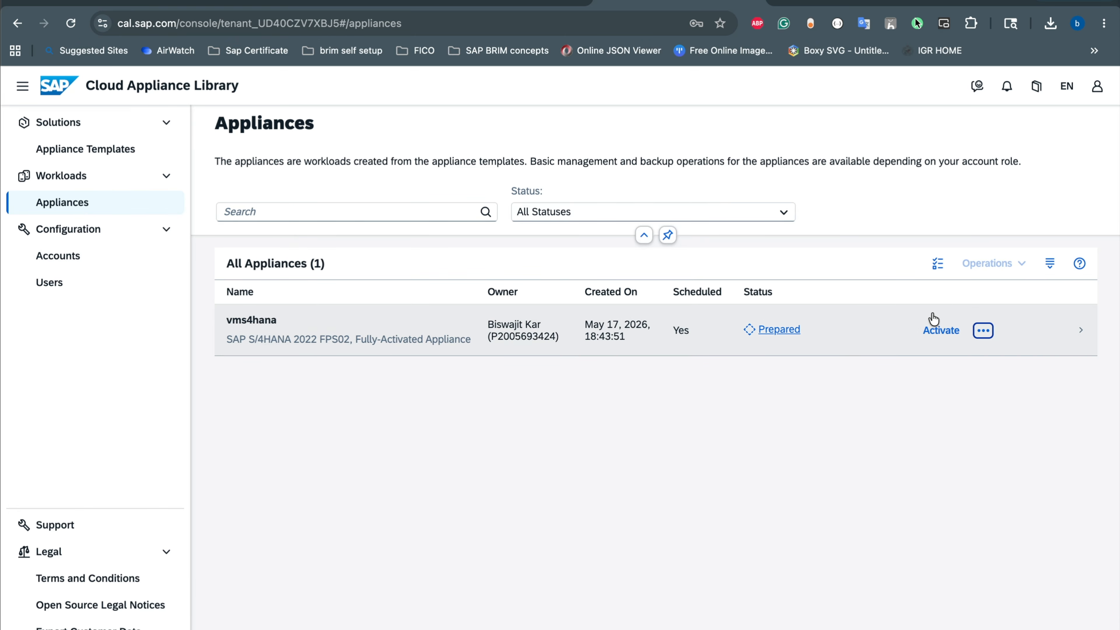
click(846, 6)
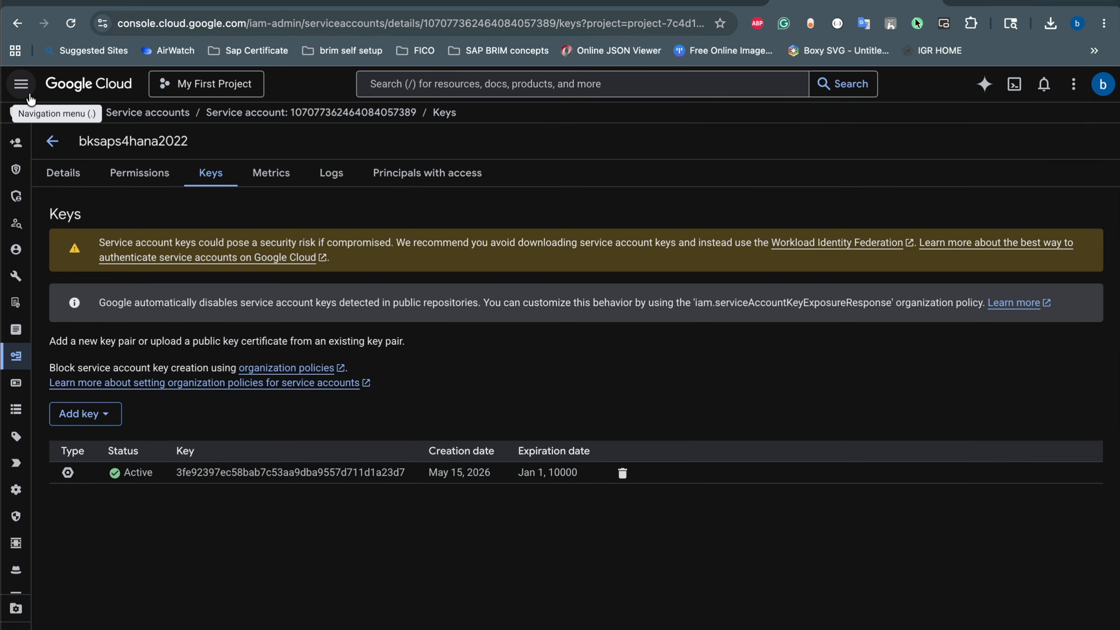
click(22, 85)
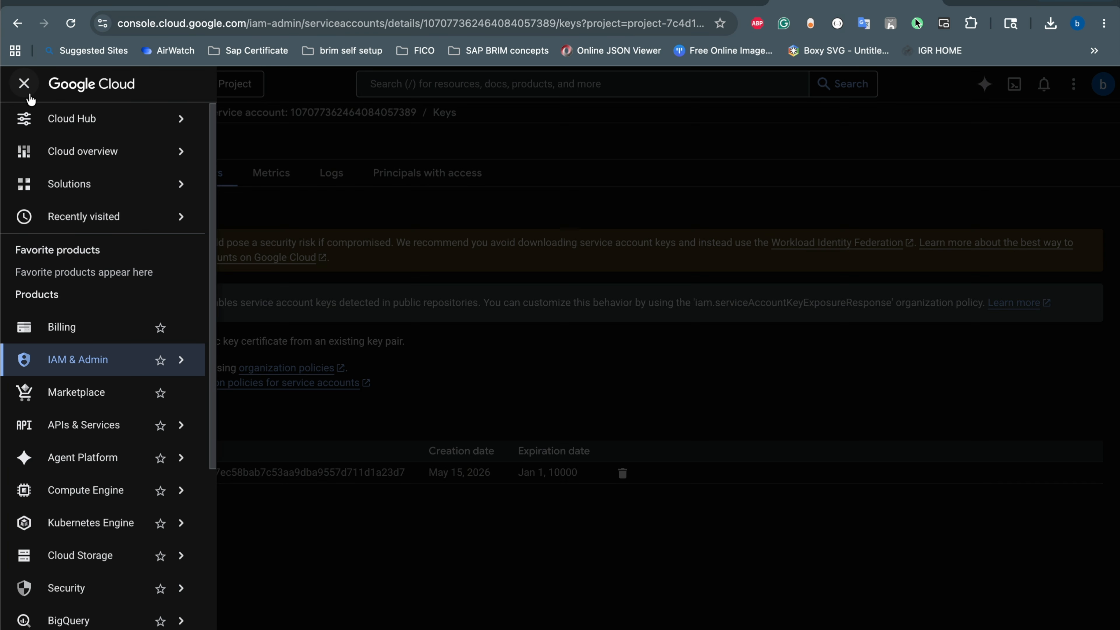
click(650, 5)
click(933, 331)
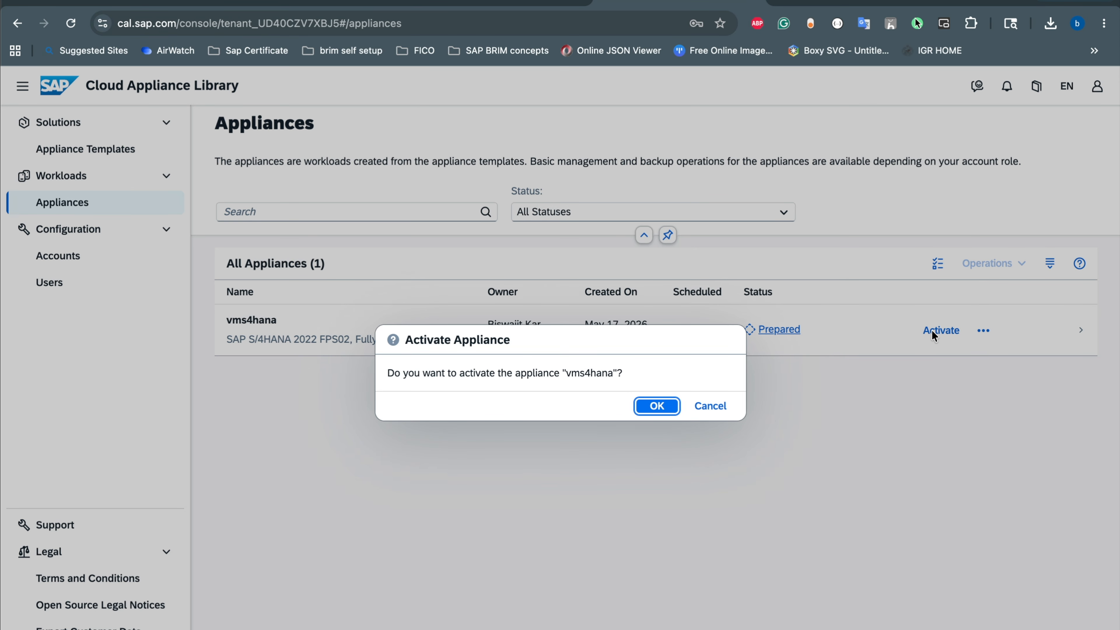
click(658, 406)
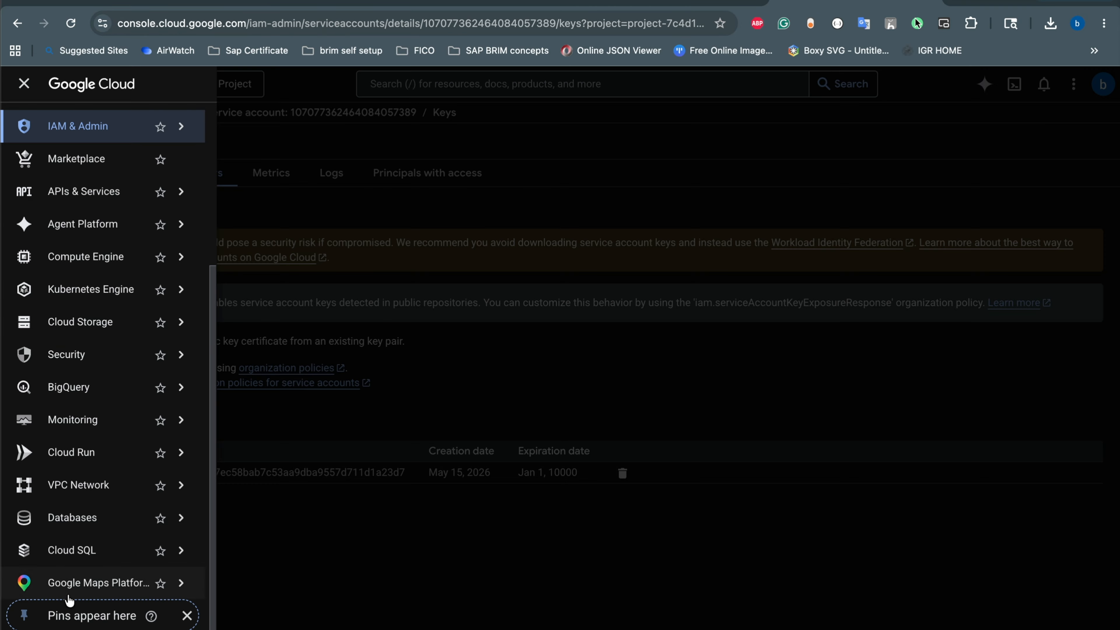
Return to Google Cloud and open the IAM & Admin Quotas & System Limits page for My First Project
scroll(71, 476, up, 5)
mouse_move(71, 359)
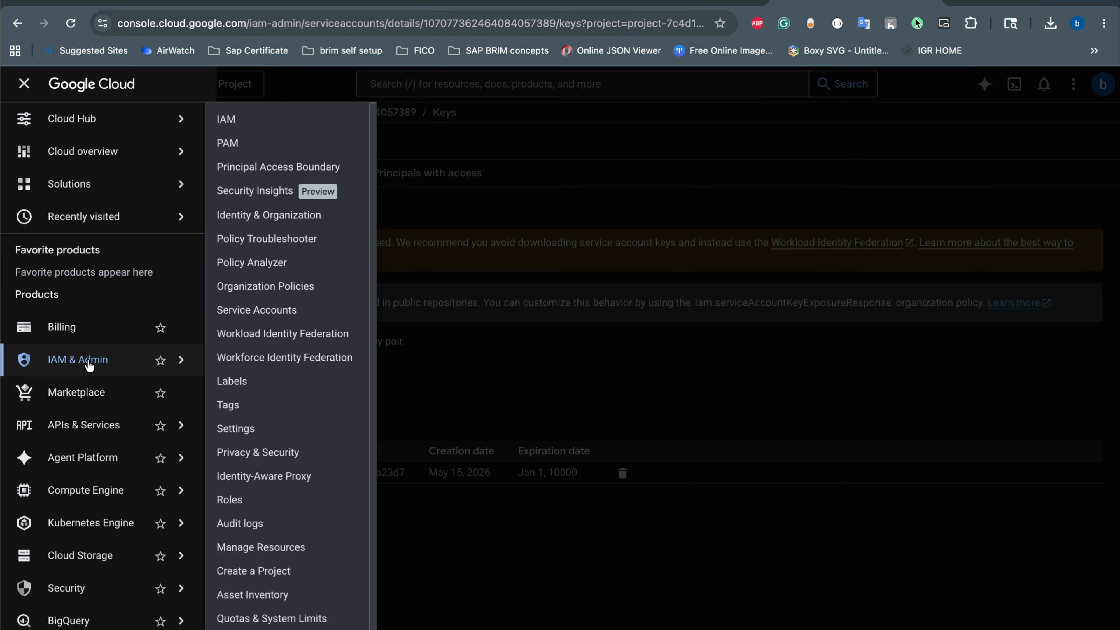
scroll(226, 496, down, 1)
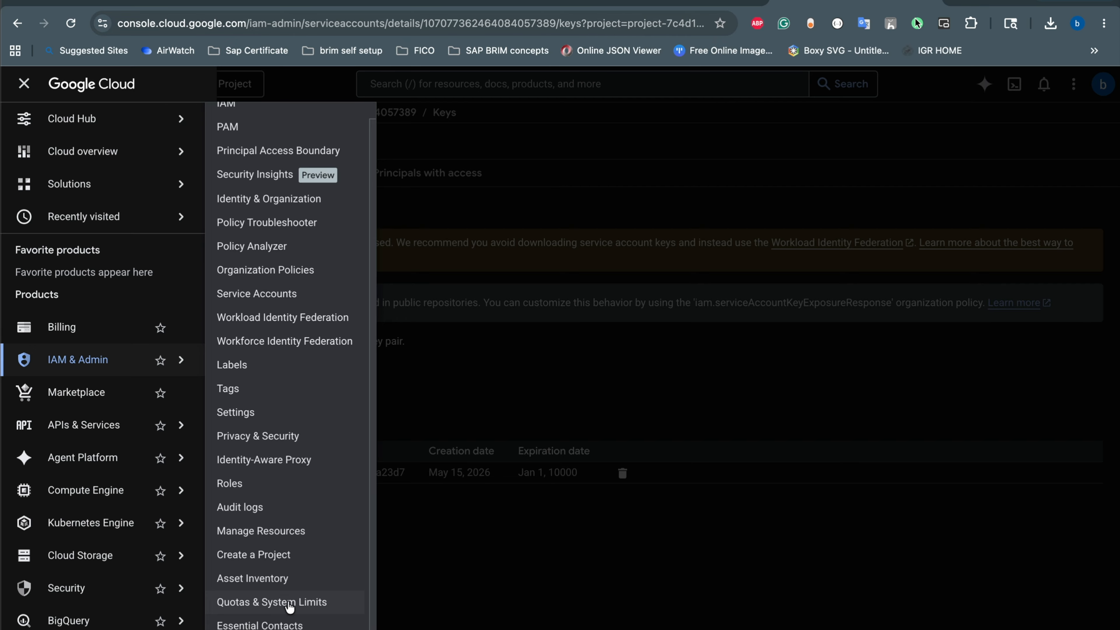
click(289, 603)
Filter the quotas by Persistent Disk SSD (GB) and select the quota for region us-east5
click(160, 357)
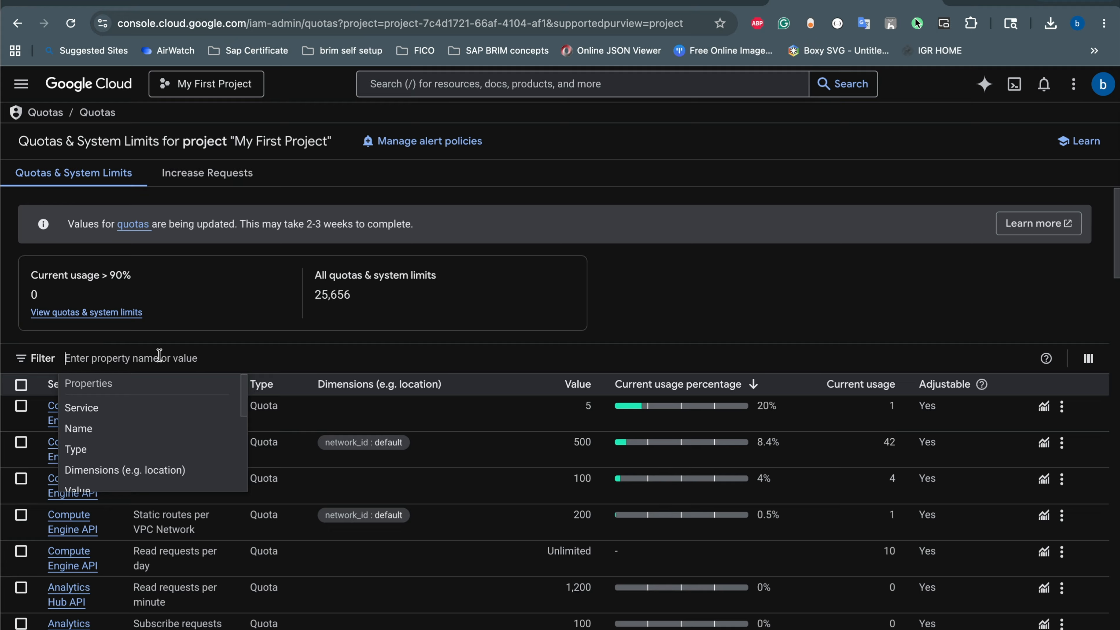
text(pers)
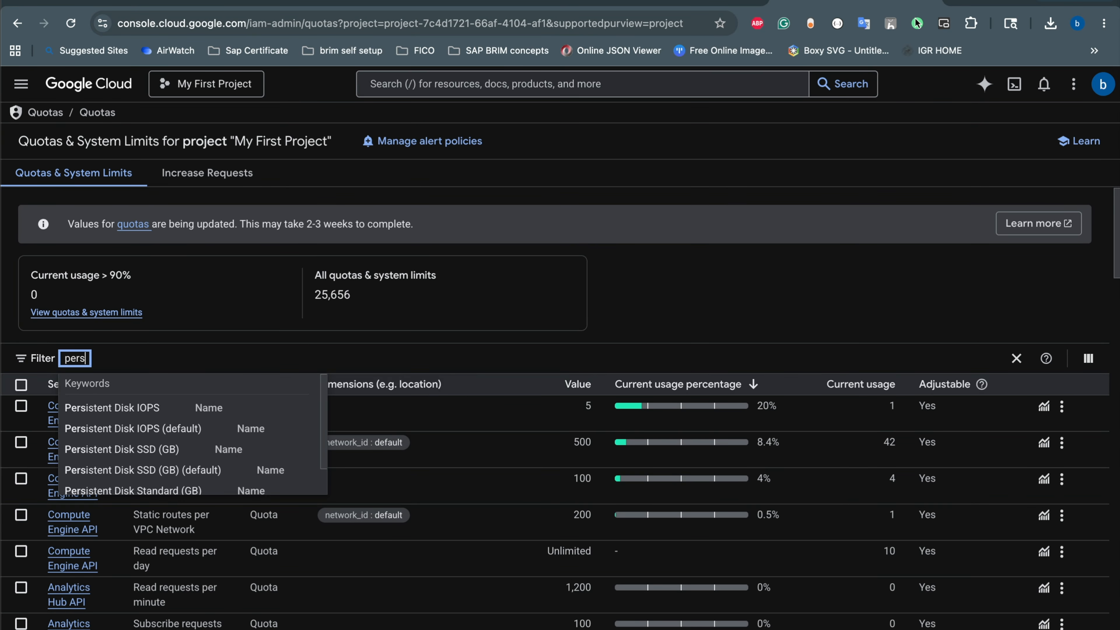
click(157, 455)
scroll(457, 423, down, 15)
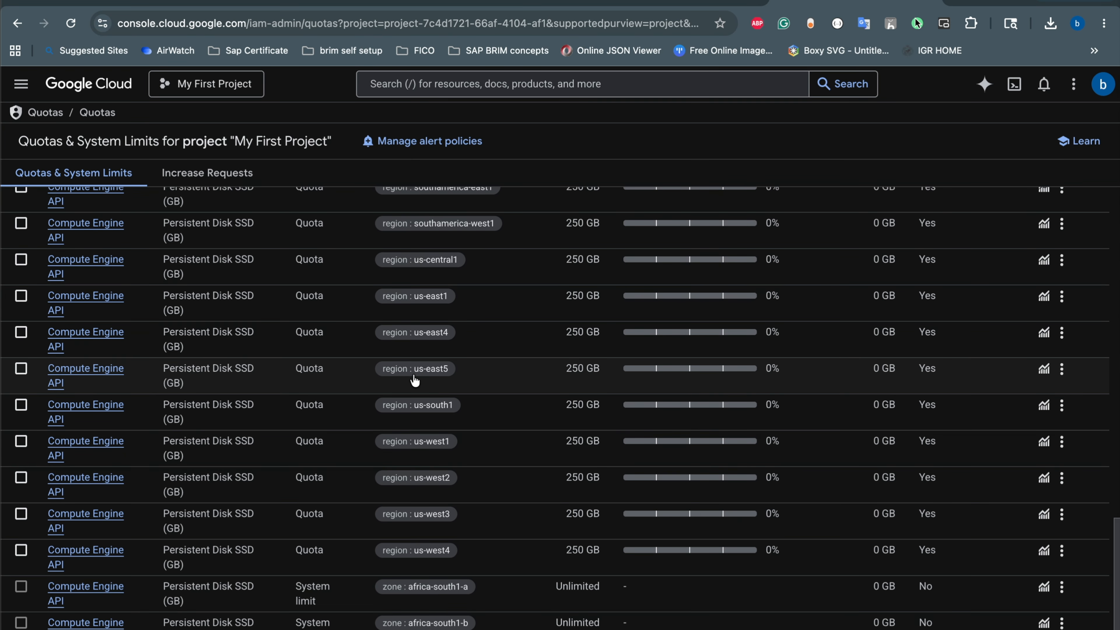
click(21, 332)
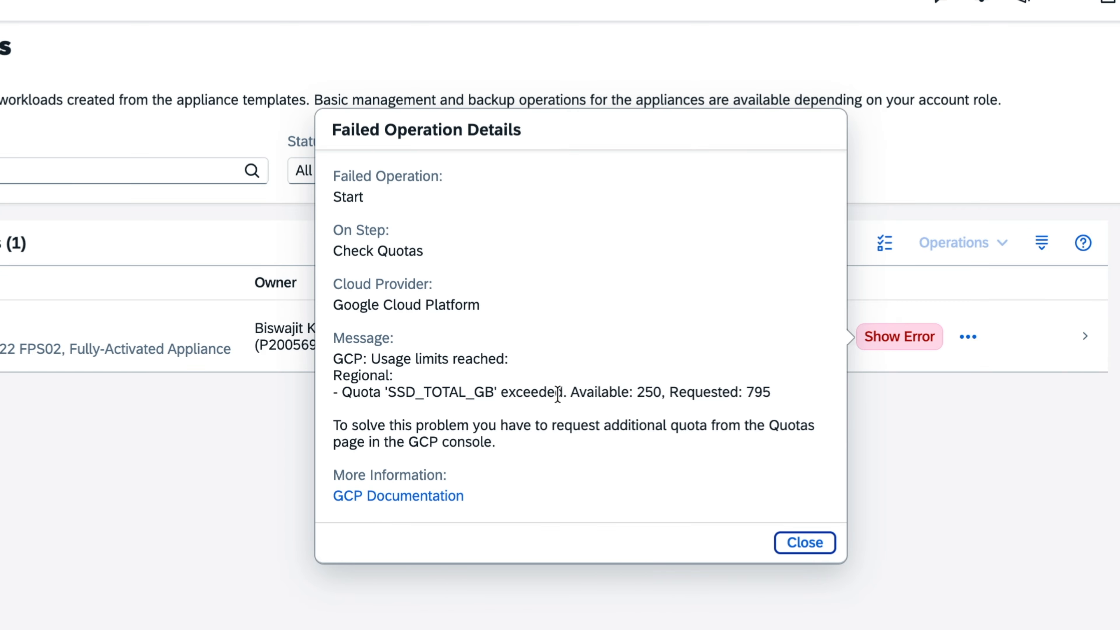
Read the failed operation details of the vms4hana appliance, including the quota shortfall and the suggested solution
drag(578, 392, 765, 396)
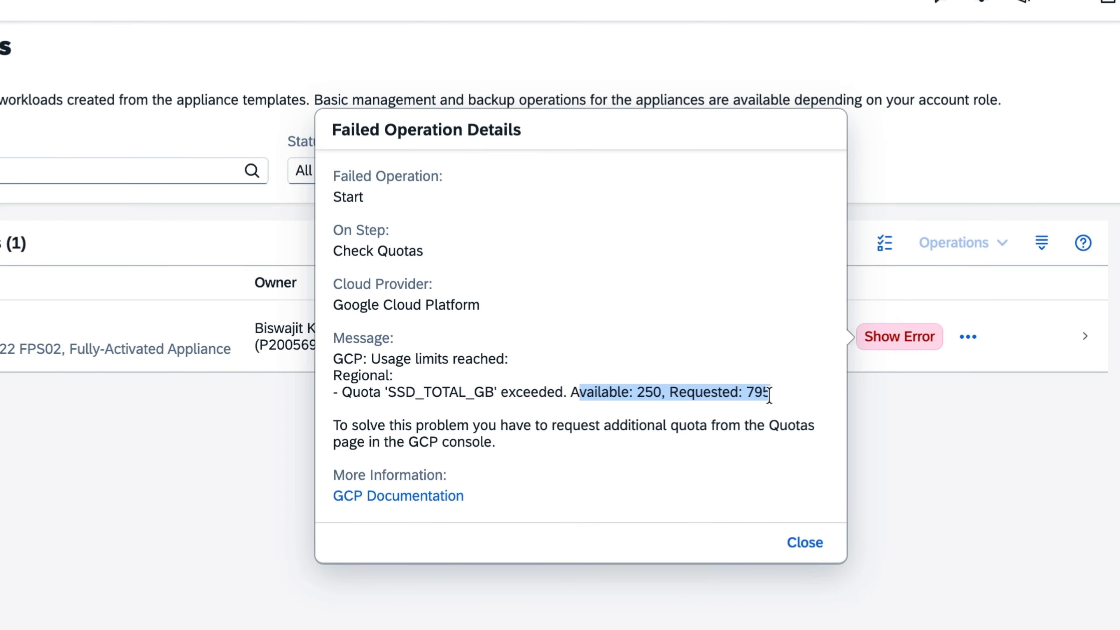
click(422, 434)
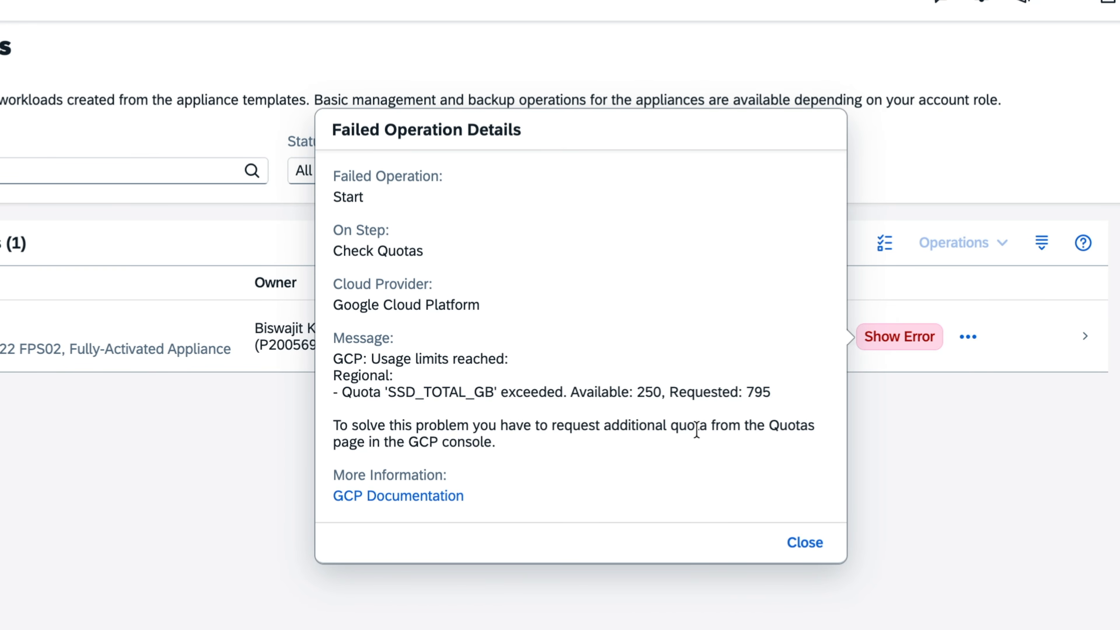
drag(333, 426, 530, 442)
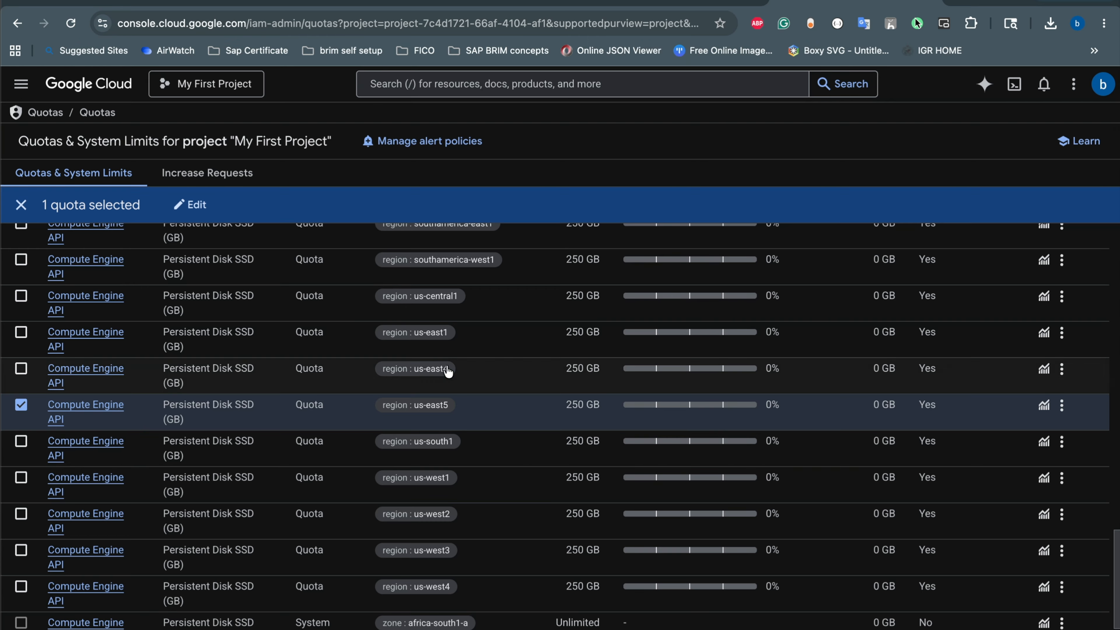
Examine the status of the earlier quota increase requests for the project
click(211, 177)
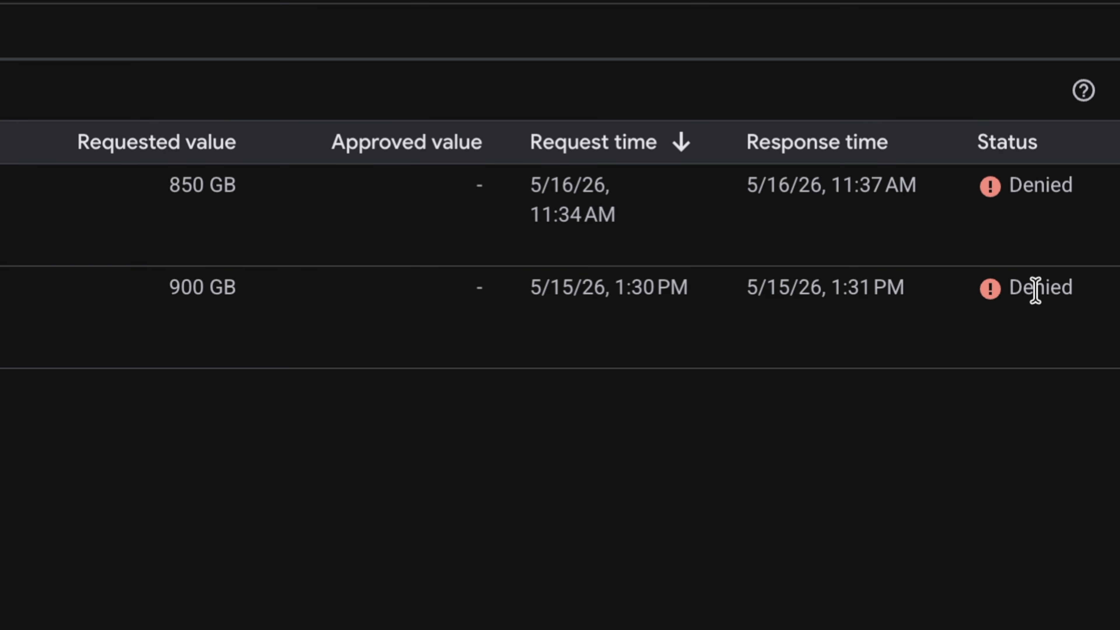
double_click(1021, 189)
click(1033, 290)
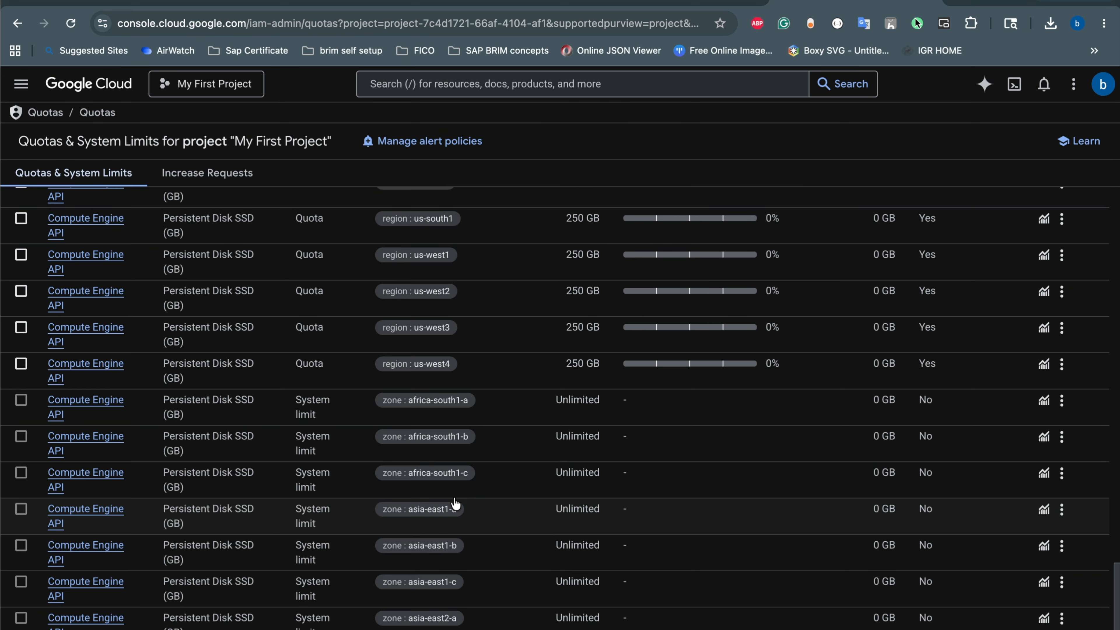
Edit the Persistent Disk SSD (GB) quota for region us-east5 and set its new value to 850 GB
scroll(441, 441, up, 5)
click(432, 385)
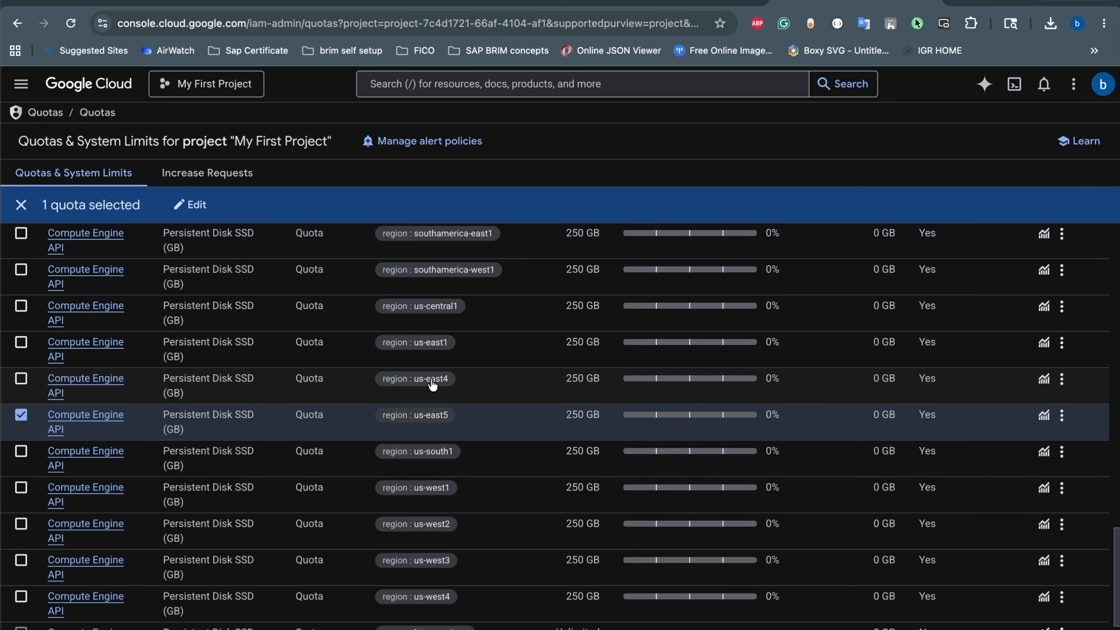
click(1061, 417)
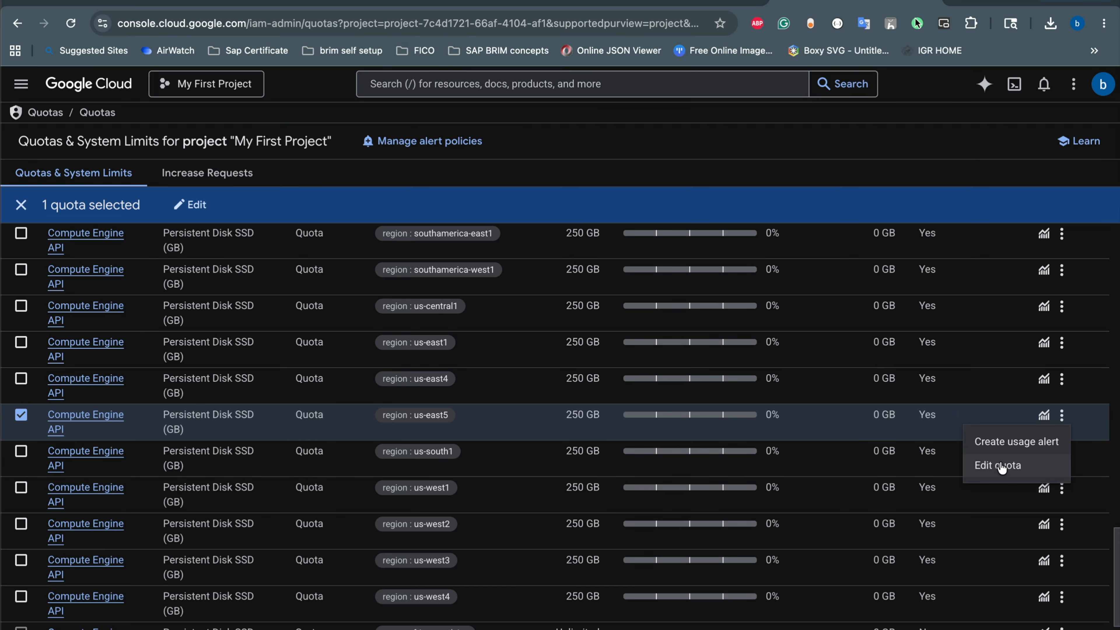
click(1000, 467)
click(807, 411)
text(850)
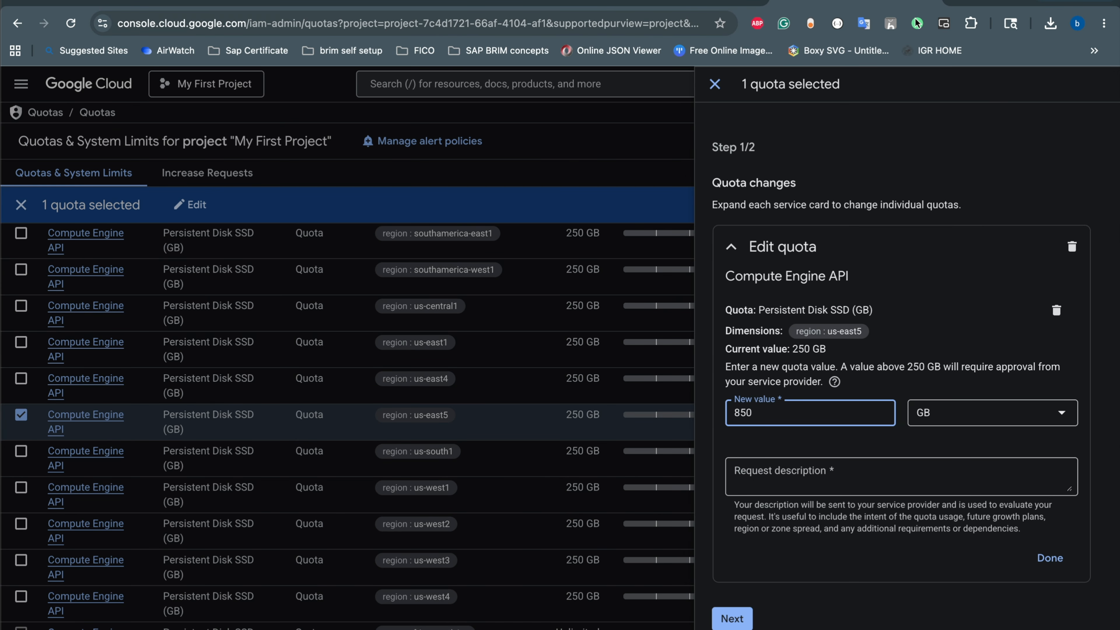
Enter the request description "Please approve my request. I want to run S4HANA server." and submit the quota request with the prefilled contact details
click(900, 476)
text(Please approve my re)
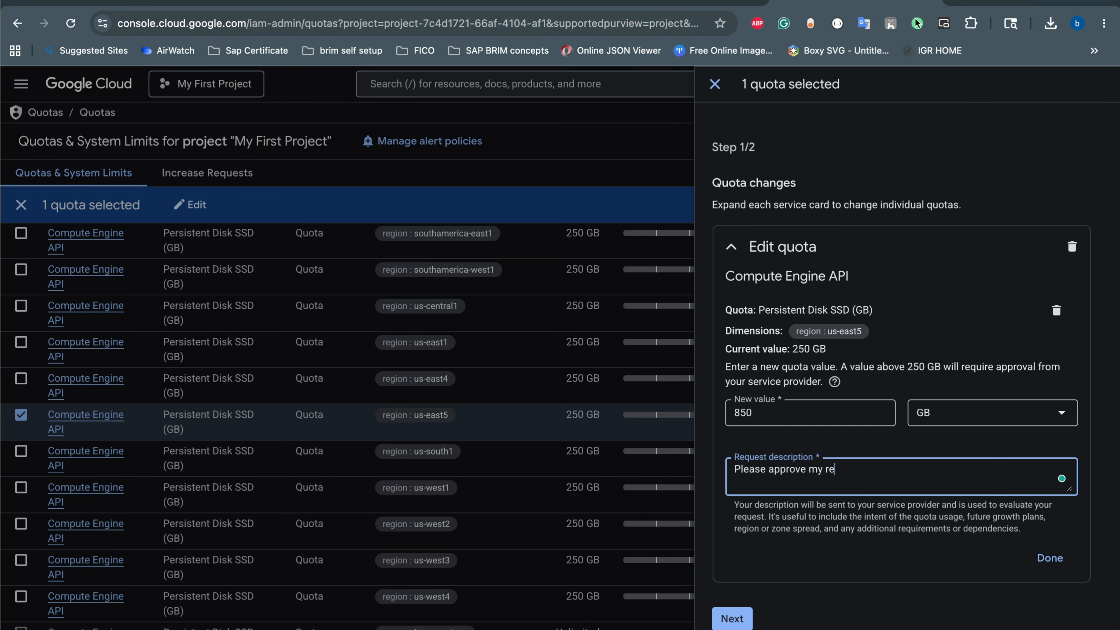
text(q)
text(uest, I want to run S4HANA server.)
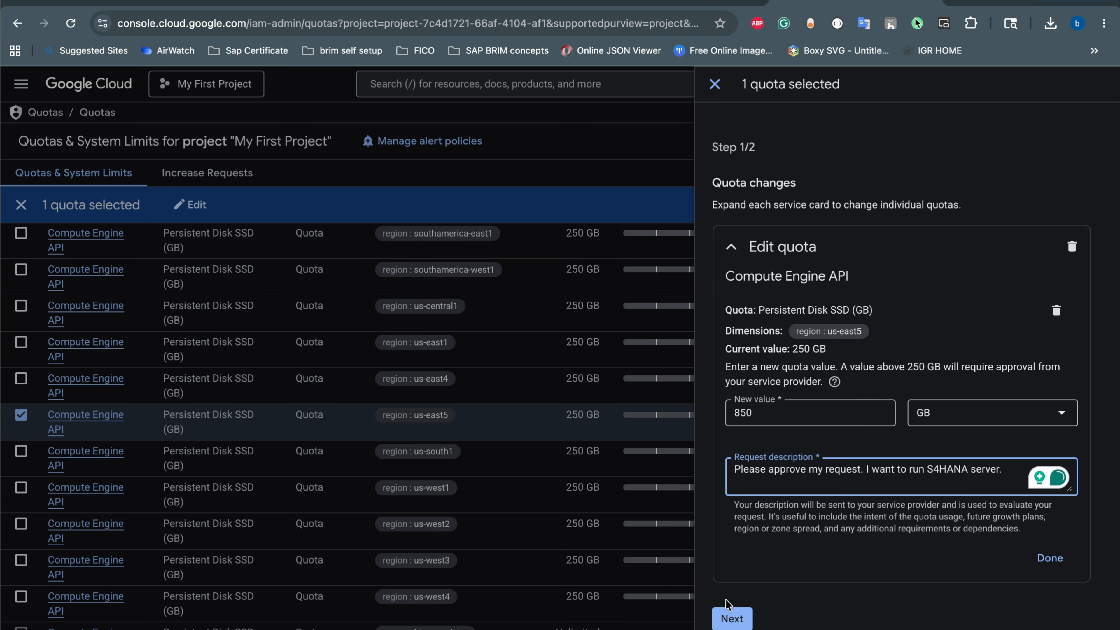
click(733, 619)
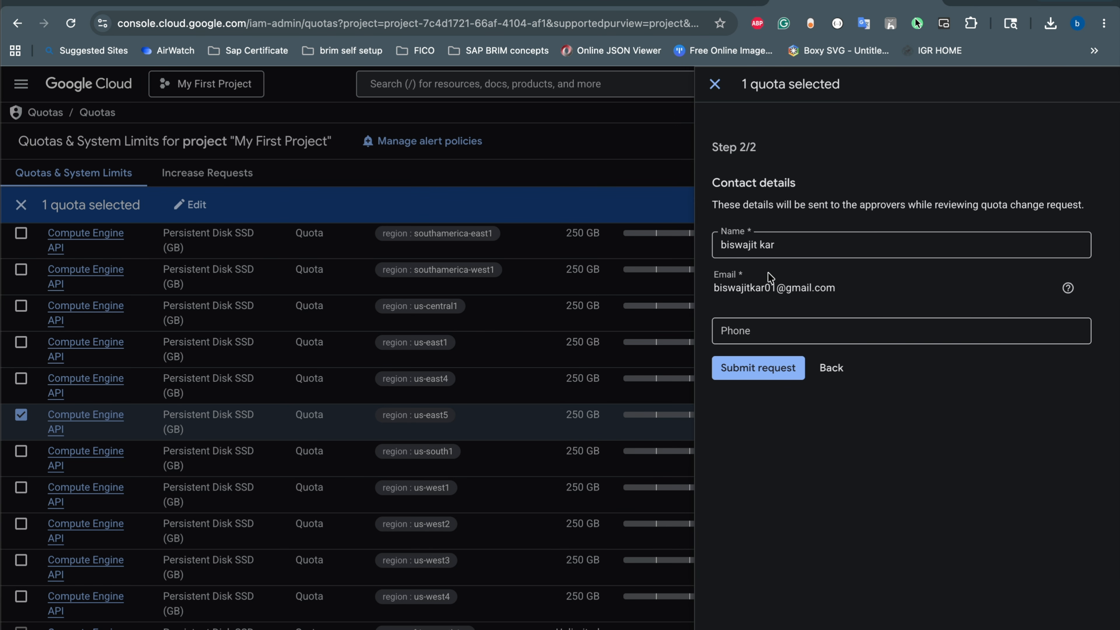
click(760, 368)
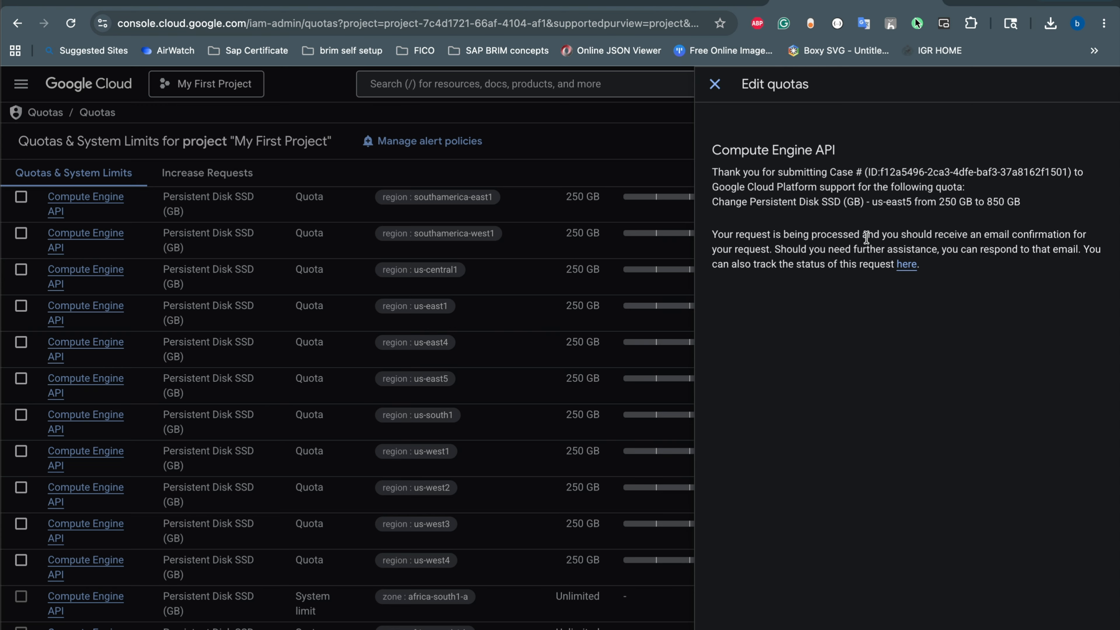
Refresh the project's quota increase requests, and close the failed operation details in the SAP Cloud Appliance Library
click(185, 172)
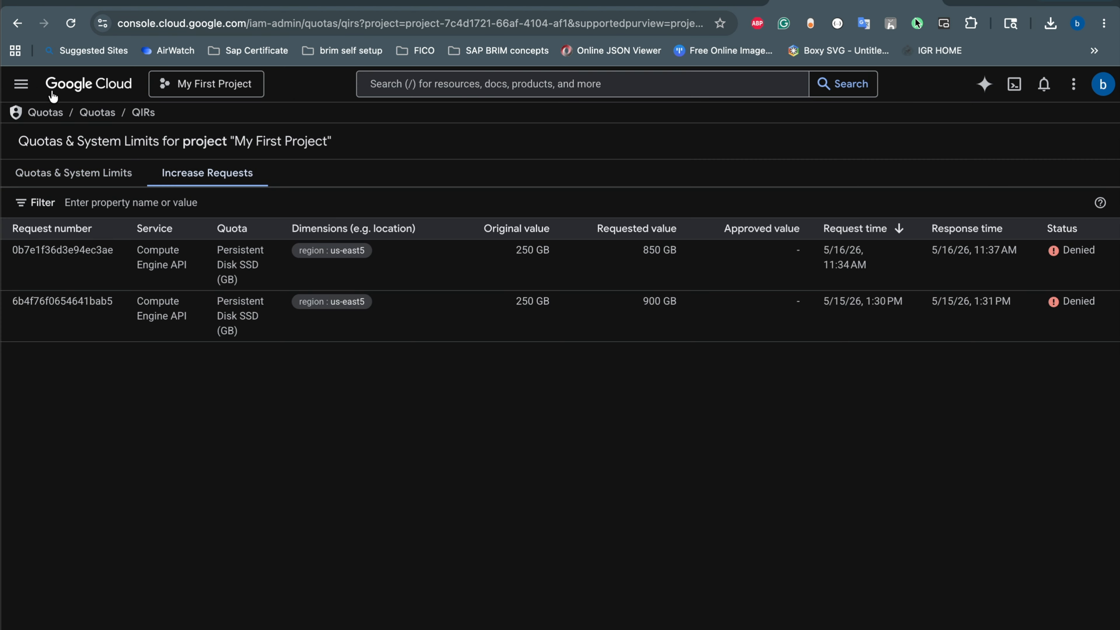
click(70, 23)
click(670, 6)
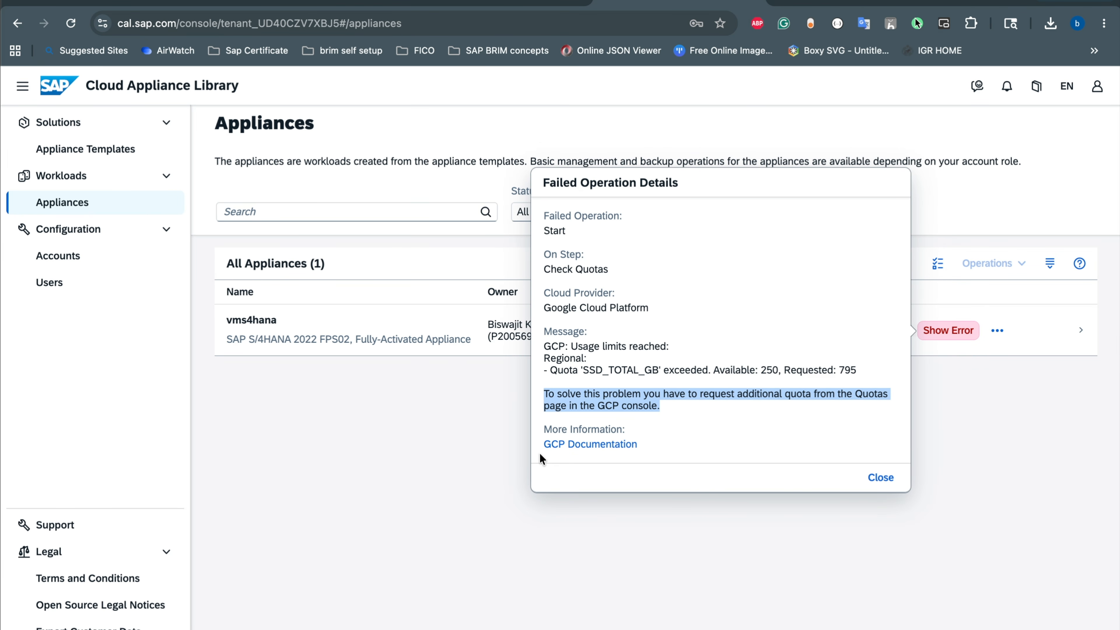
click(529, 443)
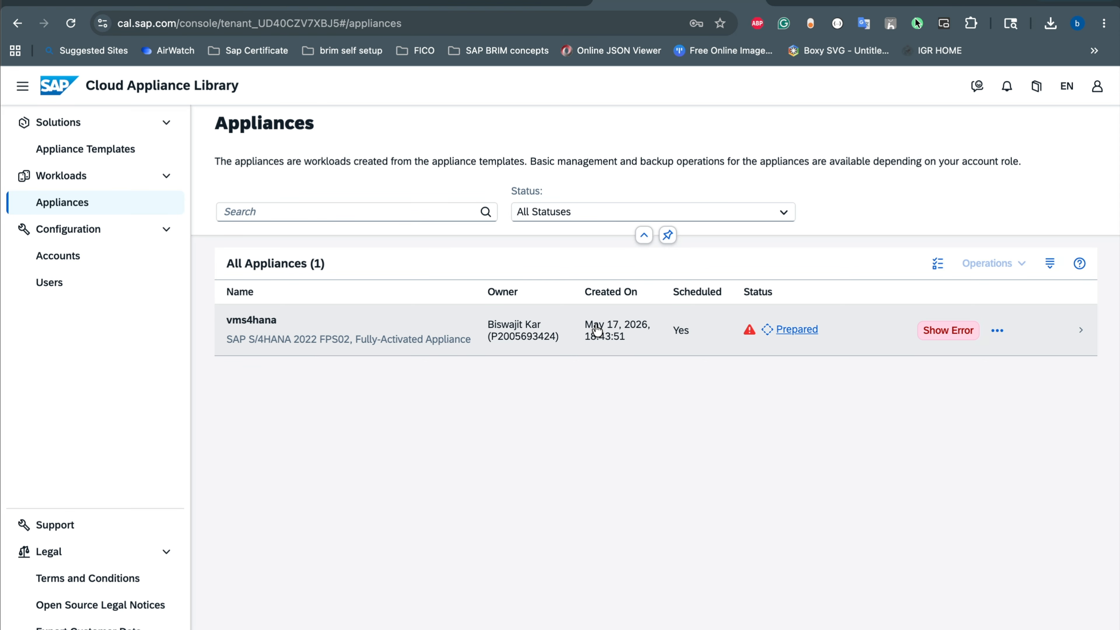
Look through the SAP Cloud Appliance Library product page in the SAP Store, including its features
click(943, 2)
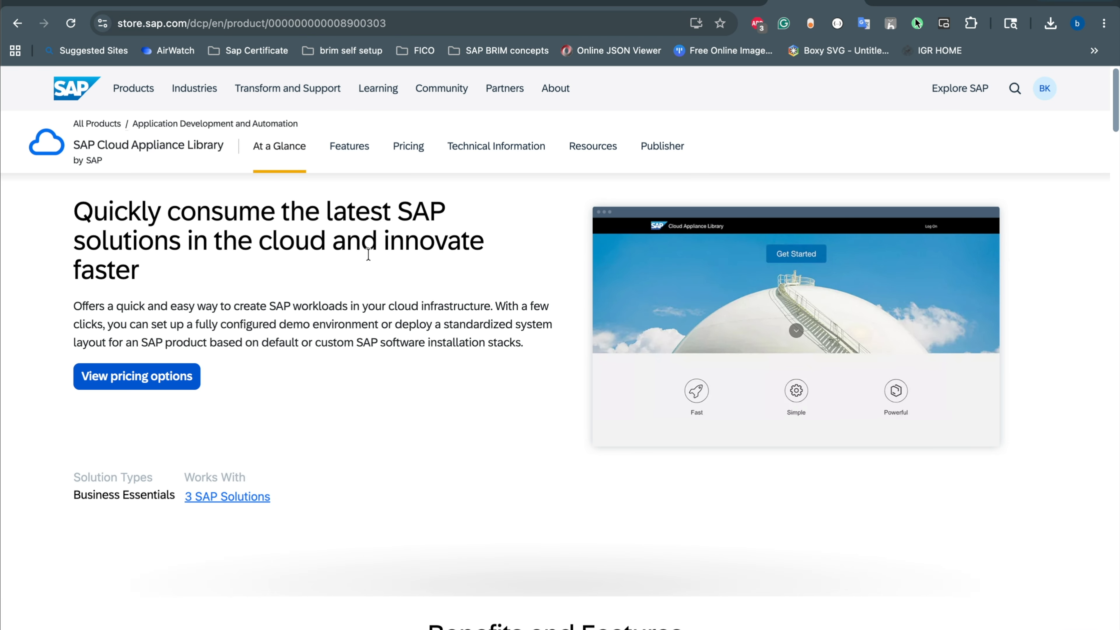
scroll(423, 342, down, 15)
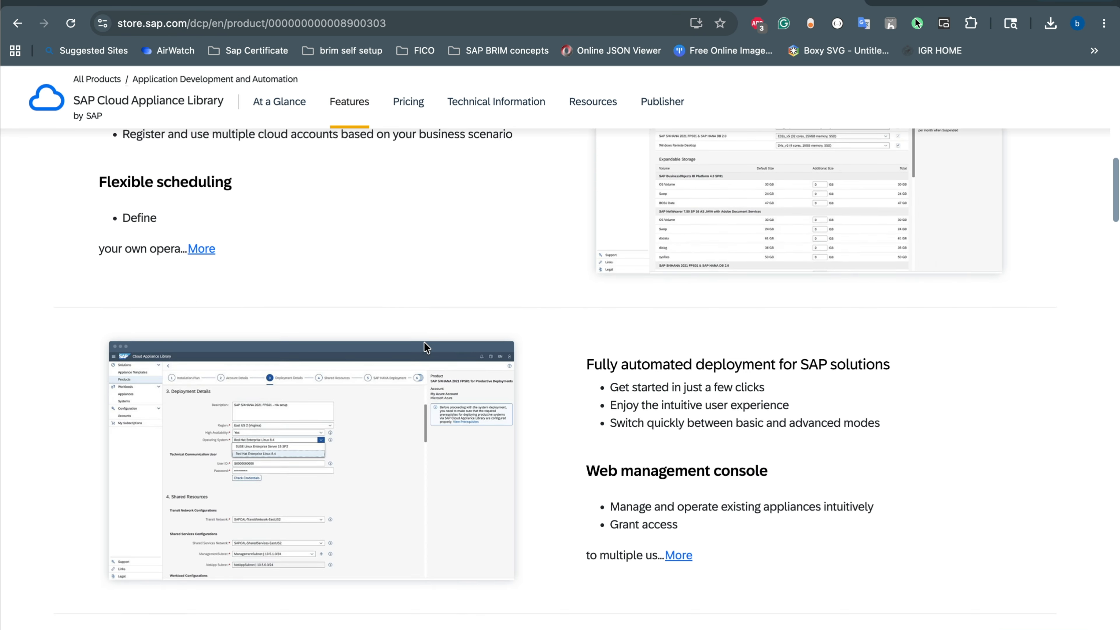
double_click(277, 337)
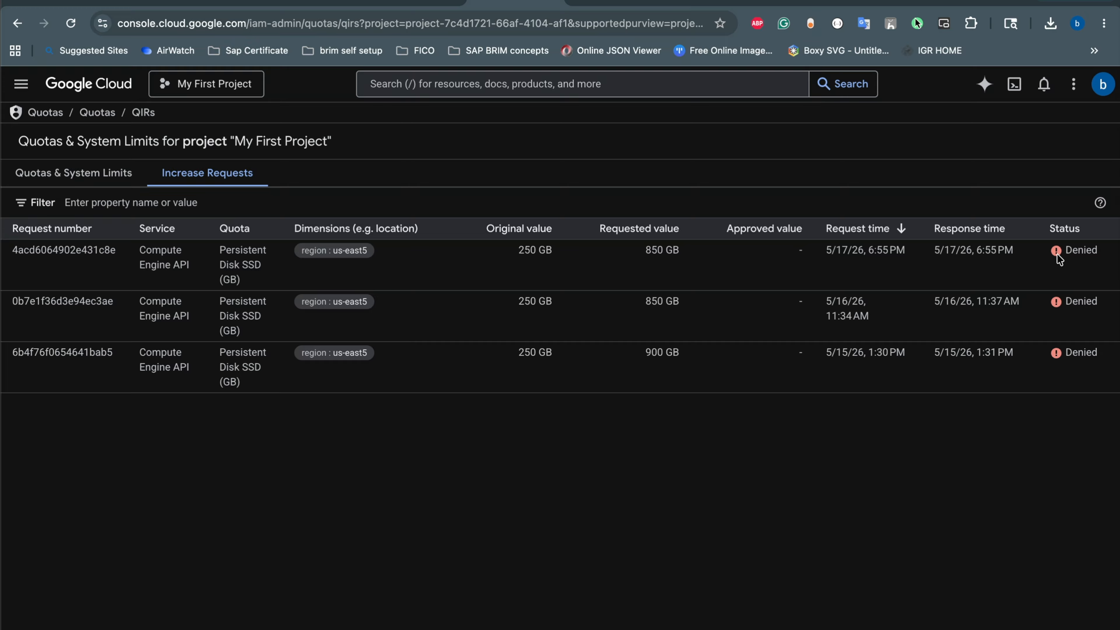
Check the newest quota increase request's status and read the Google Cloud quota team's reply e-mail
drag(1060, 251, 1097, 252)
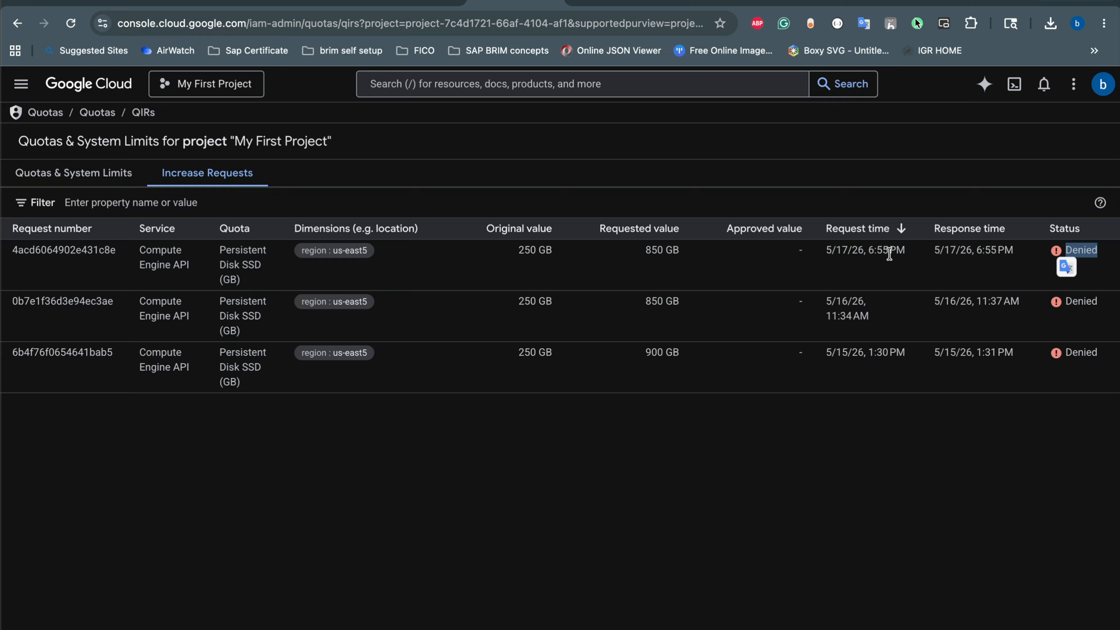
click(978, 2)
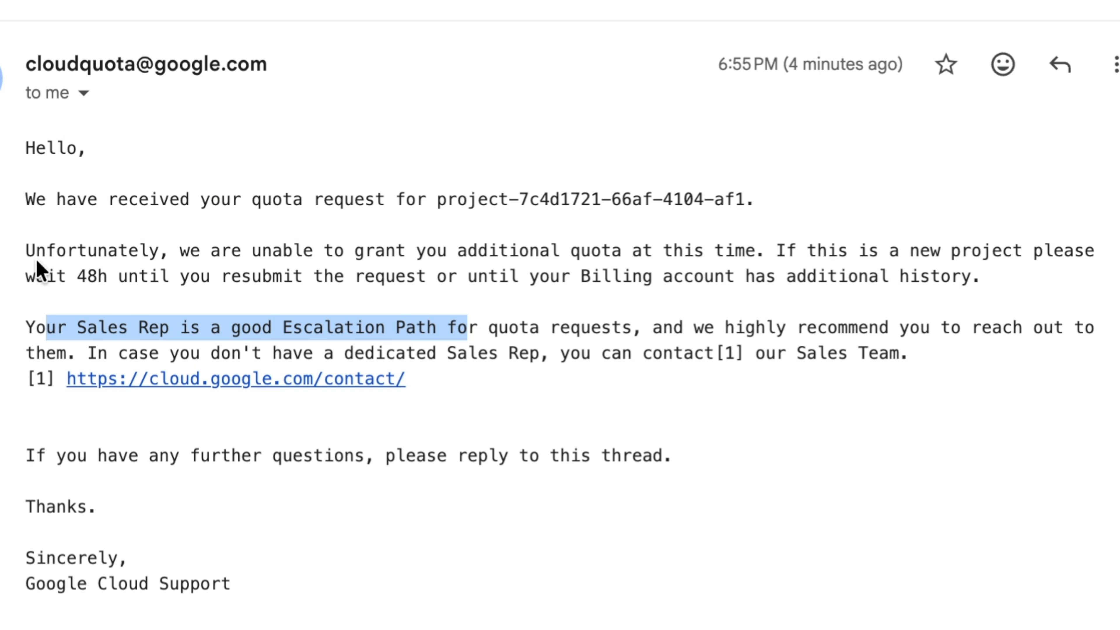
drag(35, 250, 336, 286)
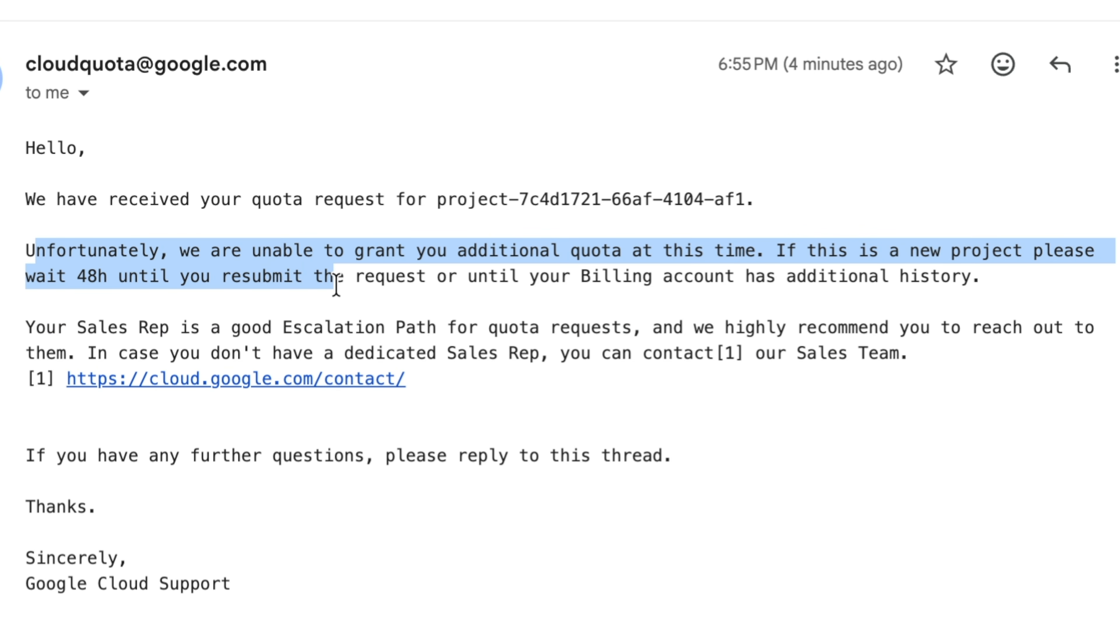
triple_click(796, 275)
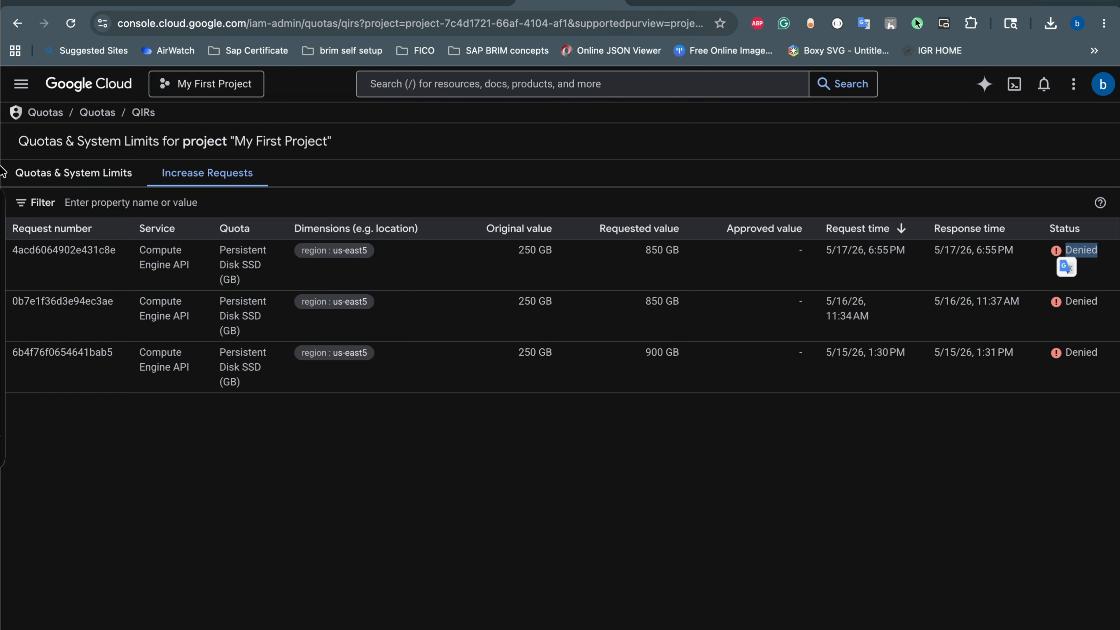
Open the billing account overview for the Google Cloud project
click(20, 83)
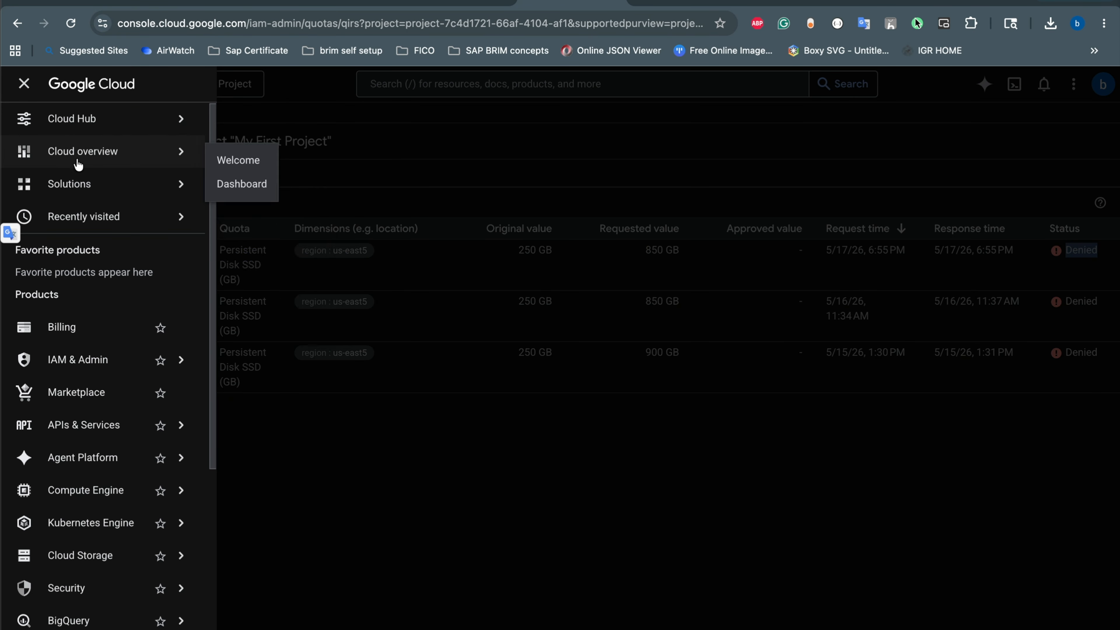
click(73, 324)
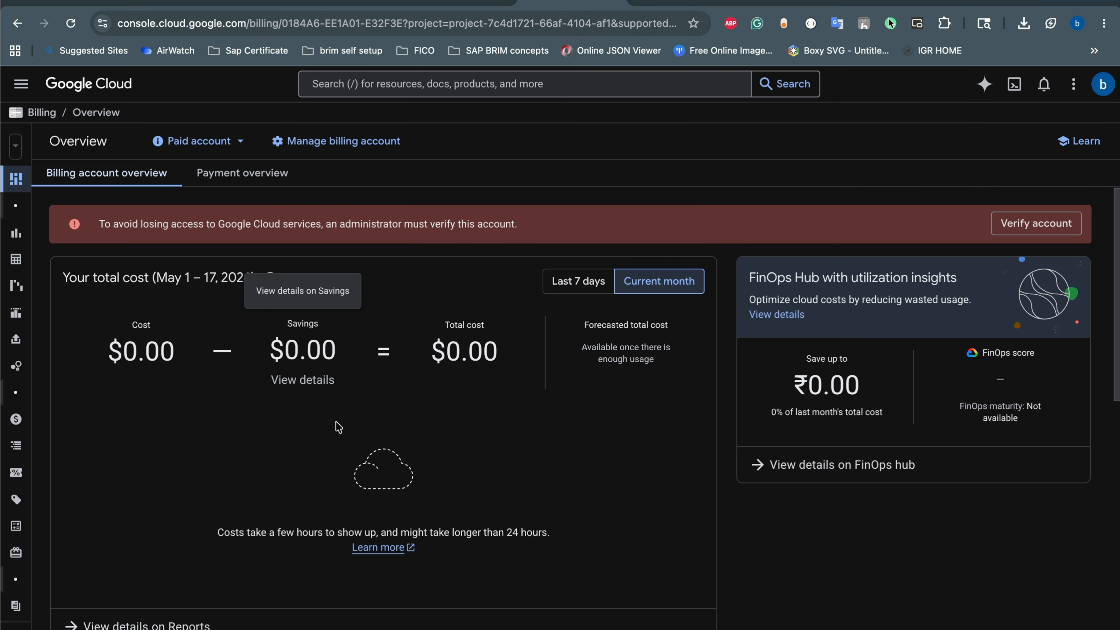
Review the billing account overview and the paid account details, and open the payment overview
scroll(338, 425, down, 10)
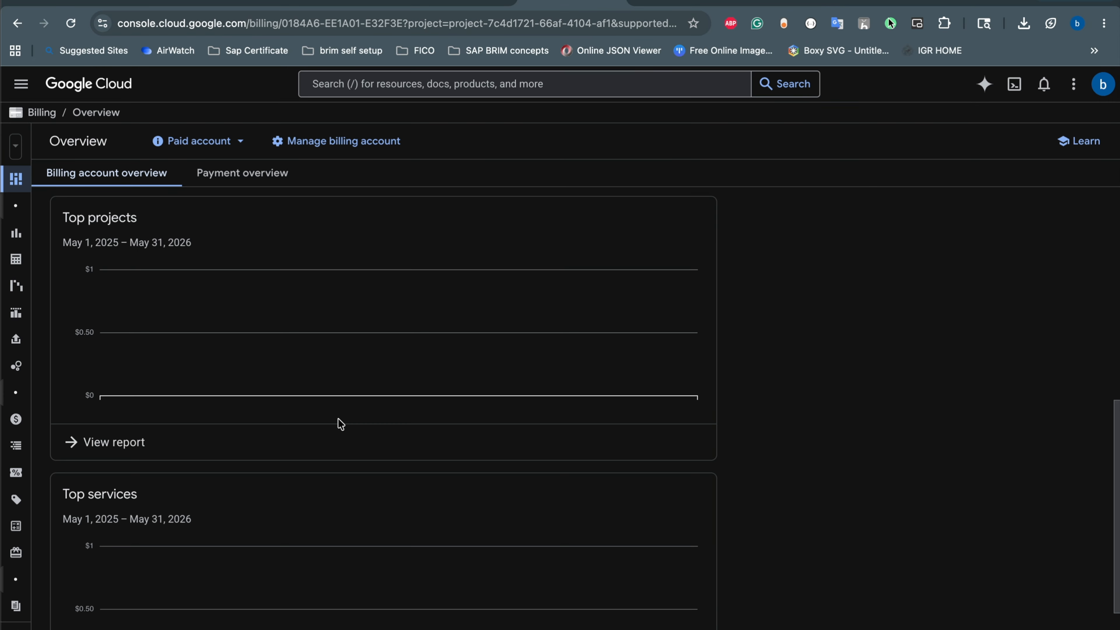
scroll(340, 425, up, 10)
click(240, 142)
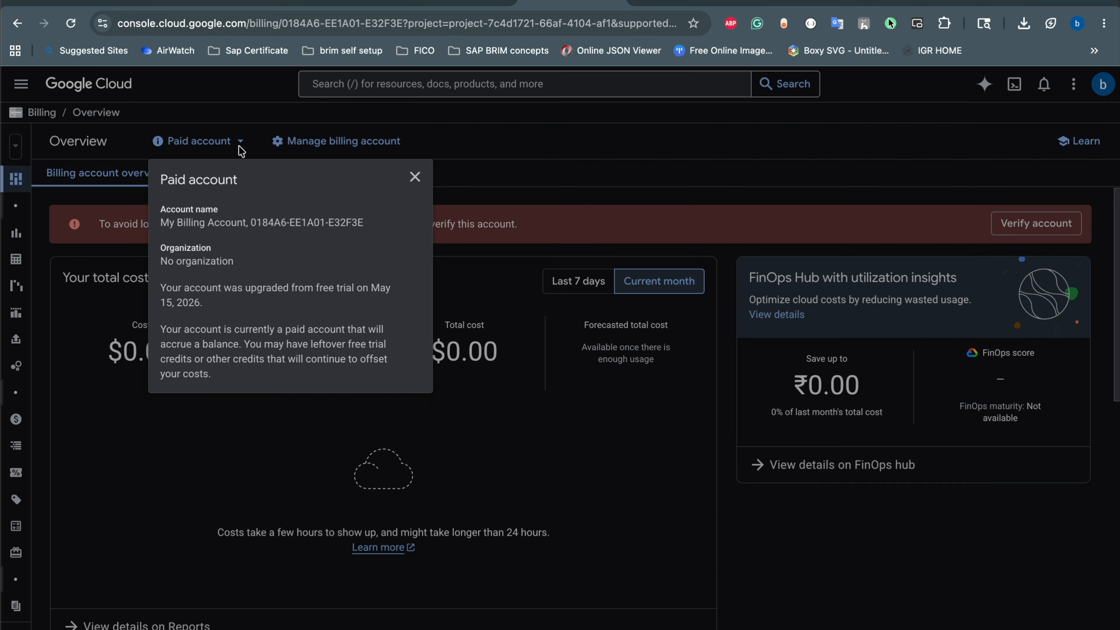
click(252, 174)
scroll(500, 309, up, 2)
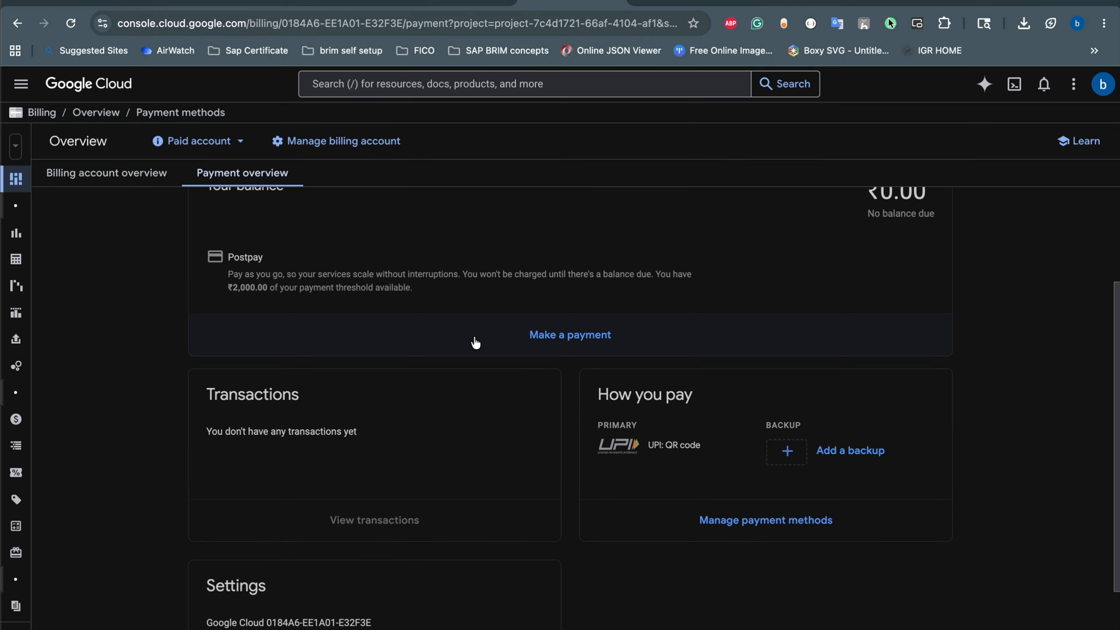
Make a ₹500 payment to the Google Cloud billing account with the UPI QR code method
click(540, 379)
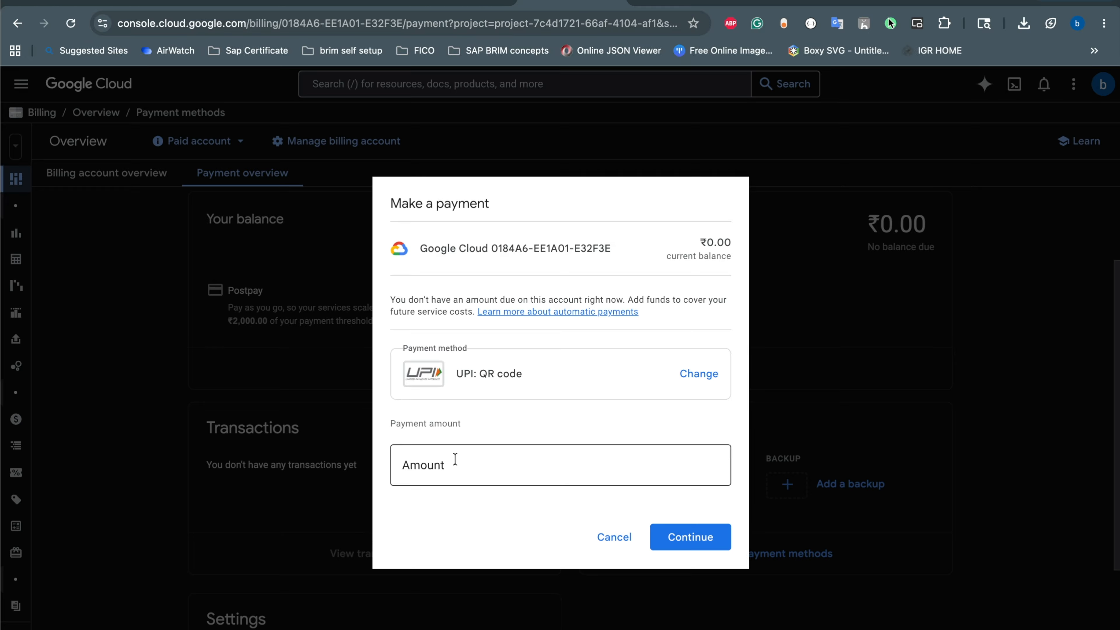
click(452, 460)
text(1)
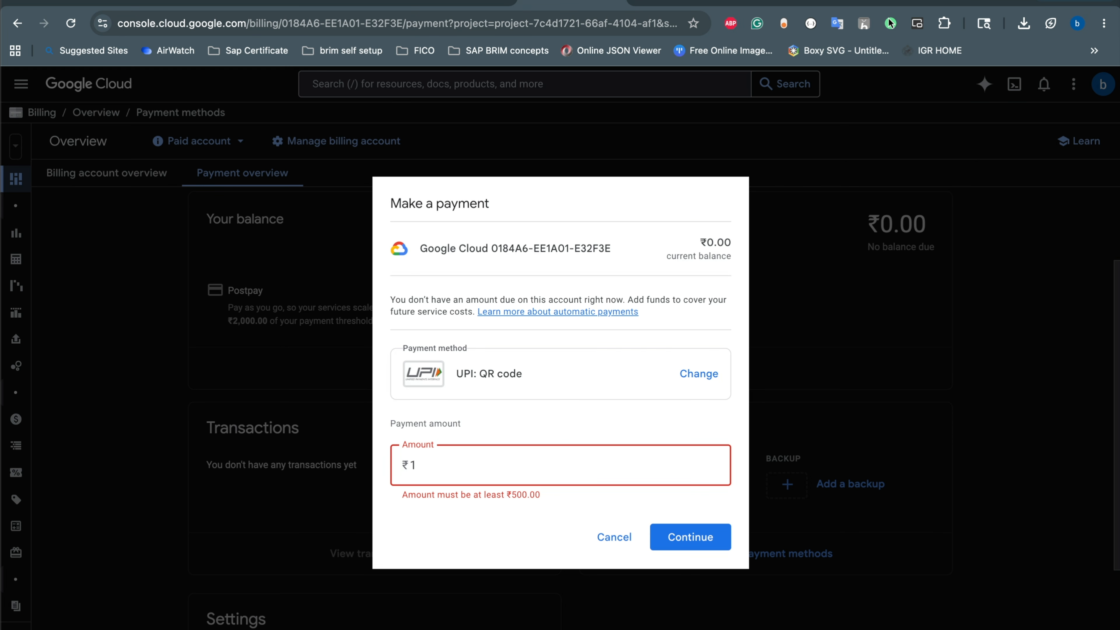
key(BackSpace)
text(500)
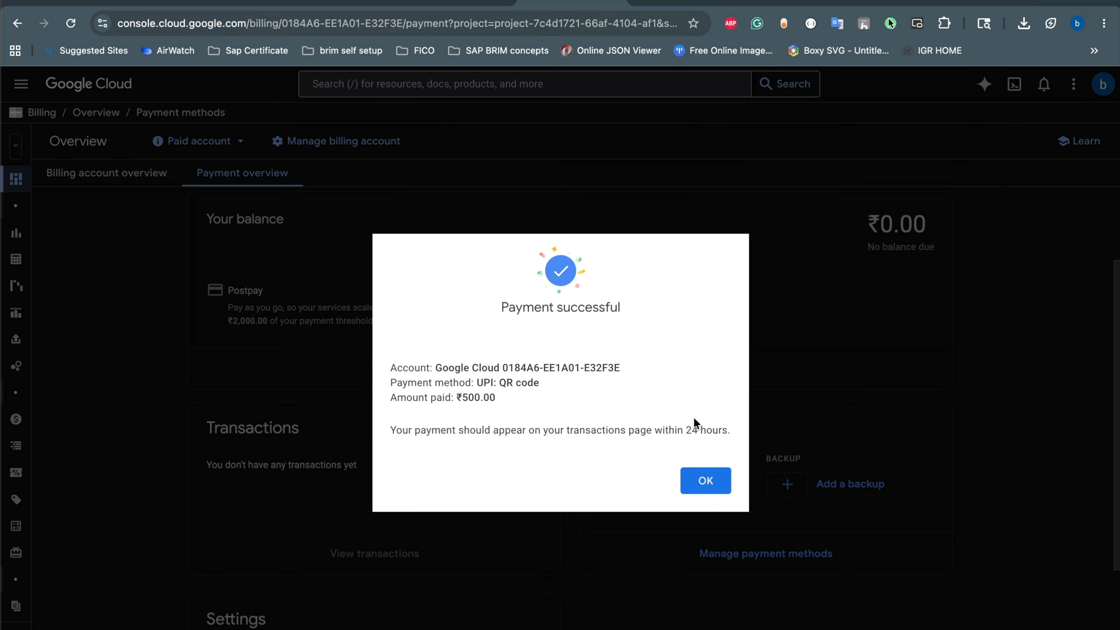
Reload the payment overview, acknowledge the risk and postpone the account verification, and review the balance and last payment
click(71, 25)
drag(426, 307, 686, 309)
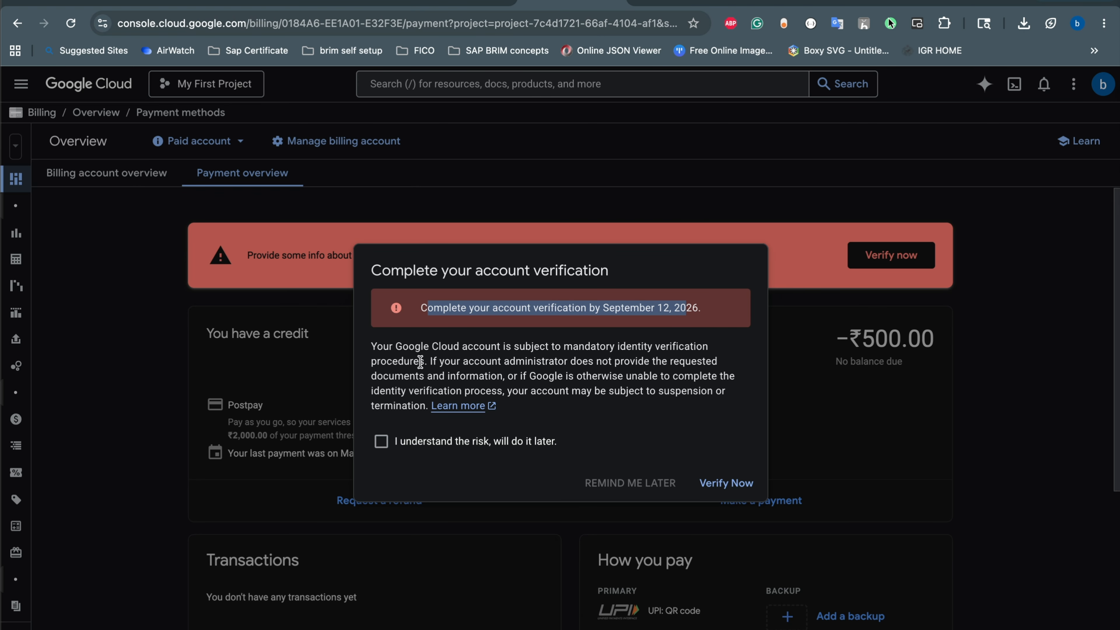
drag(402, 346, 690, 346)
click(385, 444)
click(630, 483)
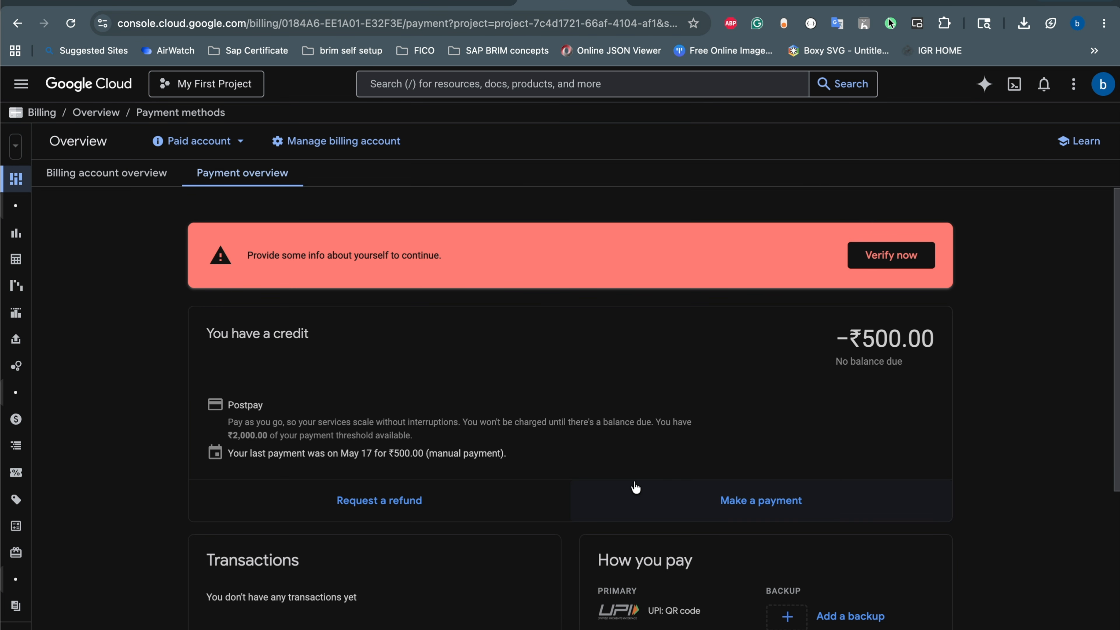
scroll(420, 407, down, 3)
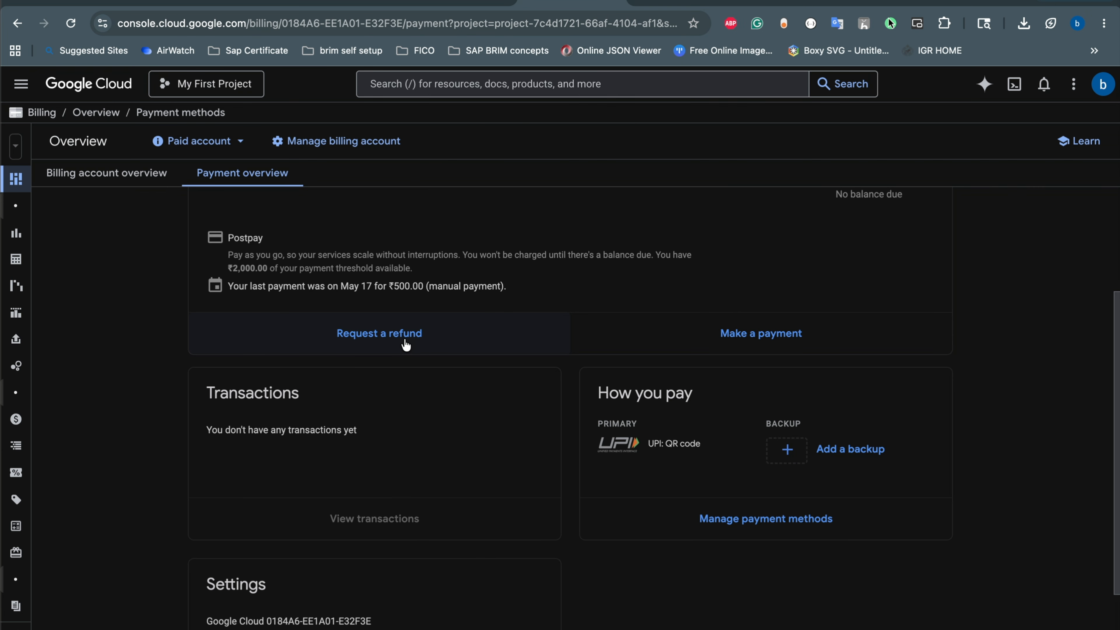
scroll(406, 344, up, 3)
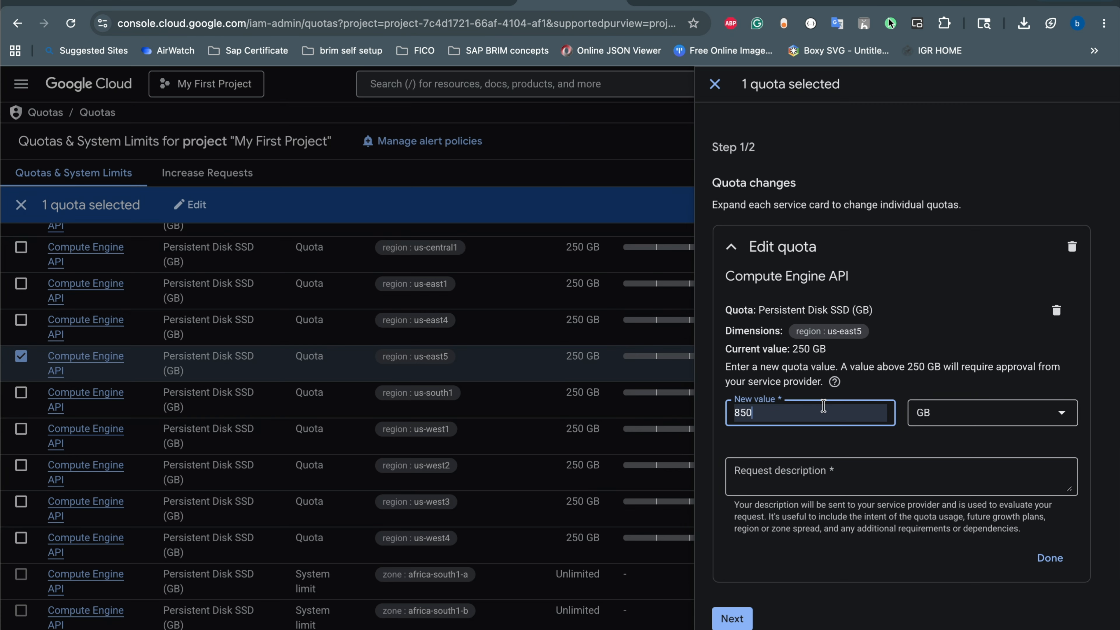
Describe the 850 GB us-east5 Persistent Disk SSD request as "Please approve my request . I am recording this for my youtube channel. I want to run S4HANA"
click(792, 467)
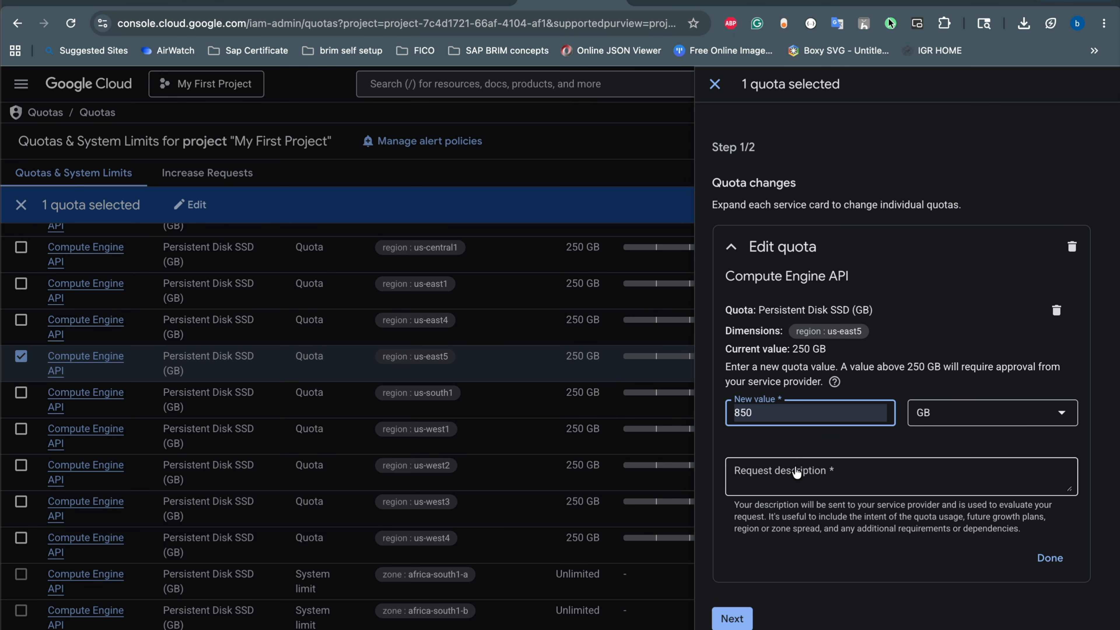
text(Please approve my request . I am recording this for my youtube channel. I want to run S4HANA)
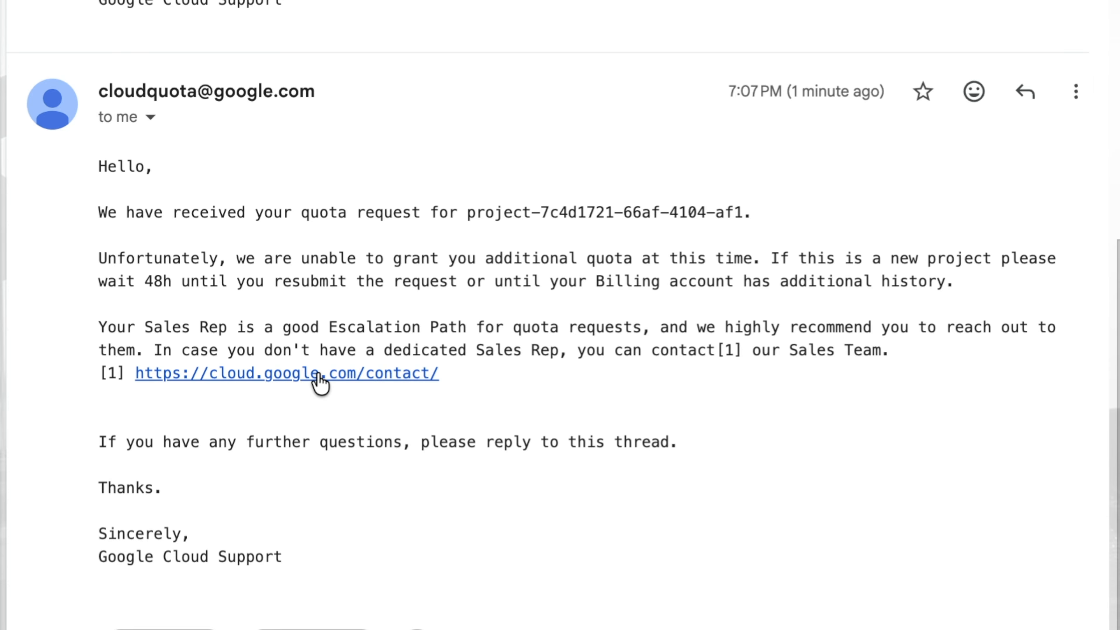
Open the Google Cloud contact page linked in the quota team's e-mail and start an online chat with the sales team
click(320, 383)
scroll(602, 172, down, 3)
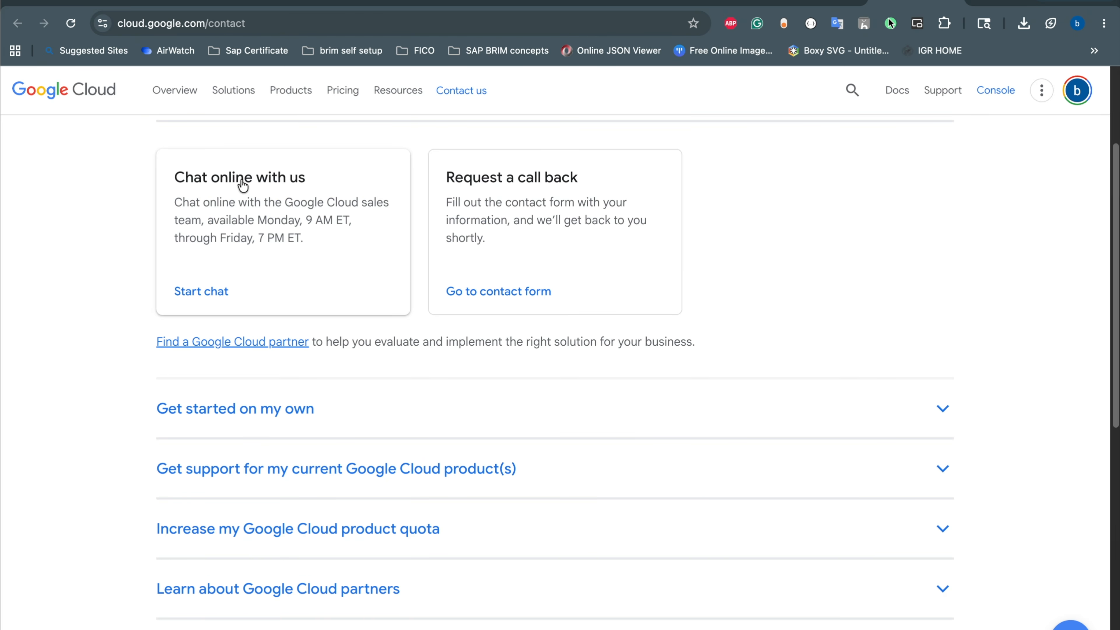
click(243, 185)
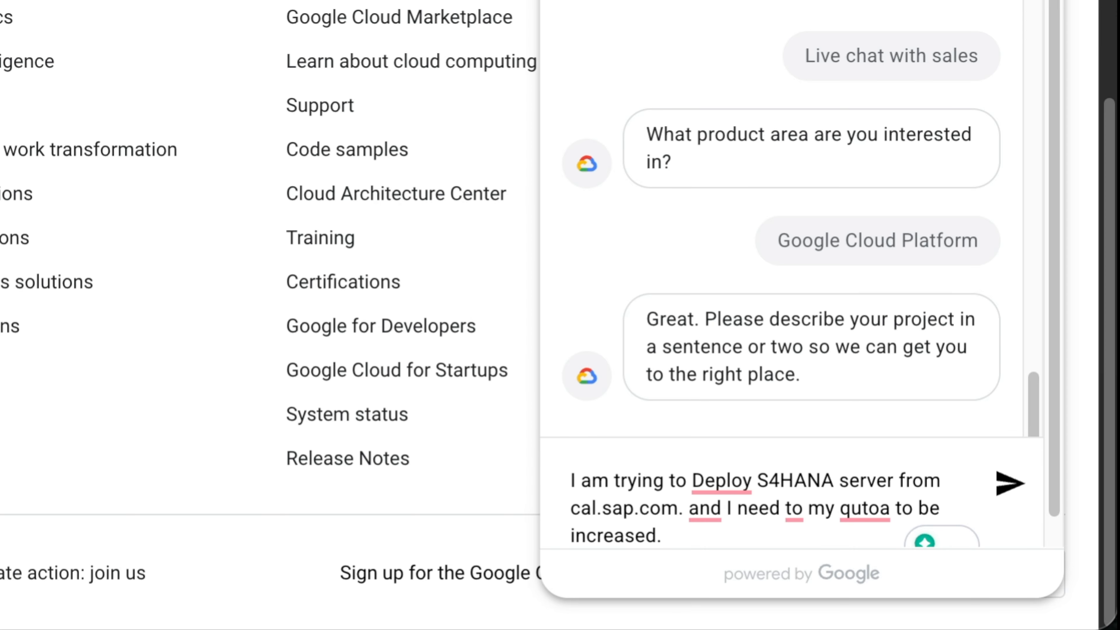
Add "And everytime its getting rejected,." to the project description in the sales chat and send it
text(And e)
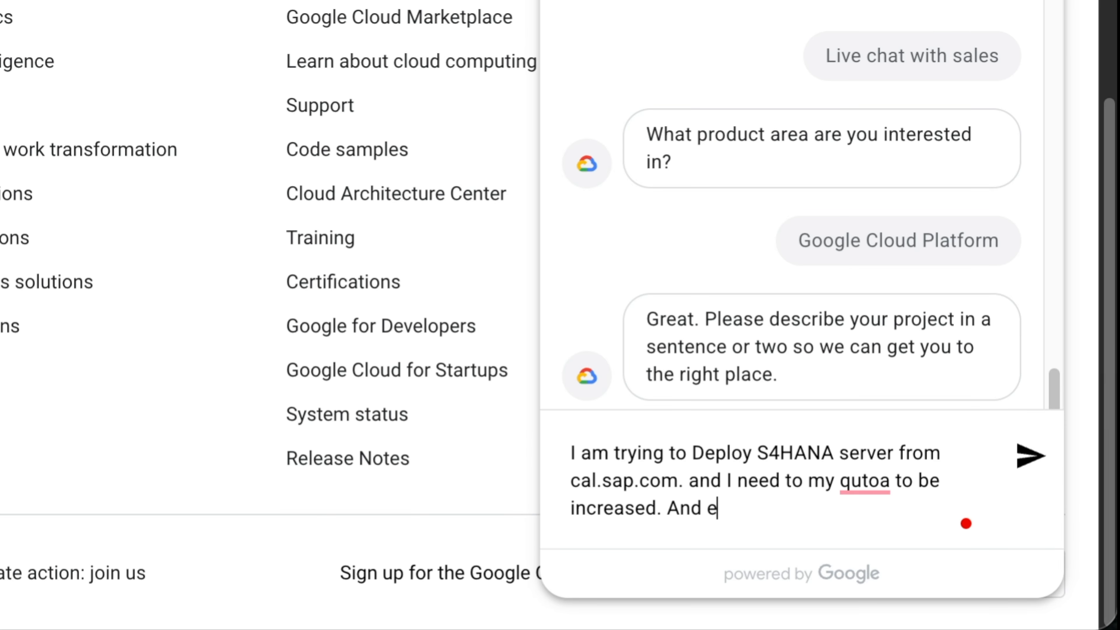
text(verytime its)
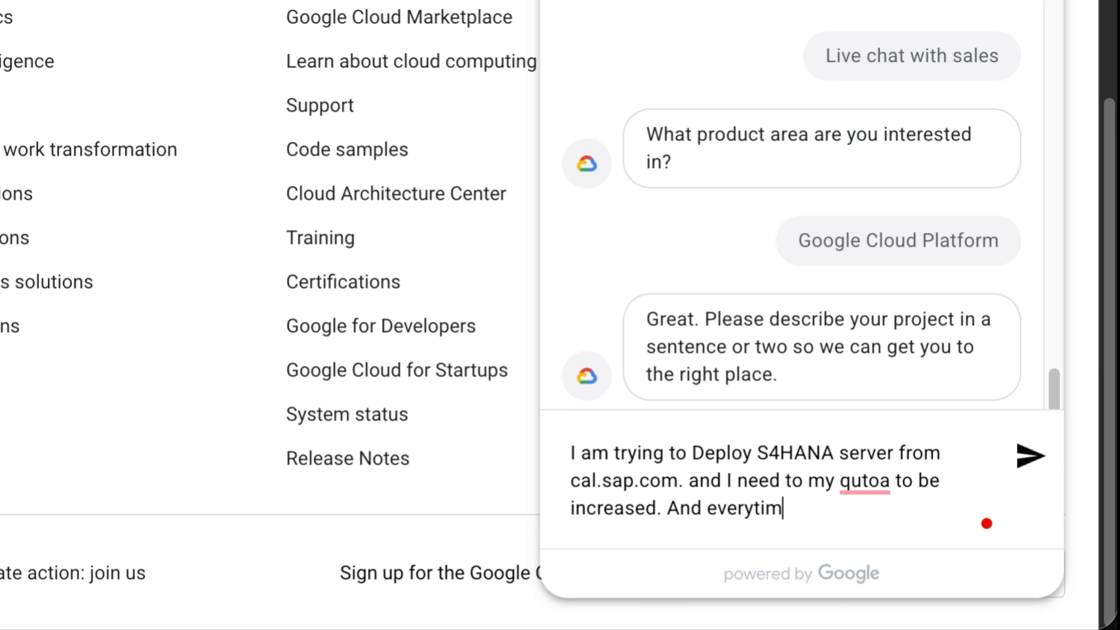
key(BackSpace)
text(ts ge)
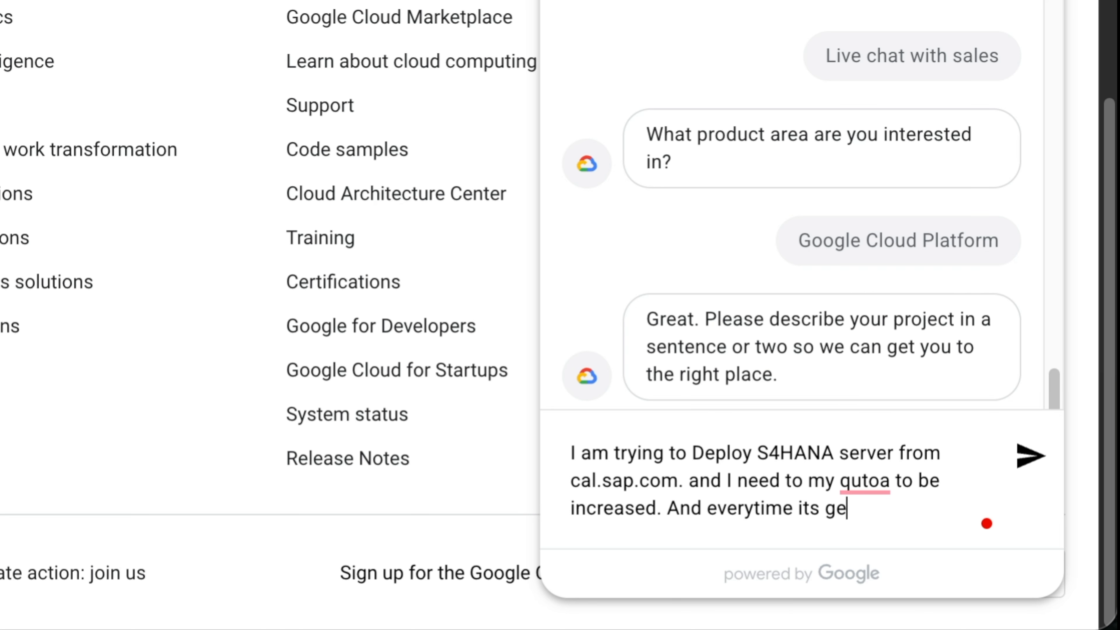
text(tting rejected,.)
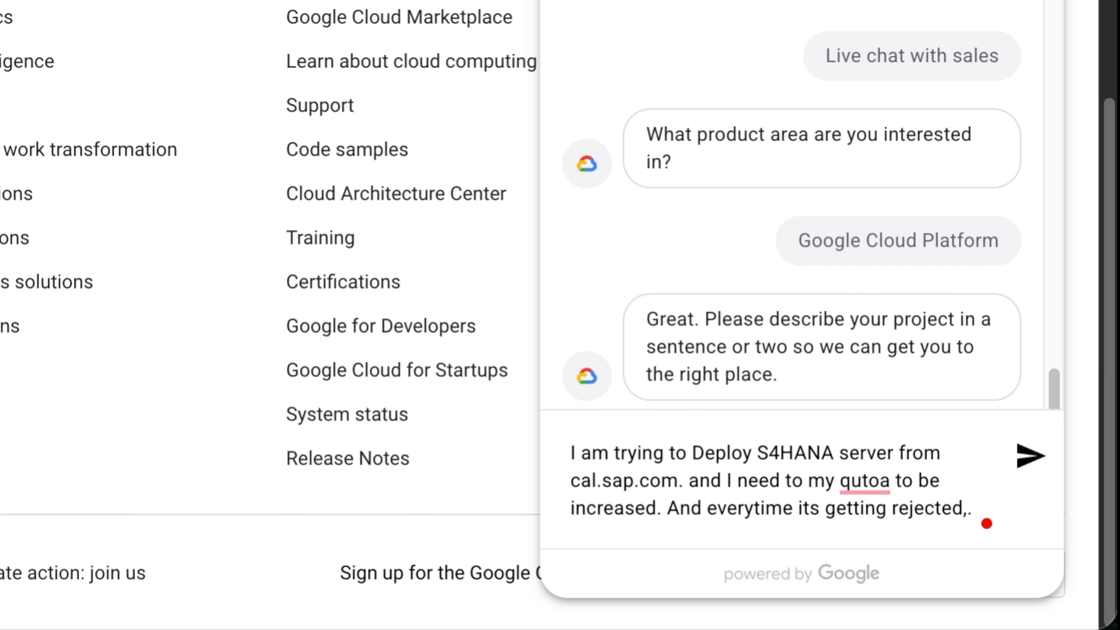
key(Return)
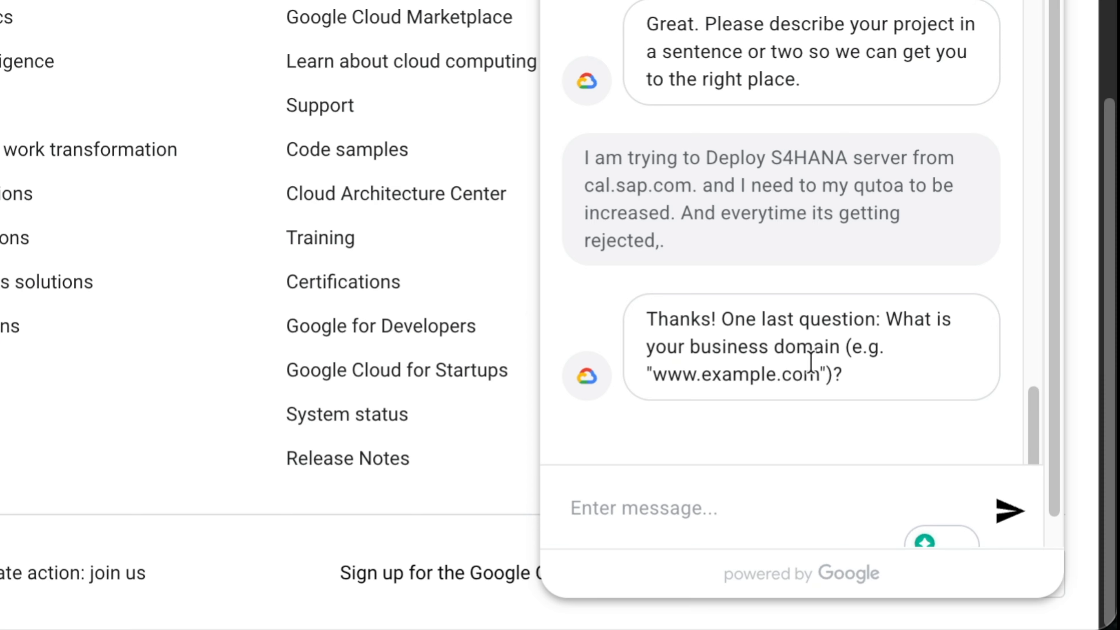
Answer the chat's business domain question with "i dont have a business domain. I am just trying to test"
text(i dont have a business domain. I am just tring)
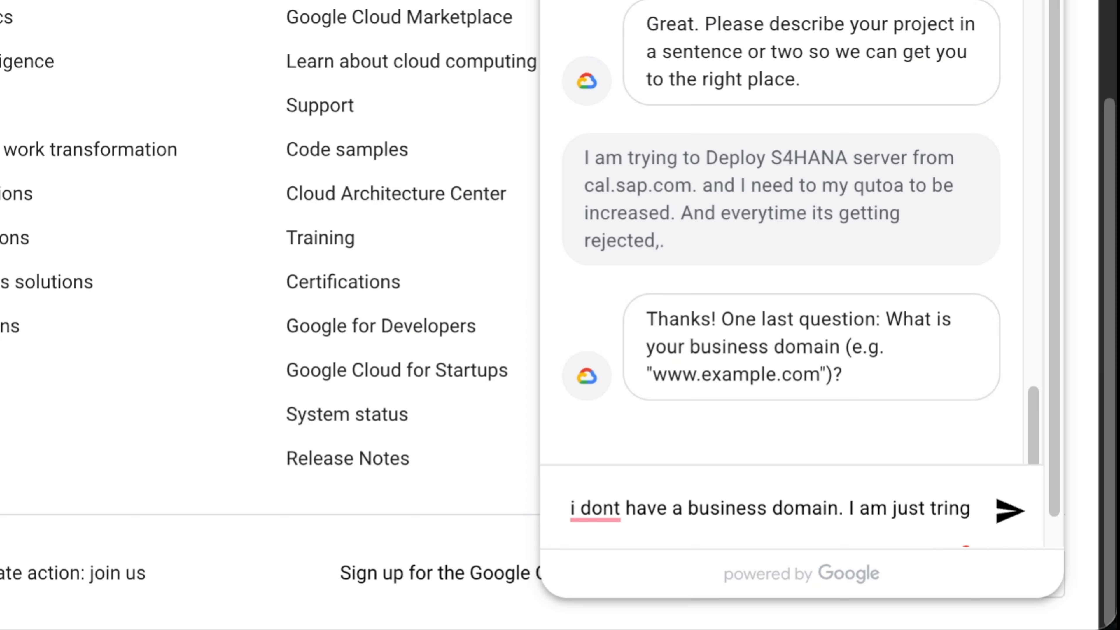
key(BackSpace)
key(BackSpace)
key(BackSpace)
key(BackSpace)
text(rying to test)
key(Return)
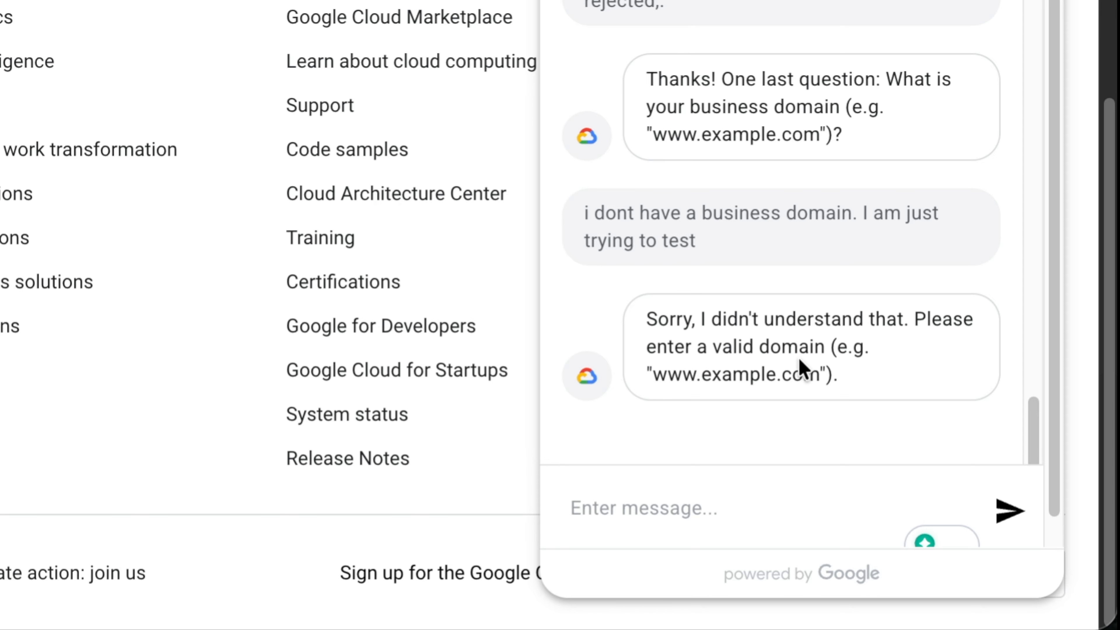
Look back over the chat conversation and send "minusplus.app" as the business domain
scroll(806, 245, down, 1)
scroll(806, 246, up, 1)
scroll(805, 253, down, 1)
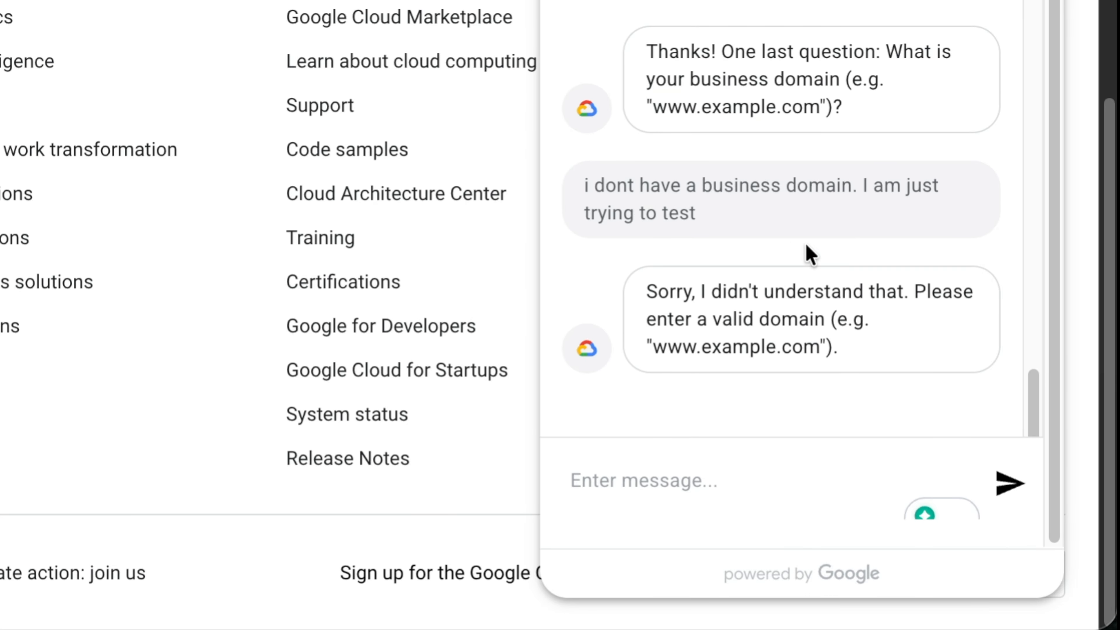
scroll(788, 260, up, 10)
scroll(790, 262, down, 10)
click(619, 498)
text(min)
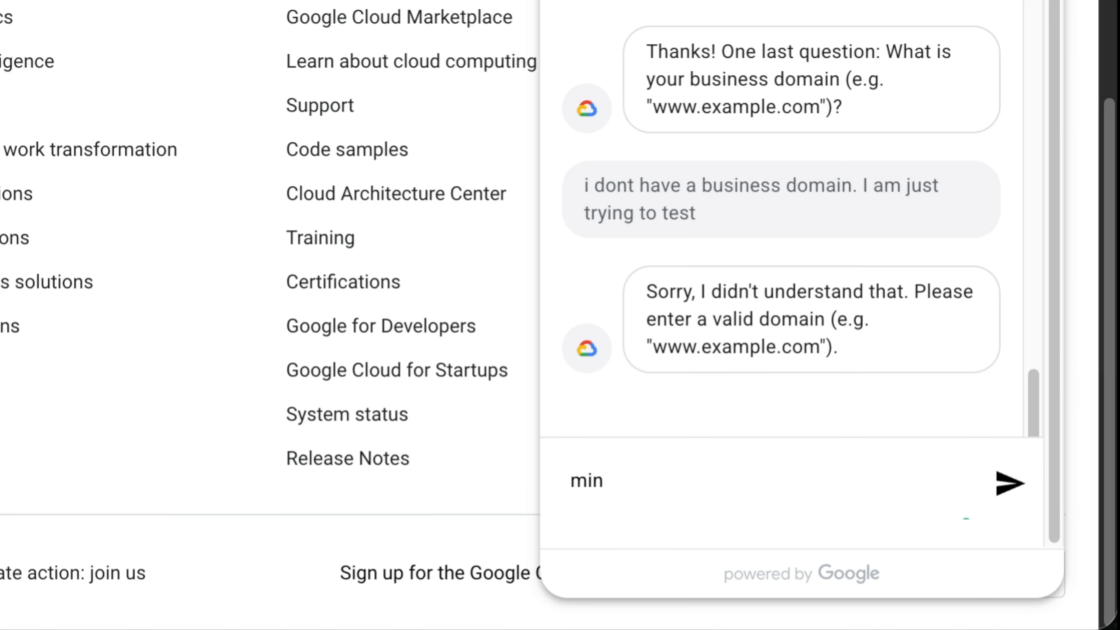
text(usplus.app)
key(Return)
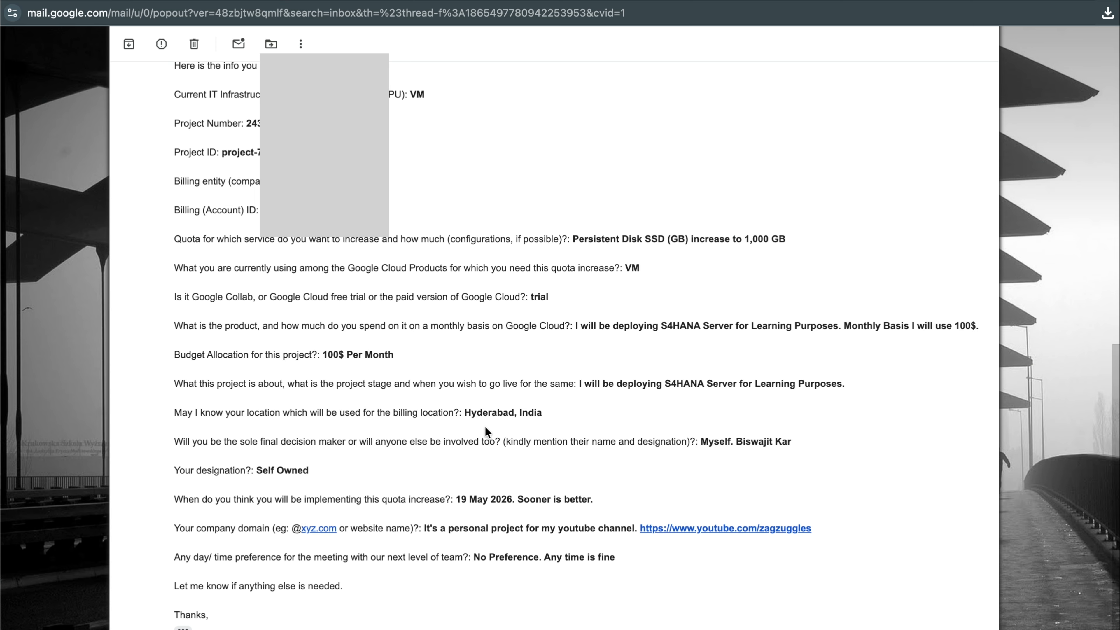
Read the sales representative's reply about personal projects and the trial answer in the sent quota questionnaire
scroll(485, 426, down, 3)
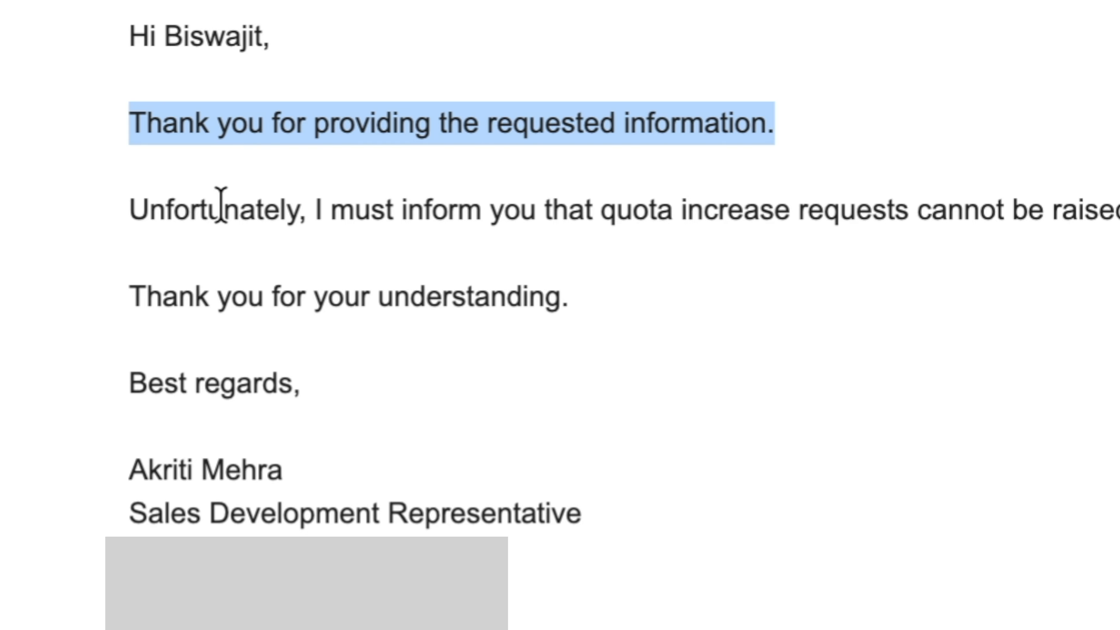
drag(490, 212, 1119, 220)
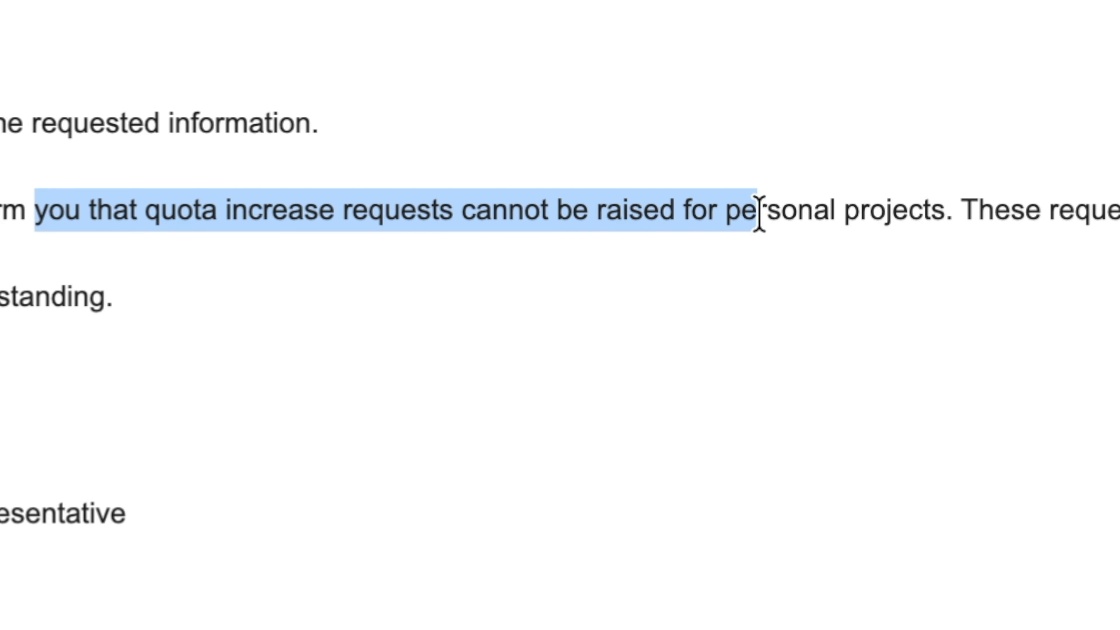
drag(759, 214, 957, 221)
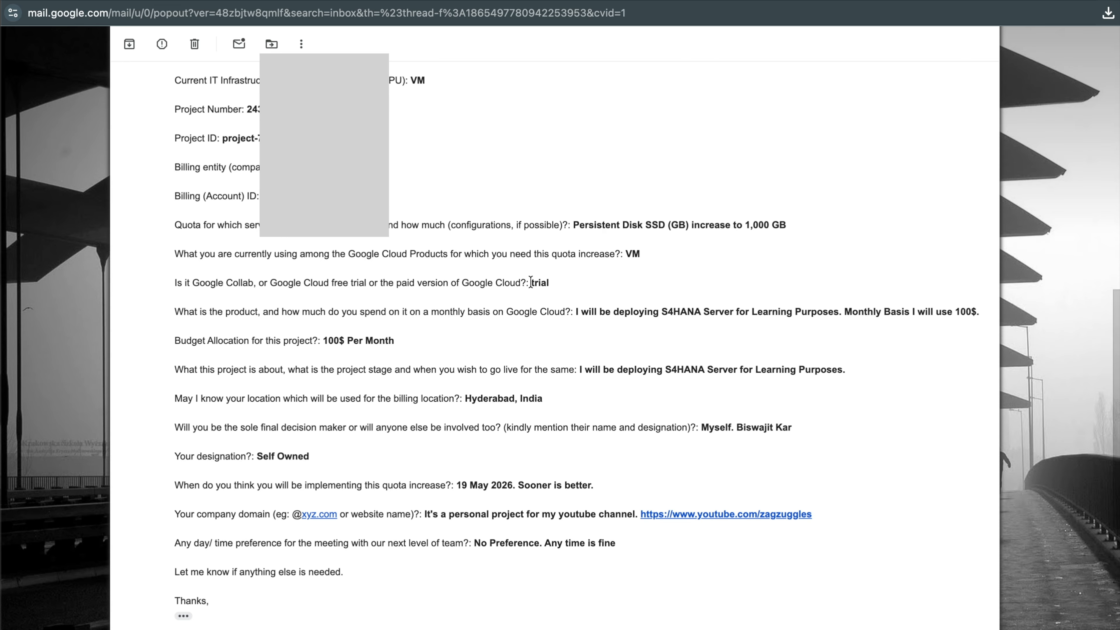
drag(531, 282, 549, 283)
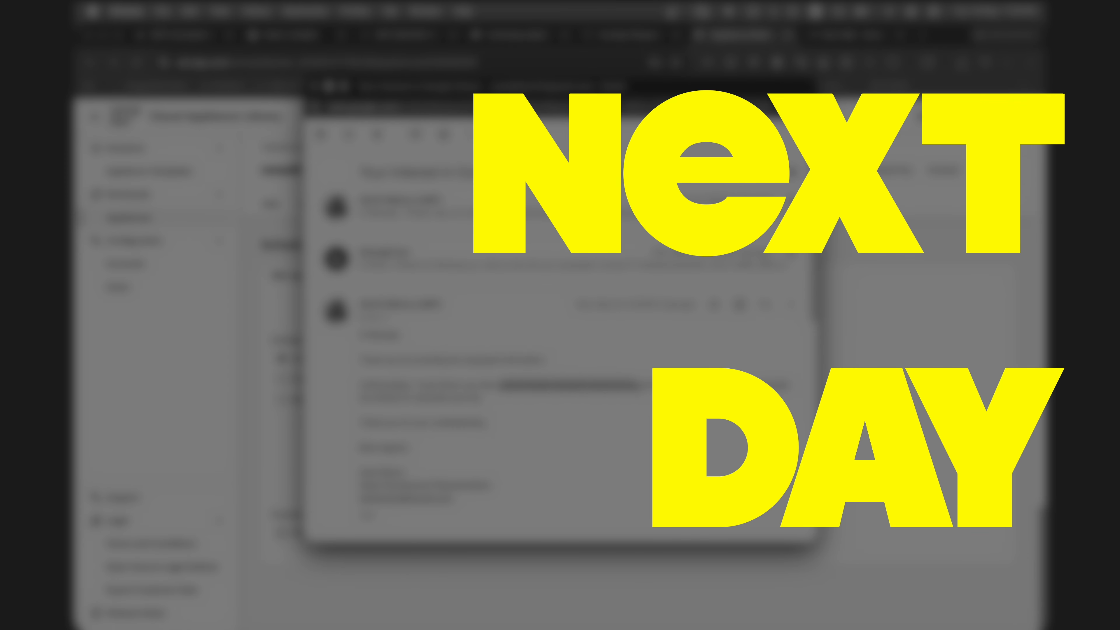
Review the project's quota increase requests and the quota adjuster's note on automatic adjustments in its configurations
scroll(638, 393, down, 10)
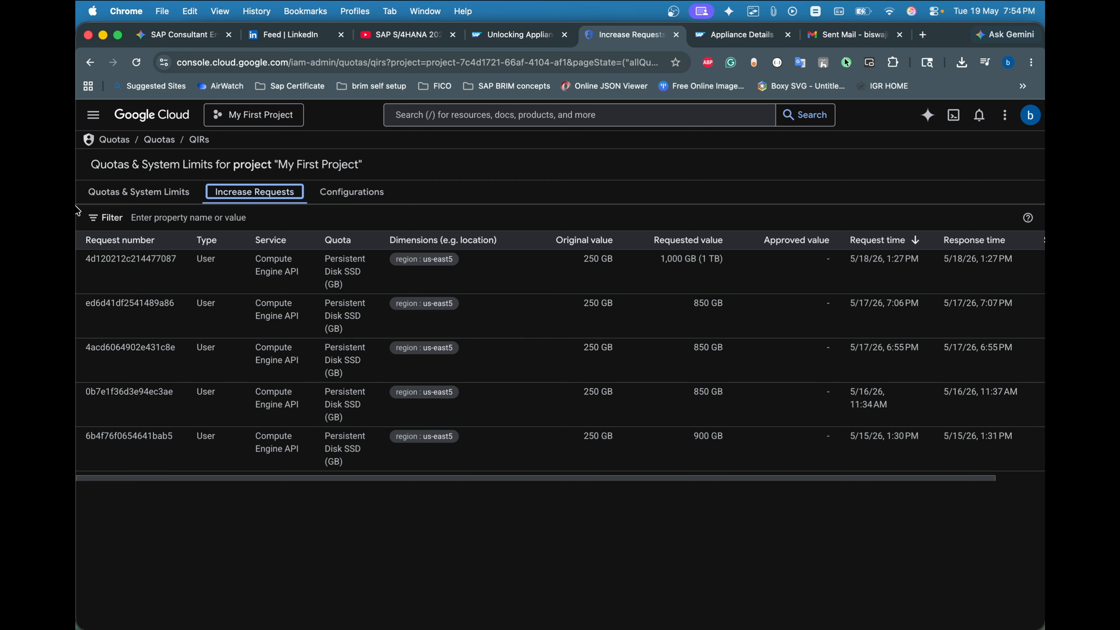
click(357, 201)
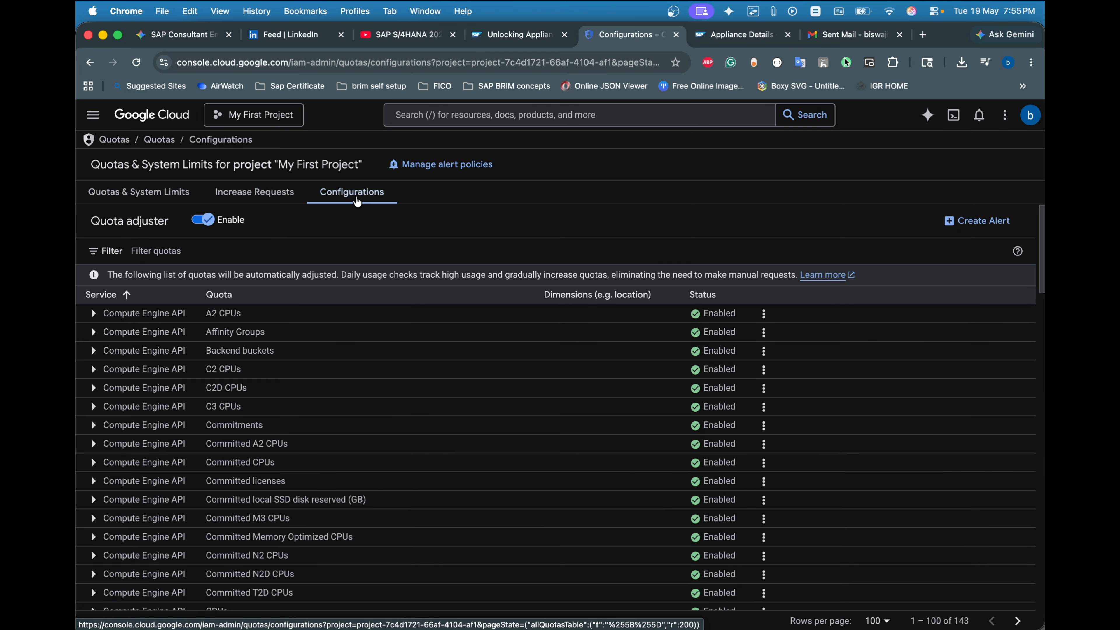
drag(340, 274, 134, 279)
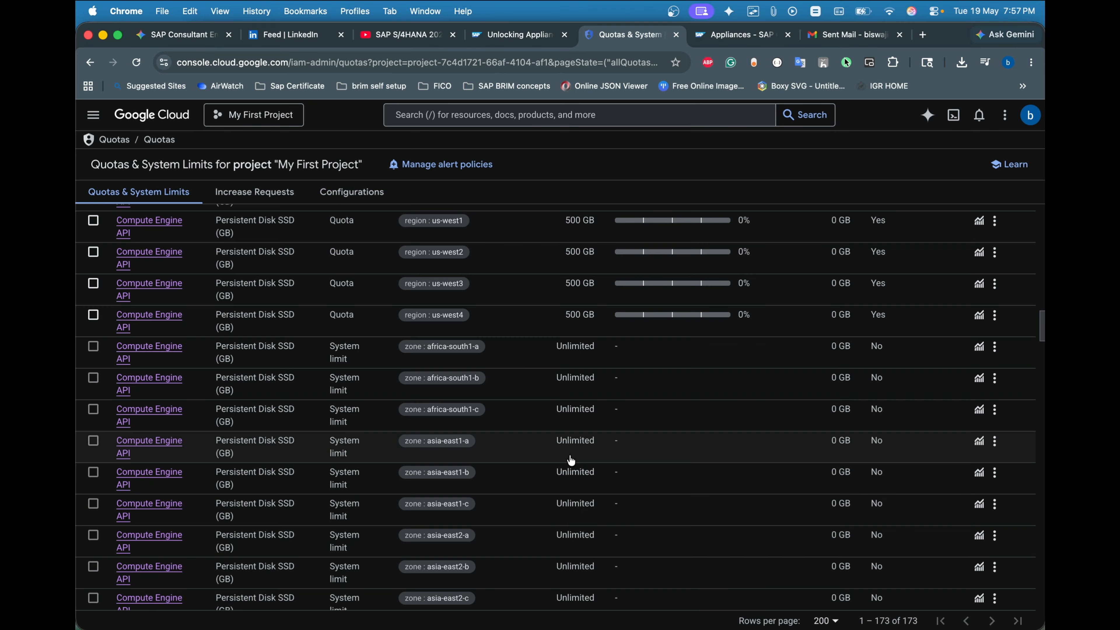
Find the regional Persistent Disk SSD quotas and enter 1000 as the new value for the increase request
scroll(571, 458, up, 5)
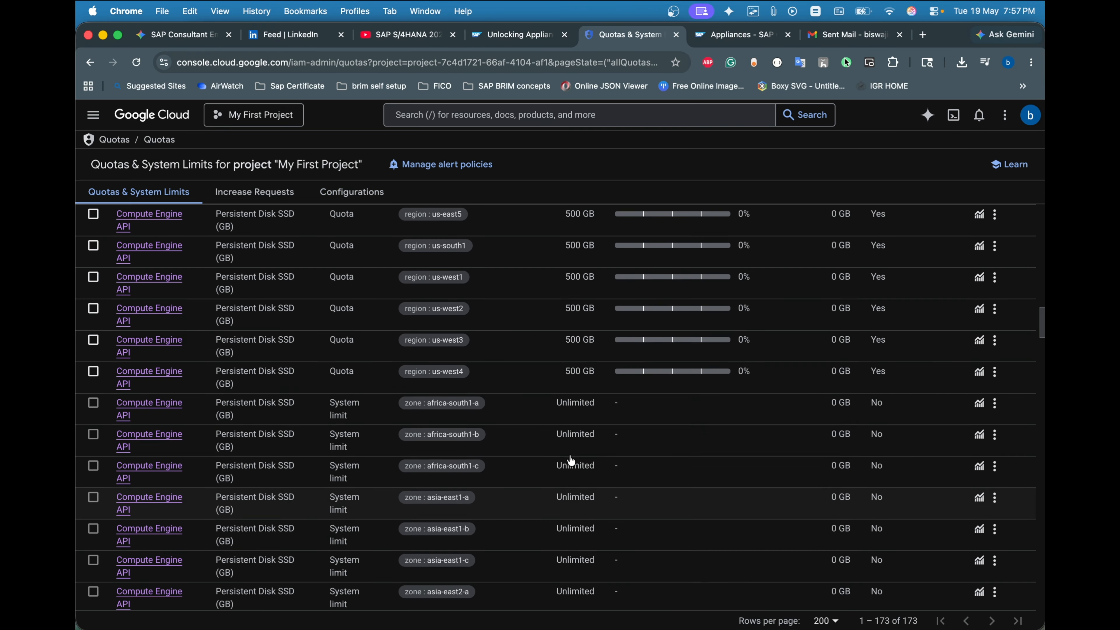
click(504, 289)
click(793, 368)
text(1000)
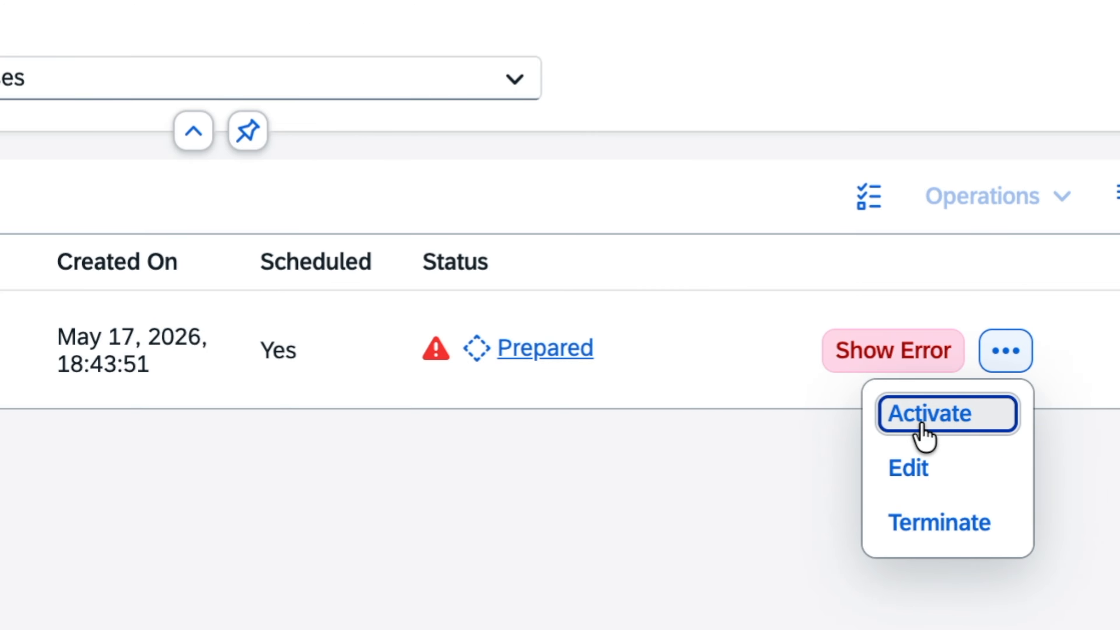
Activate the "vms4hana" appliance in the SAP Cloud Appliance Library and confirm the activation
click(997, 369)
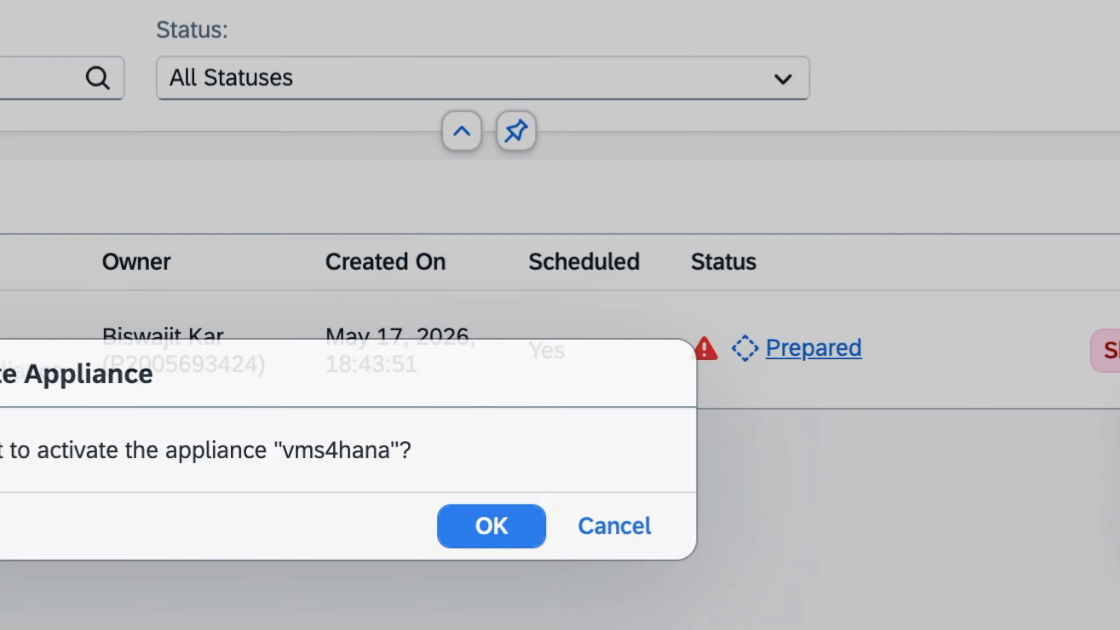
click(509, 518)
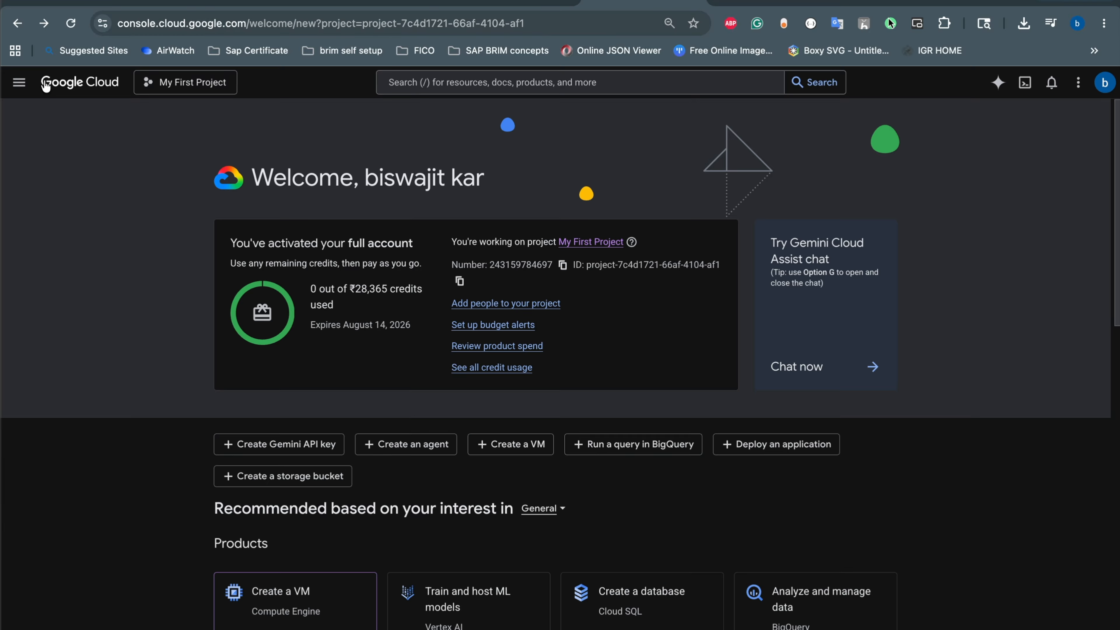
Open the Compute Engine overview of the Google Cloud project and refresh its resource footprint
click(22, 82)
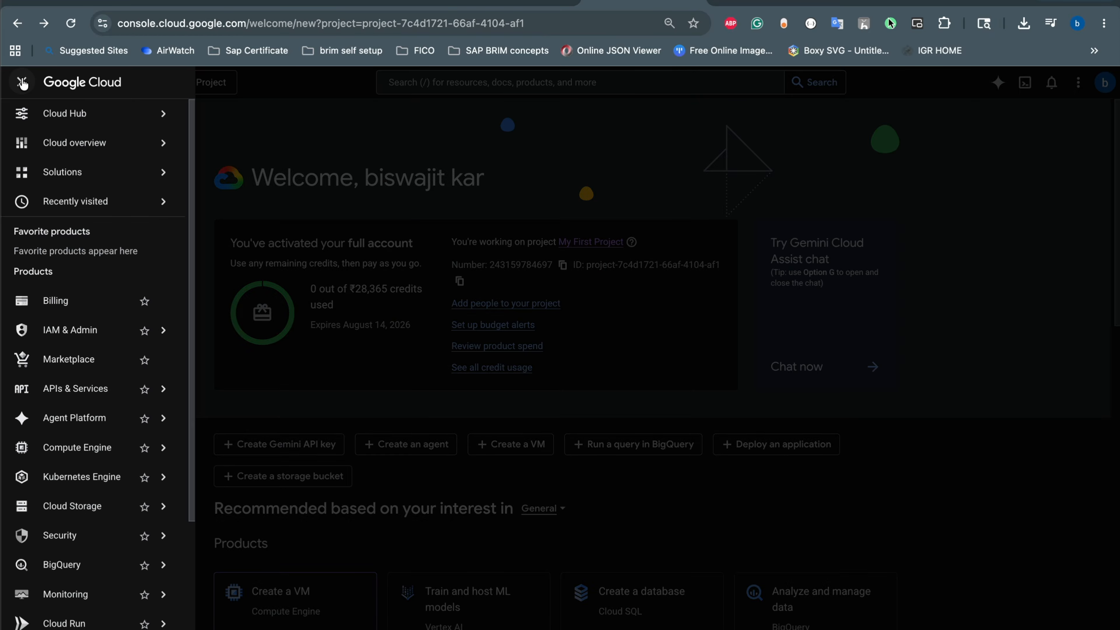
mouse_move(107, 112)
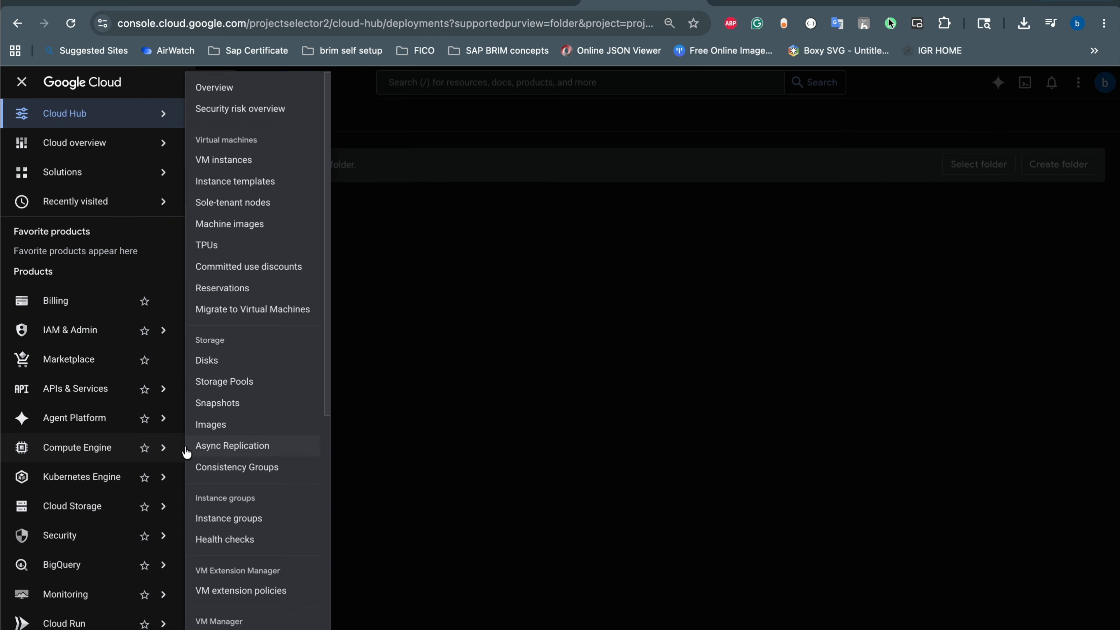
scroll(266, 317, down, 5)
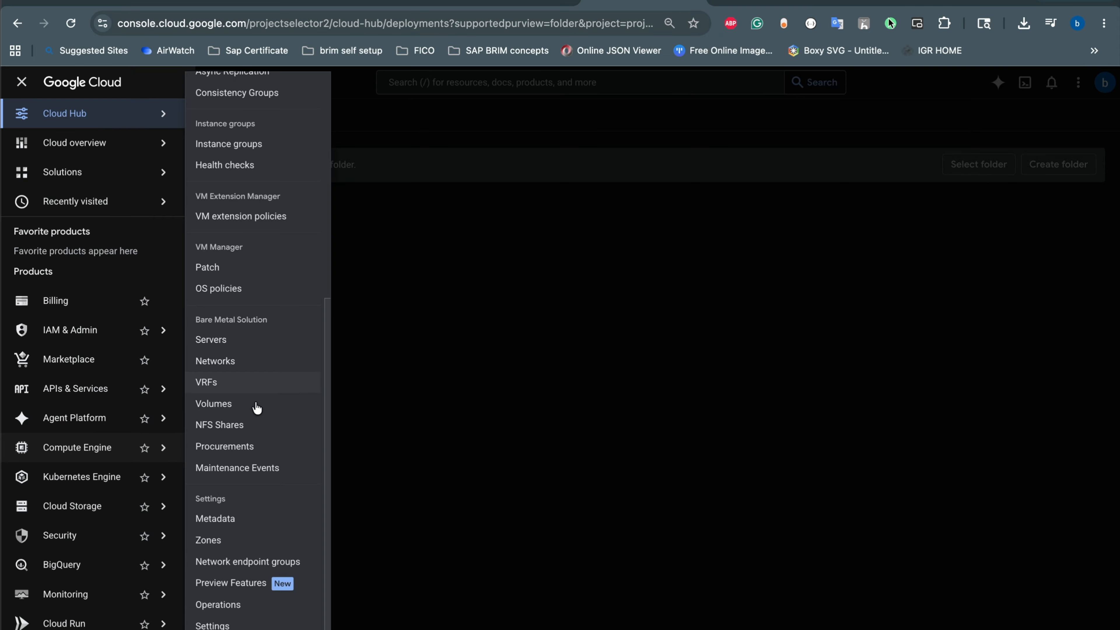
scroll(263, 388, up, 5)
click(230, 89)
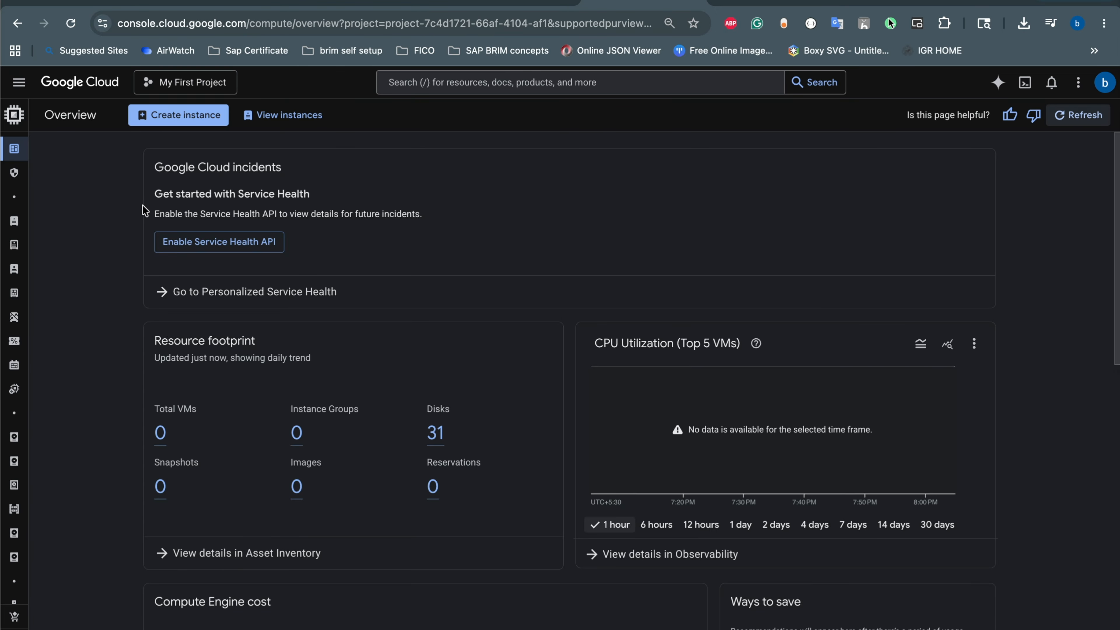
click(1065, 116)
Check the "vms4hana" appliance's status in SAP Cloud Appliance Library and refresh the VM and disk figures in the Compute Engine overview
click(723, 7)
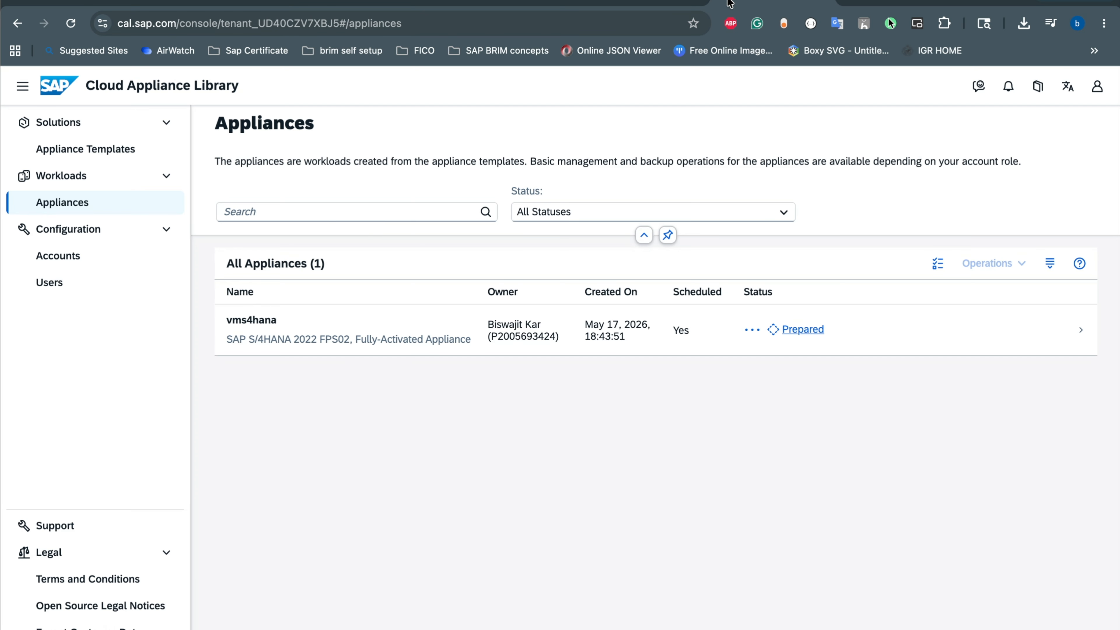
click(621, 4)
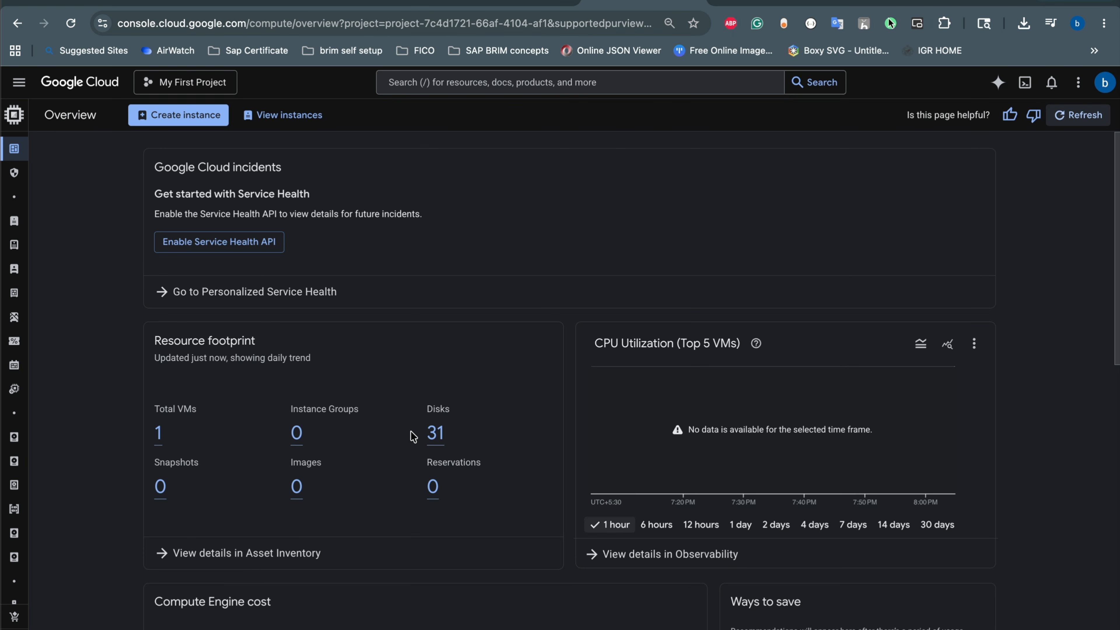
click(1082, 117)
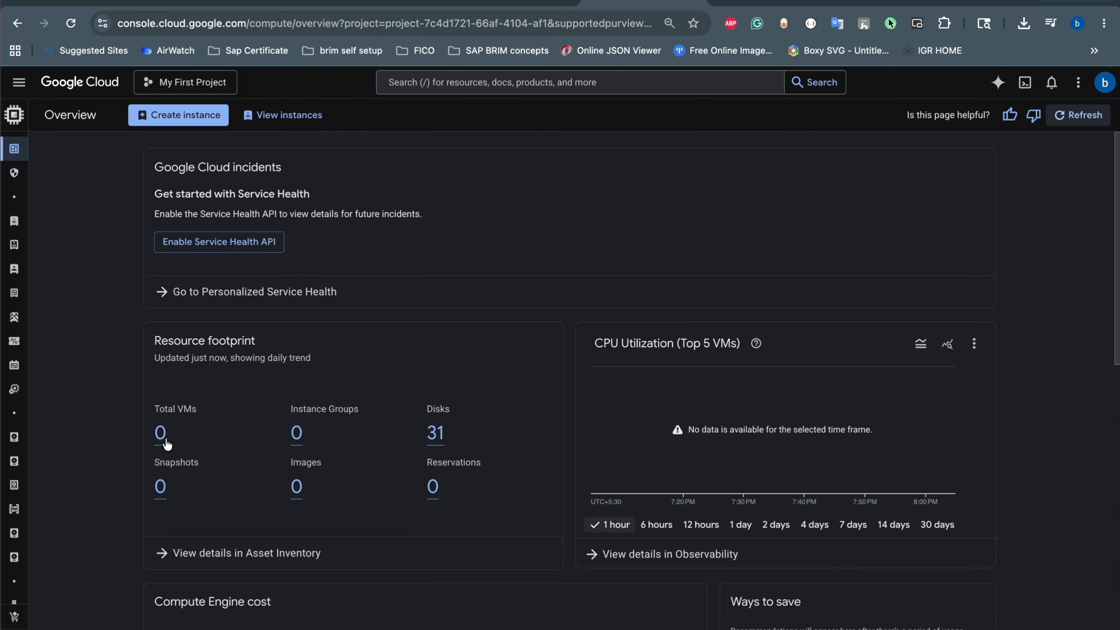
click(1084, 117)
scroll(525, 413, down, 5)
scroll(525, 418, up, 5)
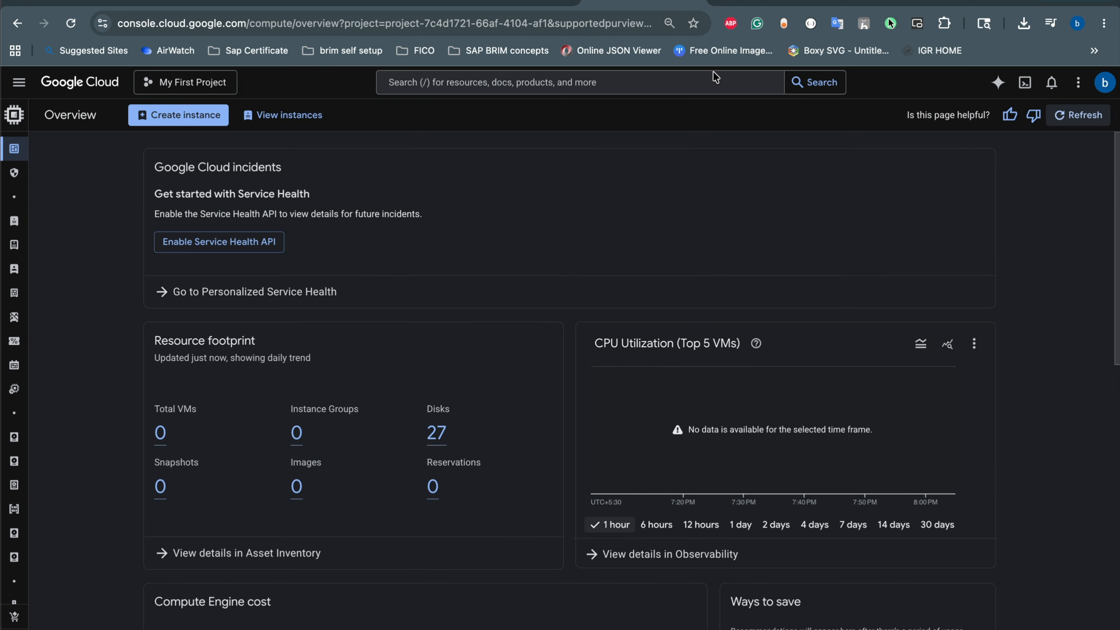
Open the error details of the "vms4hana" appliance and read the failure message, reason and troubleshooting link
click(793, 4)
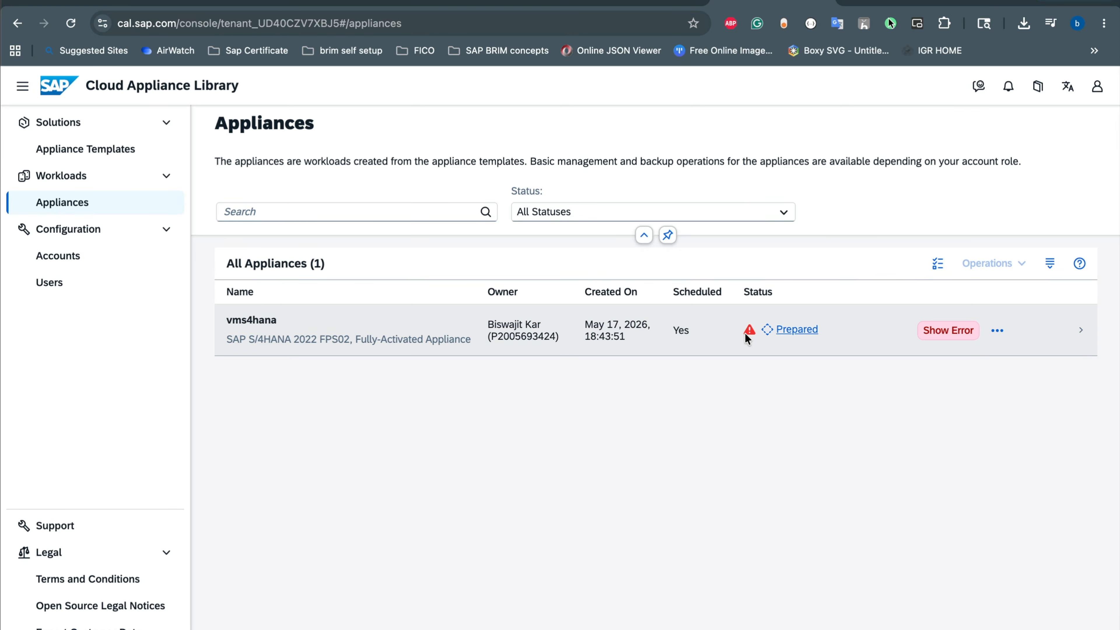
click(935, 331)
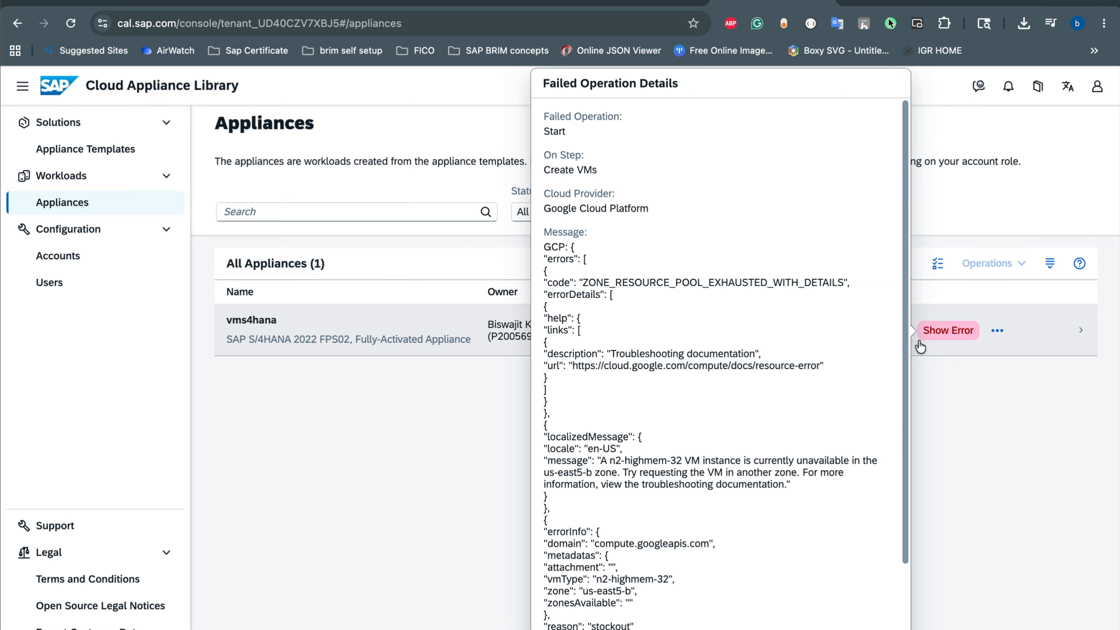
scroll(623, 378, down, 2)
drag(614, 372, 822, 374)
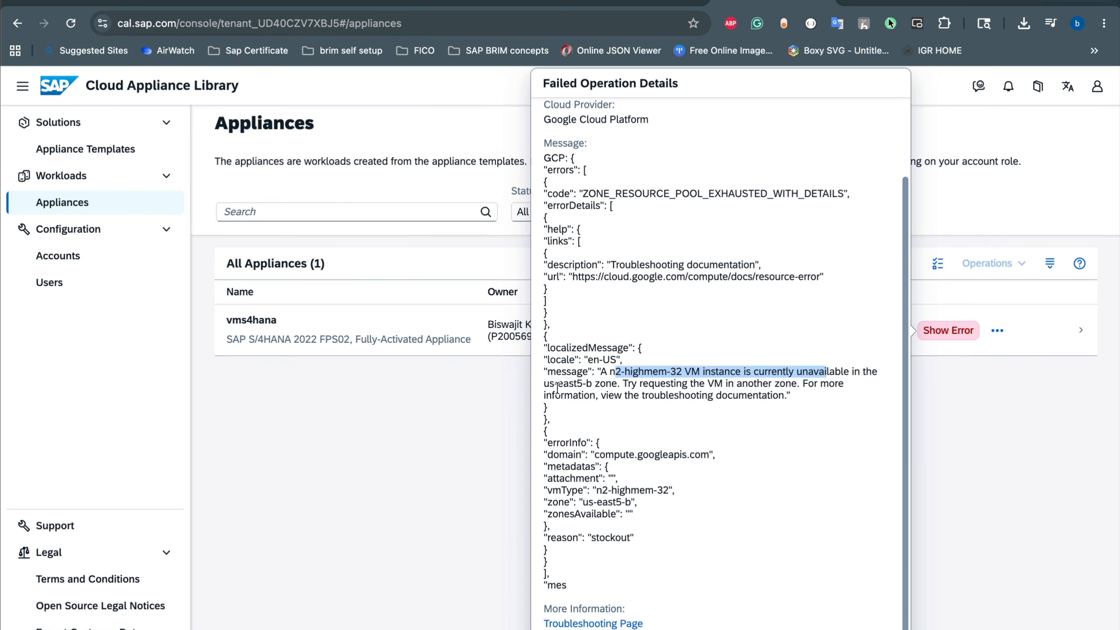
drag(551, 384, 783, 389)
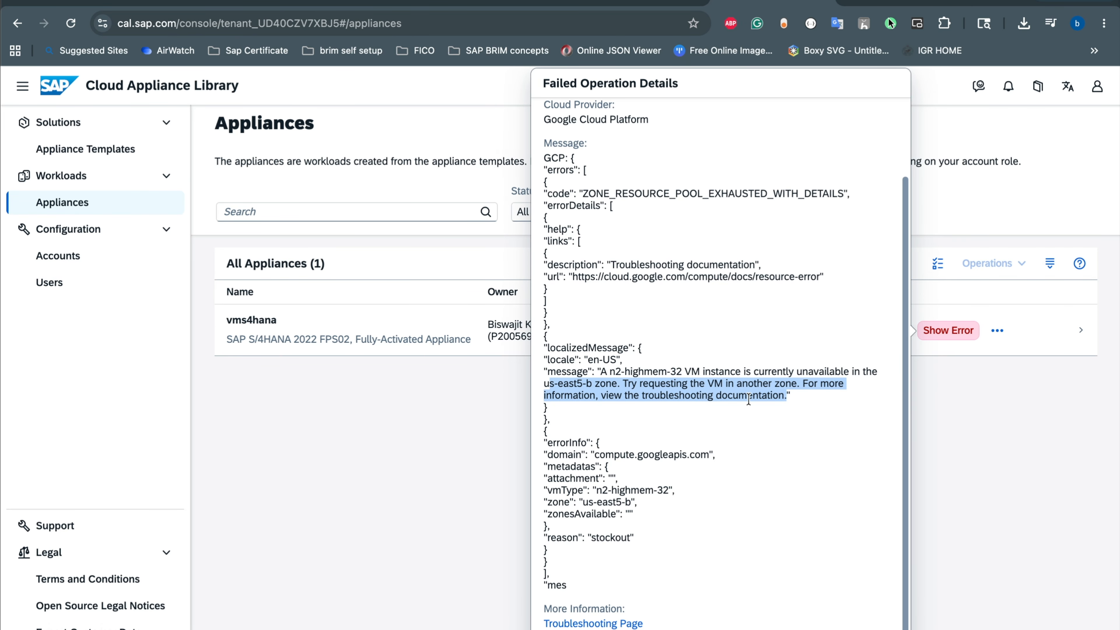
double_click(614, 536)
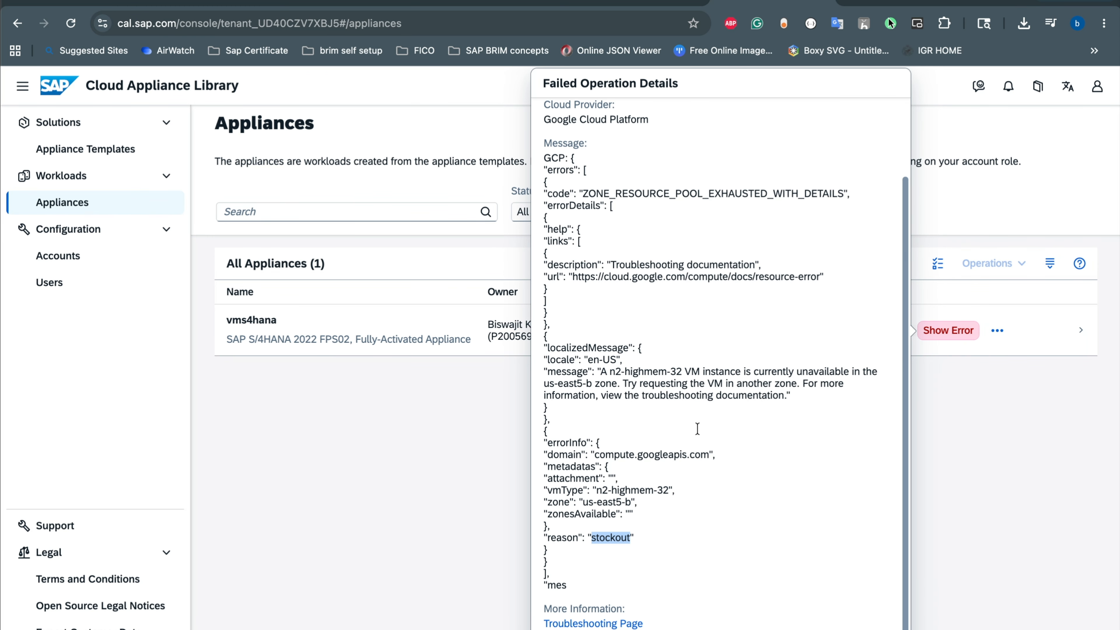
drag(571, 276, 821, 276)
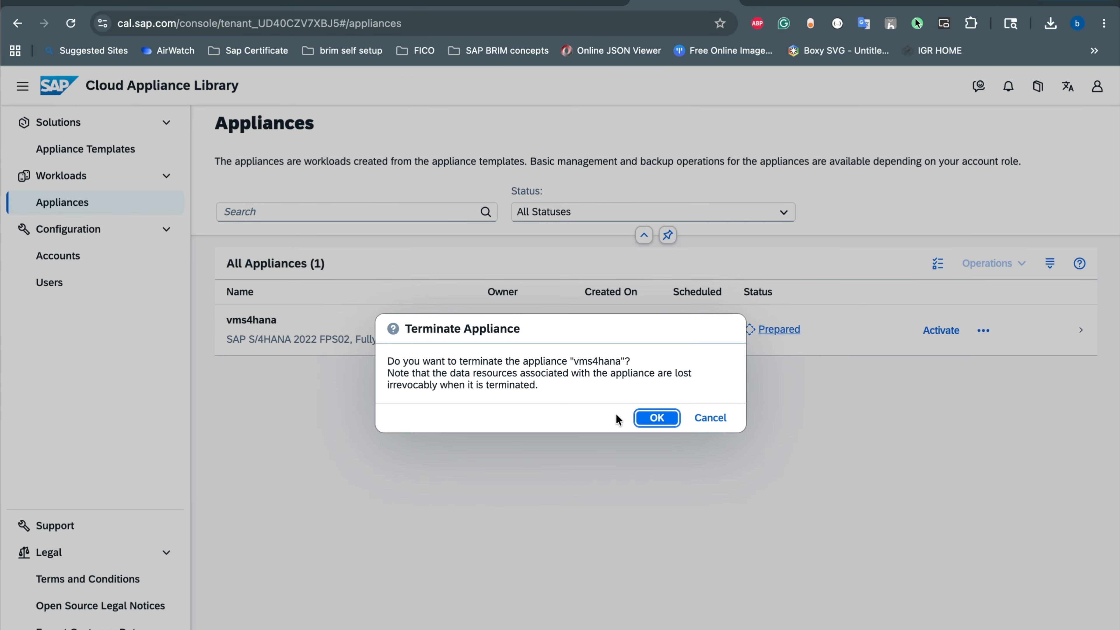
Confirm the termination of the "vms4hana" appliance
click(652, 419)
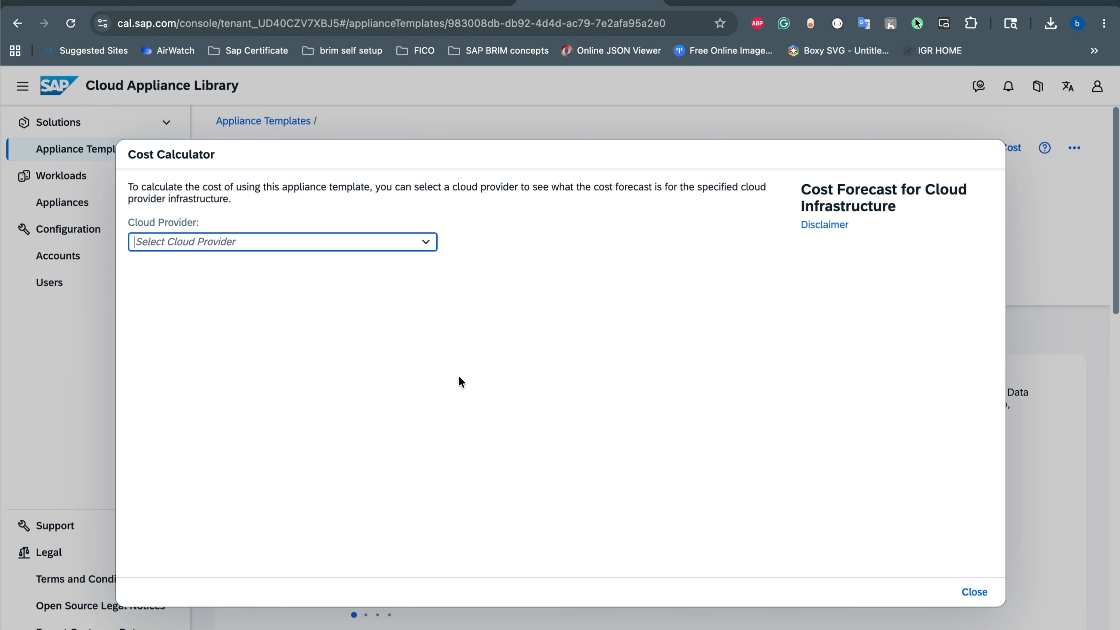
Calculate the S/4HANA template's cost with Google Cloud Platform as provider and look through the selectable regions
click(380, 246)
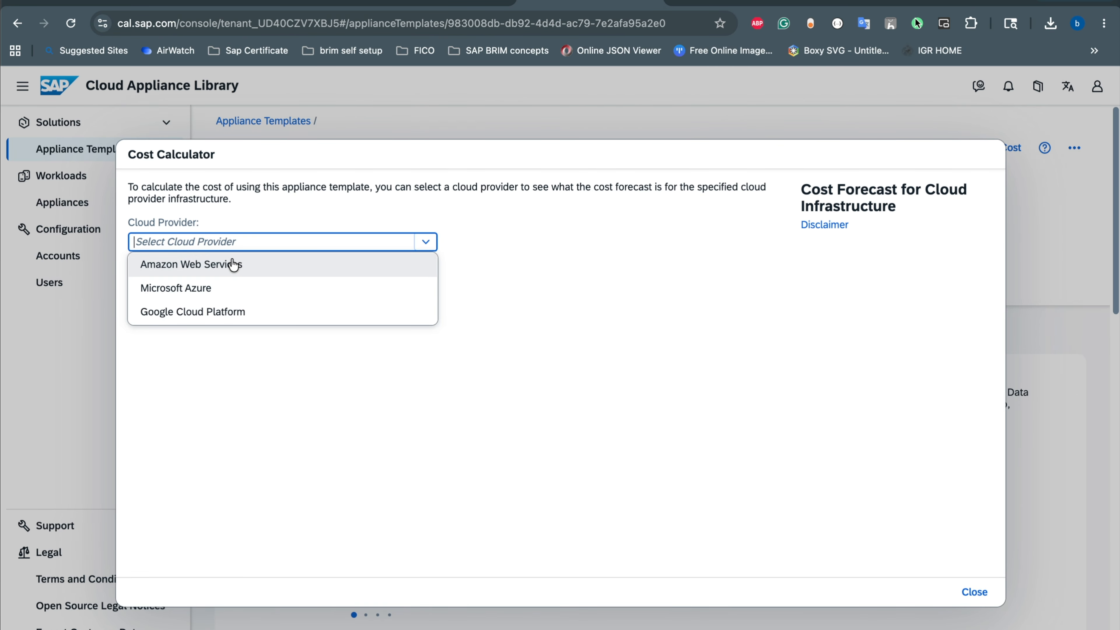
click(353, 311)
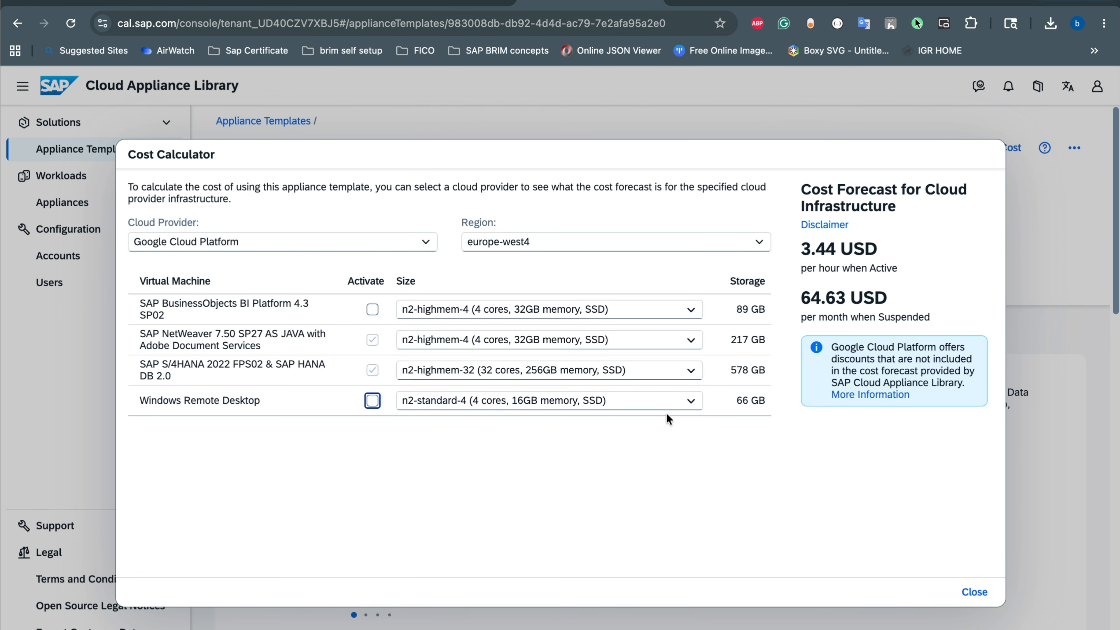
click(542, 241)
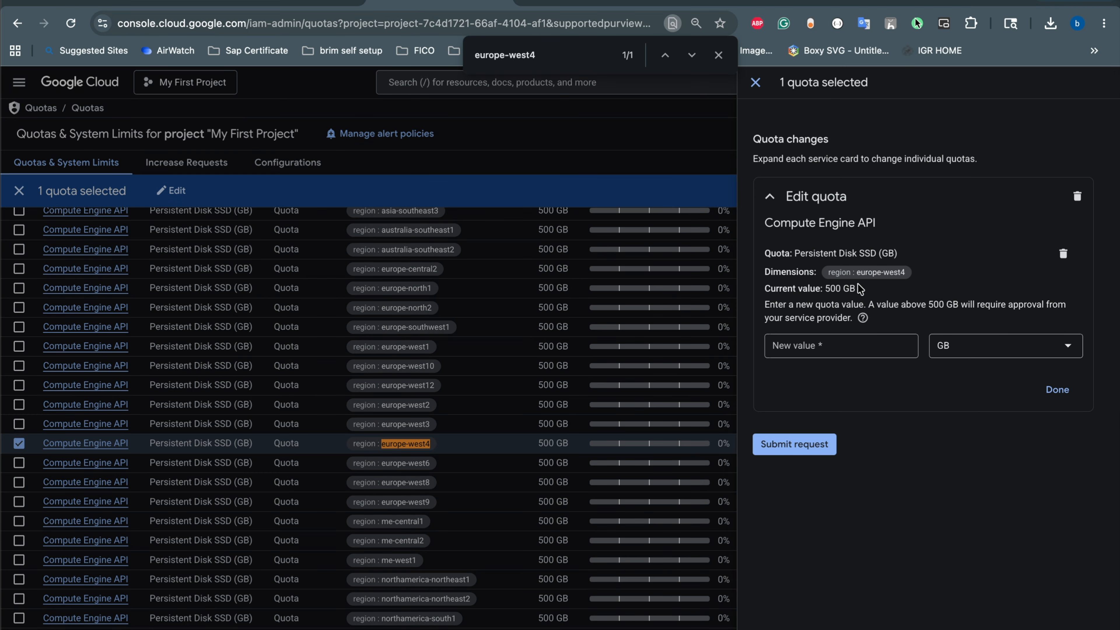
Enter 1000 GB as the new Persistent Disk SSD quota value for the europe-west4 region
click(841, 377)
text(1000)
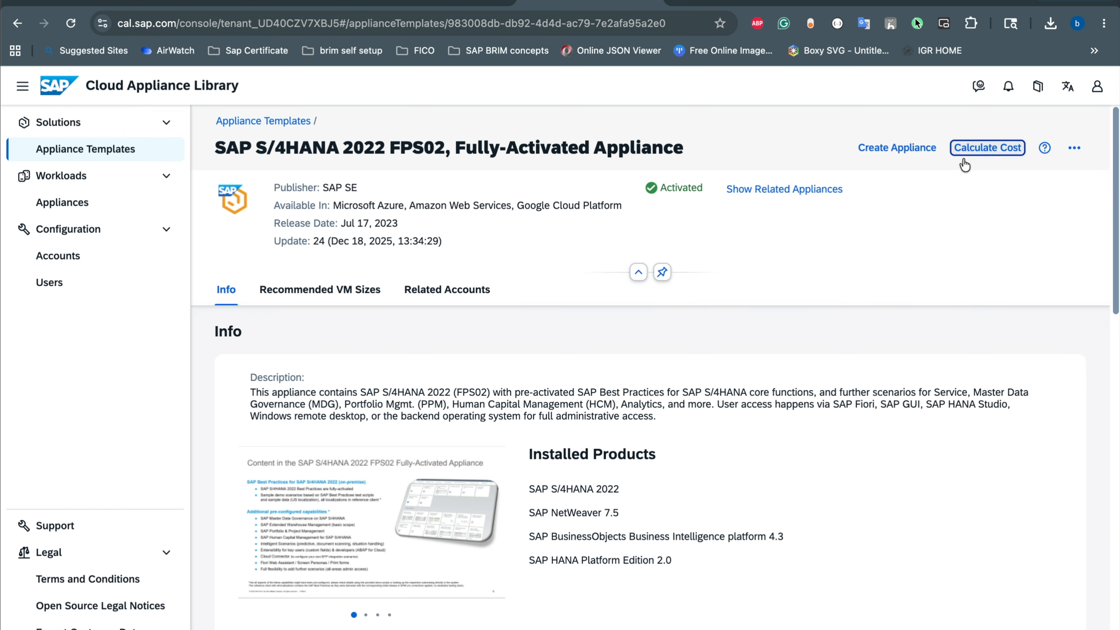
Start creating an appliance from the SAP S/4HANA 2022 FPS02 template and choose europe-west4 as its region
click(897, 147)
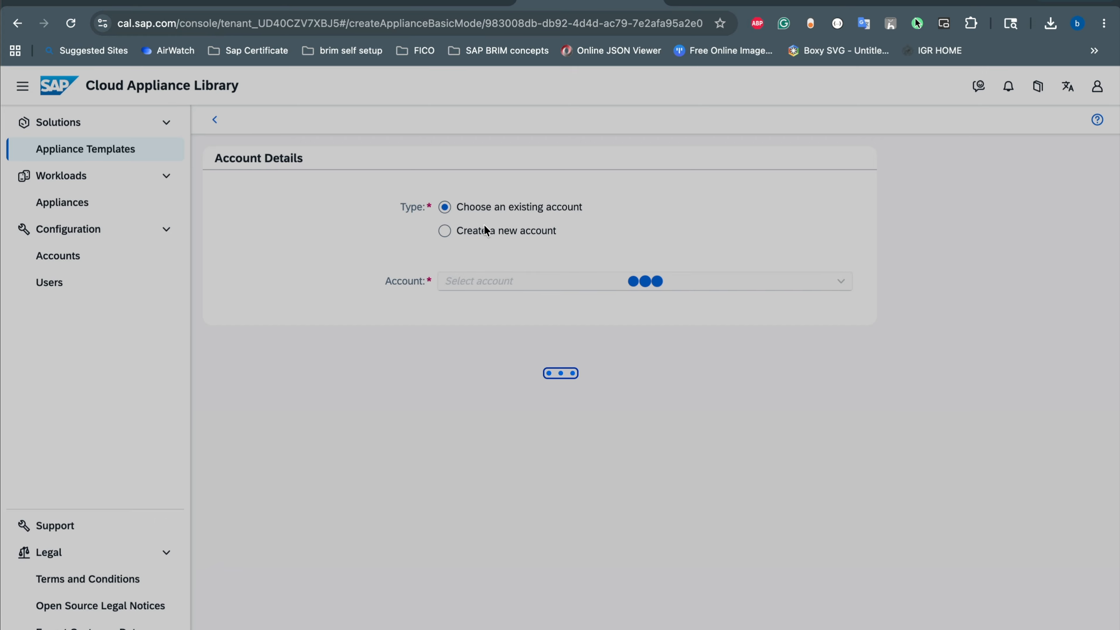
scroll(379, 260, down, 3)
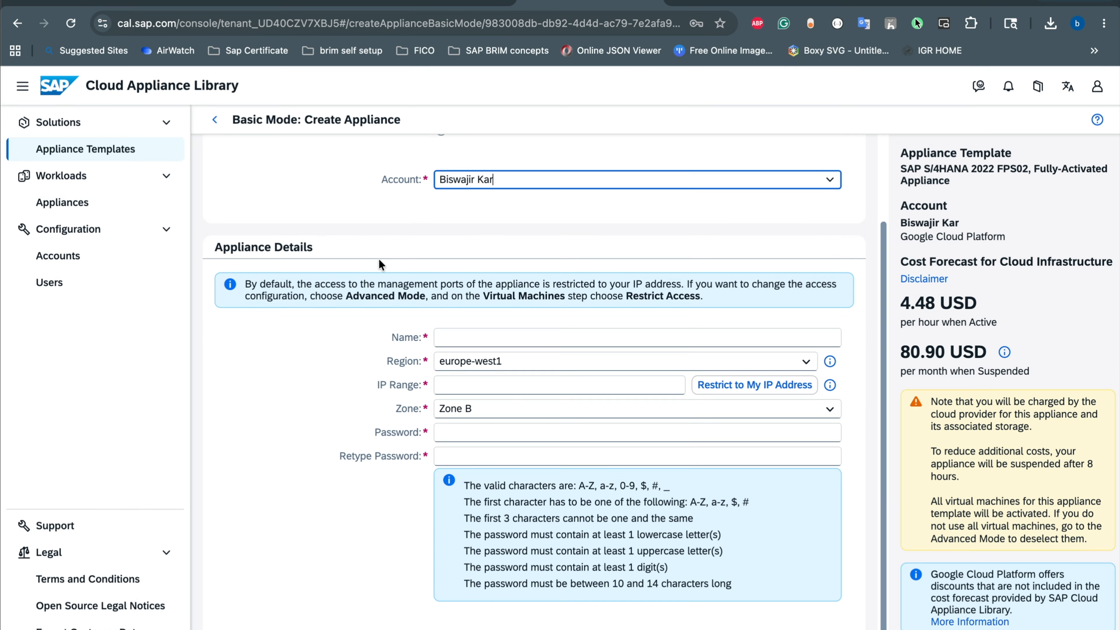
click(518, 365)
click(500, 578)
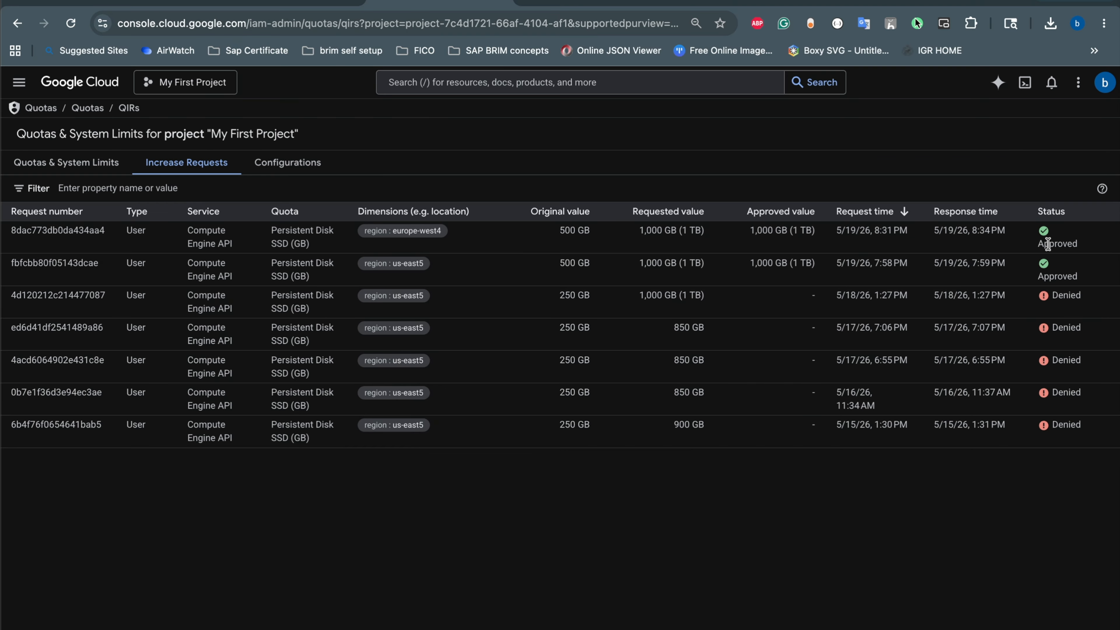
Check the status of the europe-west4 SSD quota request among the project's increase requests
double_click(1047, 244)
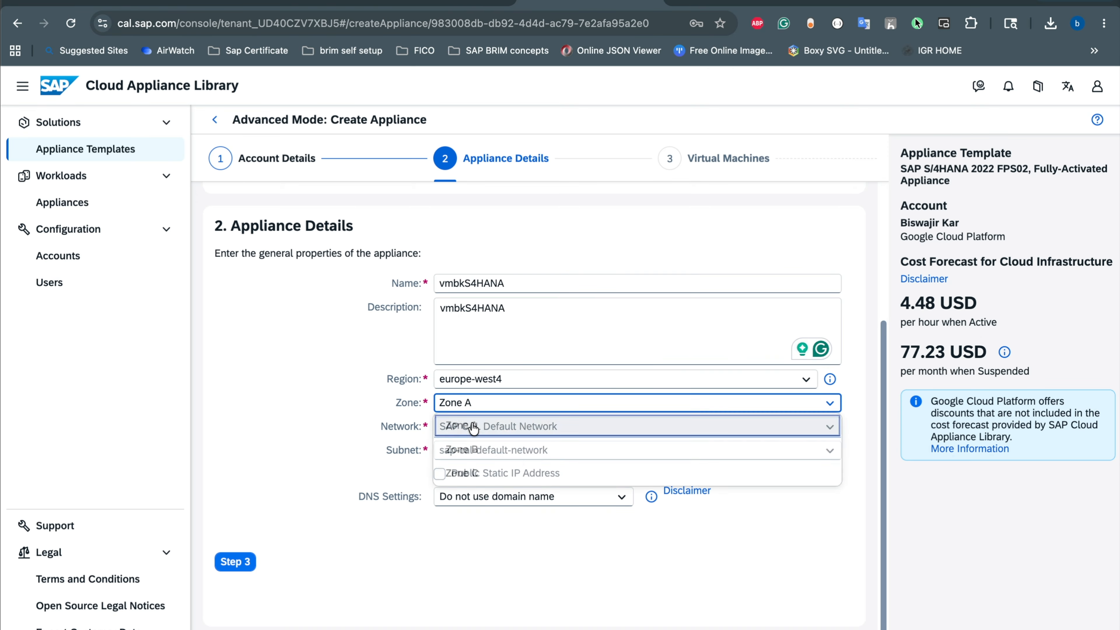
Place the "vmbkS4HANA" appliance in Zone A and proceed with its access points left at the 0.0.0.0/0 IP range
click(520, 425)
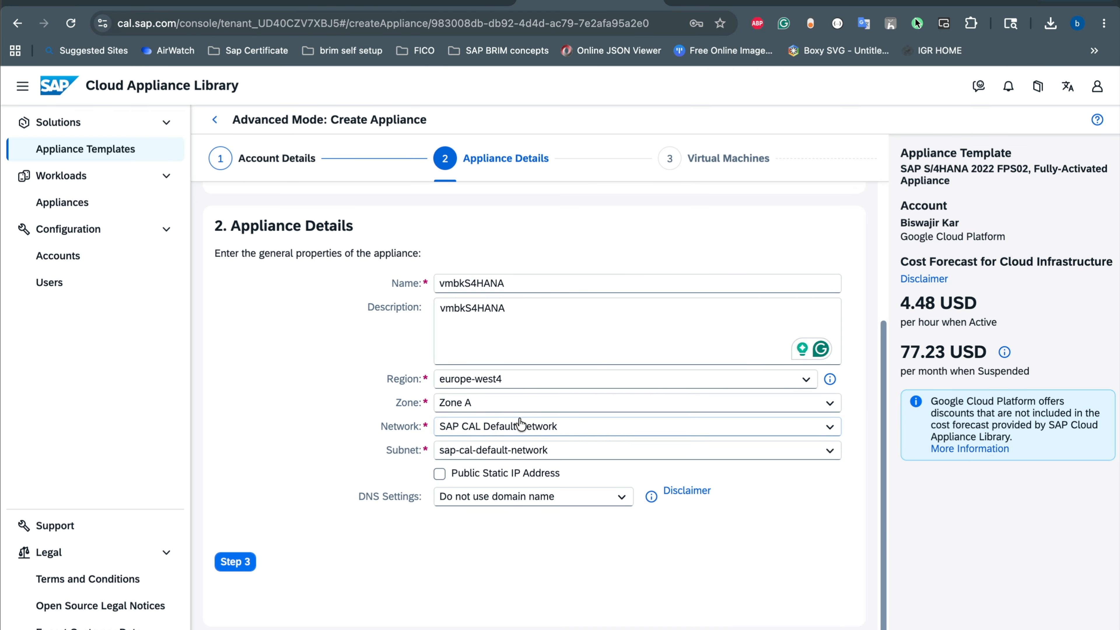
click(233, 561)
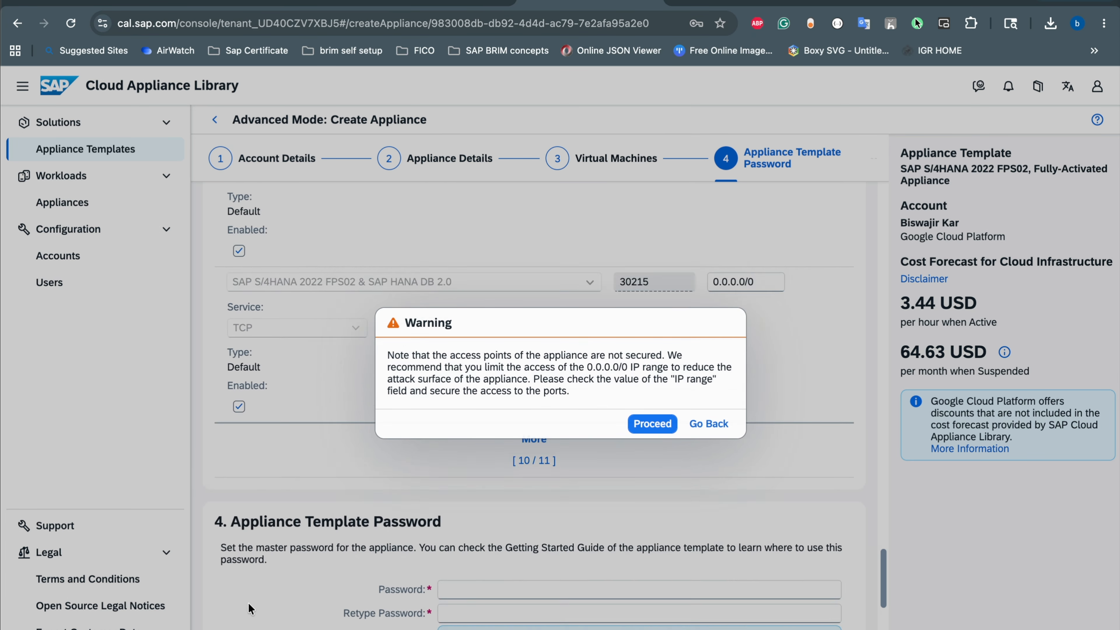
click(652, 423)
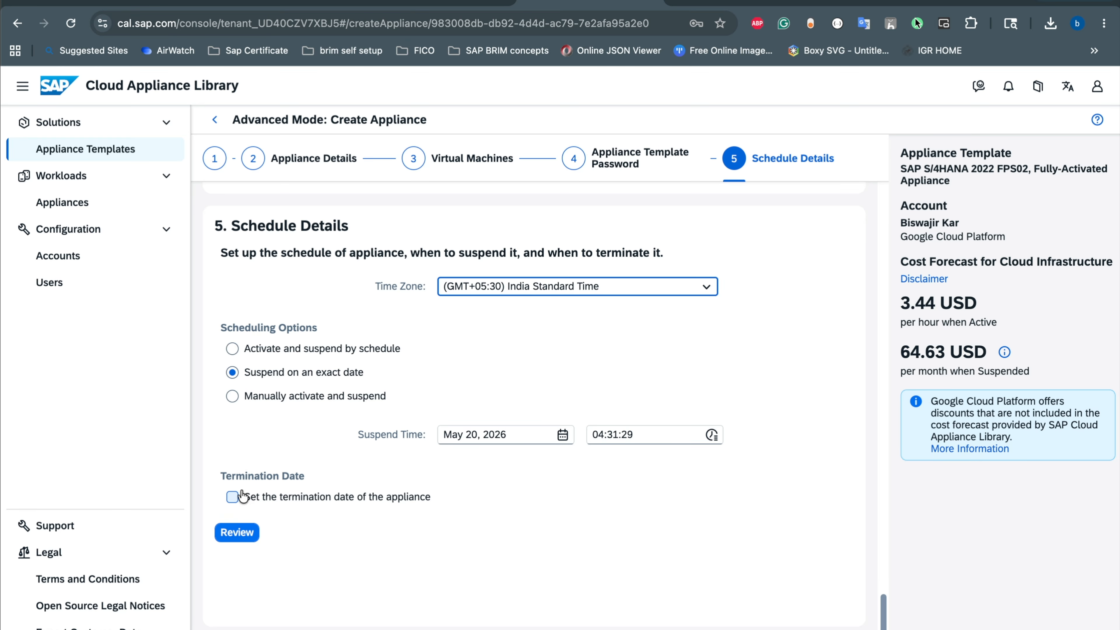
Schedule the appliance for manual activation and suspension, review its configuration and create it
click(233, 396)
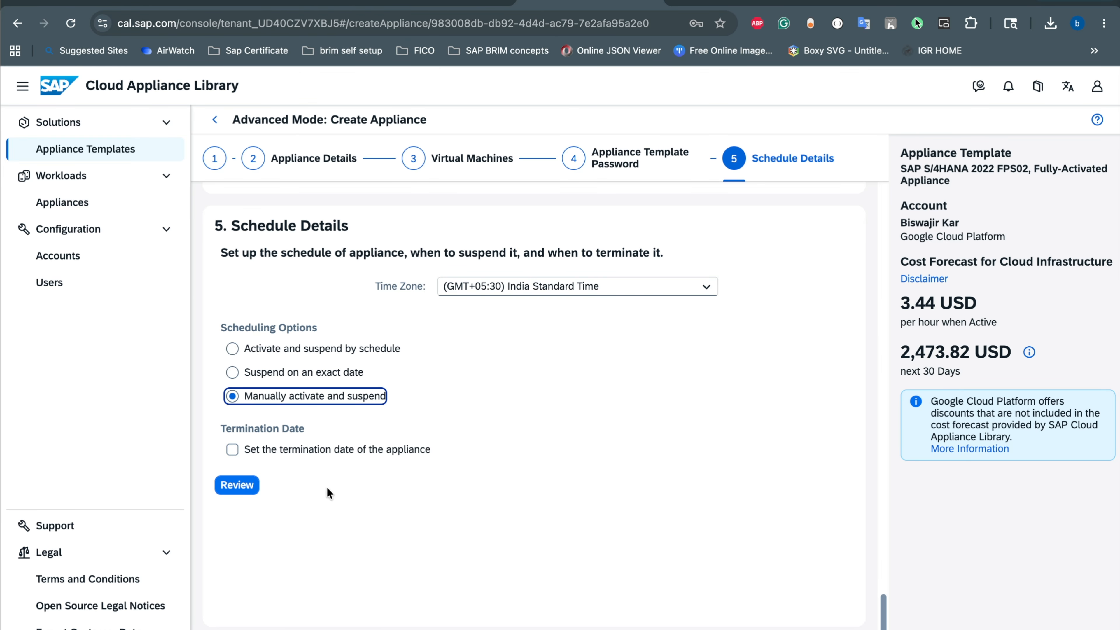
click(247, 486)
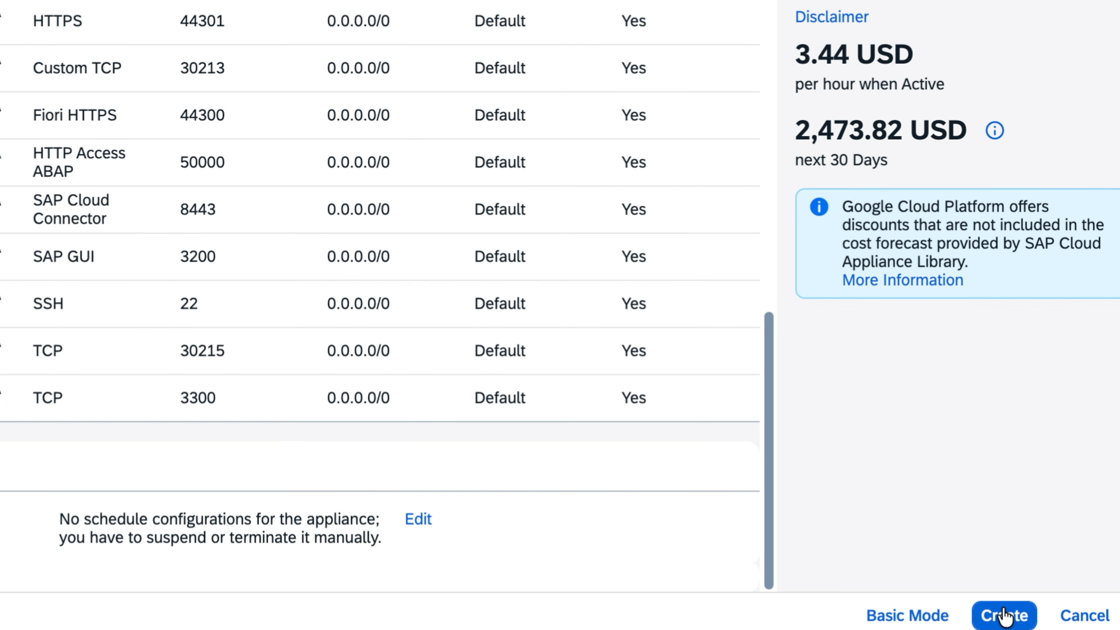
click(1003, 614)
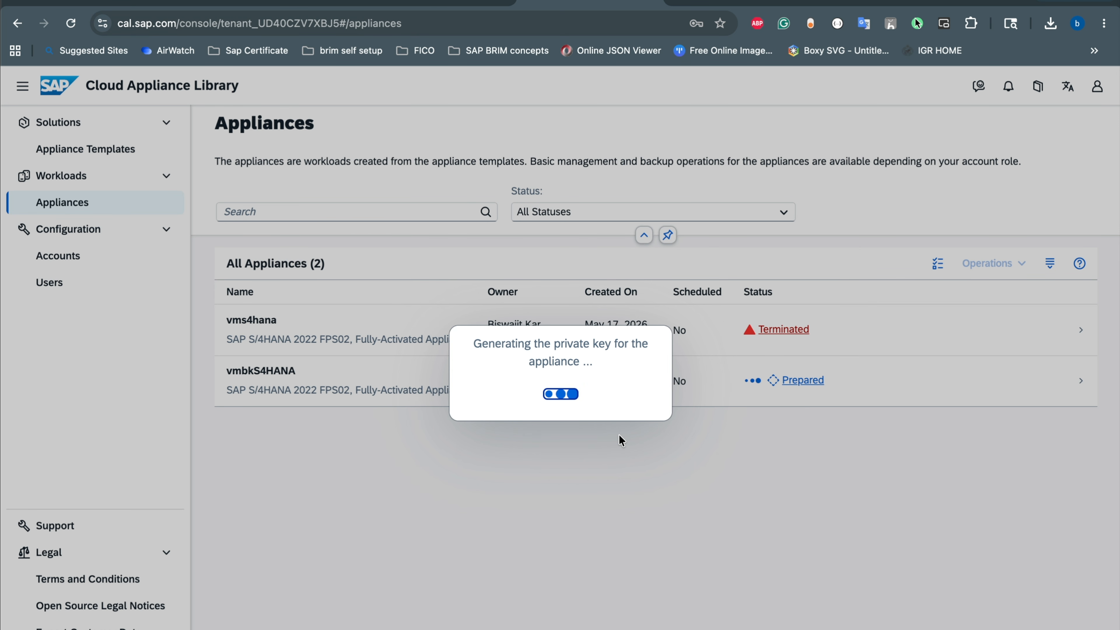
Store the new appliance's private key in SAP Cloud Appliance Library and download a local copy
click(678, 312)
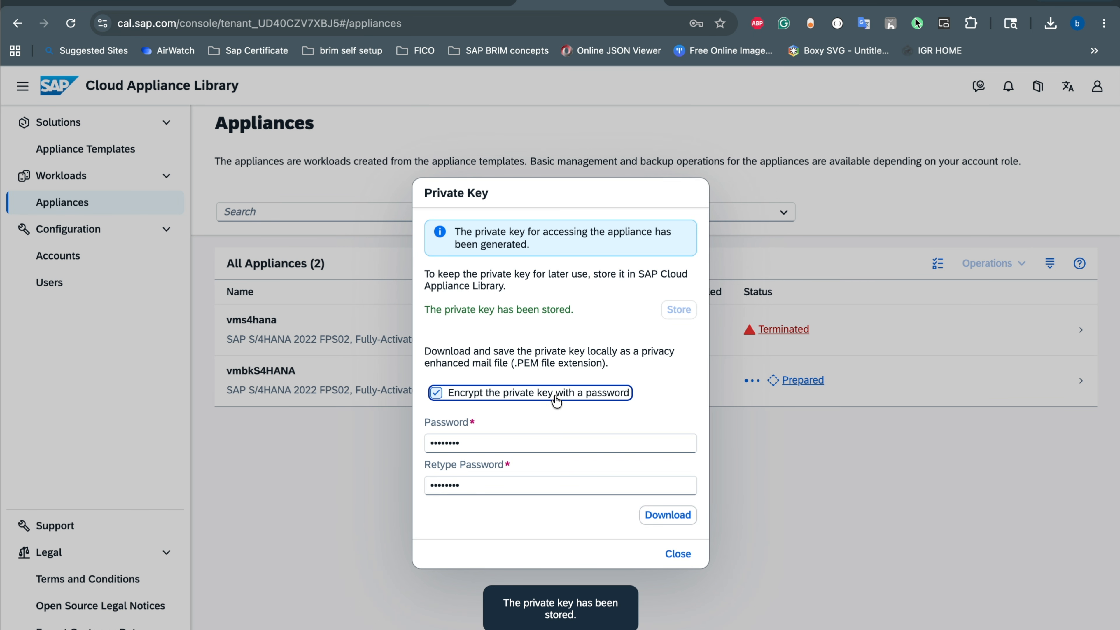
click(668, 514)
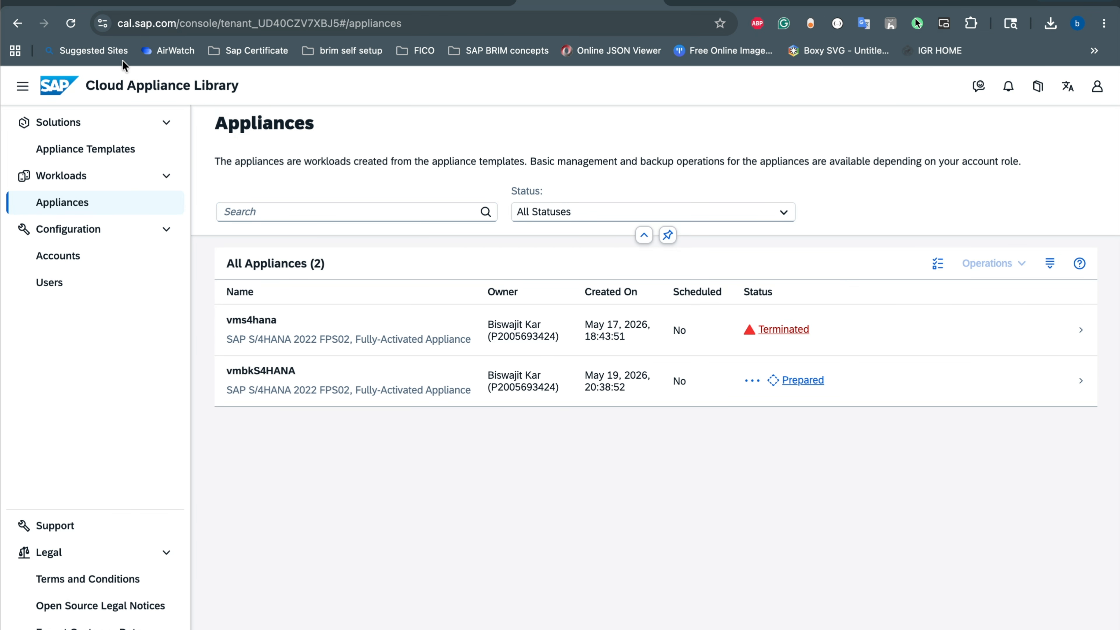
Reload the appliances list and examine the error details of the "vmbkS4HANA" appliance, including the exceeded quota's limit
click(70, 24)
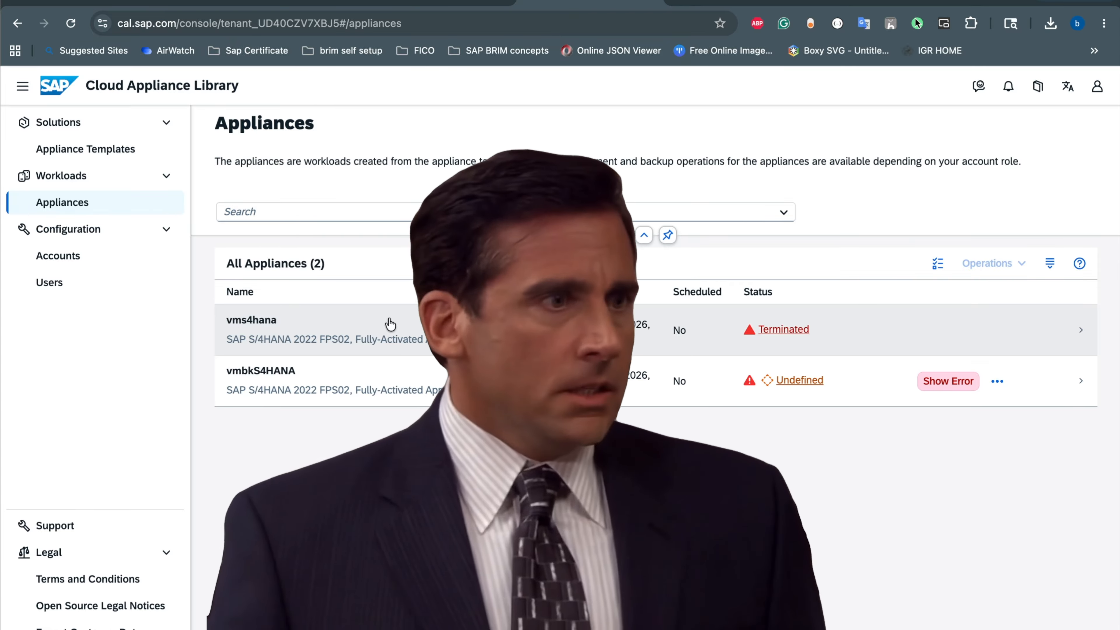
click(948, 380)
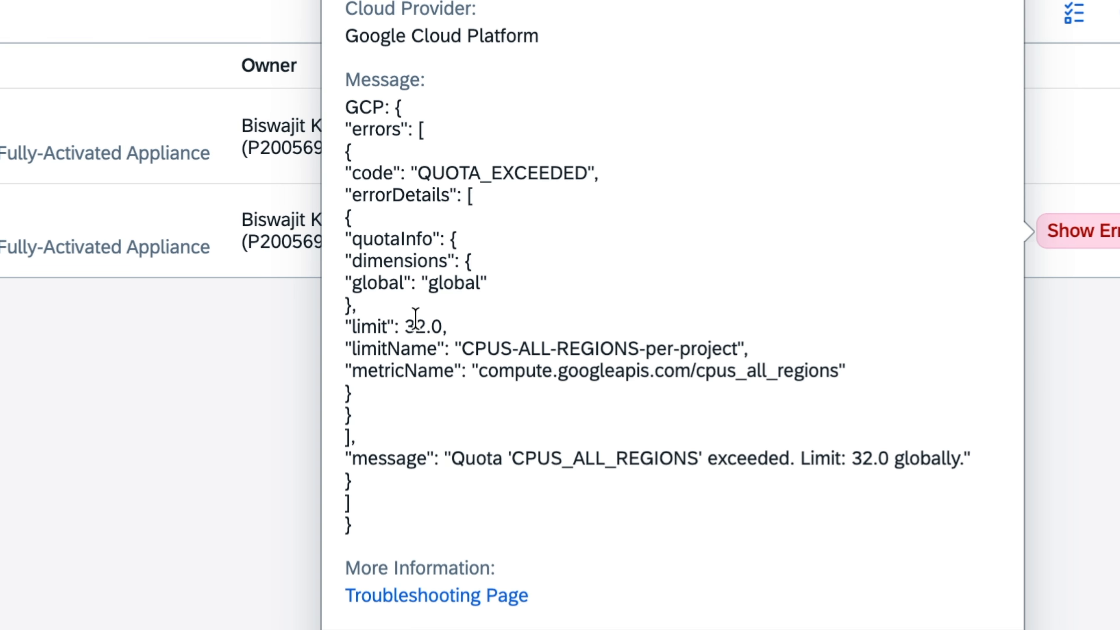
drag(415, 326, 431, 326)
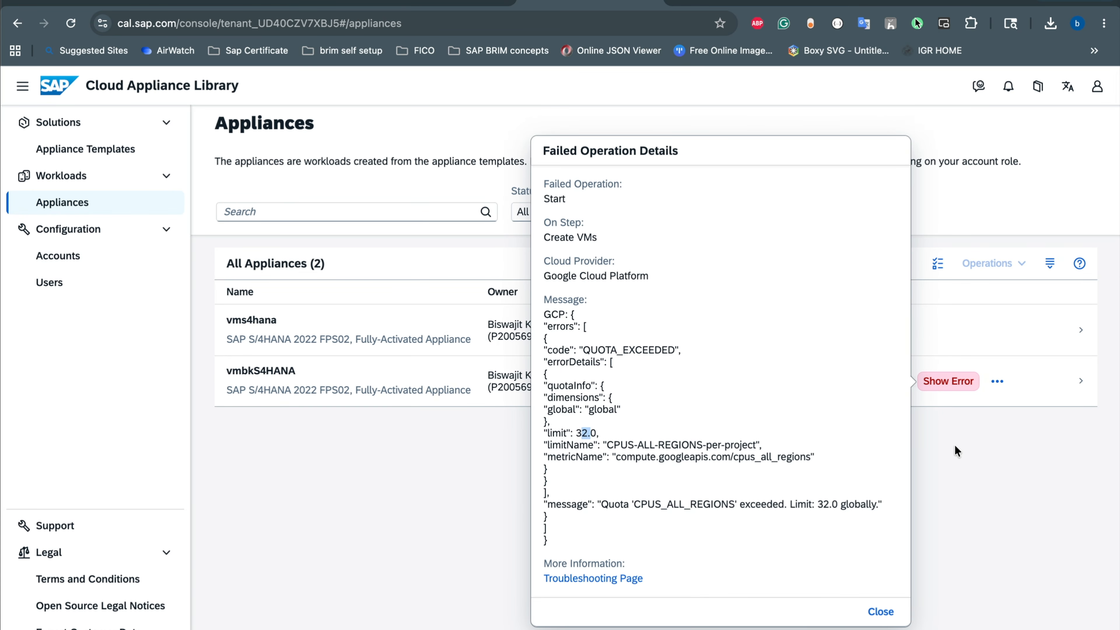
key(Escape)
Examine the operations offered for the "vmbkS4HANA" appliance
click(999, 385)
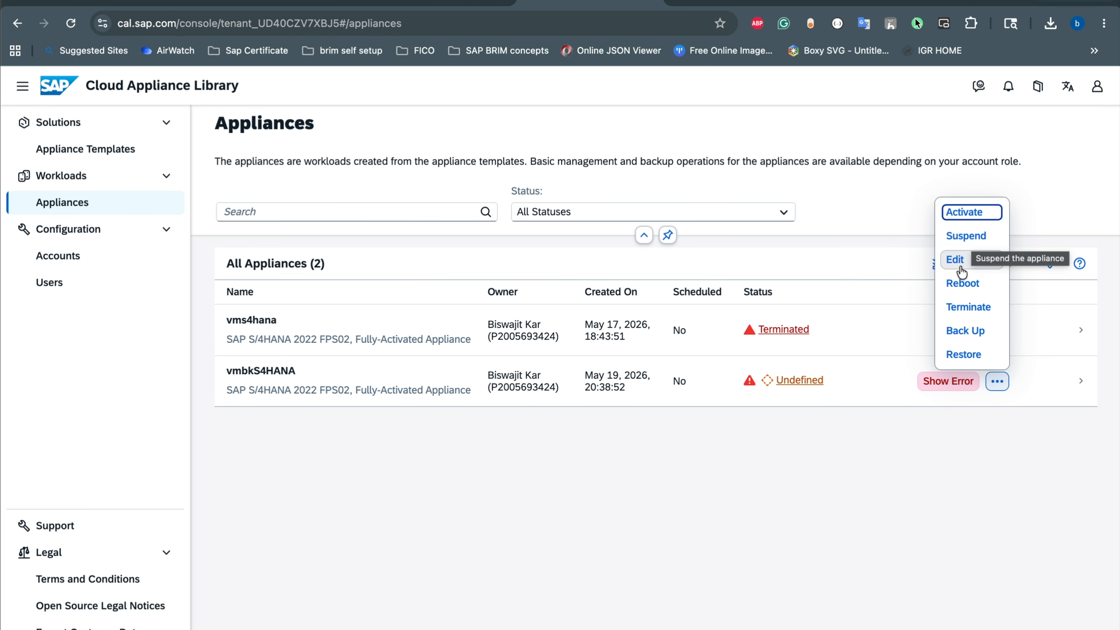
click(963, 283)
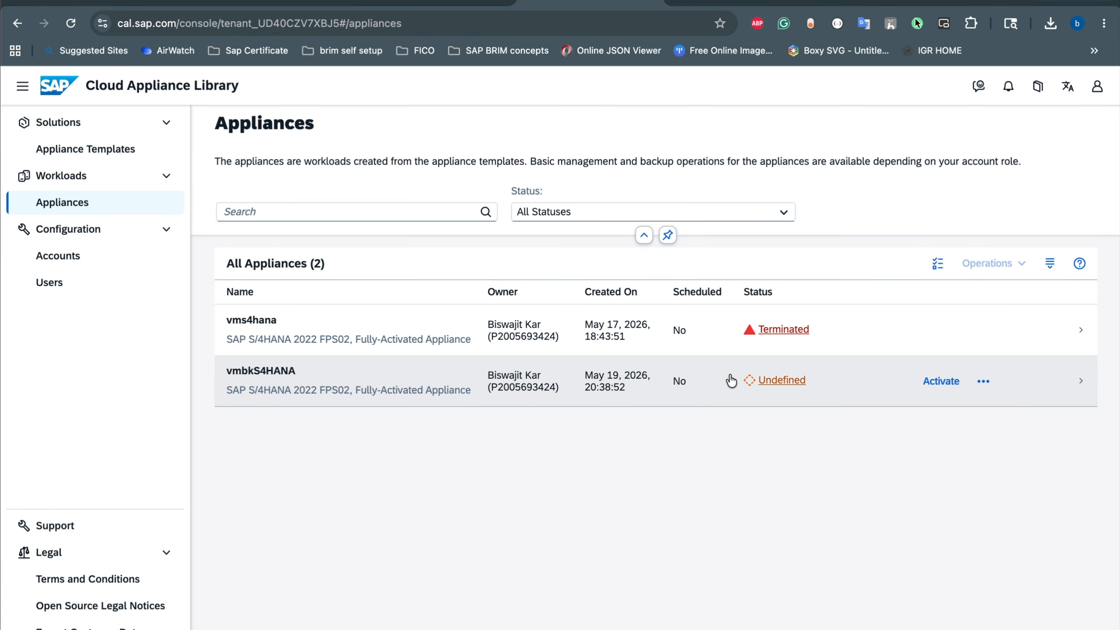
Switch to the Google Cloud quotas page and request an increase of the Compute Engine API "CPUs (all regions)" quota to 64
click(288, 3)
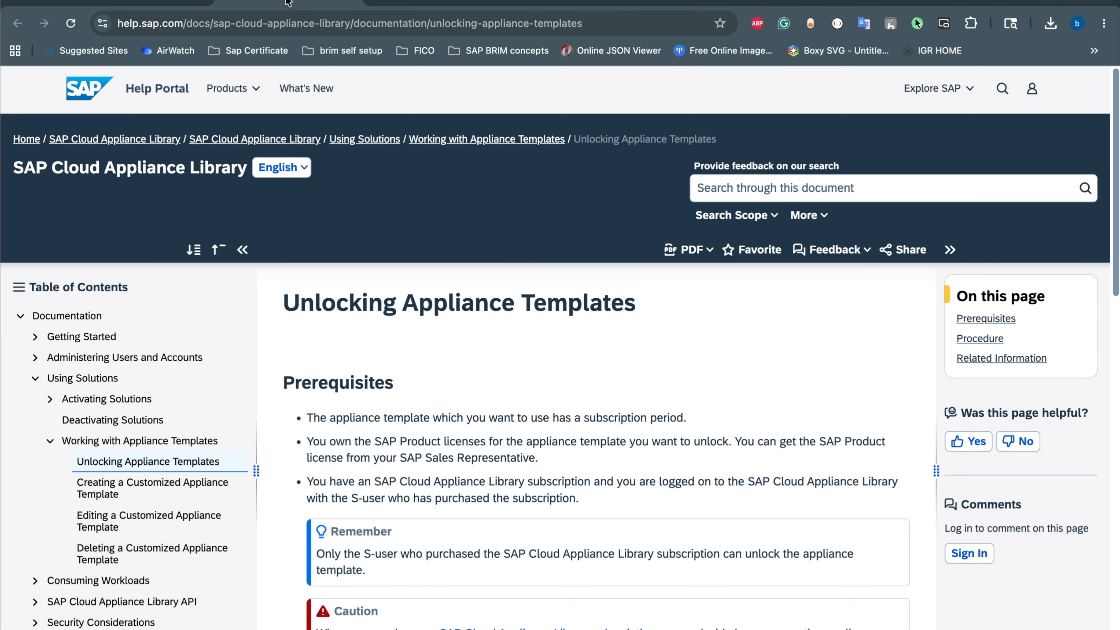
click(438, 3)
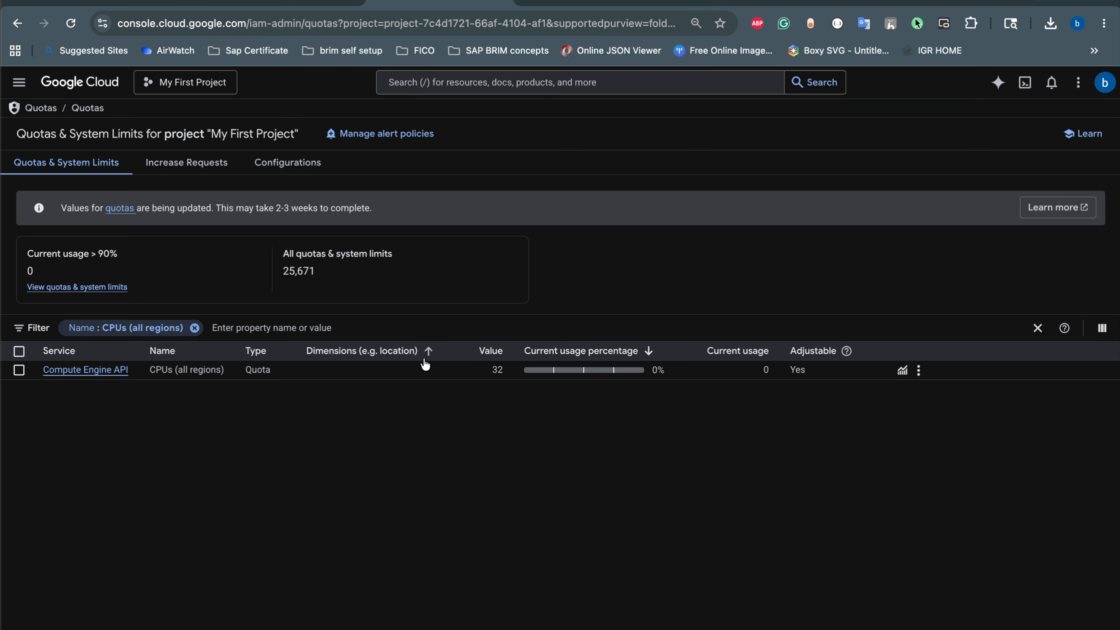
click(465, 363)
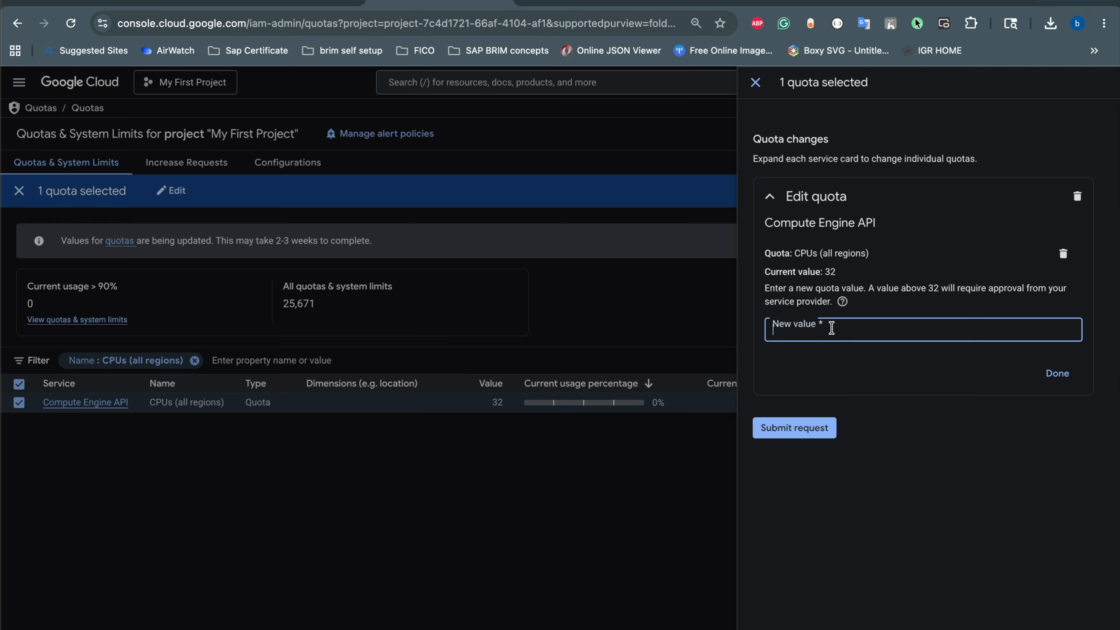
click(826, 326)
text(64)
click(820, 417)
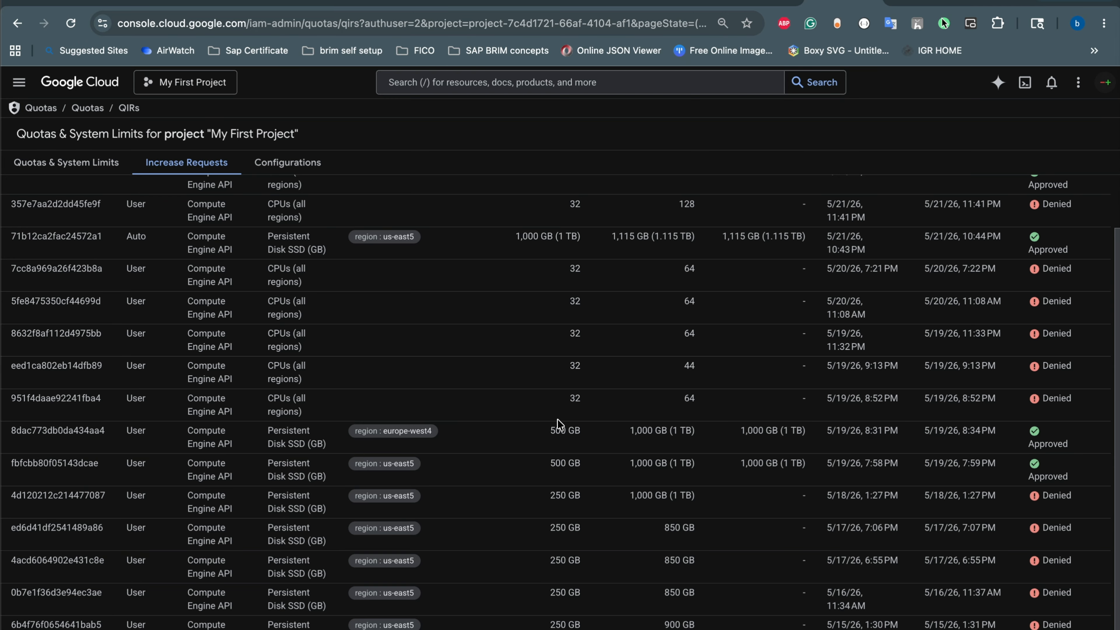
Check the appliances list and examine the quota increase requests for CPUs (all regions) and the europe-west4 Persistent Disk SSD
click(911, 2)
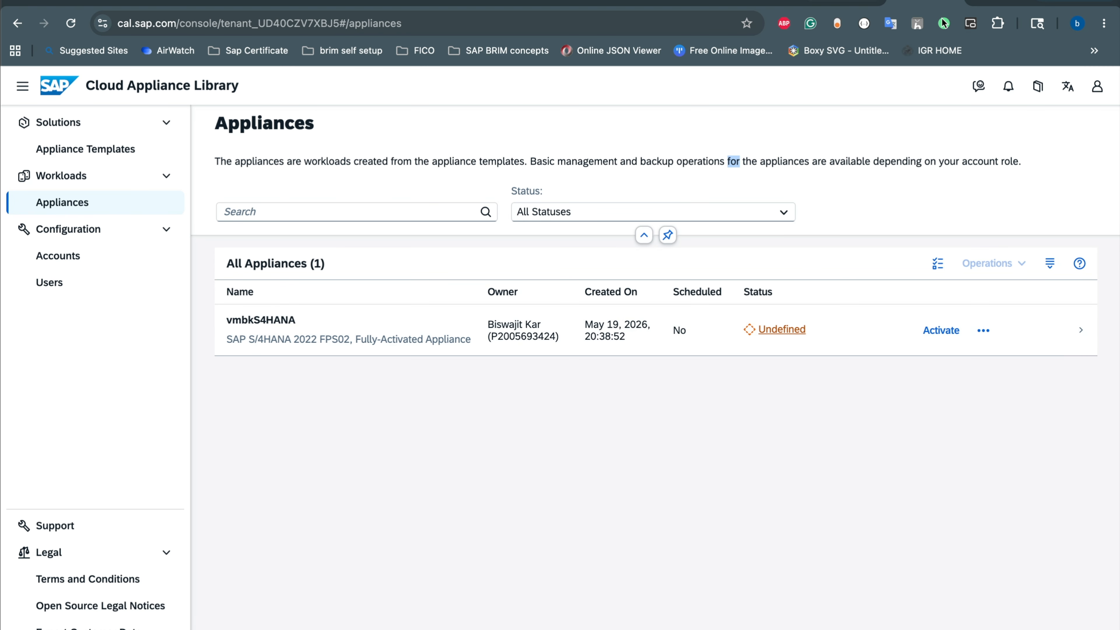
click(857, 2)
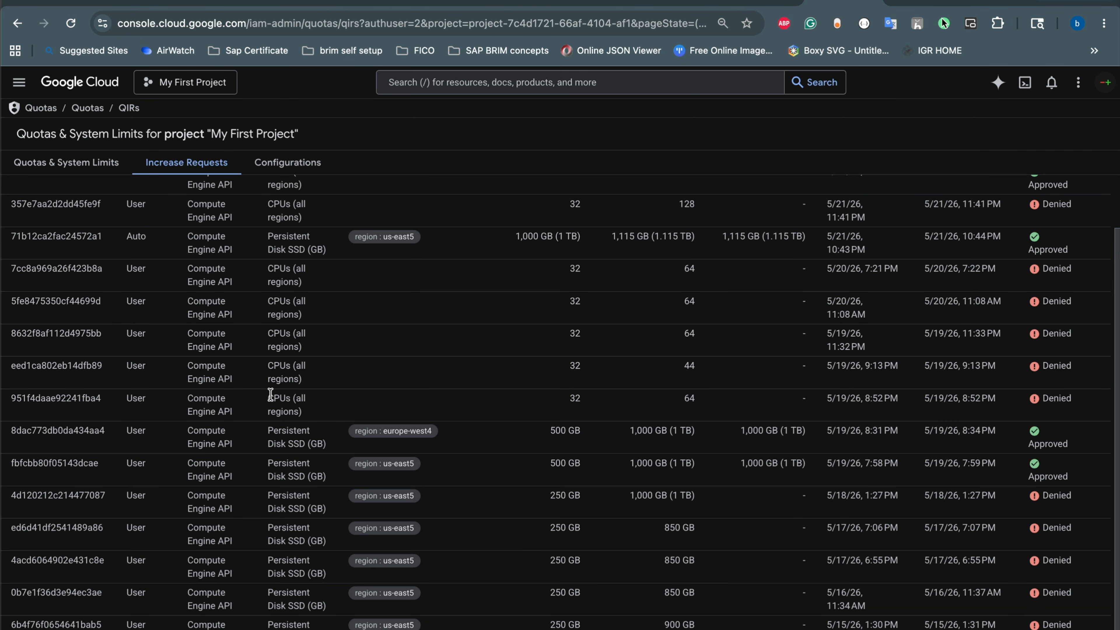
drag(267, 394, 312, 412)
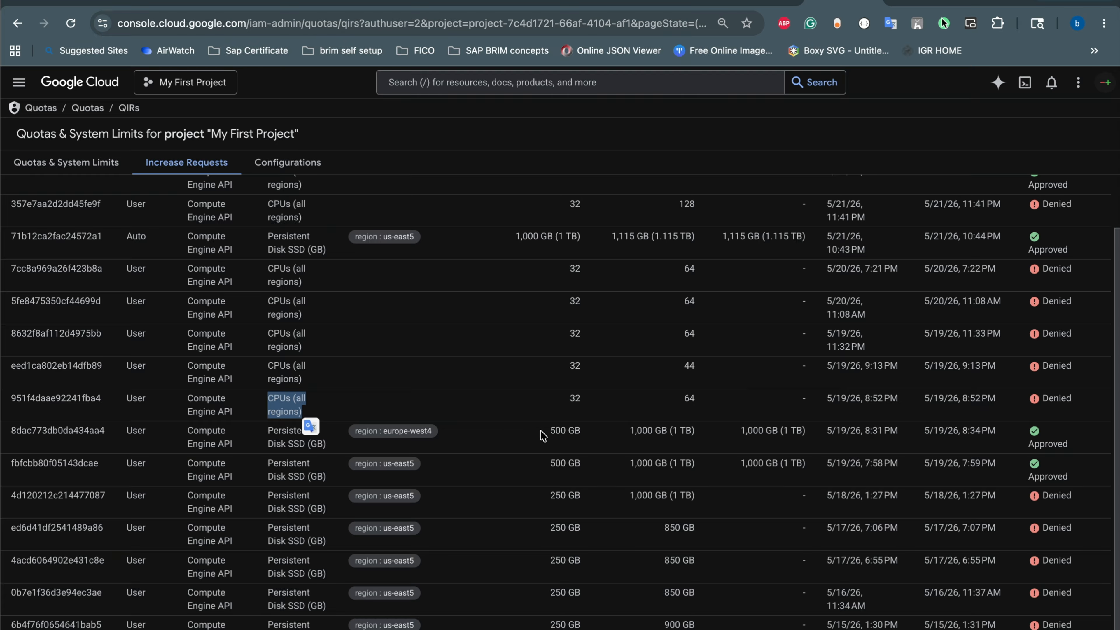
drag(636, 431, 685, 432)
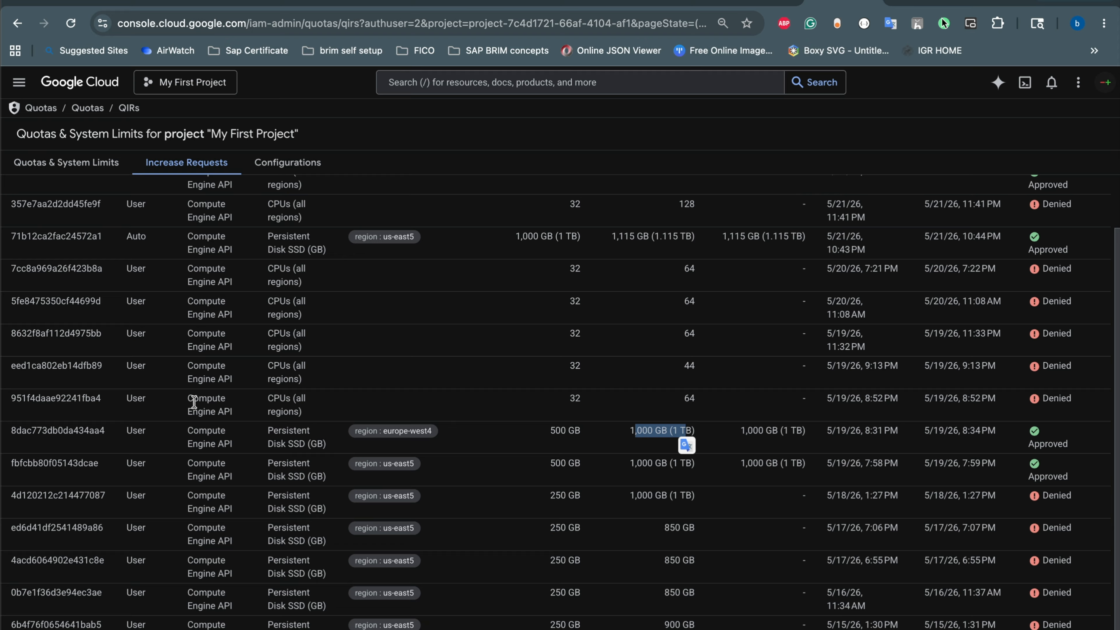
drag(194, 398, 307, 414)
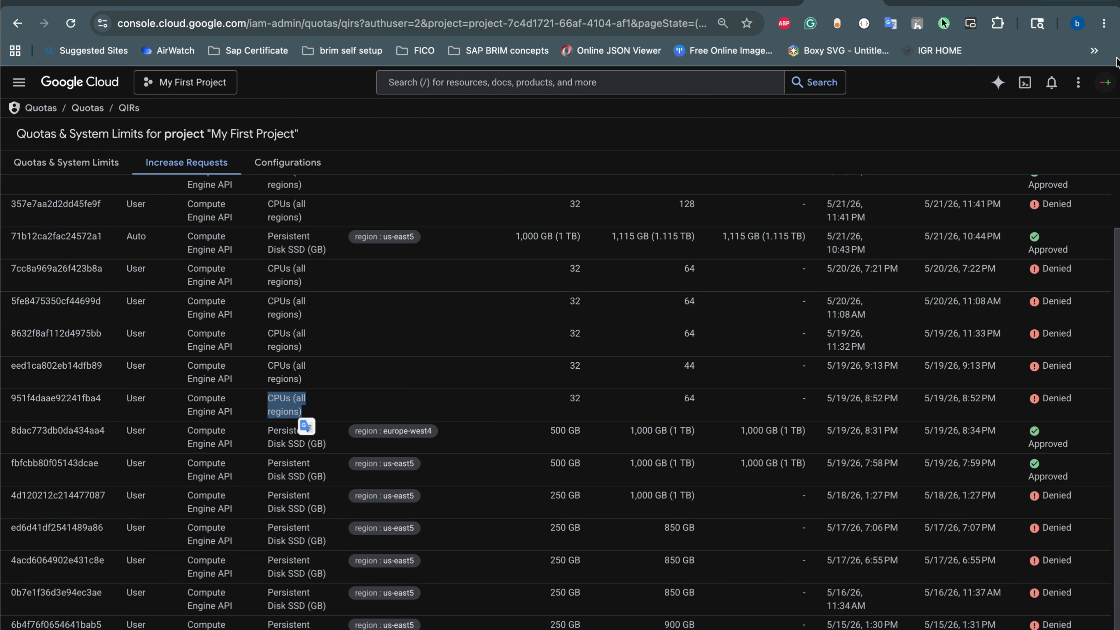
Check which managed account is signed in to the Google Cloud console
click(1105, 82)
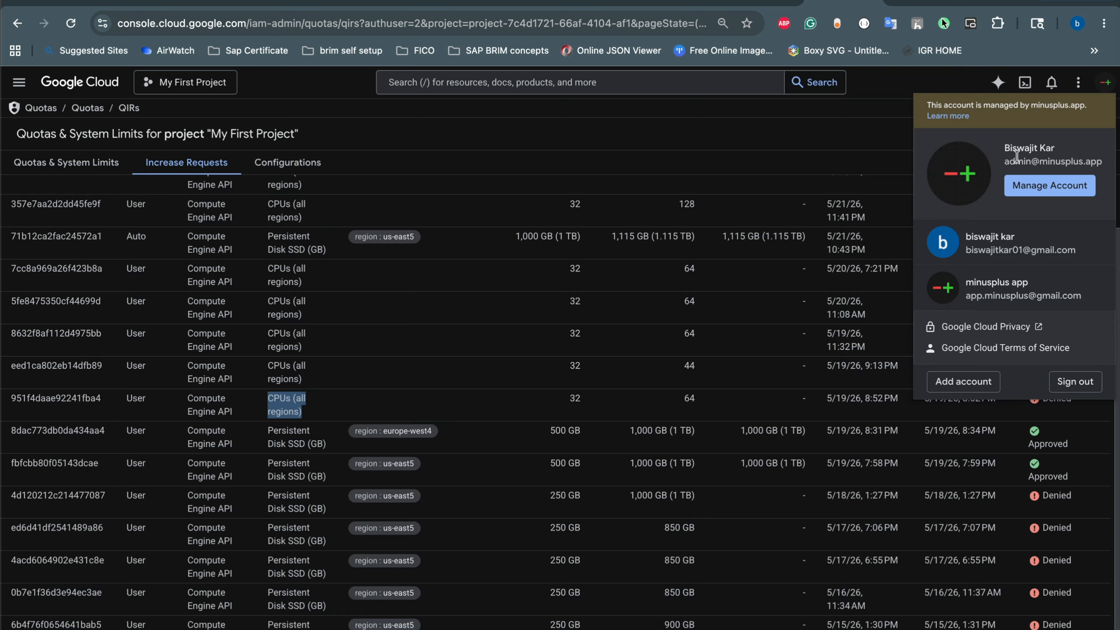
drag(1040, 161, 1089, 156)
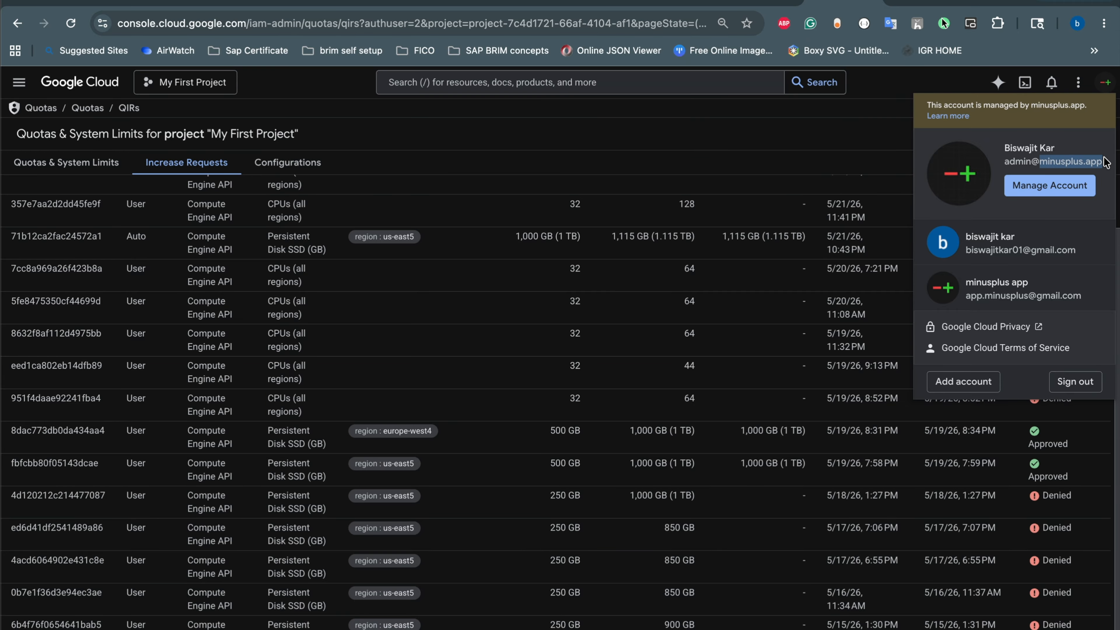
click(785, 305)
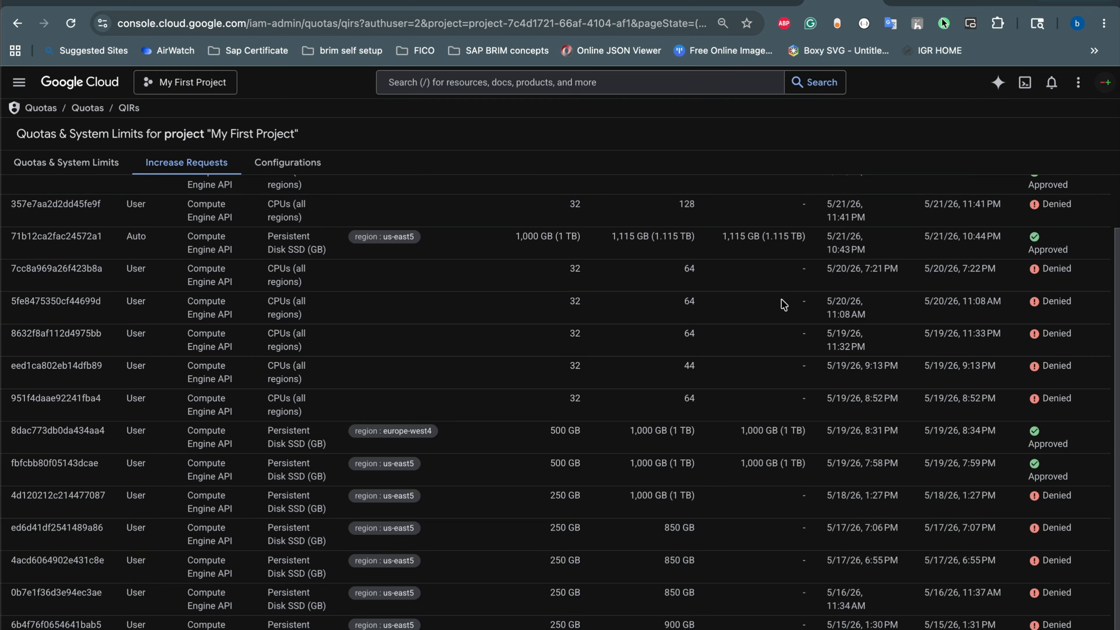
Switch to Gmail and read the Google Cloud quota thread down to the reply about the internally raised increase request
click(185, 2)
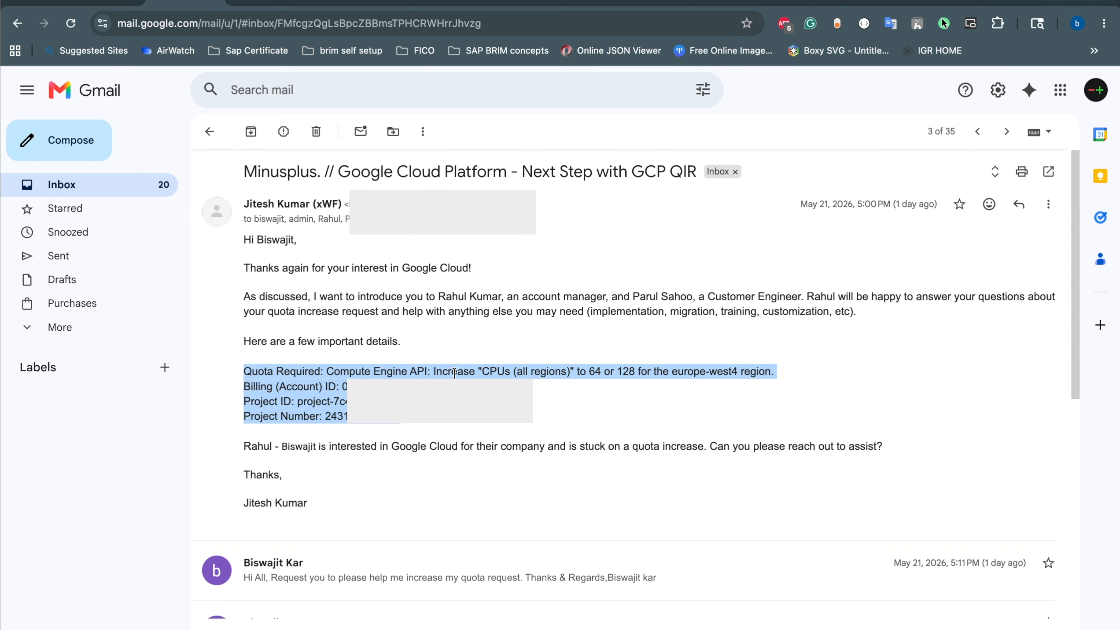
scroll(454, 373, down, 10)
drag(248, 245, 350, 249)
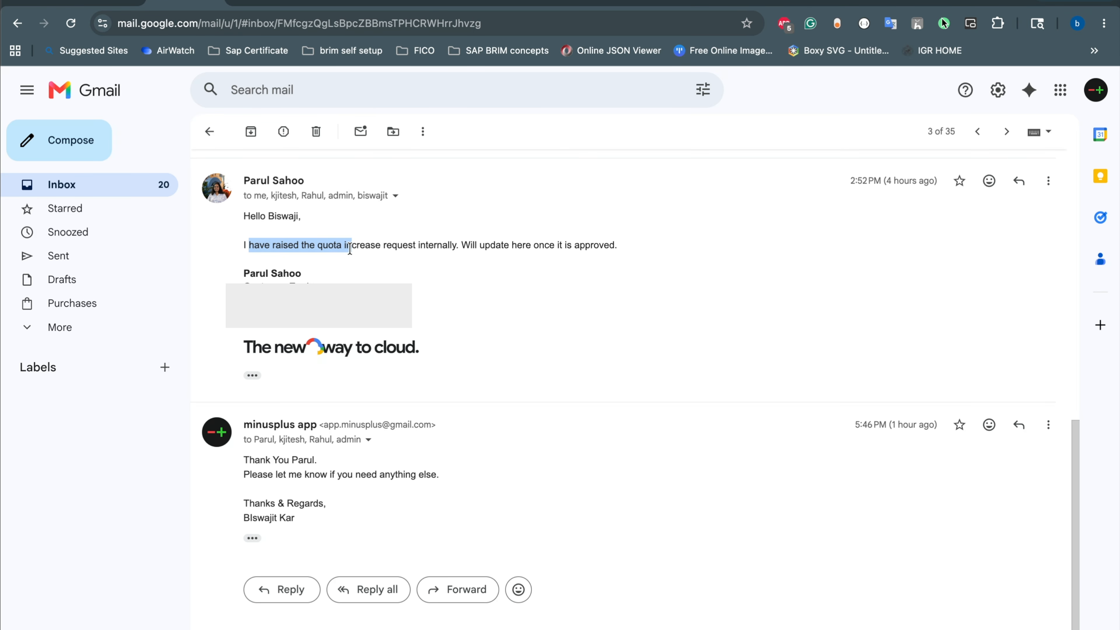
click(326, 258)
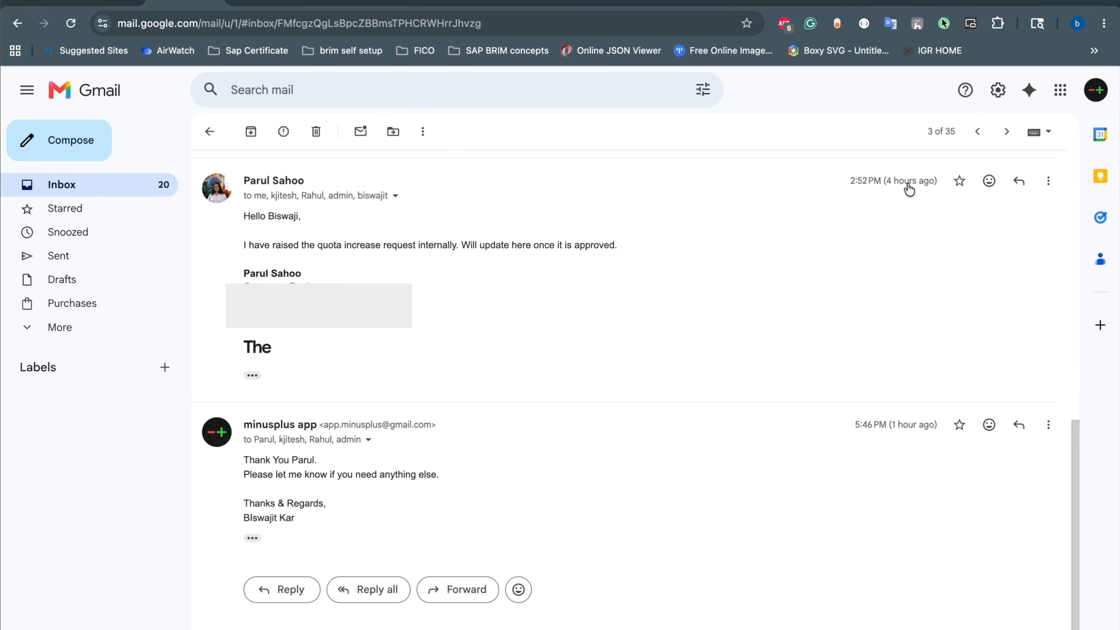
triple_click(296, 246)
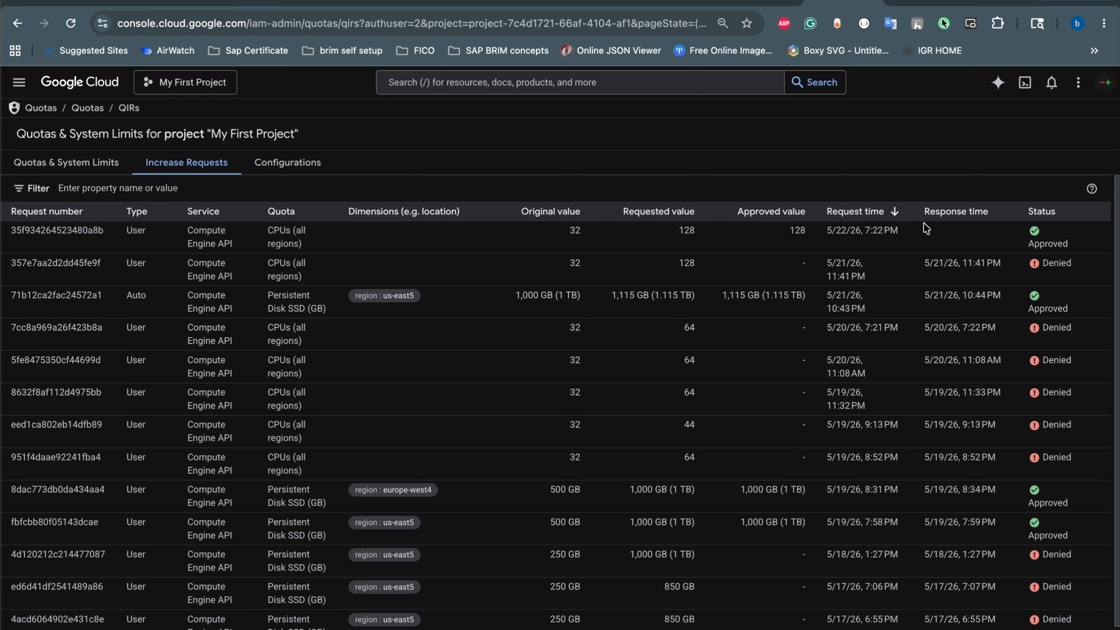
Examine the request time and status of the newest CPUs (all regions) request for 128 in Google Cloud
drag(856, 231, 906, 234)
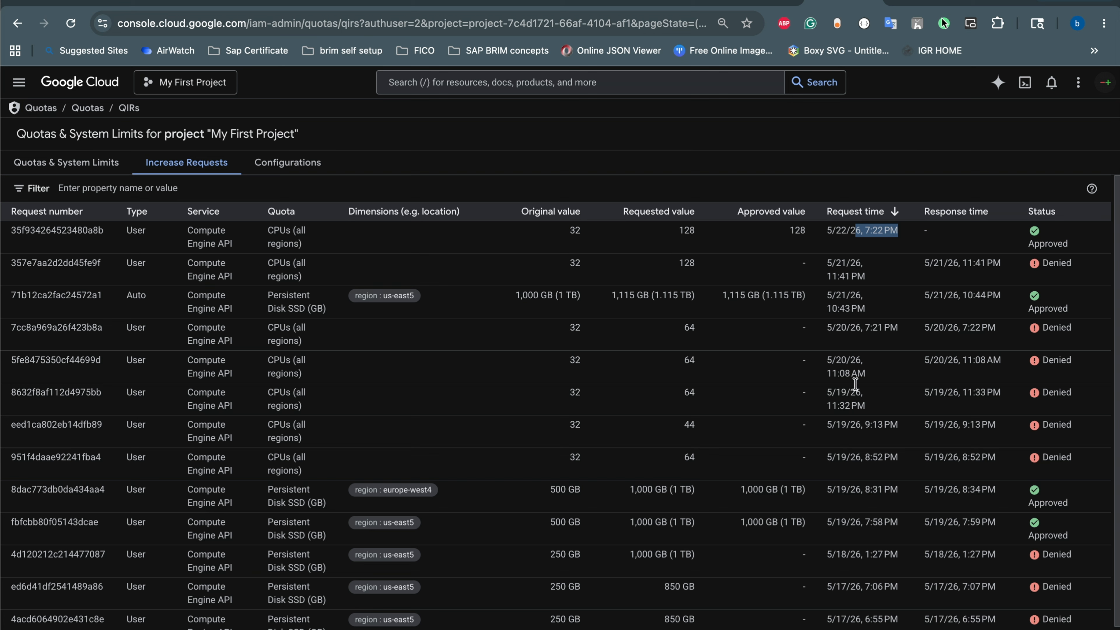
click(849, 326)
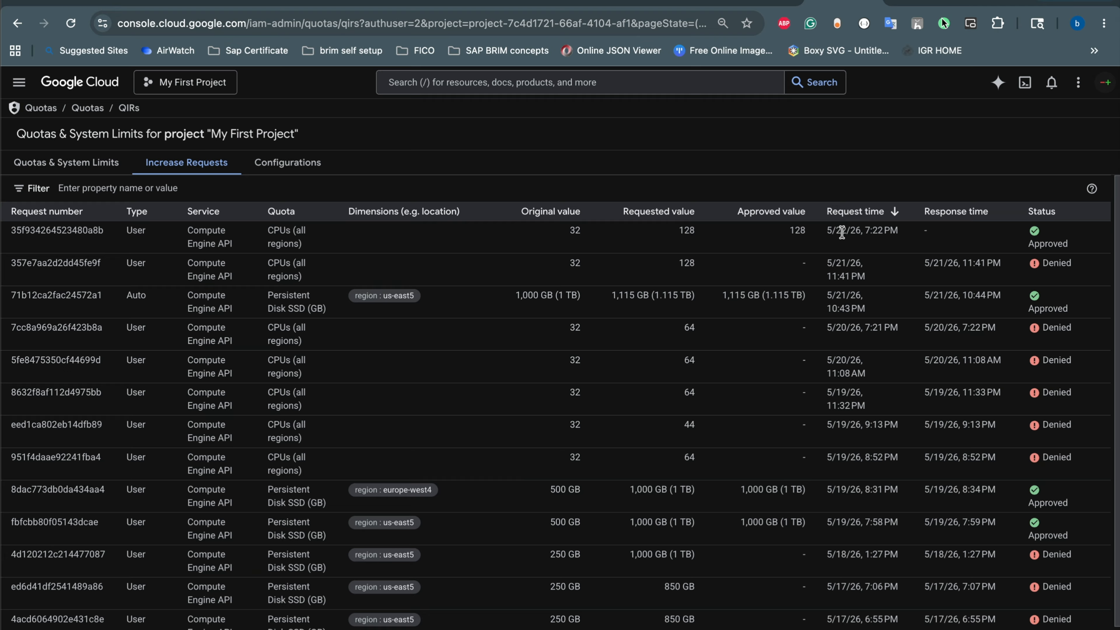
double_click(1058, 245)
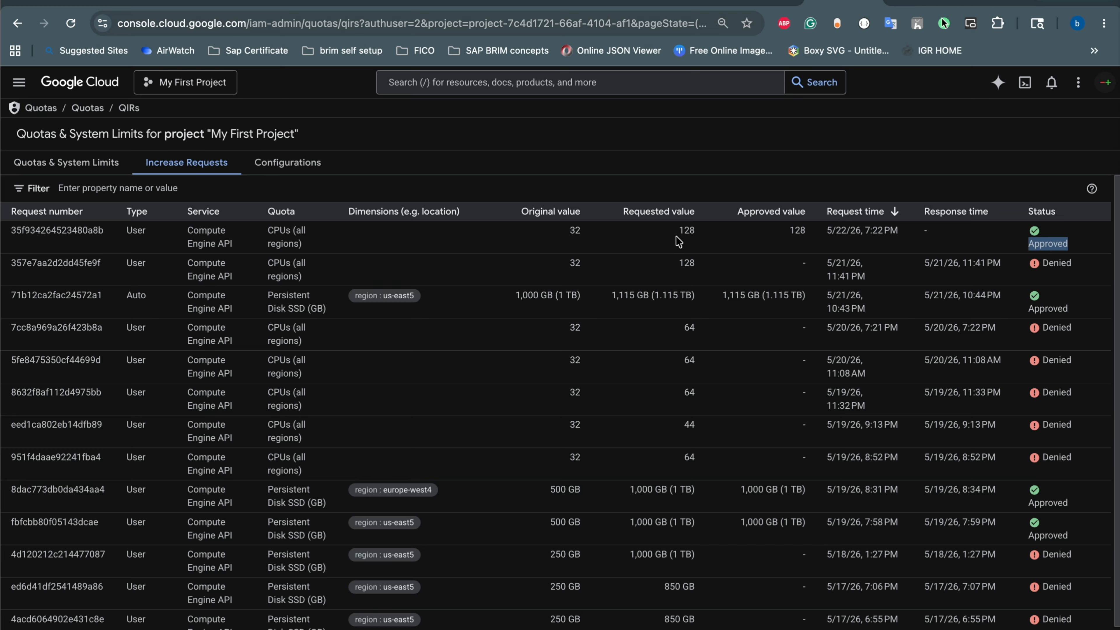
Switch to SAP Cloud Appliance Library and activate the "vmbkS4HANA" appliance with automatic suspension after a set number of hours
click(926, 2)
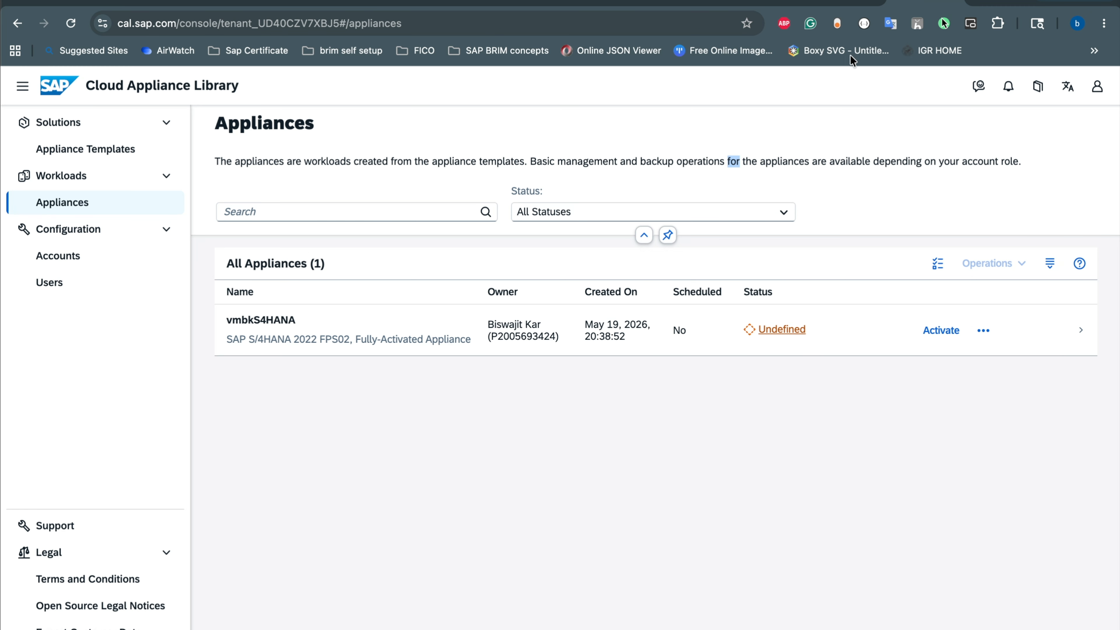
click(941, 329)
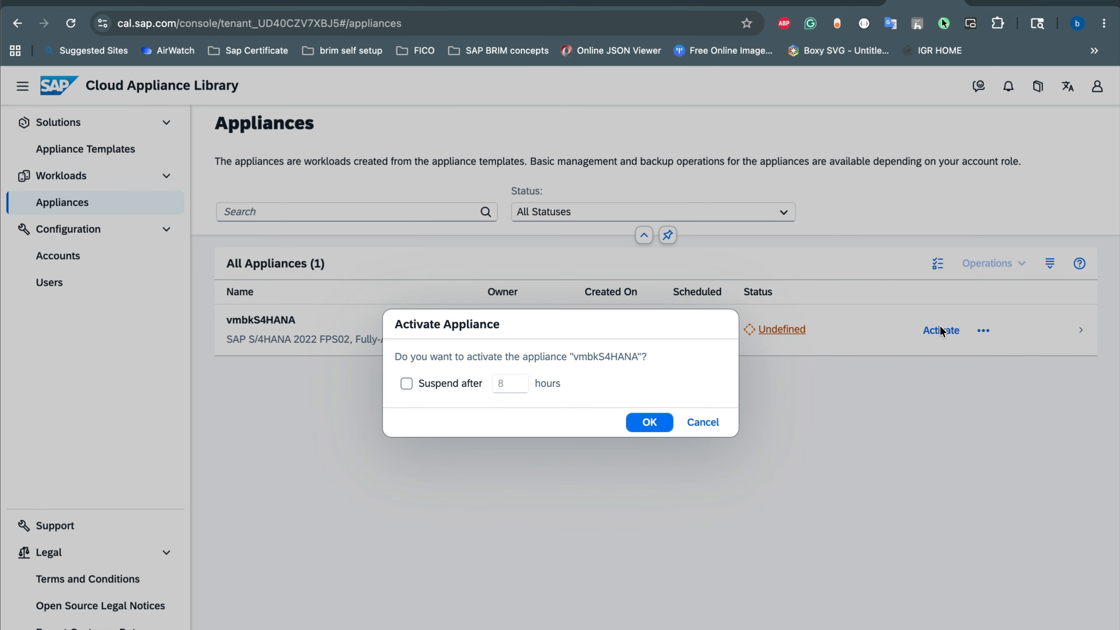
click(412, 383)
click(521, 386)
key(BackSpace)
click(669, 419)
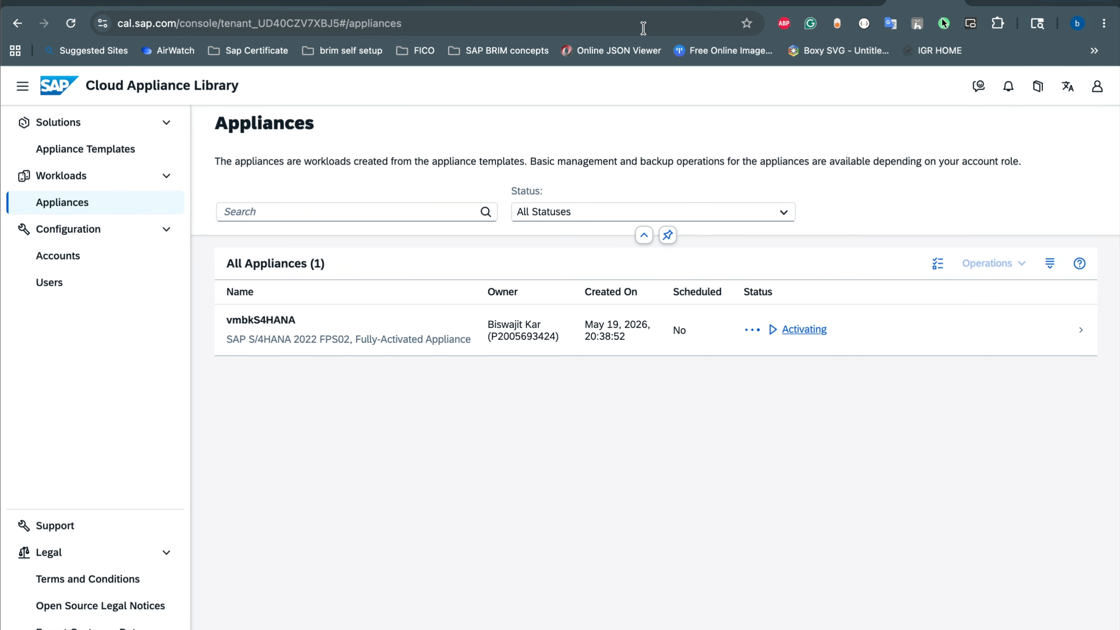
Switch to Google Cloud and open the Compute Engine list of VM instances to inspect the appliance's virtual machine
click(824, 2)
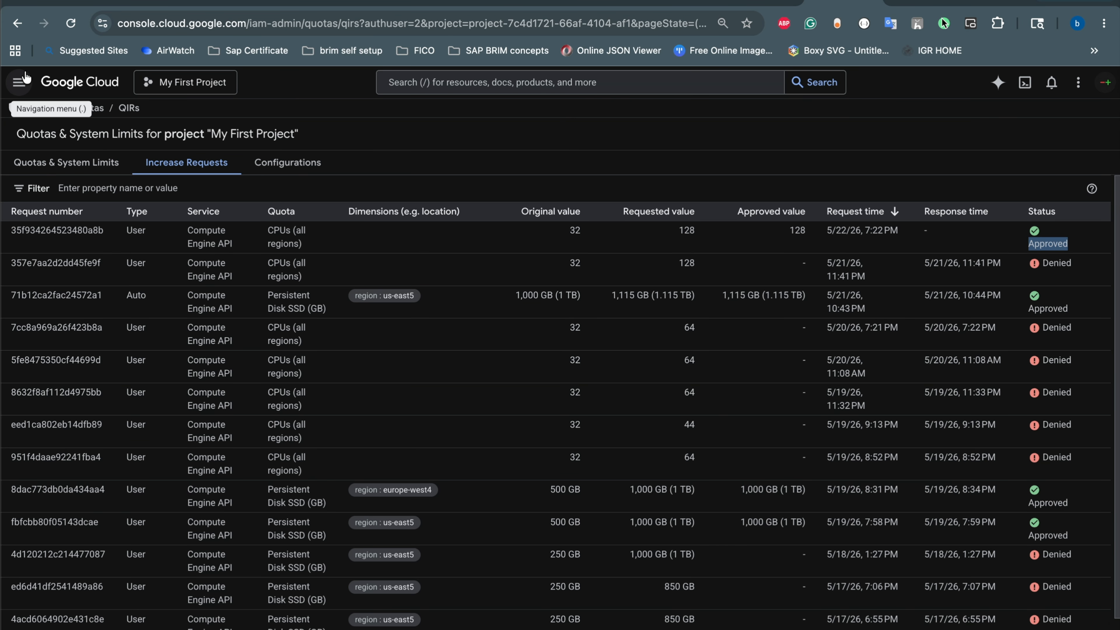
click(20, 82)
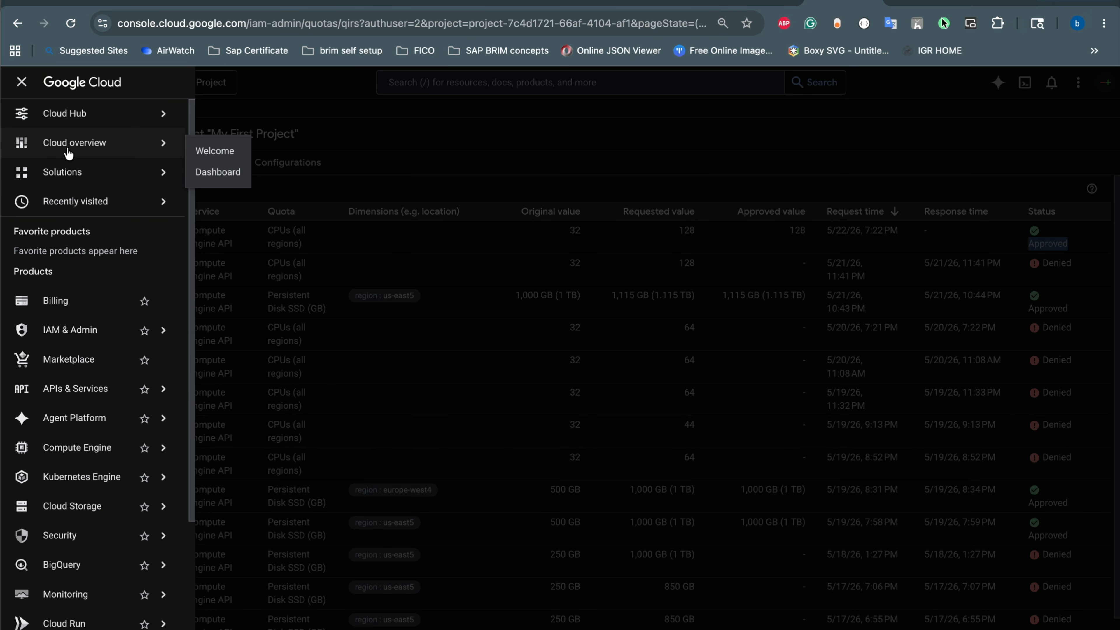
mouse_move(67, 127)
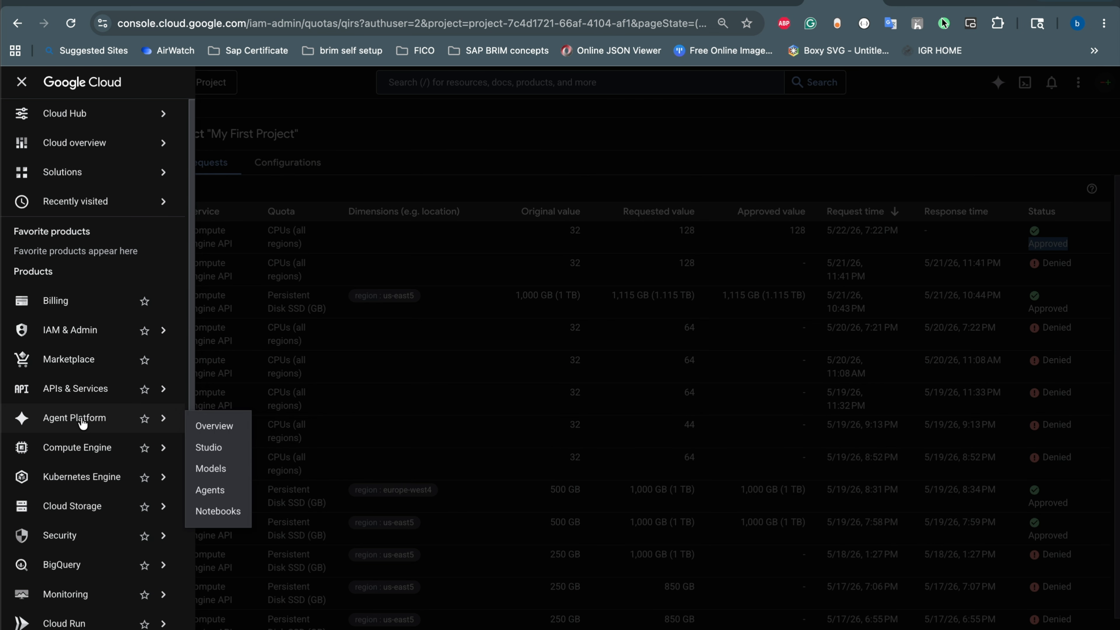
click(77, 447)
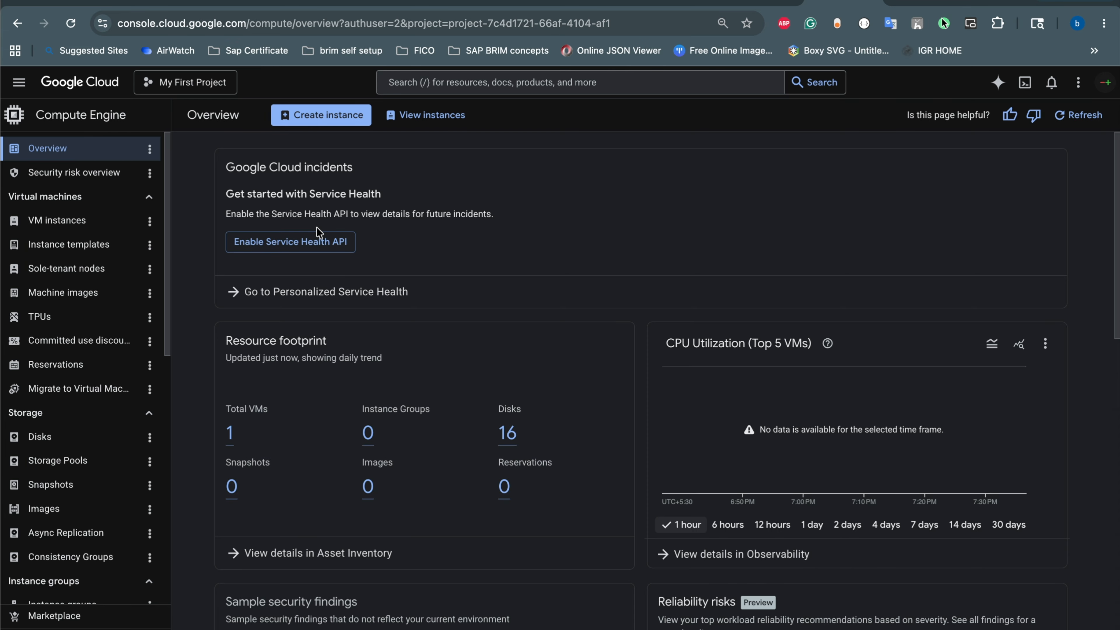
click(230, 432)
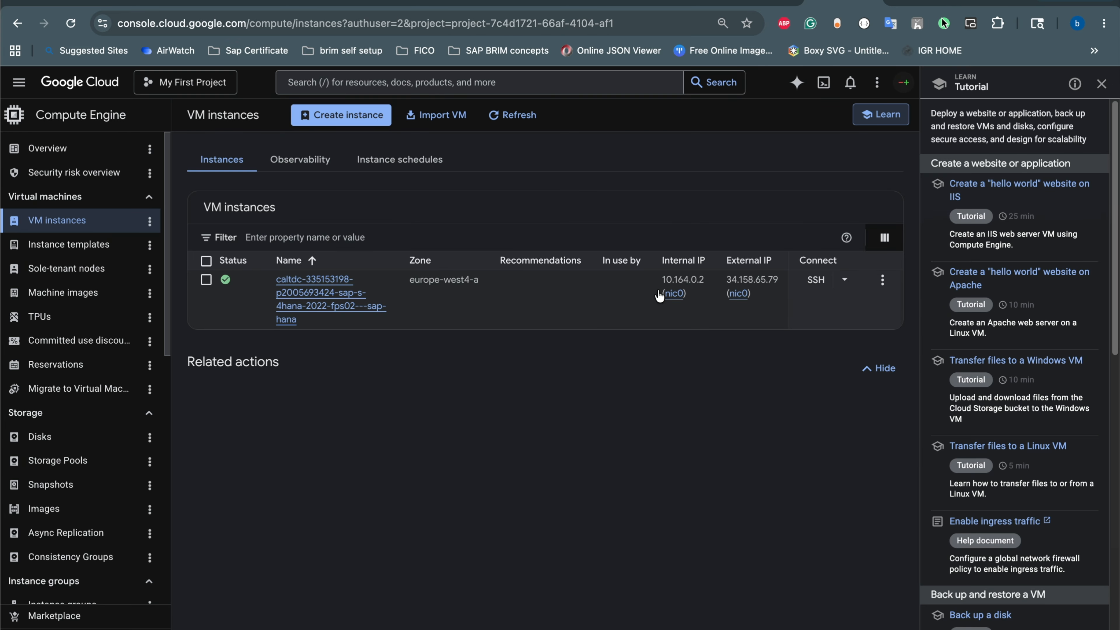
Examine the "vmbkS4HANA" appliance's status details for the SAP NetWeaver AS JAVA and SAP S/4HANA virtual machines in SAP Cloud Appliance Library
click(784, 330)
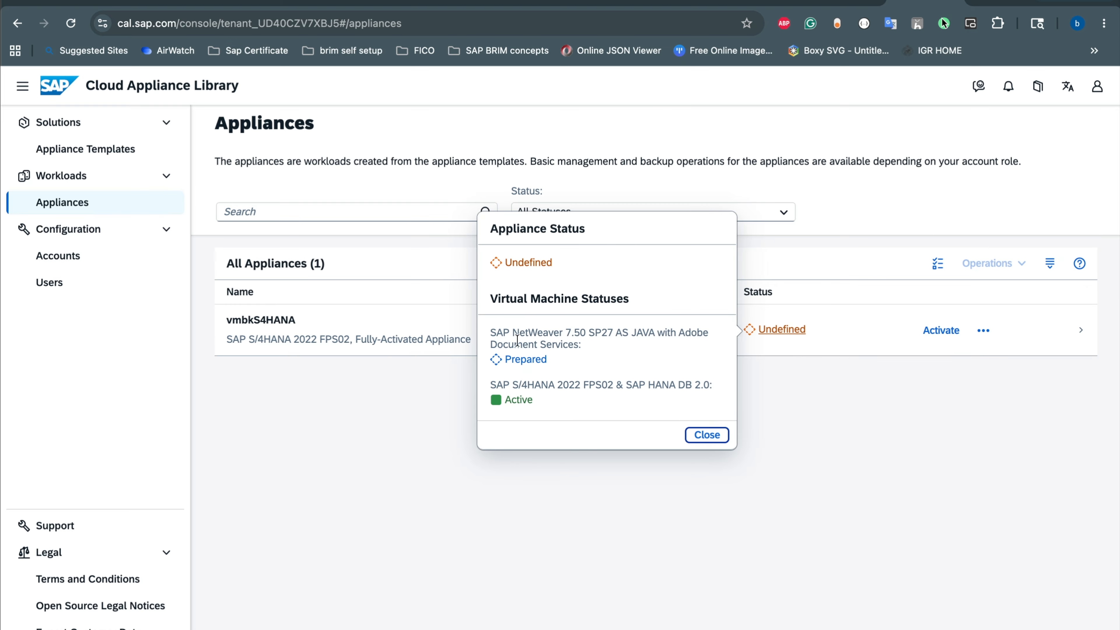
drag(500, 330, 580, 340)
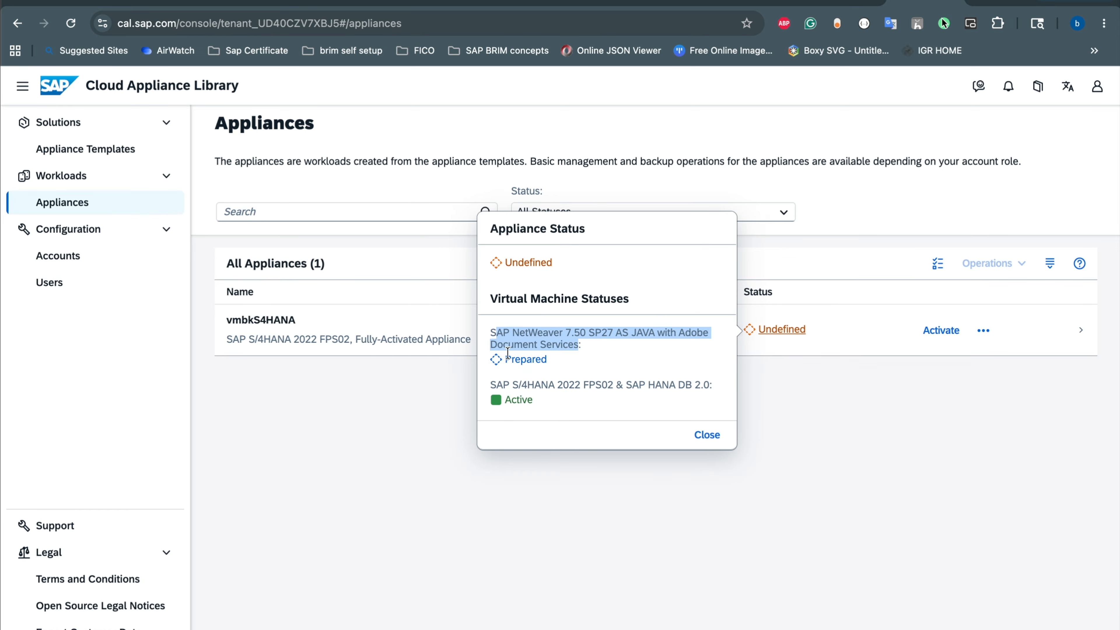
drag(490, 385, 541, 402)
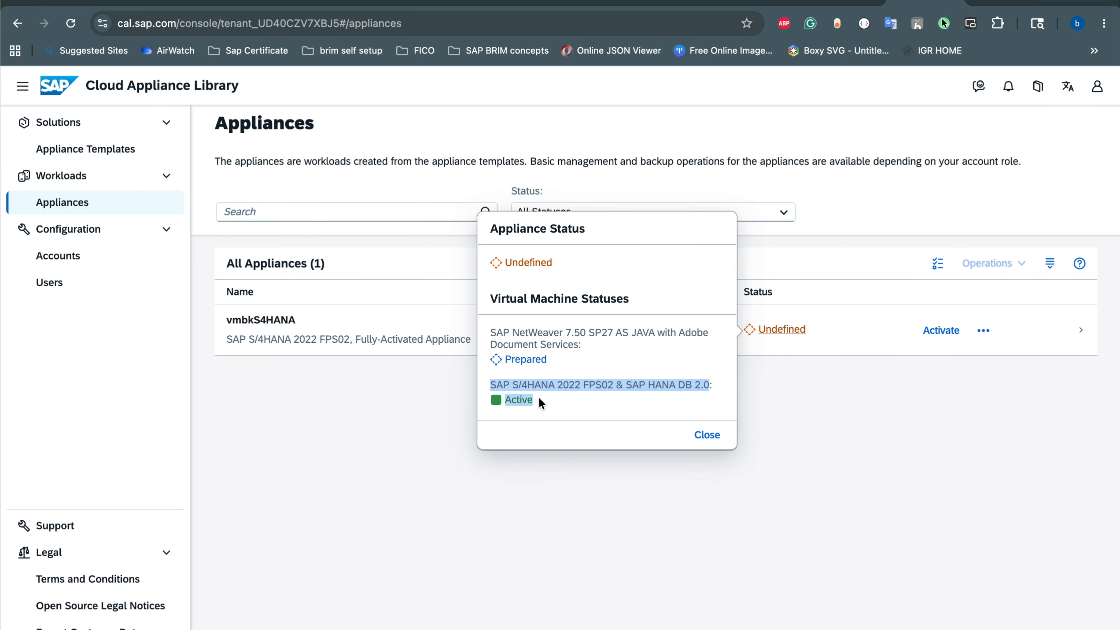
click(707, 434)
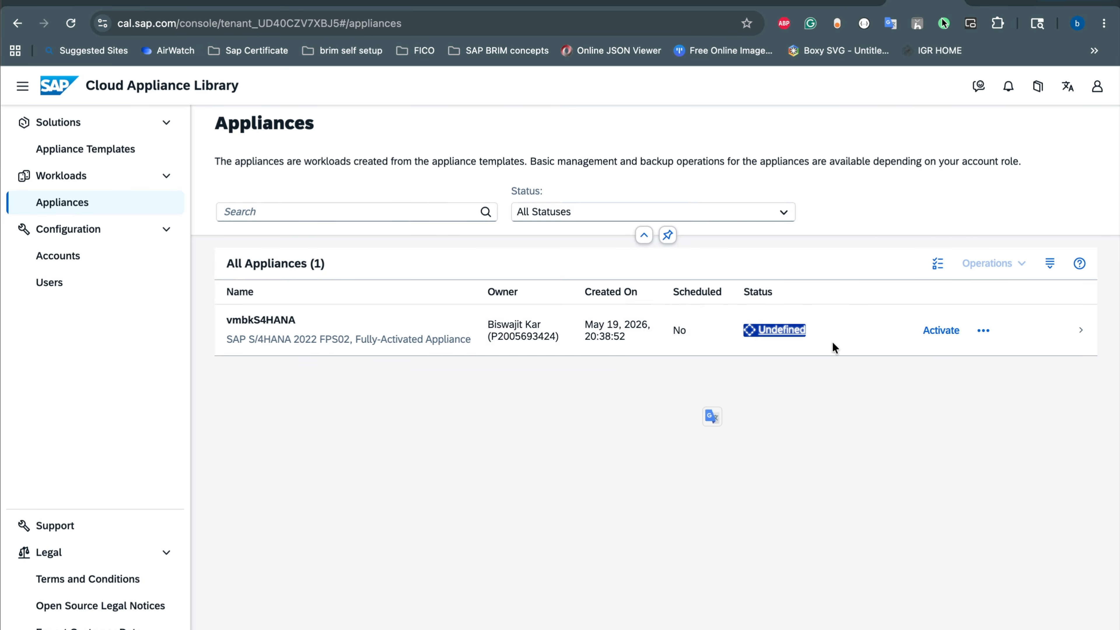
click(899, 3)
click(899, 2)
click(857, 3)
click(930, 4)
Find SAPGUI 7.70rev7 with the system search and launch it
key(super+space)
text(sa)
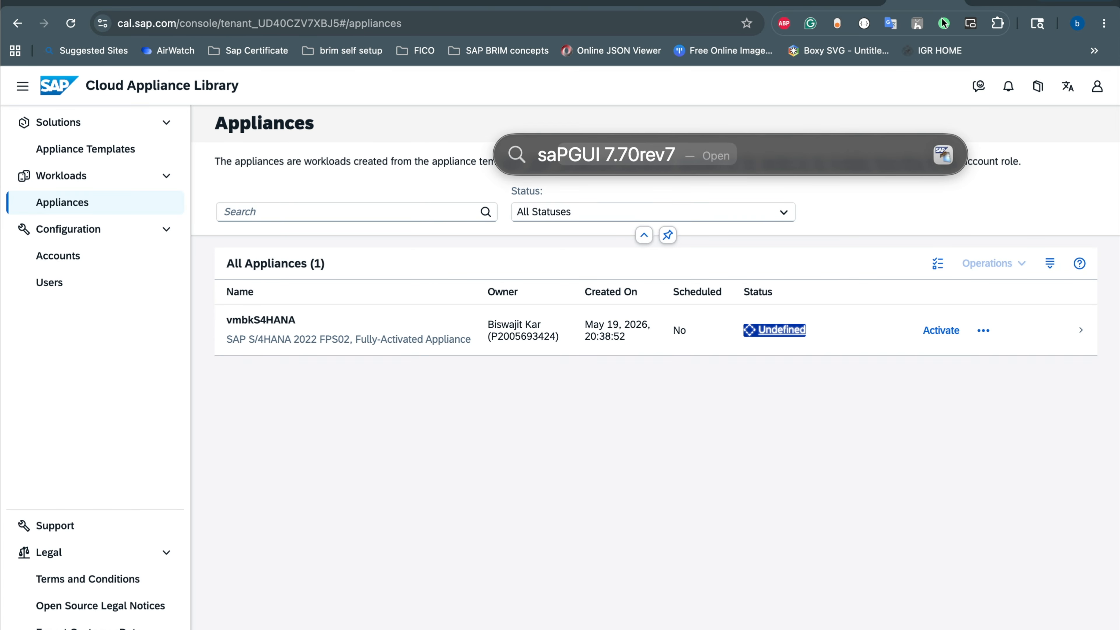
text(p)
key(Return)
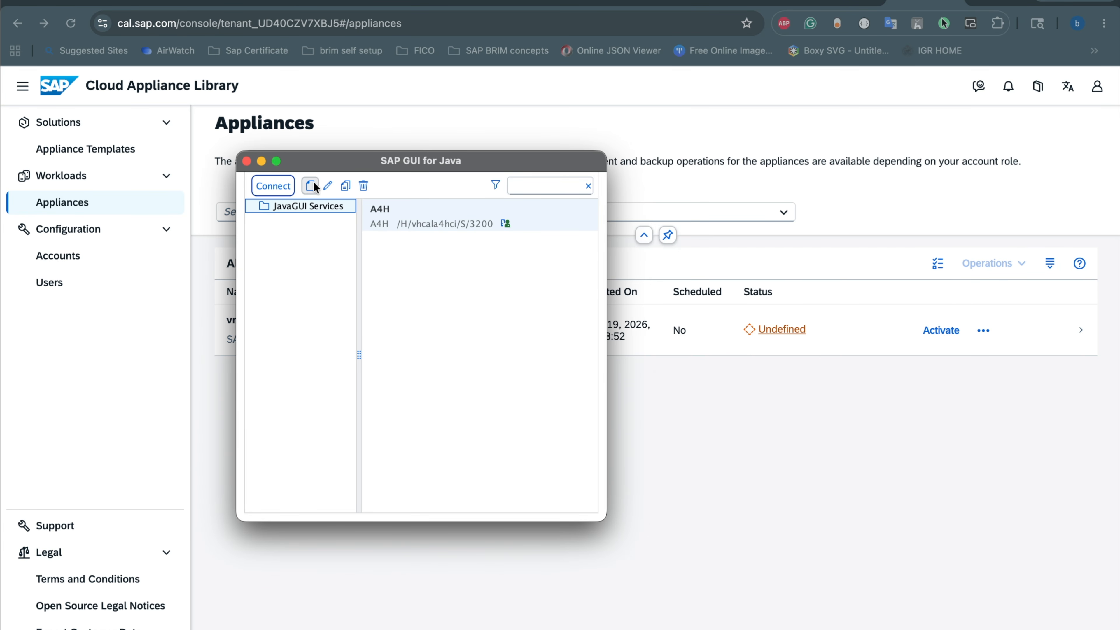
Create a new SAP GUI connection and look through its logon, security and language properties before returning to the system settings
click(312, 186)
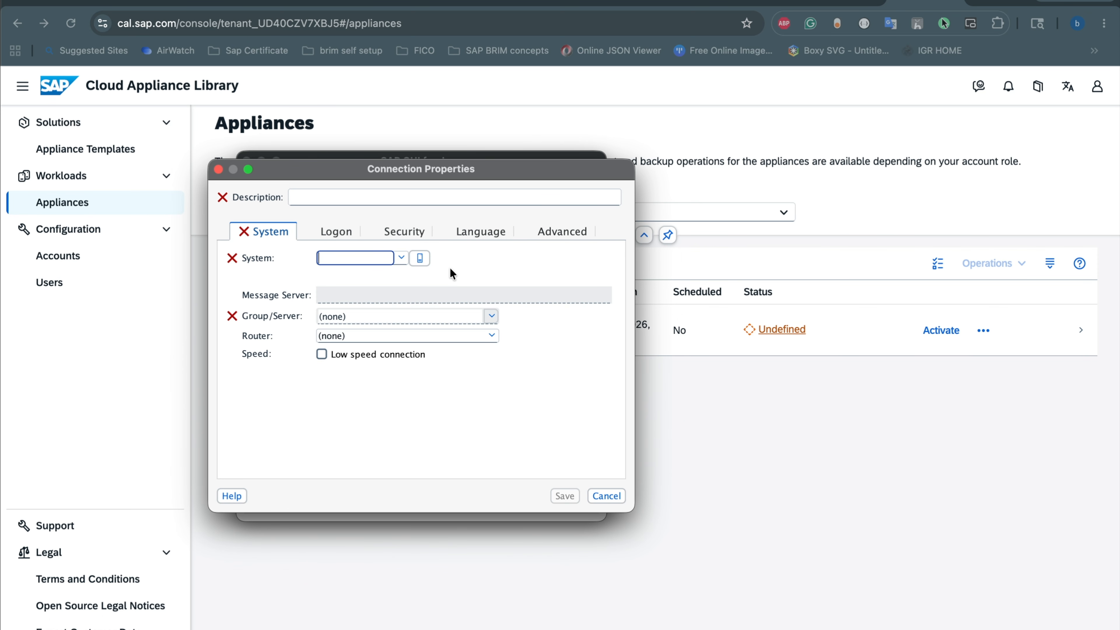
click(335, 231)
click(384, 231)
click(466, 231)
click(347, 230)
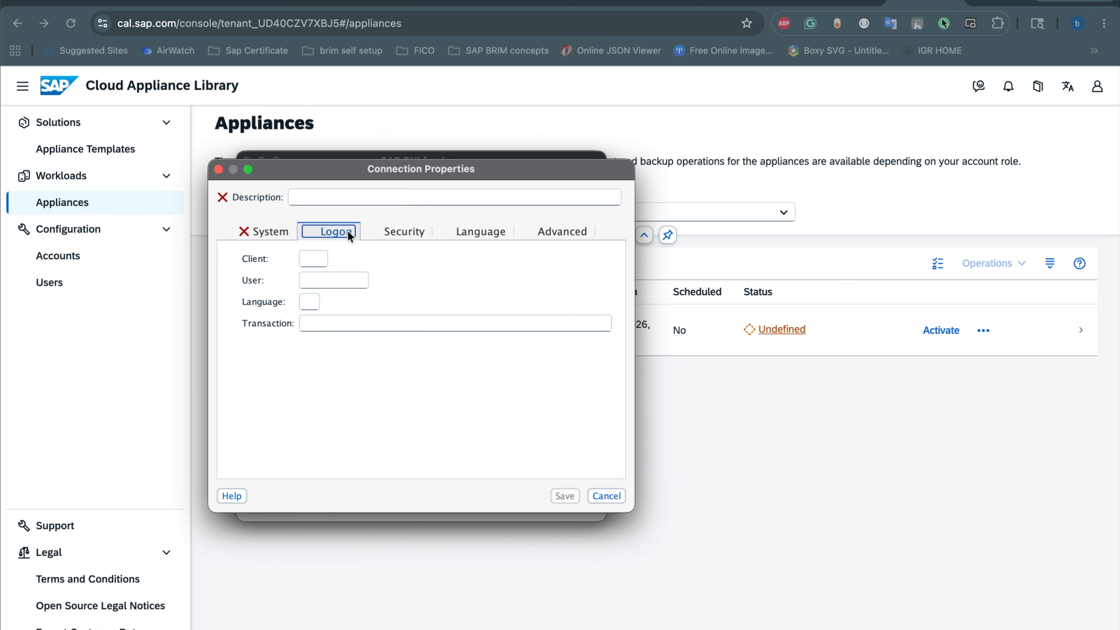
click(270, 231)
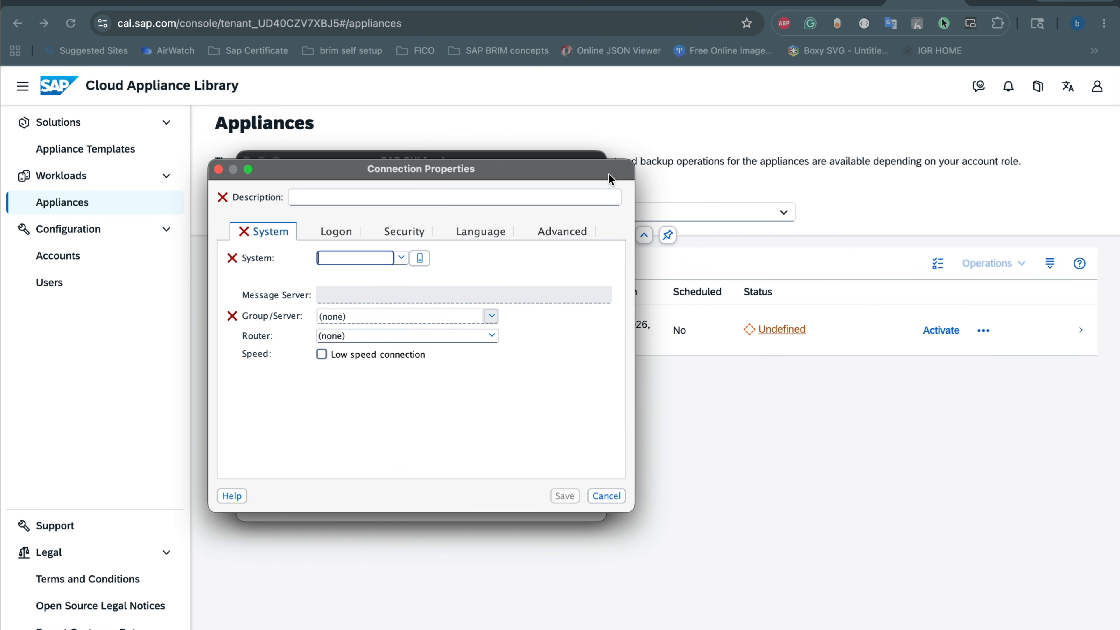
Consult SAP's help on connecting to an appliance, and compare the S/4HANA virtual machine's external IP address in Google Cloud and SAP Cloud Appliance Library
click(658, 177)
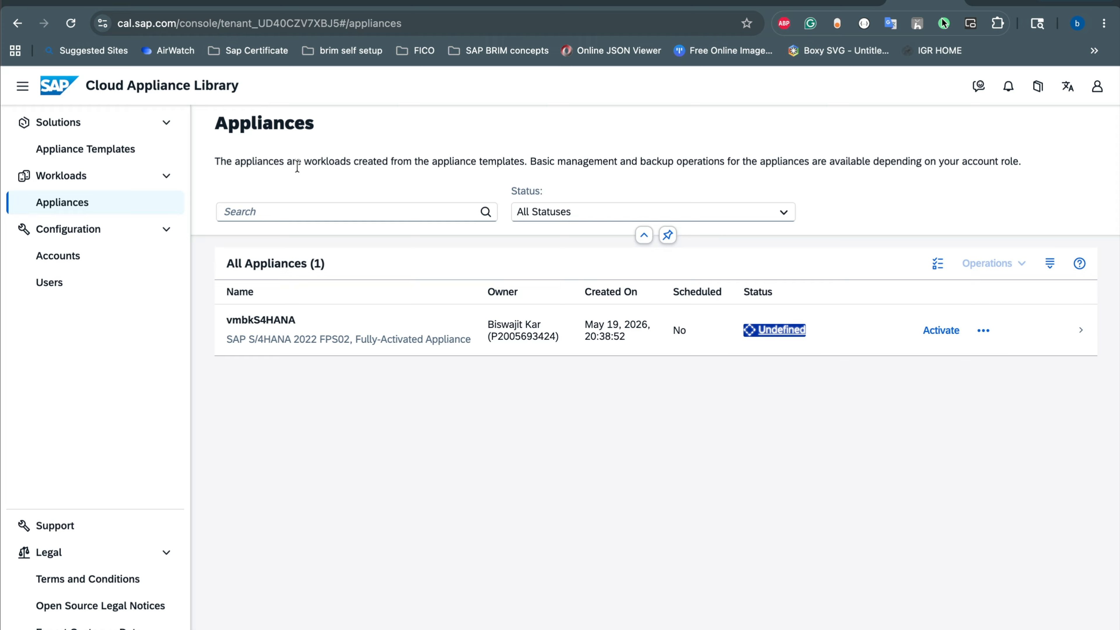
click(1079, 263)
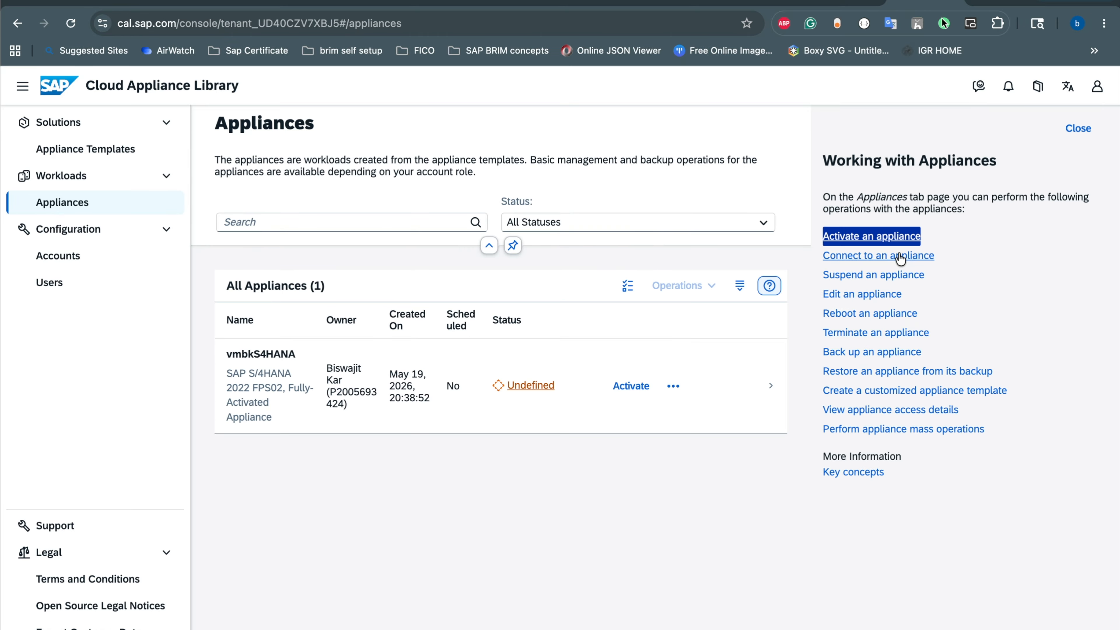
click(864, 258)
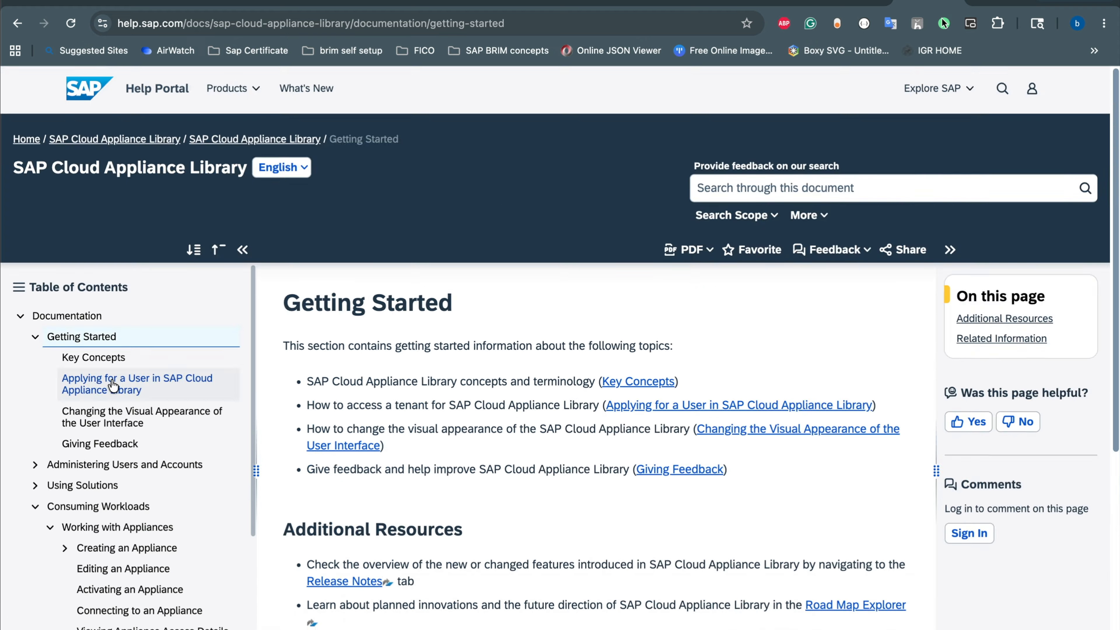
click(114, 386)
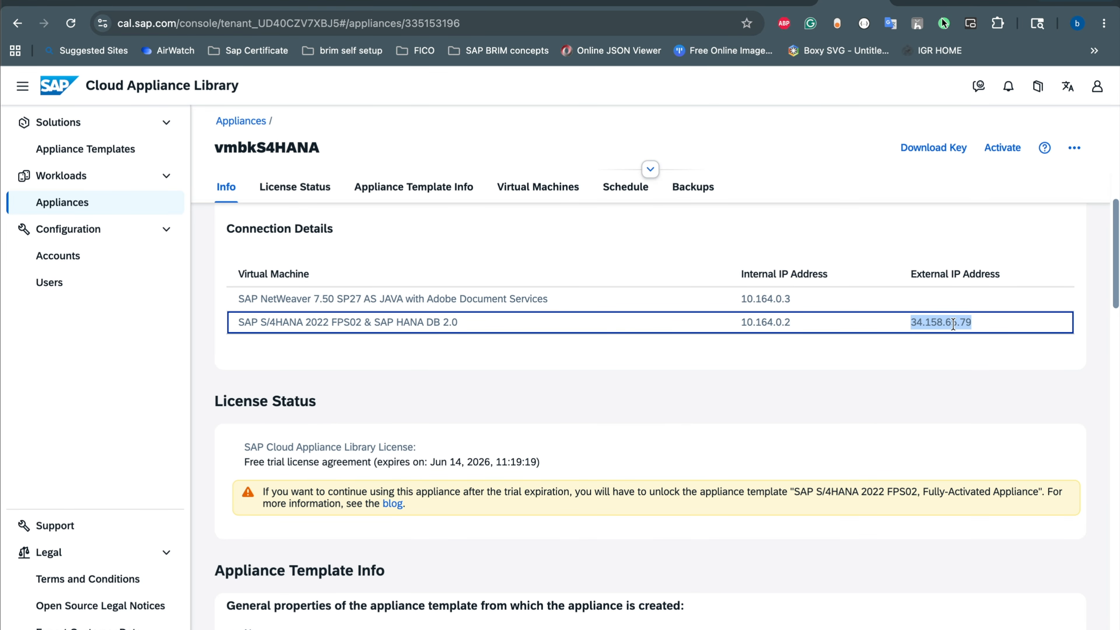
scroll(765, 392, down, 1)
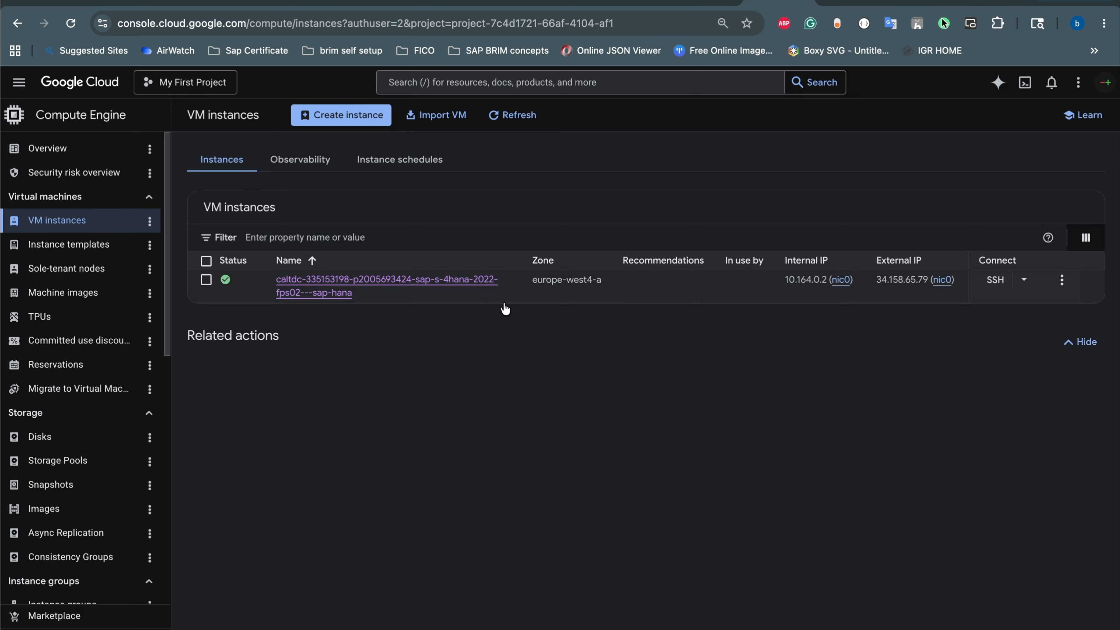
click(925, 4)
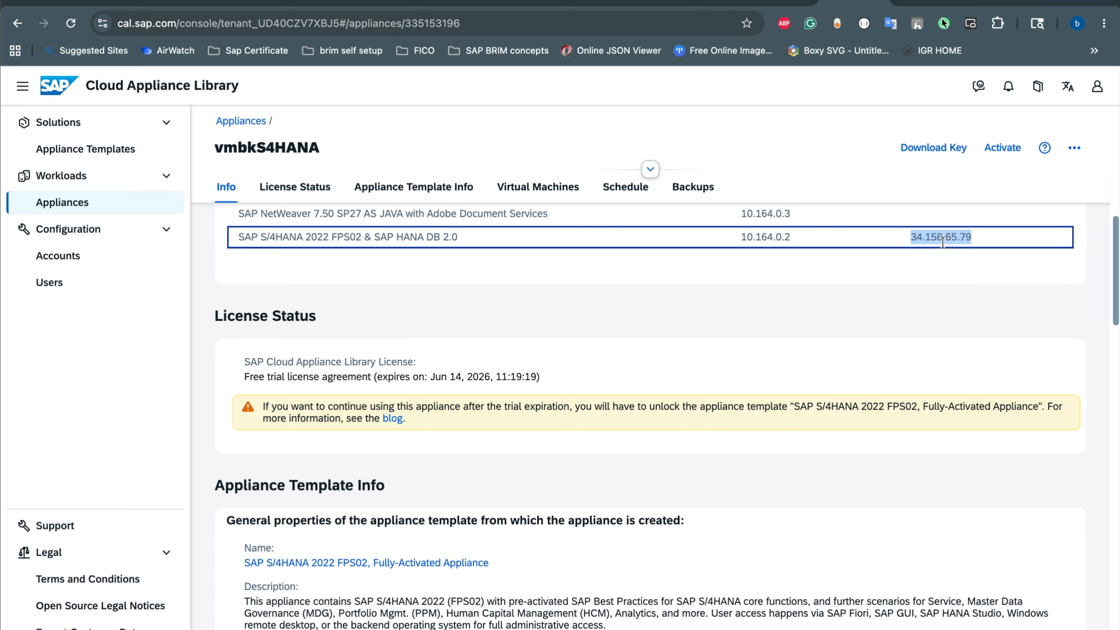
Switch to Gemini's SAP GUI for Java instructions and enable Expert Mode for the new connection with the string "conn=/H/34.158.65.79/S/3200"
click(773, 3)
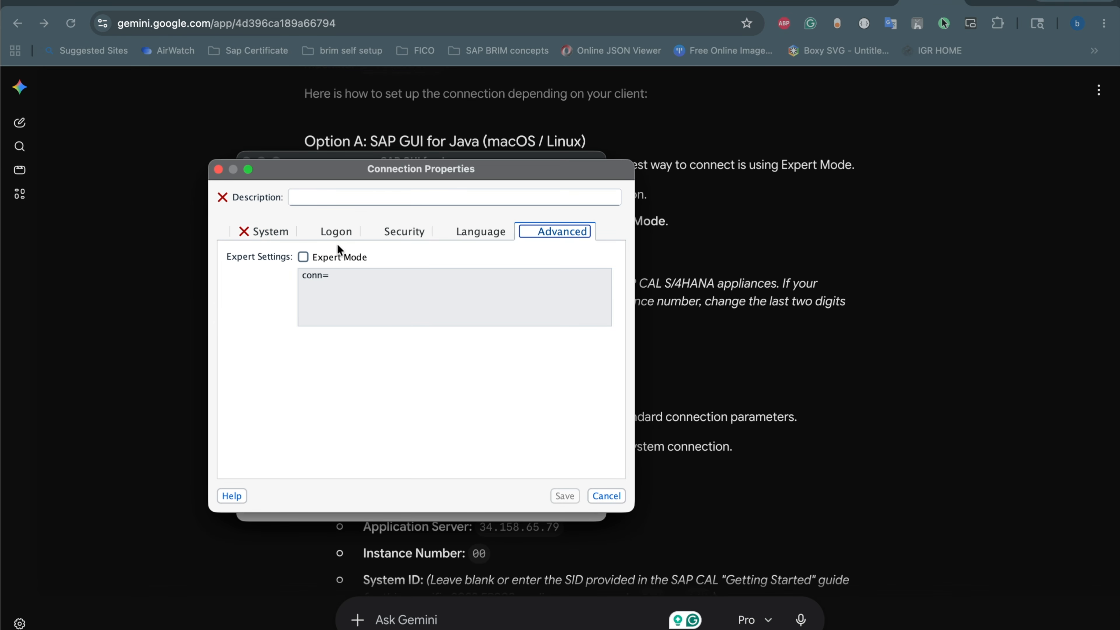
click(303, 256)
click(328, 272)
click(798, 328)
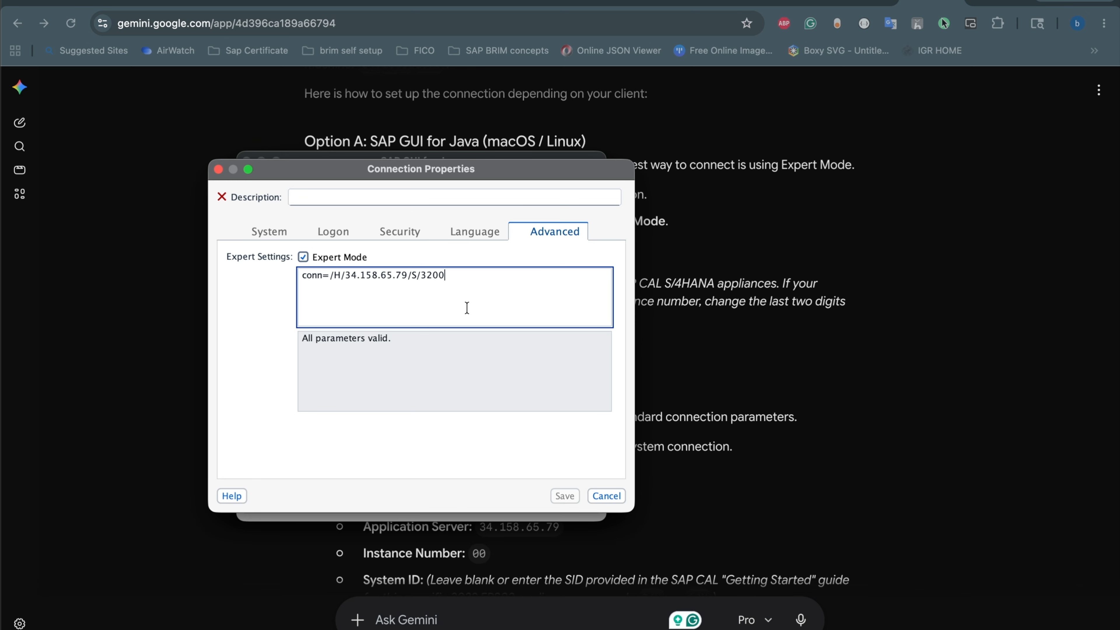
Set the connection's description to "SAP CAL server", save it and try to connect with it
click(309, 196)
text(SAP CAL )
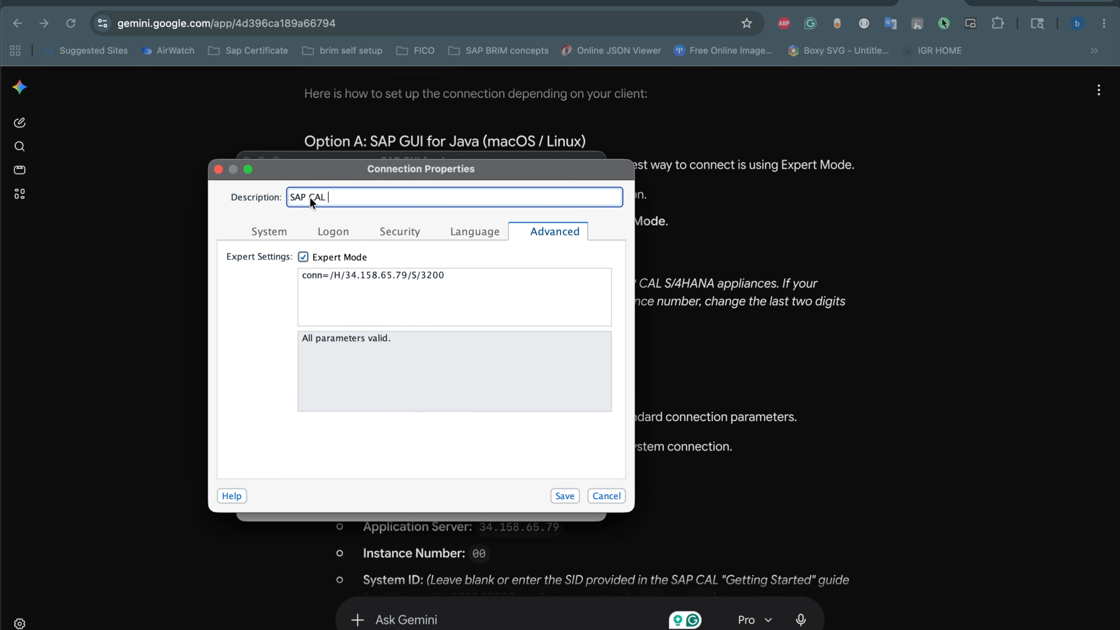
text(server)
key(Return)
double_click(405, 255)
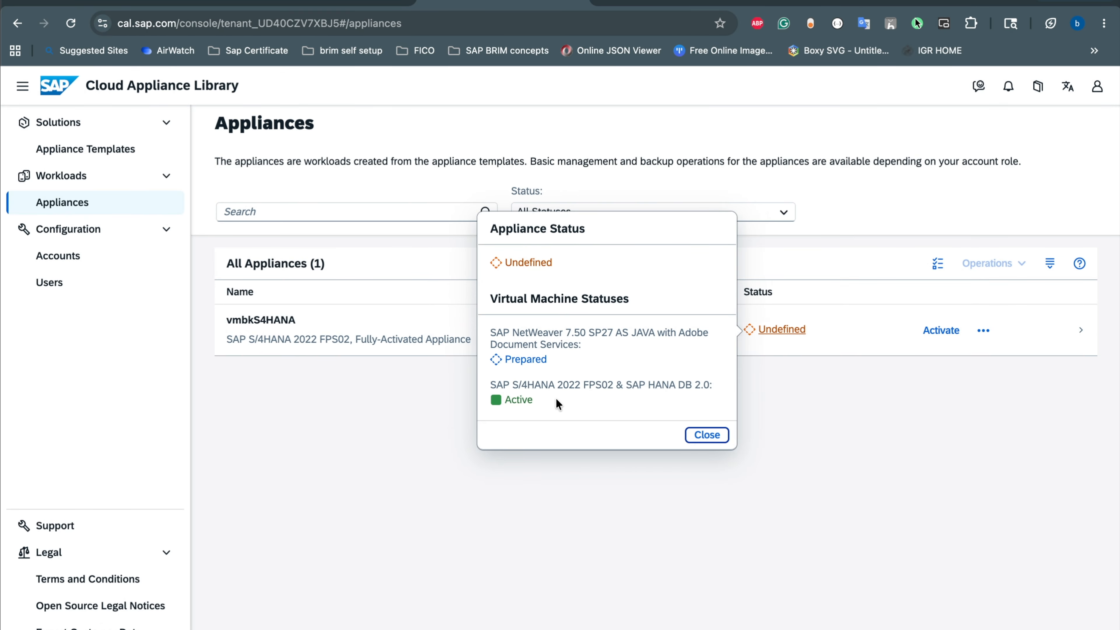
Switch to Google Cloud and examine the status of the appliance's virtual machine in its basic information
click(204, 2)
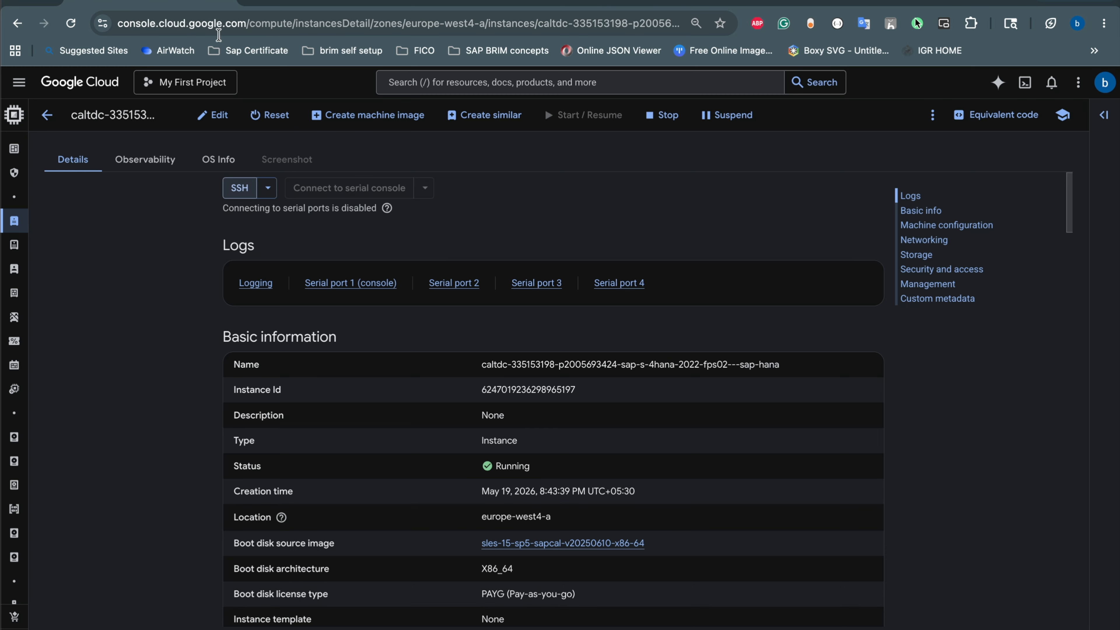
scroll(295, 344, down, 4)
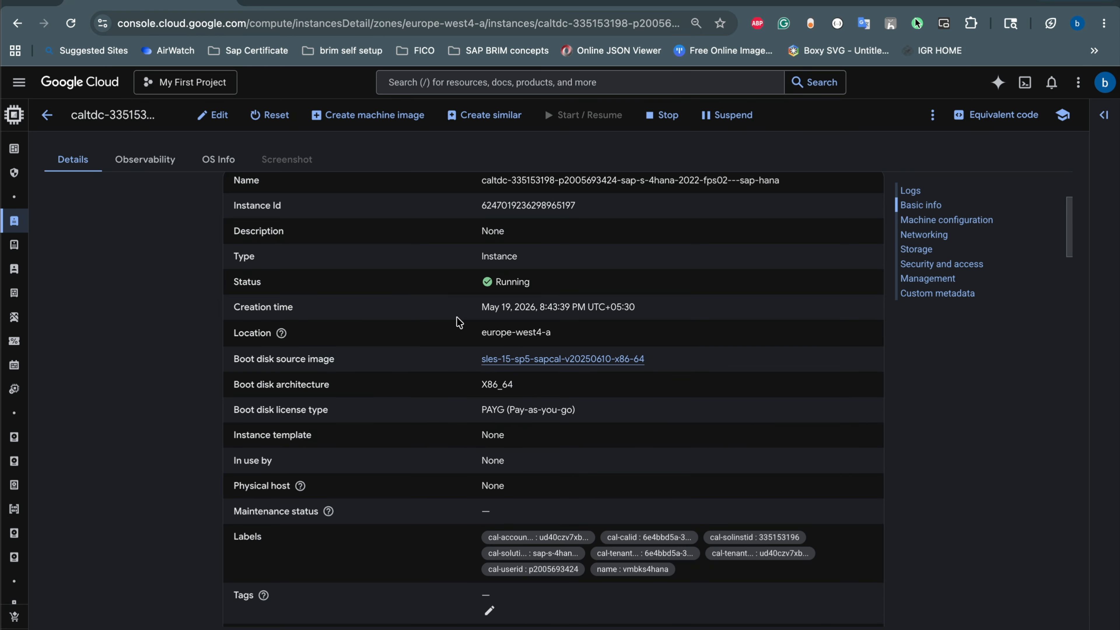
scroll(498, 319, up, 1)
double_click(514, 316)
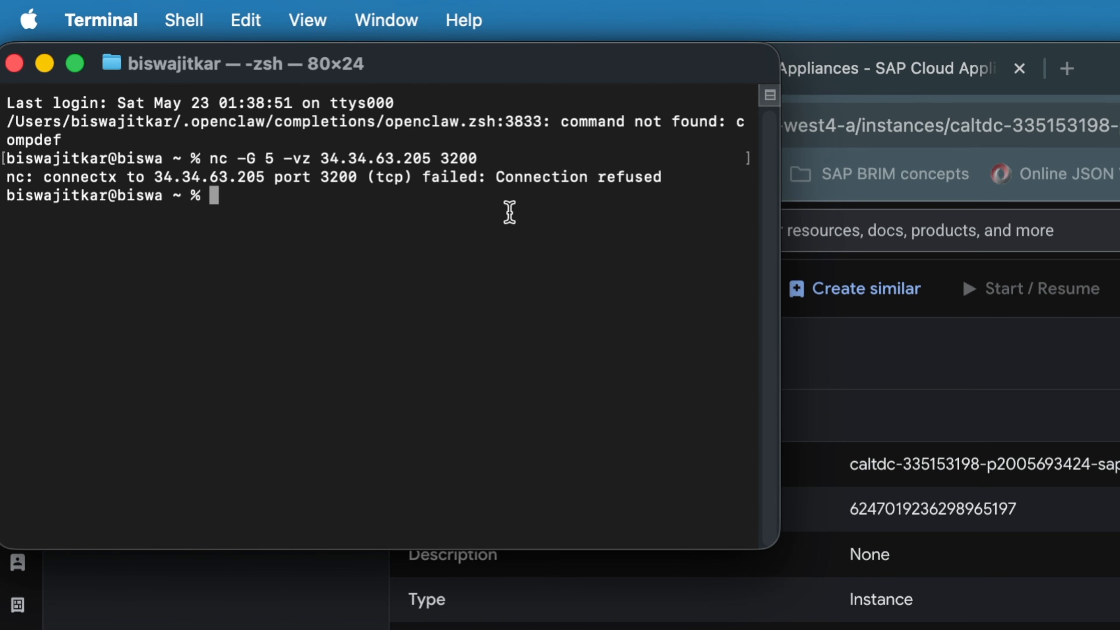
Examine the nc test of port 3200 on 34.34.63.205 in Terminal, and go back to Google Cloud's list of VM instances
drag(495, 176, 675, 168)
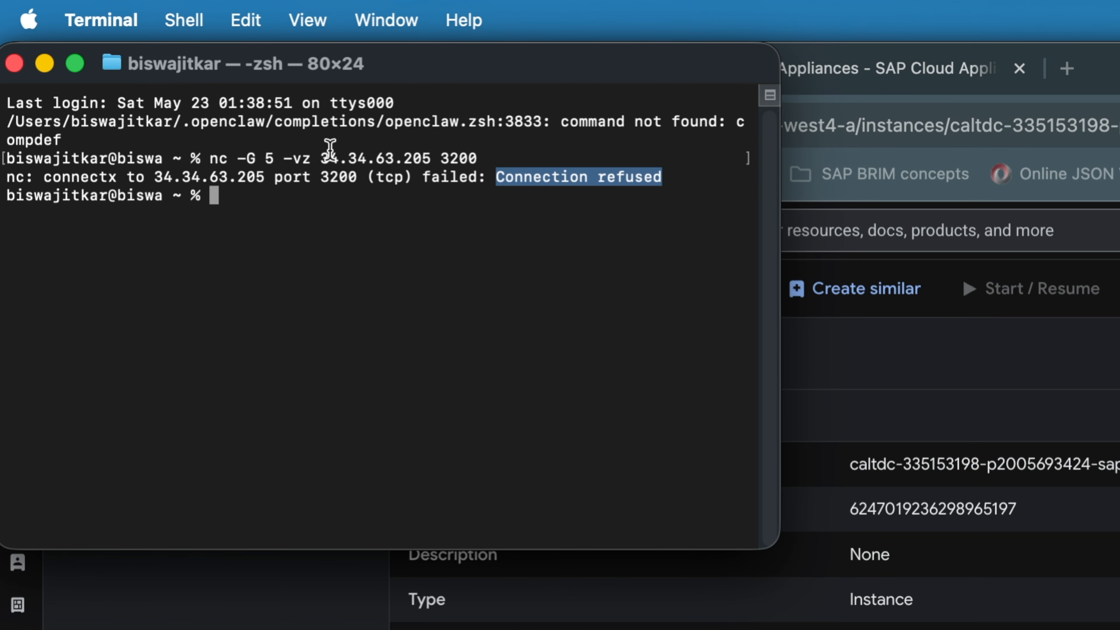
drag(331, 158, 478, 158)
click(427, 193)
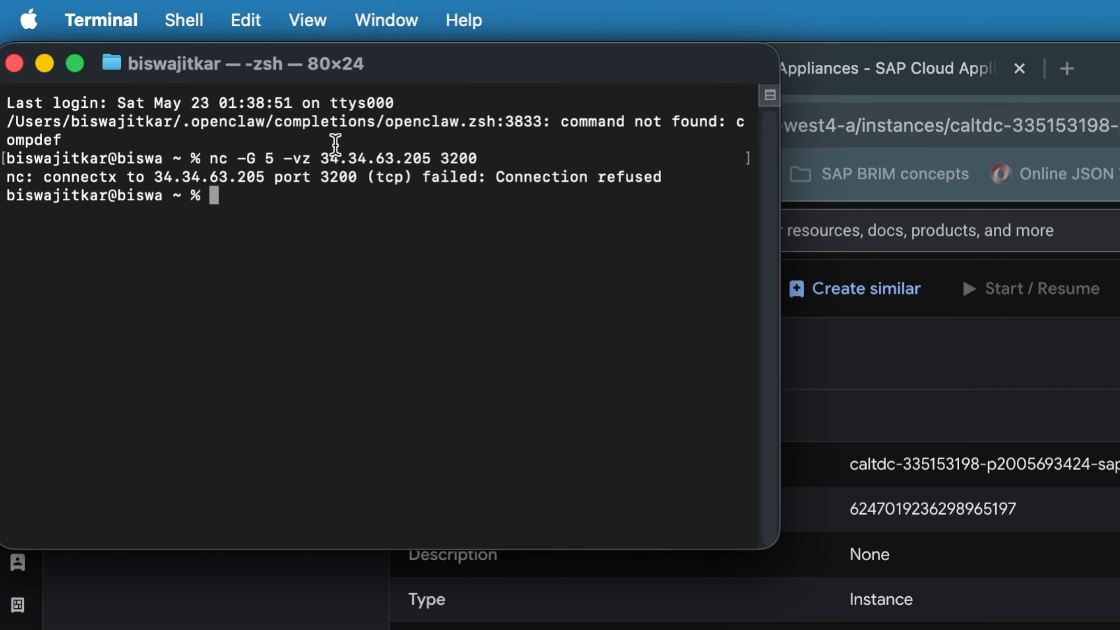
drag(319, 156, 440, 152)
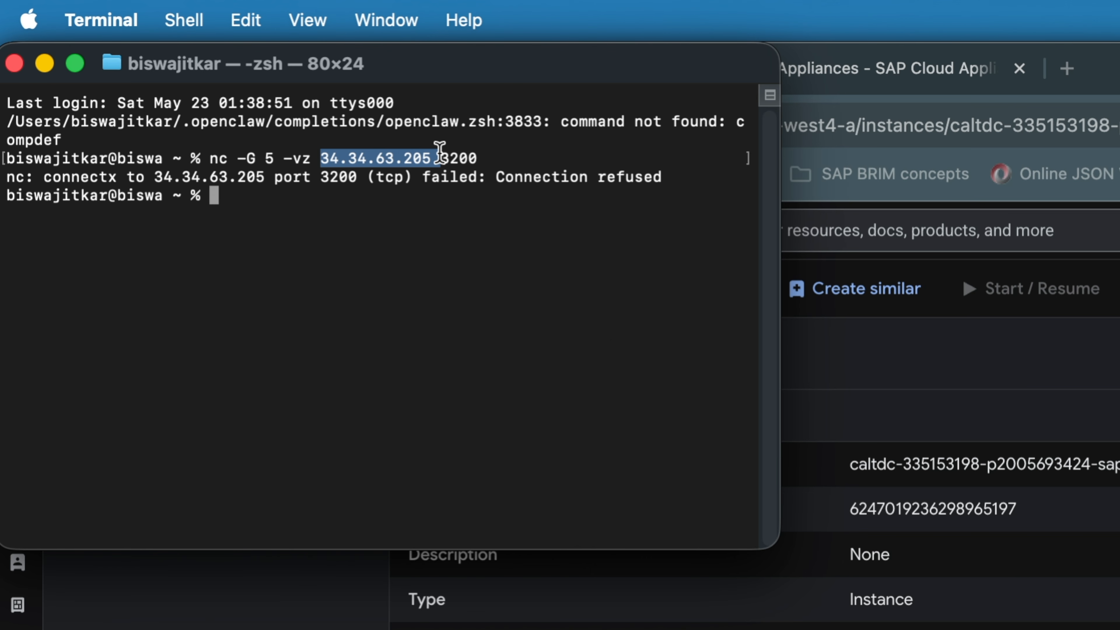
click(643, 178)
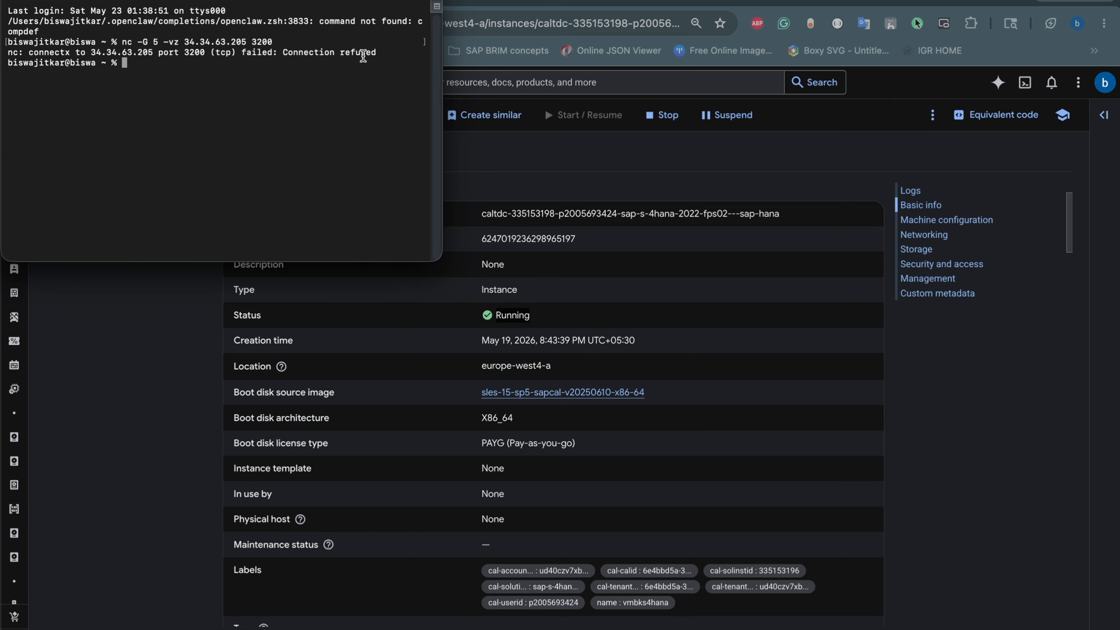
click(533, 168)
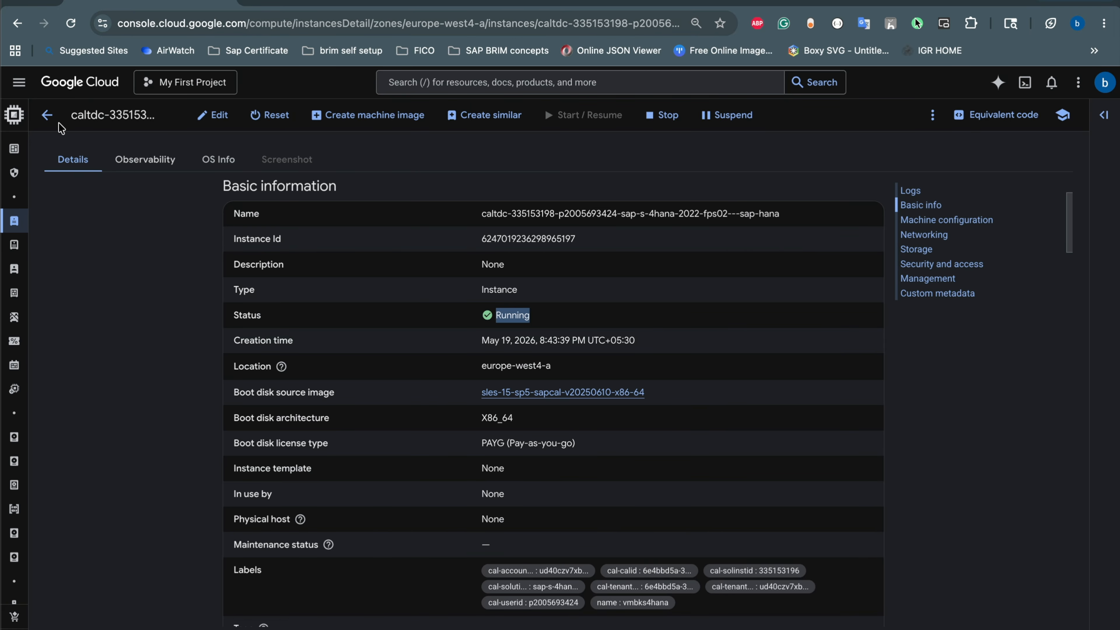
click(46, 116)
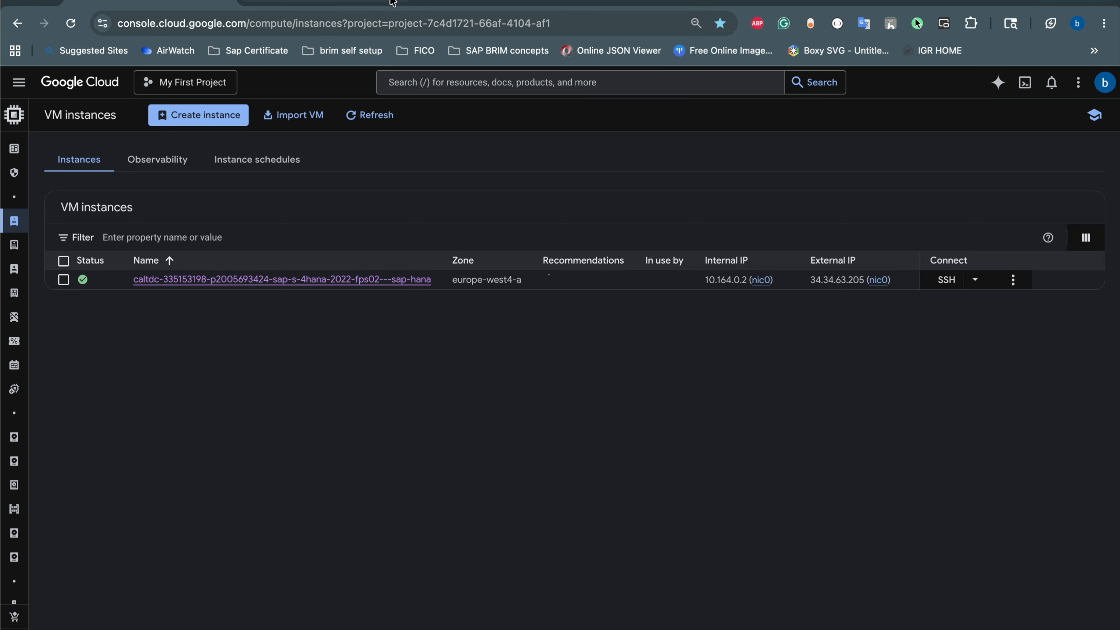
Open cal.sap.com in a new browser tab and go to the appliances list of the SAP Cloud Appliance Library console
click(610, 1)
text(ca)
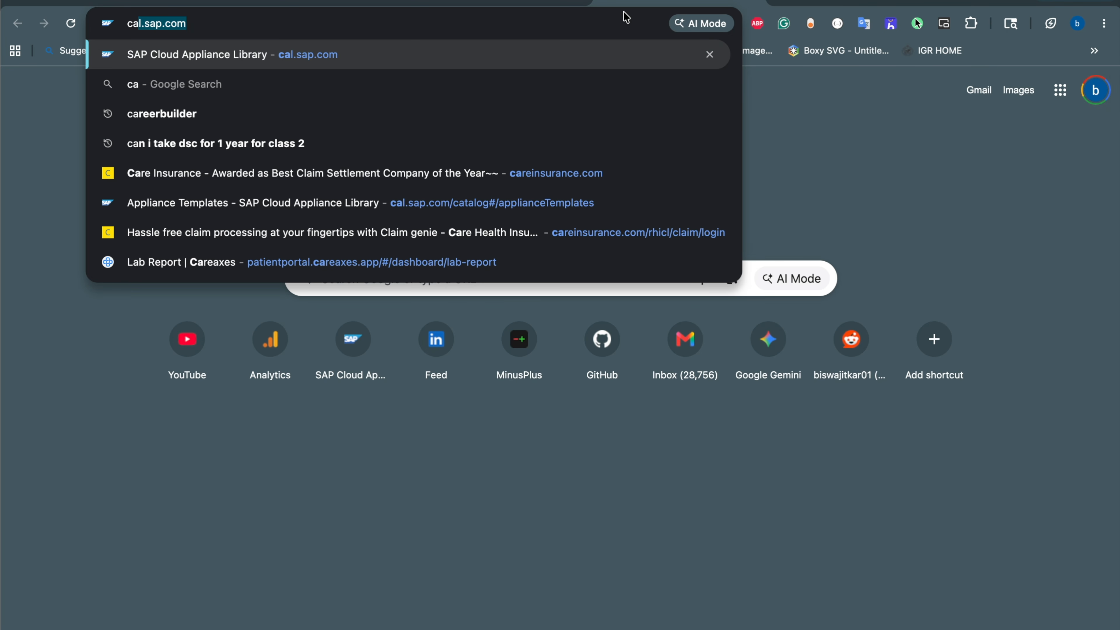
key(Return)
right_click(625, 17)
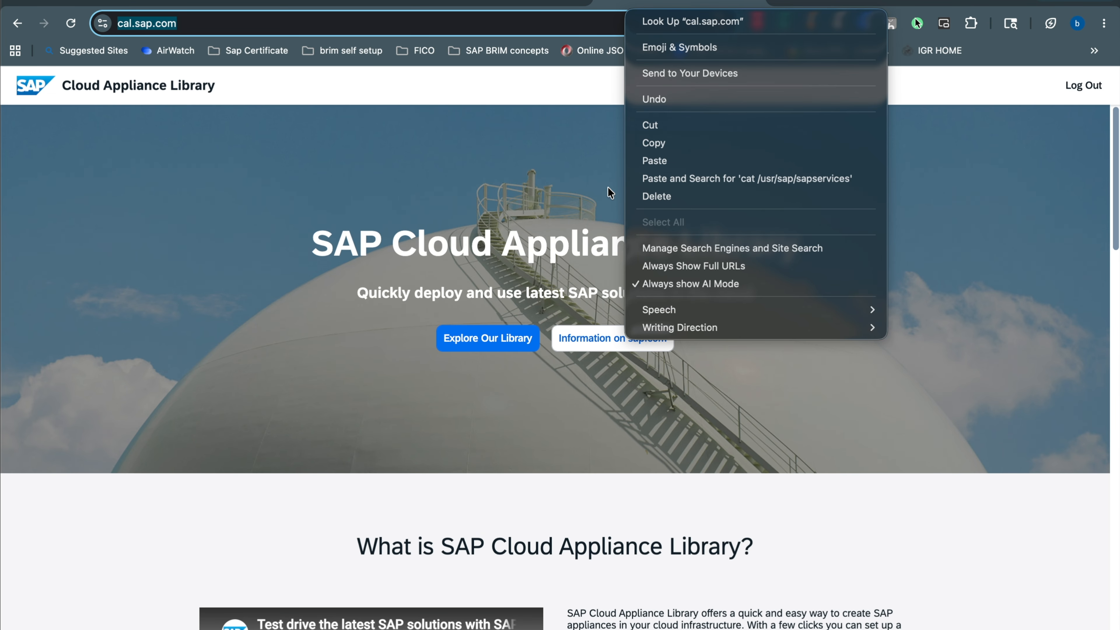
click(483, 304)
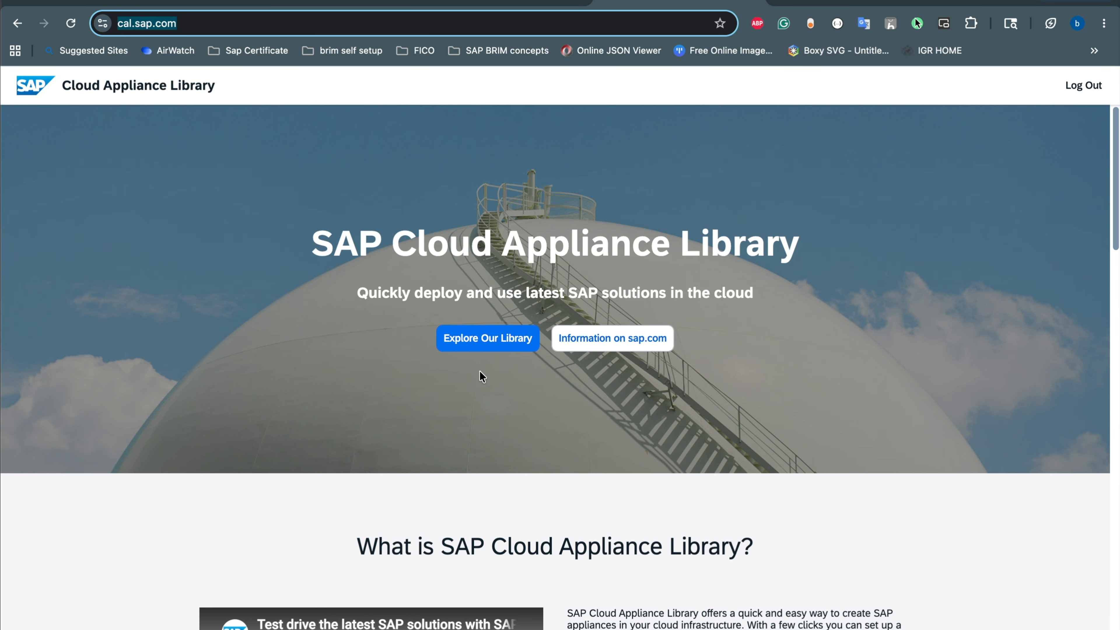
click(481, 346)
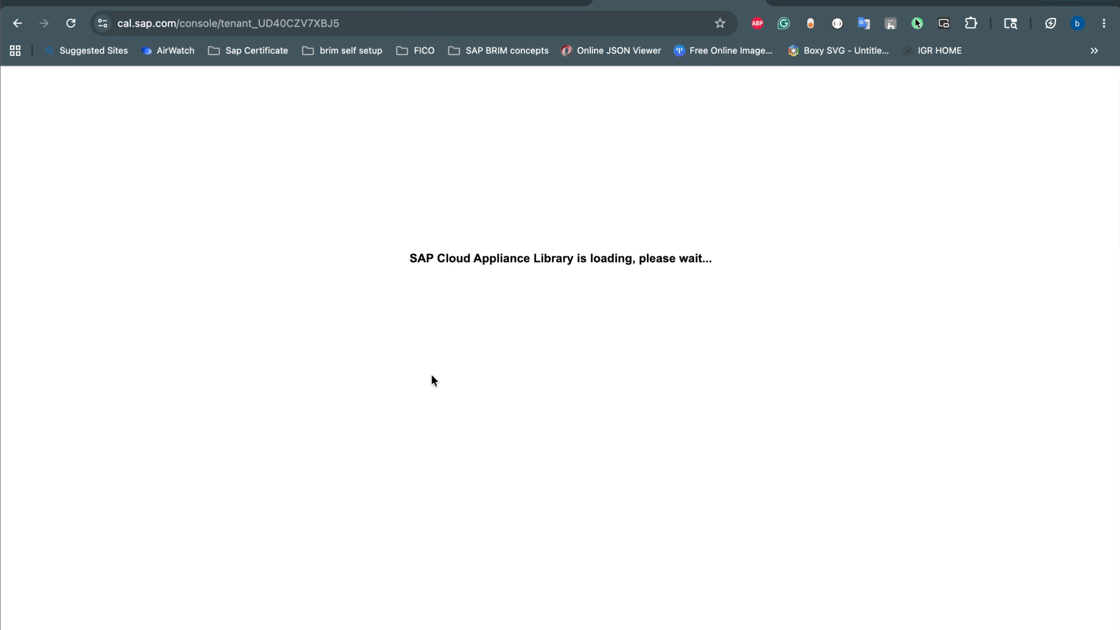
click(100, 208)
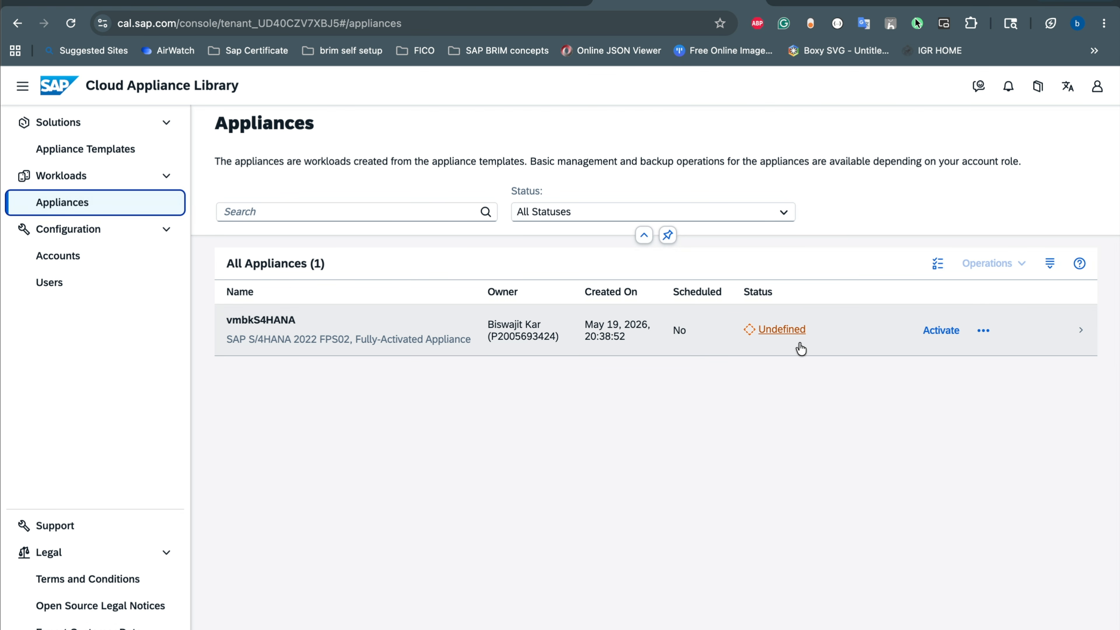
Terminate the "vmbkS4HANA" appliance in SAP Cloud Appliance Library and confirm the loss of its data resources
click(800, 334)
click(982, 330)
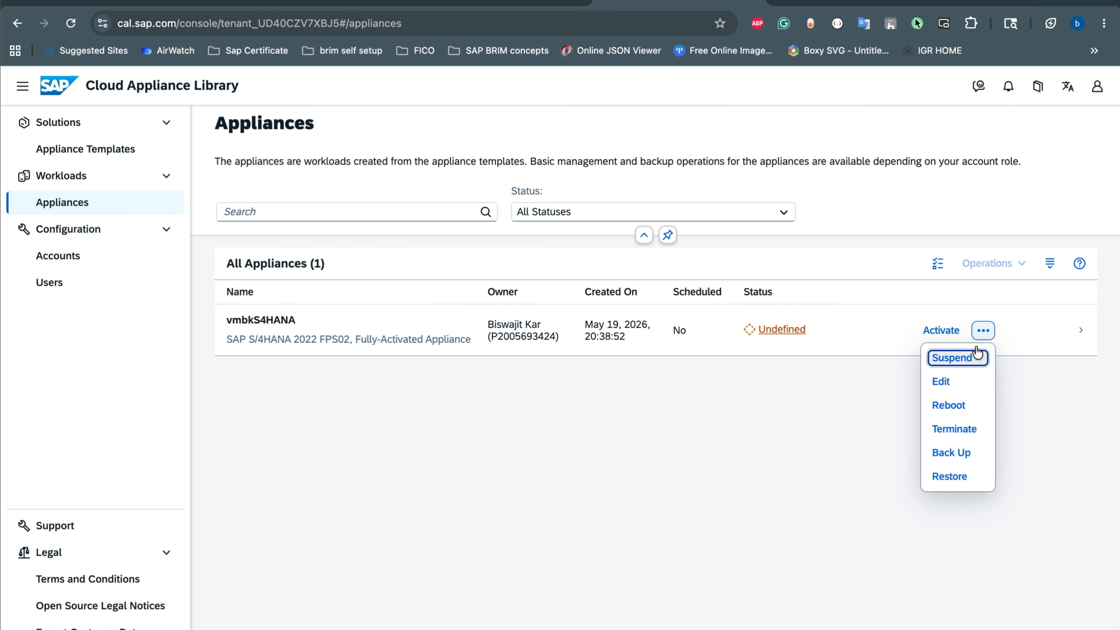
click(953, 428)
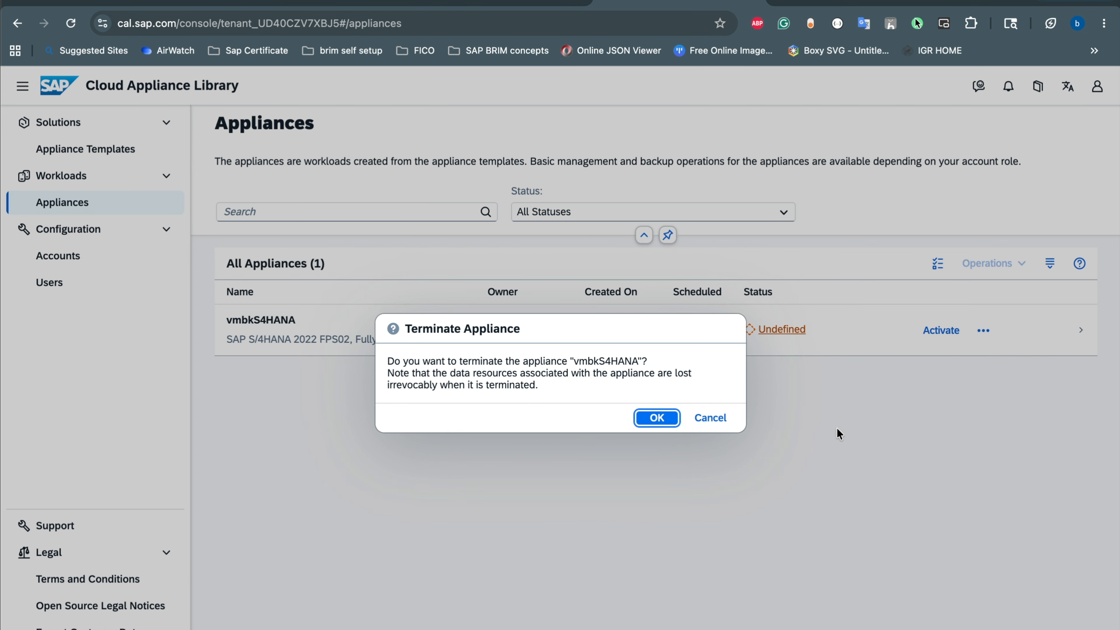
click(658, 417)
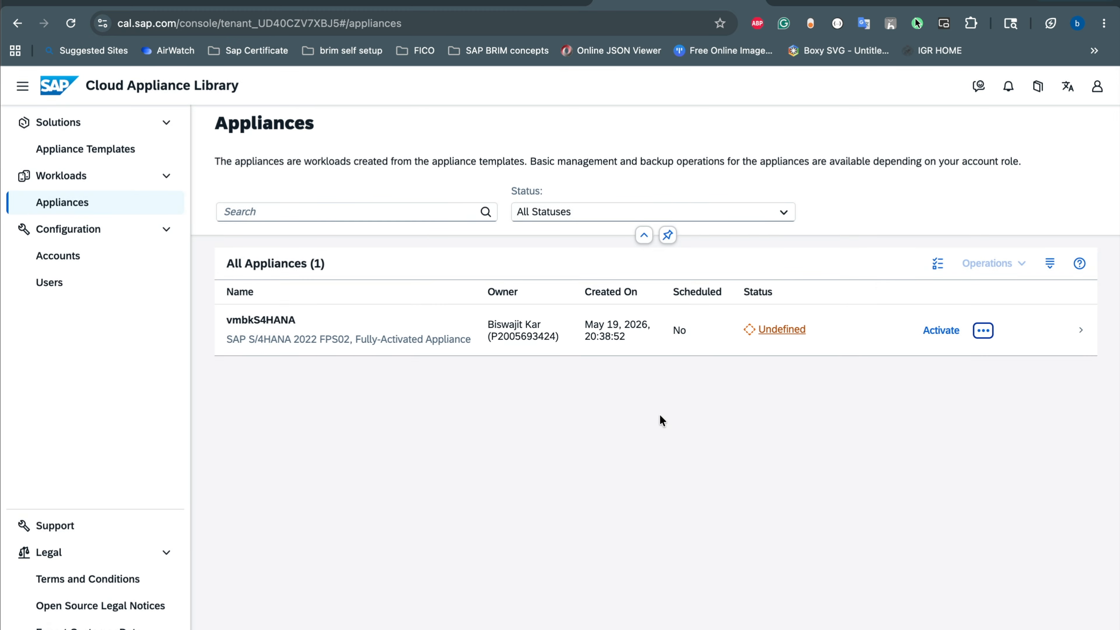
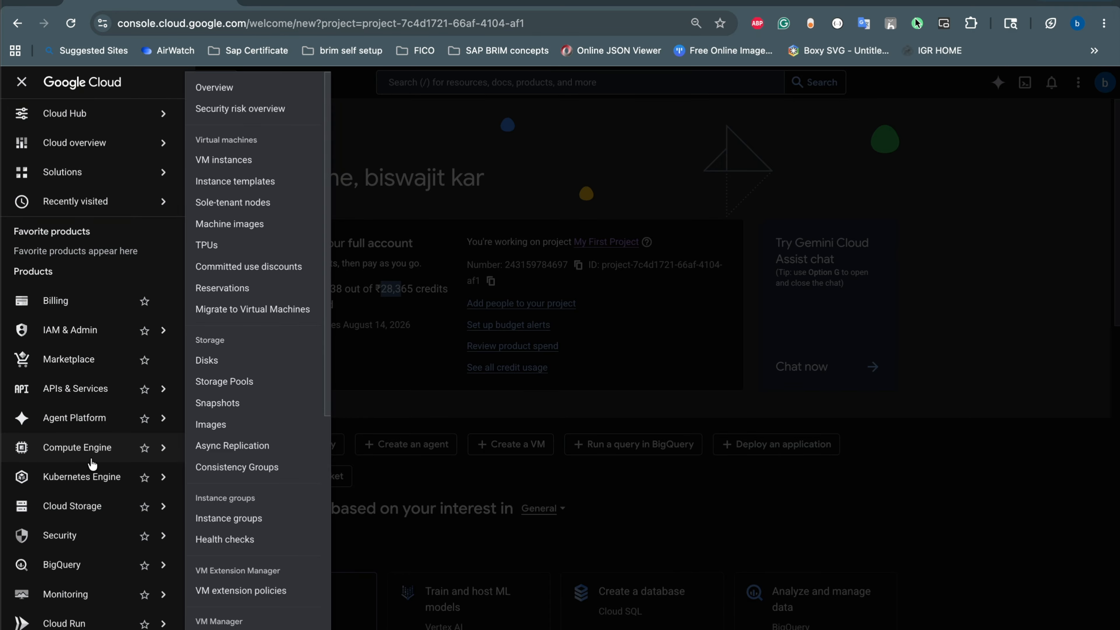
Check Google Cloud's Compute Engine VM instances list and open its overview to examine the project's remaining virtual machines and disks
click(239, 160)
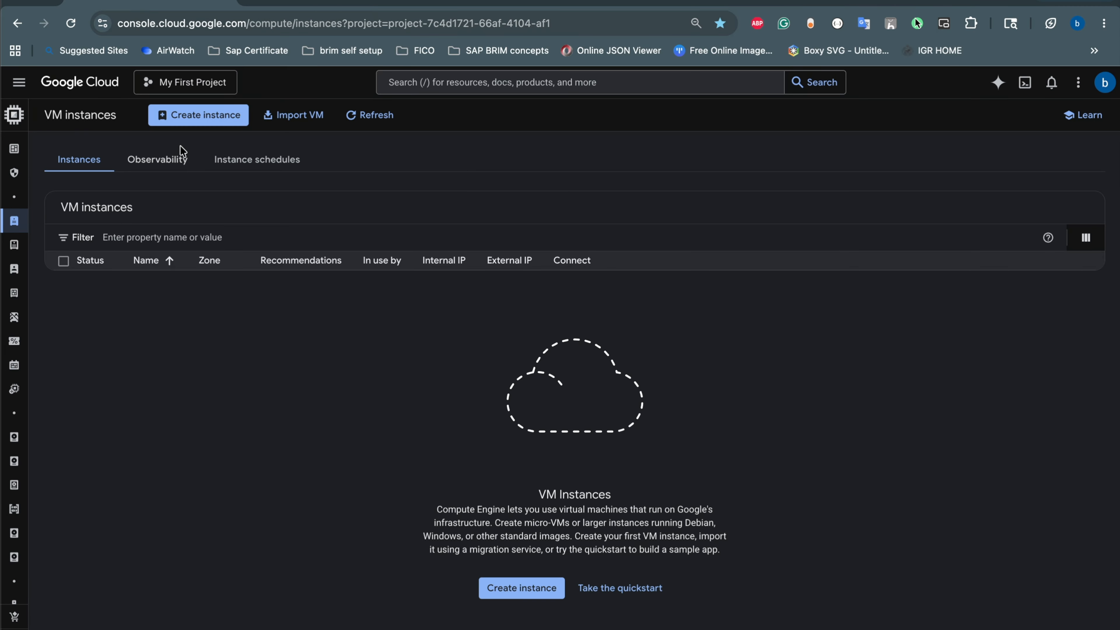
click(168, 161)
click(94, 160)
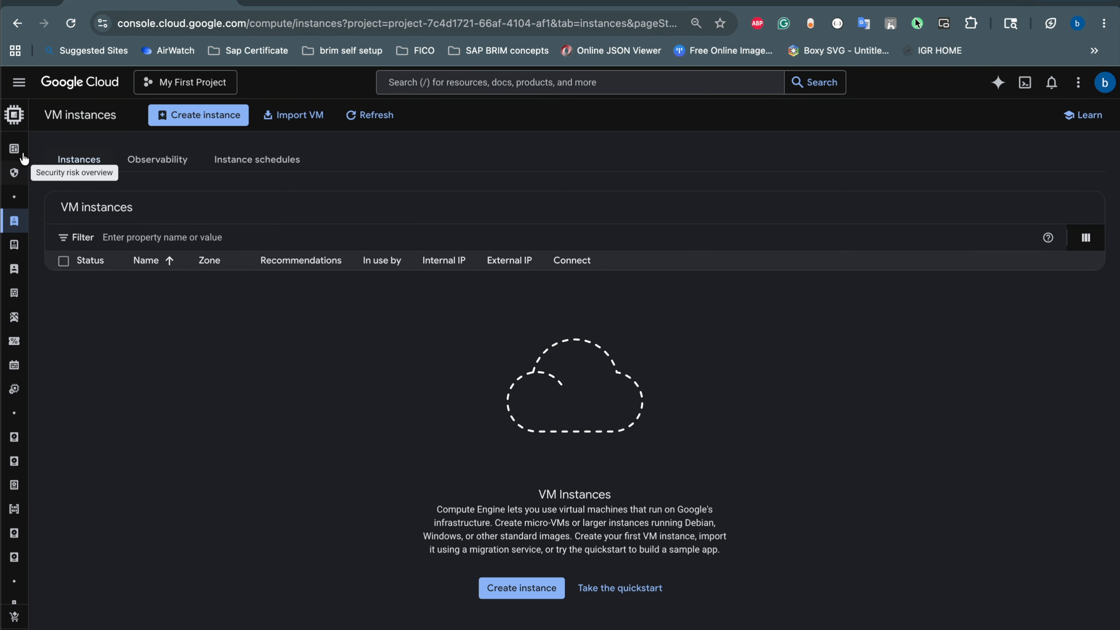
click(20, 82)
mouse_move(67, 446)
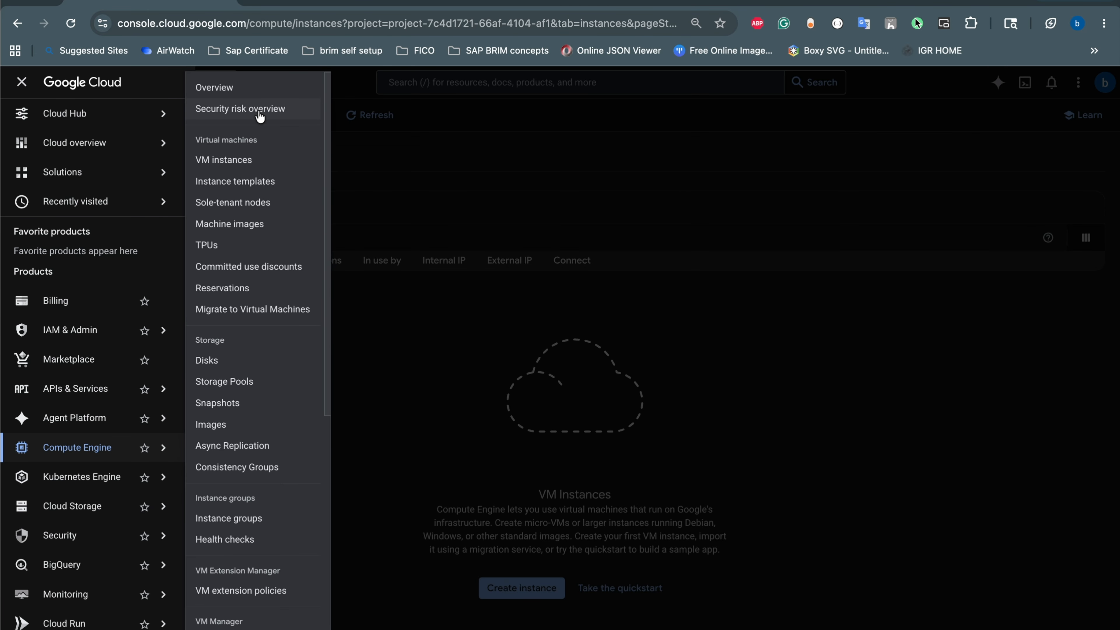
click(246, 91)
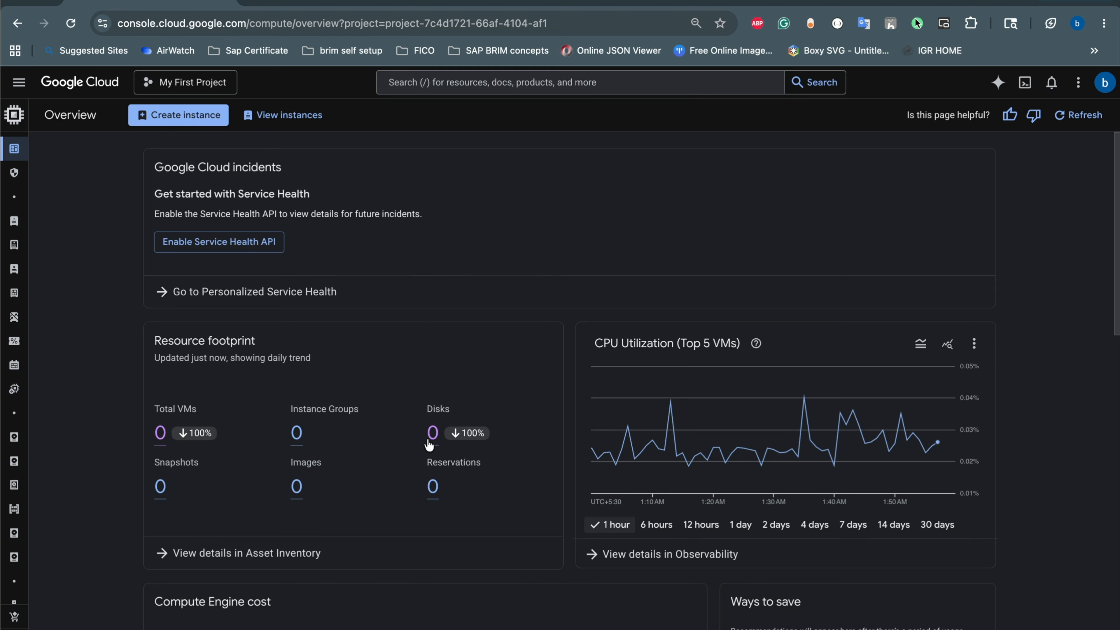
Switch from the Compute Engine overview to SAP Cloud Appliance Library and search its appliance templates for "2022"
scroll(429, 444, down, 12)
scroll(429, 445, up, 12)
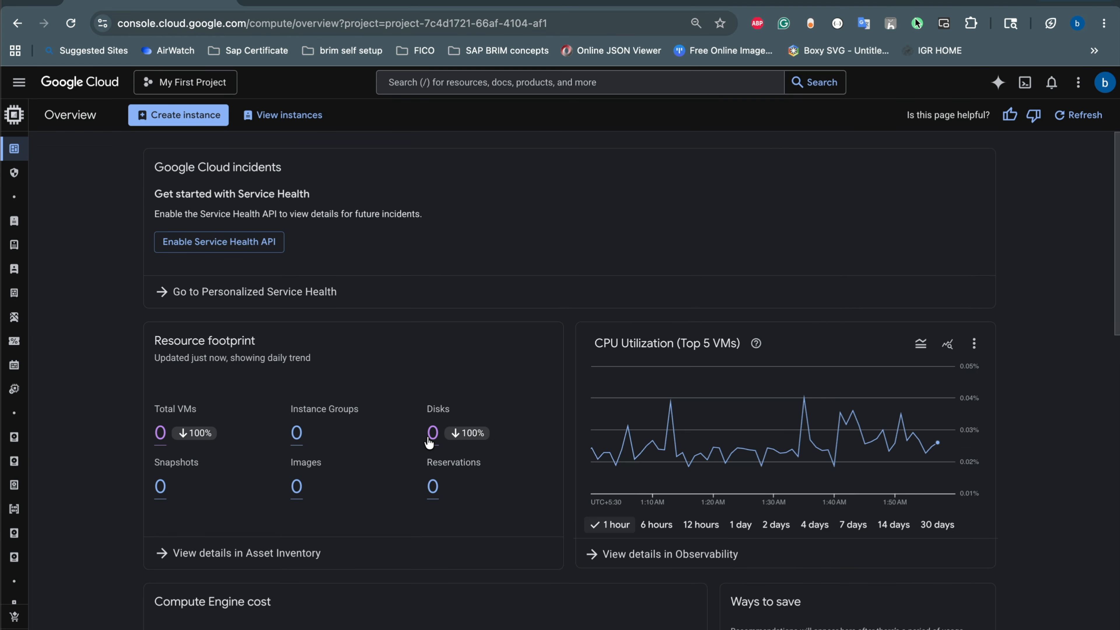
click(679, 1)
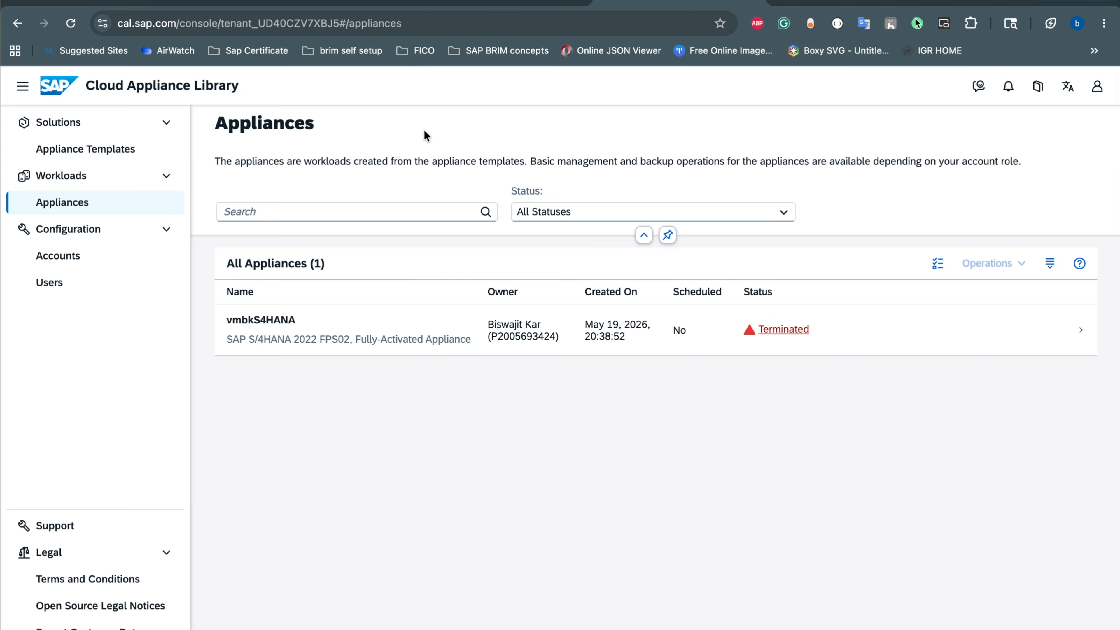
click(75, 123)
click(77, 124)
click(88, 145)
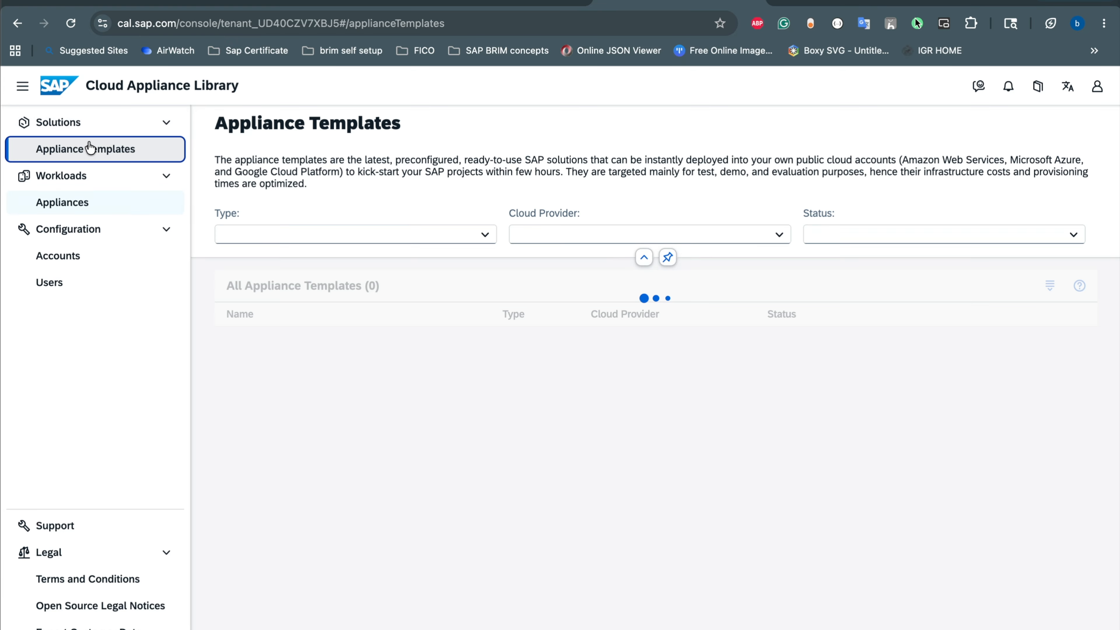
click(285, 230)
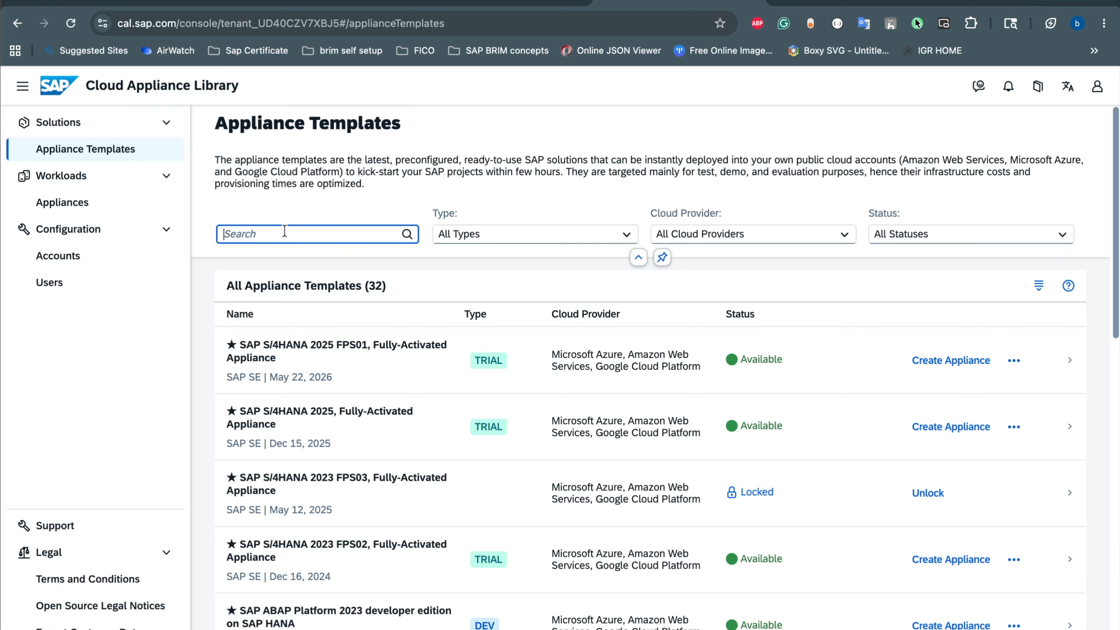
text(2022)
key(Return)
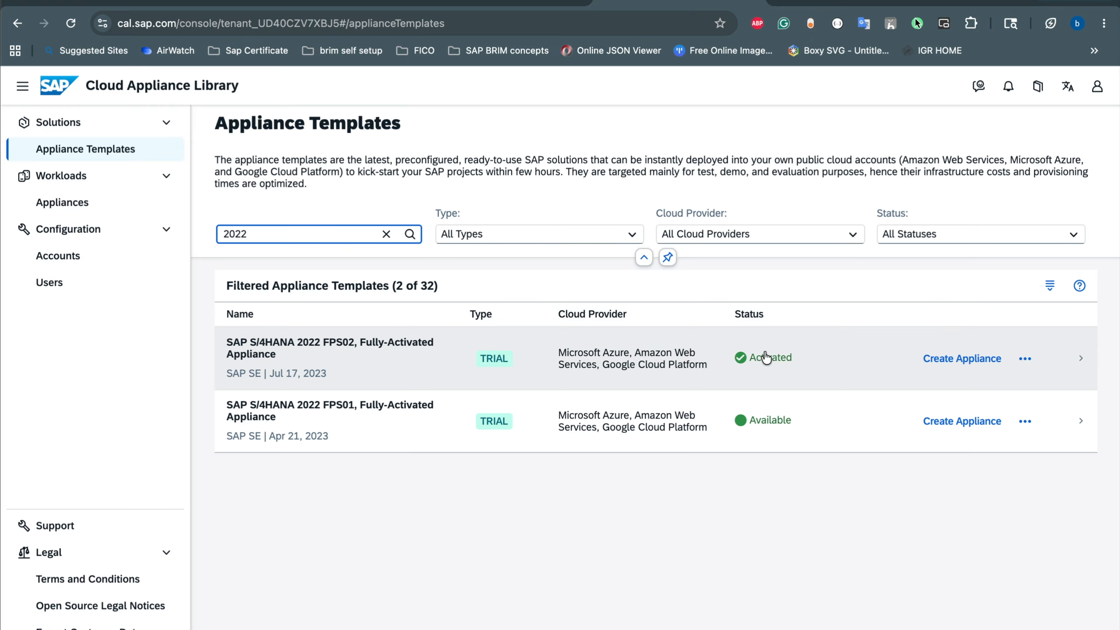
Start creating an appliance from the SAP S/4HANA 2022 FPS02, Fully-Activated Appliance template in advanced mode and name it "vmsapcalbk"
click(334, 353)
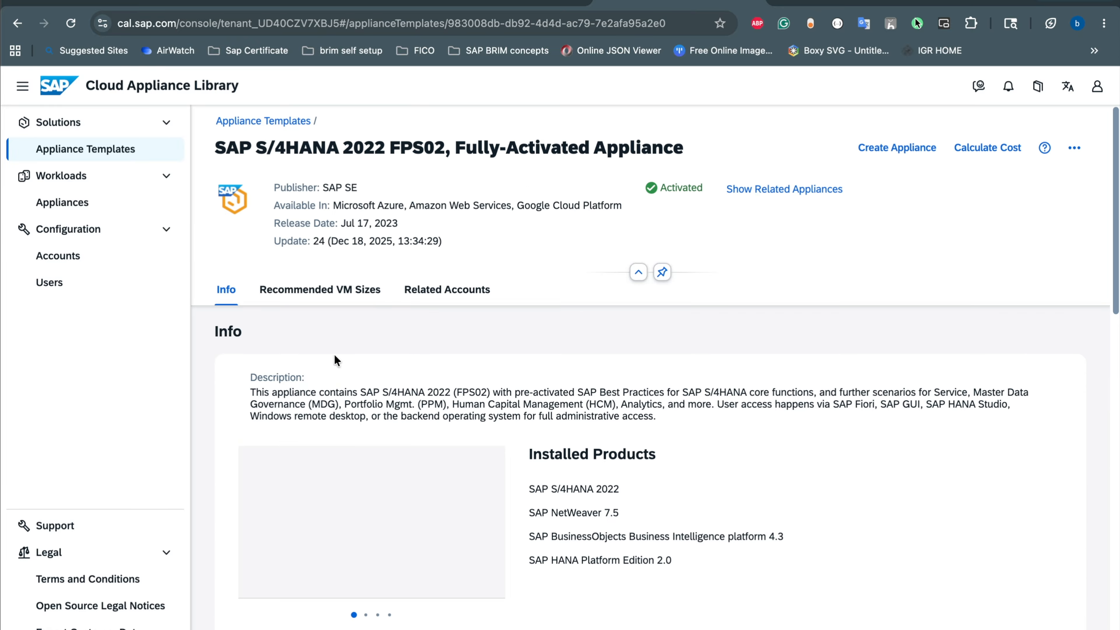
click(896, 148)
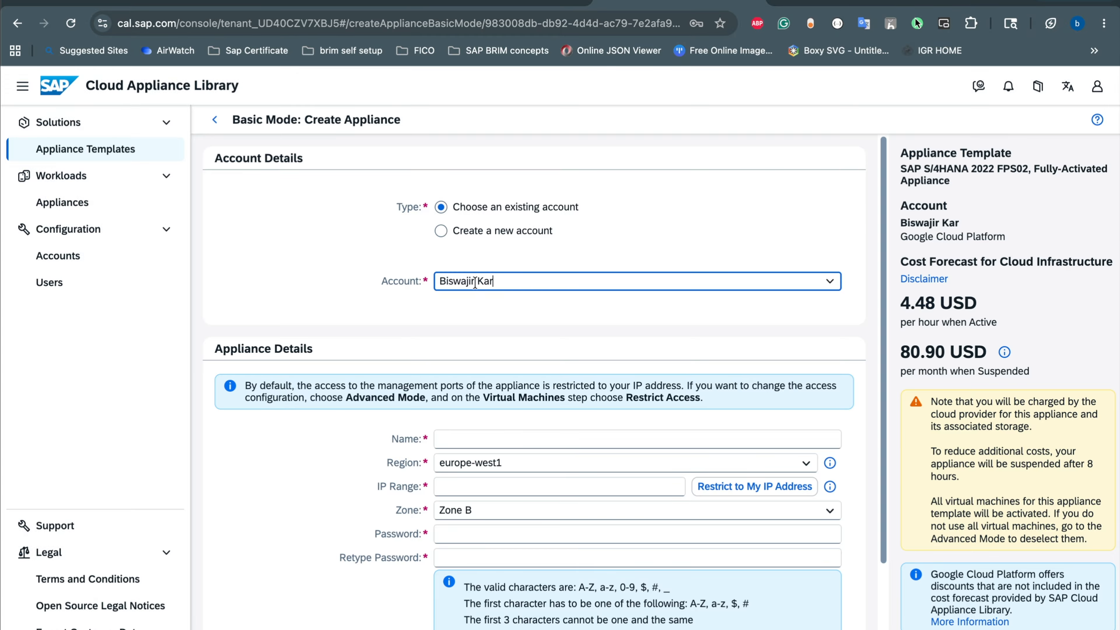
scroll(542, 276, down, 2)
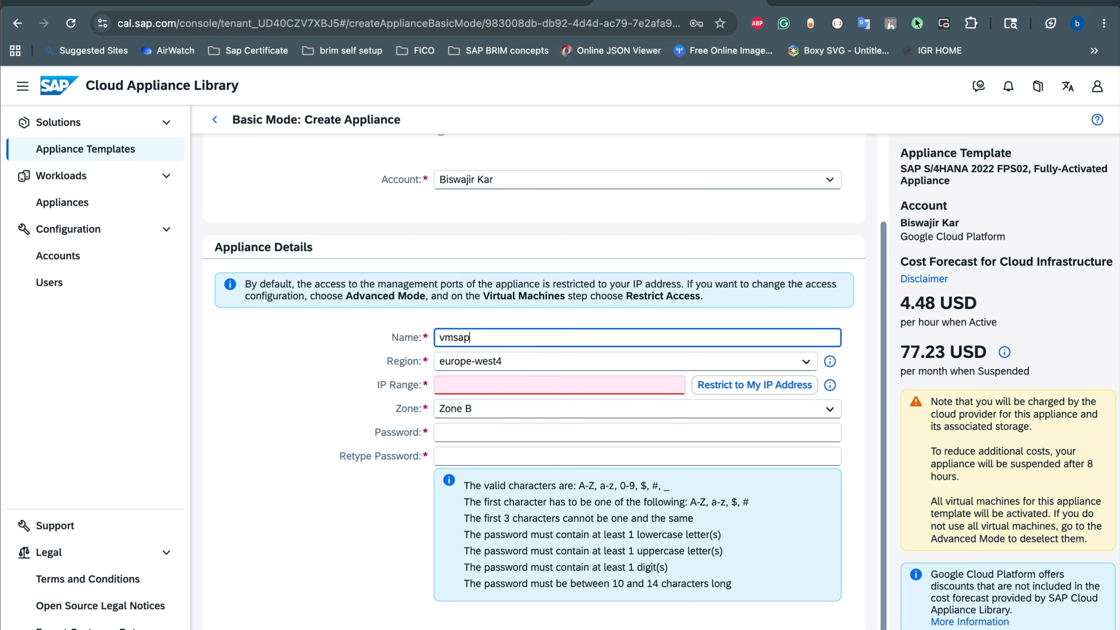
text(calbk)
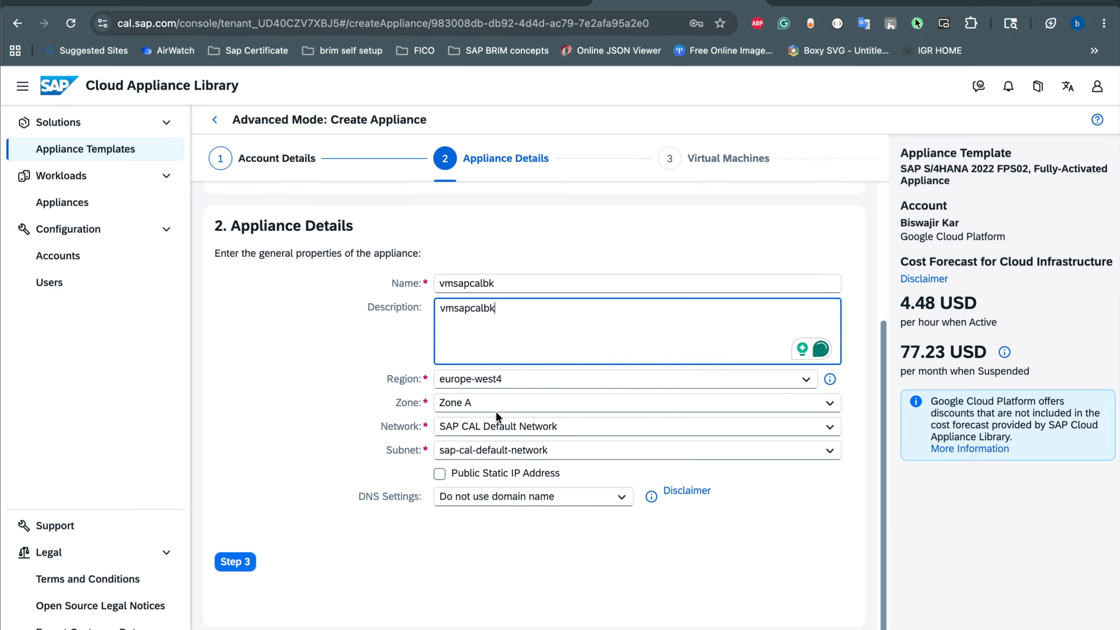
Choose SAP CAL Default Network for the appliance, enable a public static IP address, and proceed to the virtual machine settings
click(508, 427)
click(502, 441)
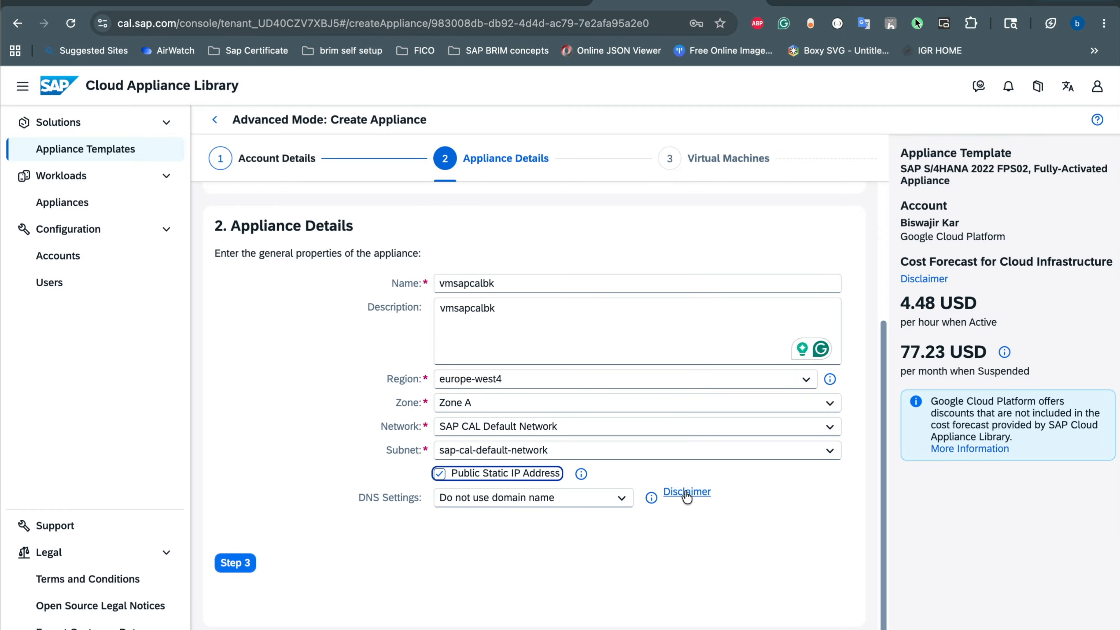
click(235, 561)
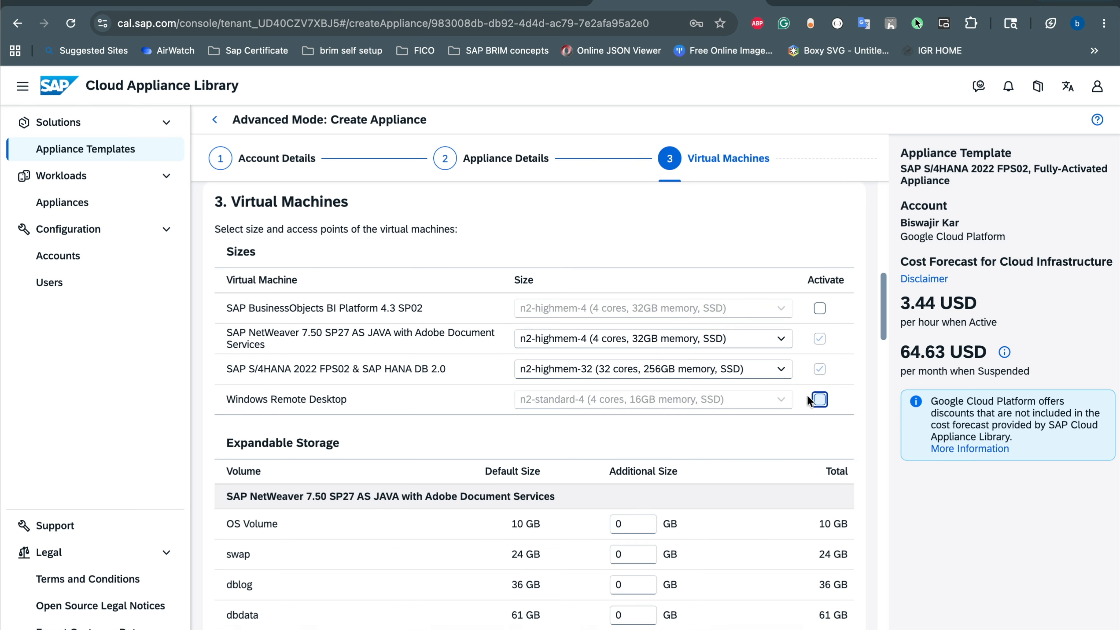
Activate the Windows Remote Desktop virtual machine and clear the IP restrictions on the appliance's access points
click(818, 399)
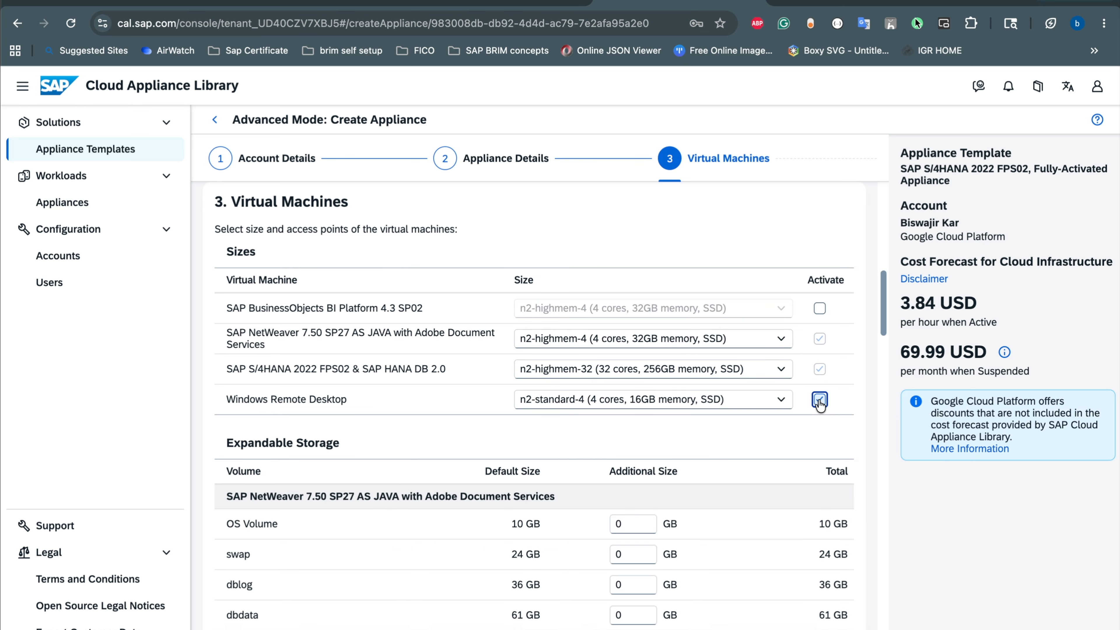
scroll(770, 258, down, 1)
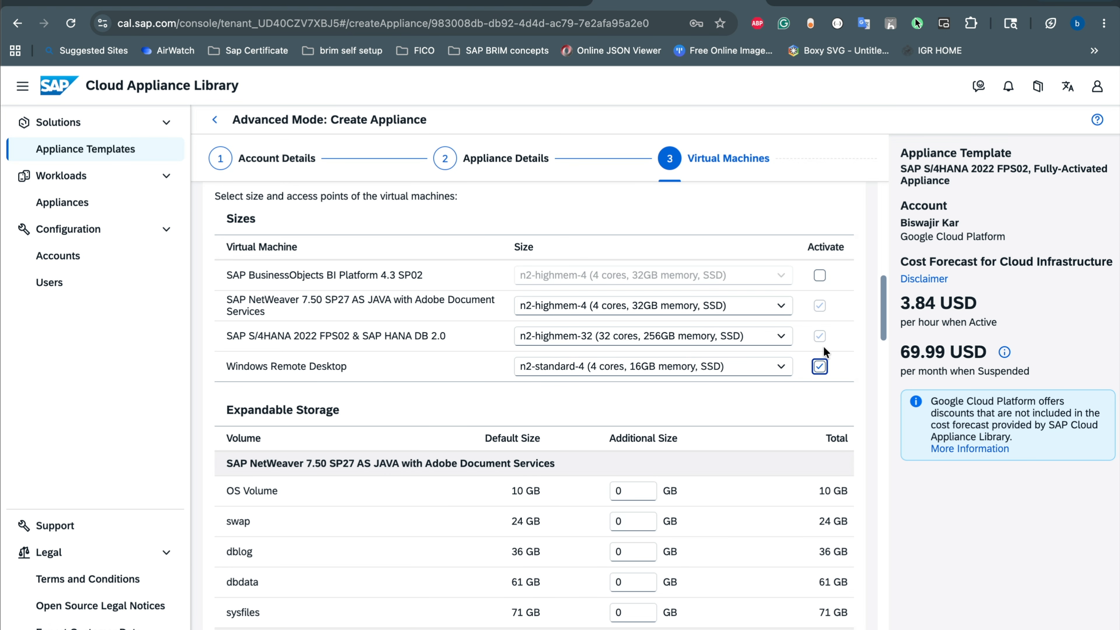
scroll(831, 368, down, 15)
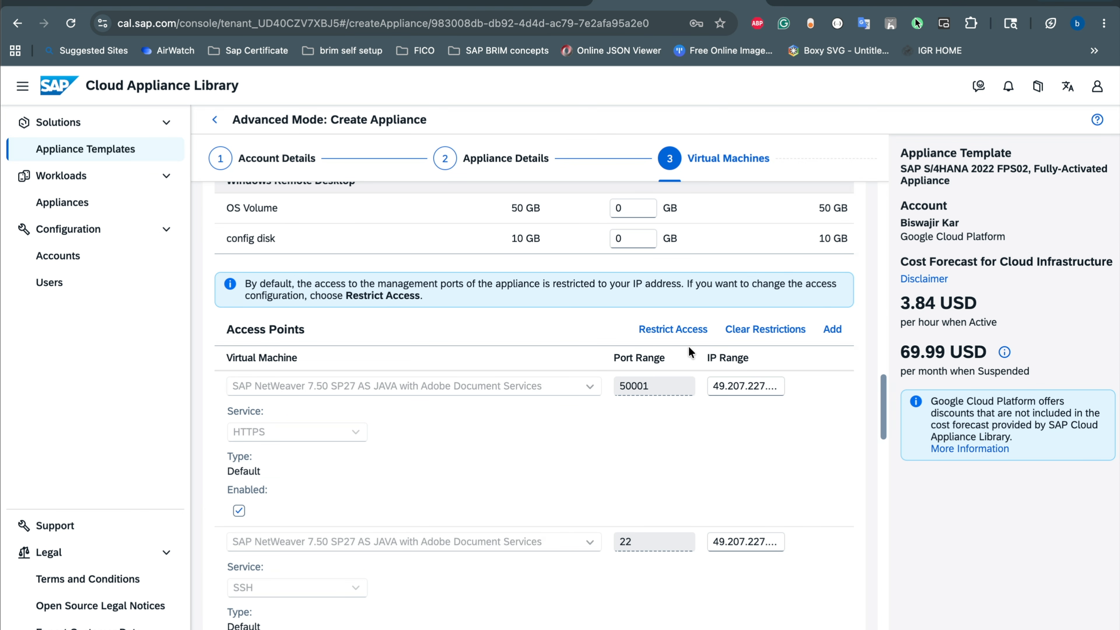
click(745, 331)
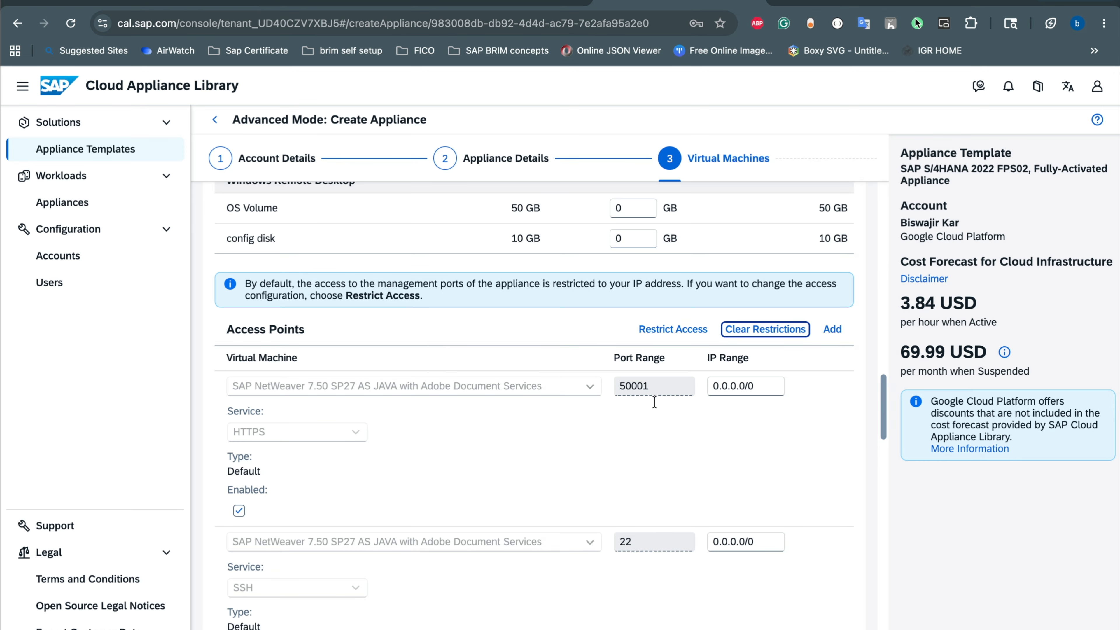
Enter and retype the appliance's master password, choose manual activation and suspension, and review the appliance for creation
scroll(728, 396, down, 10)
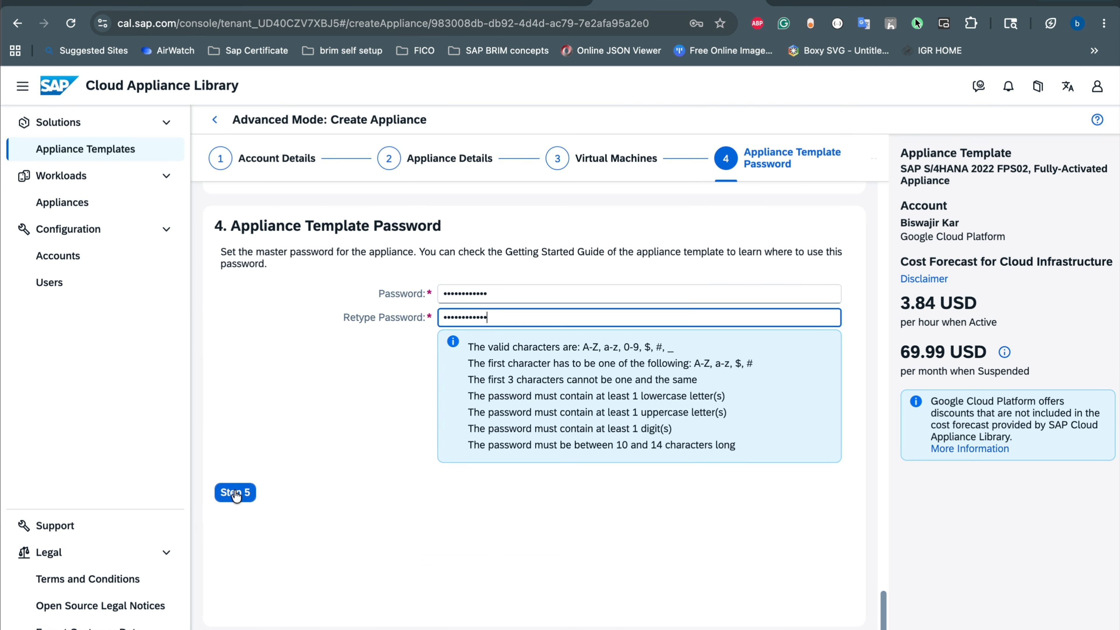
click(233, 559)
click(304, 396)
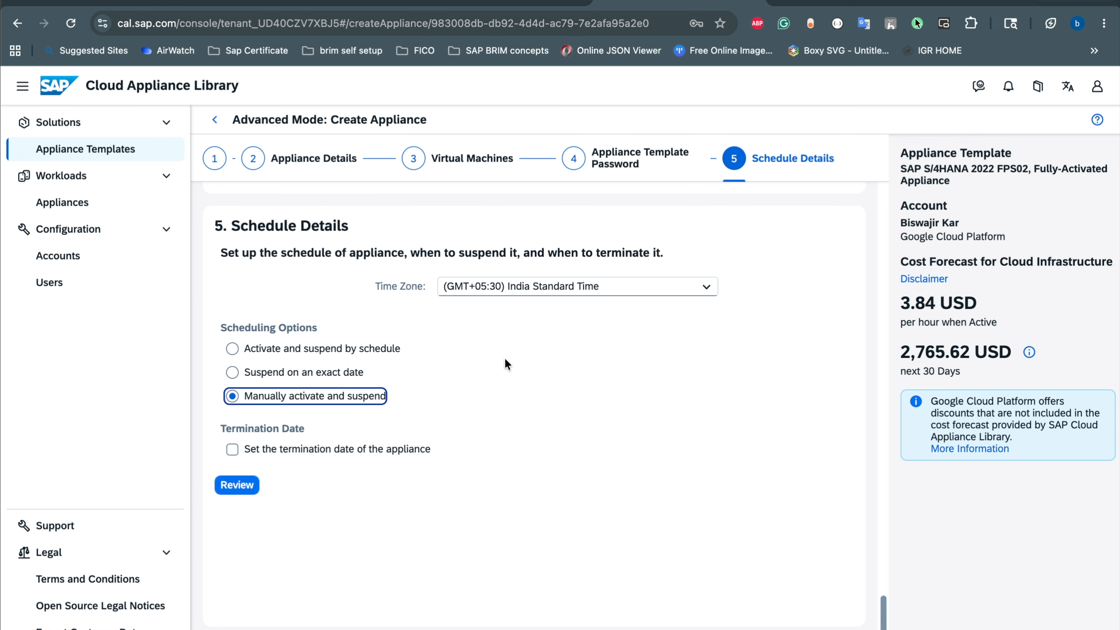
click(220, 487)
scroll(523, 279, down, 10)
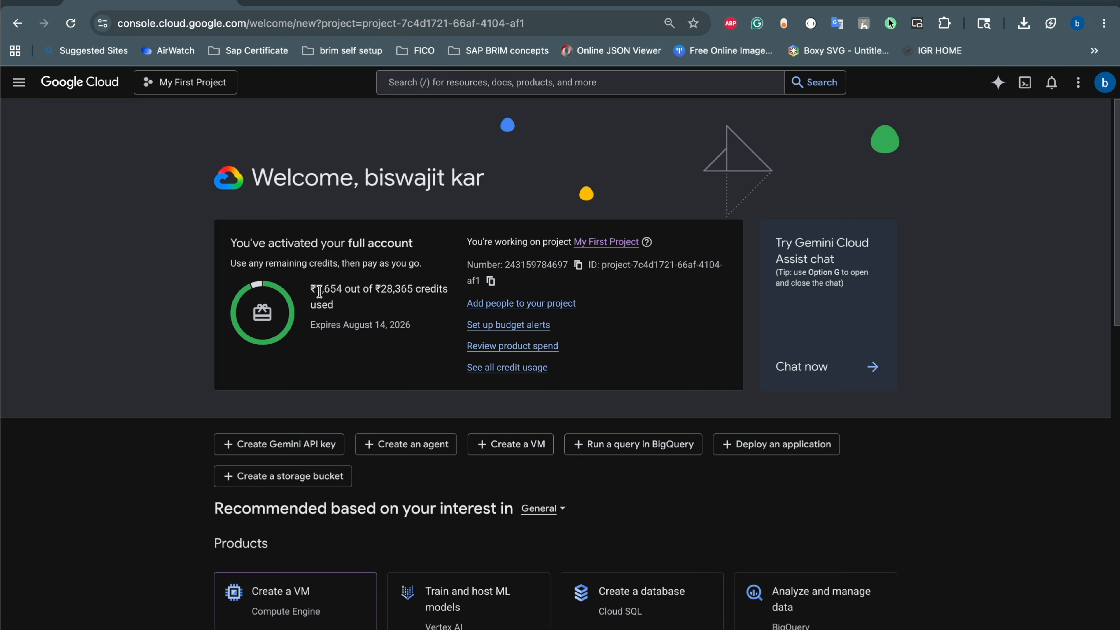
Examine the used credits on Google Cloud's welcome page and the appliance and virtual machine statuses of "vmsapcalbk" in SAP Cloud Appliance Library
drag(315, 290, 342, 289)
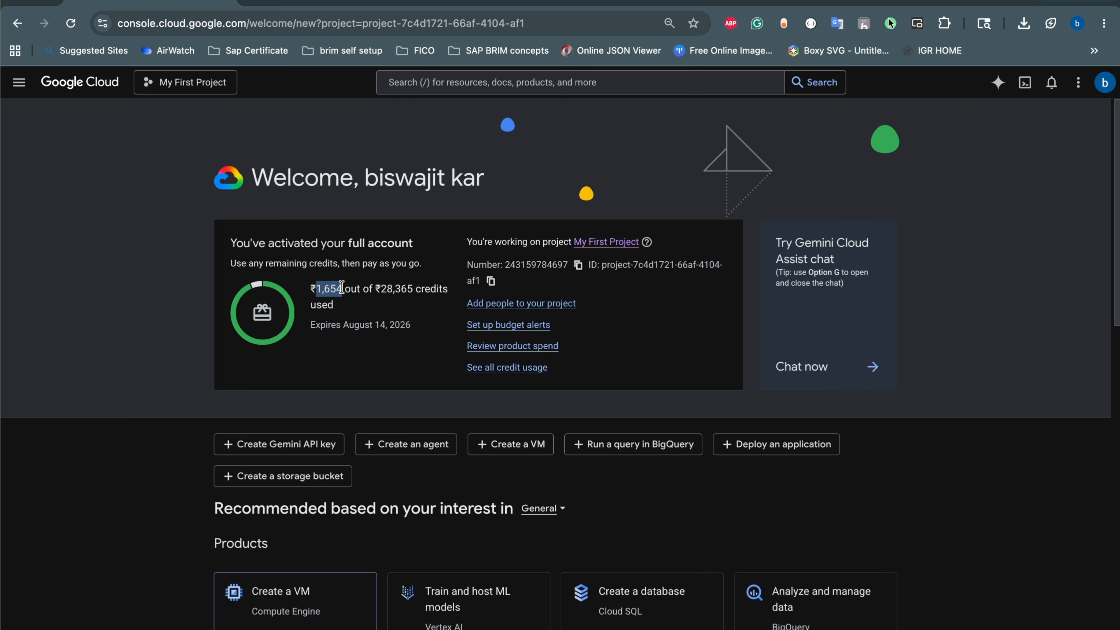
click(331, 327)
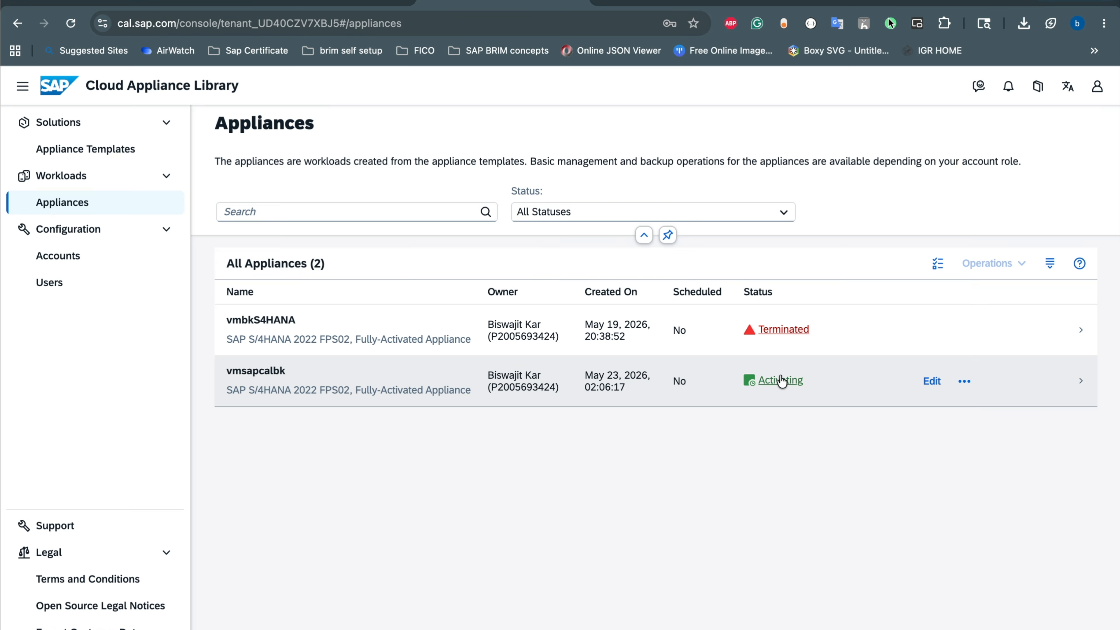
click(772, 382)
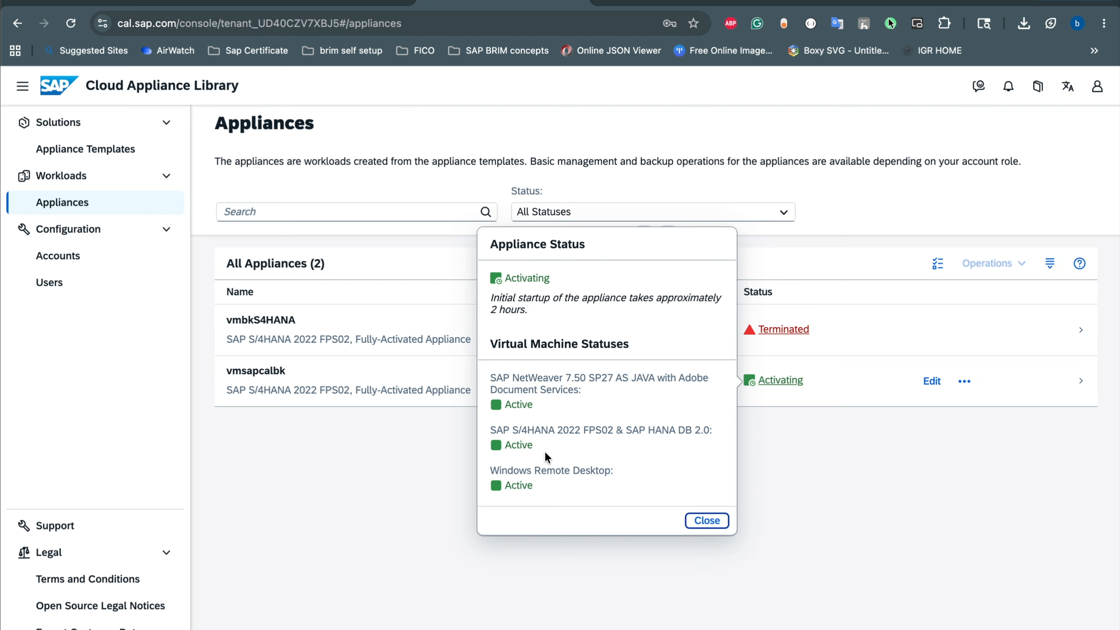
drag(491, 298, 539, 310)
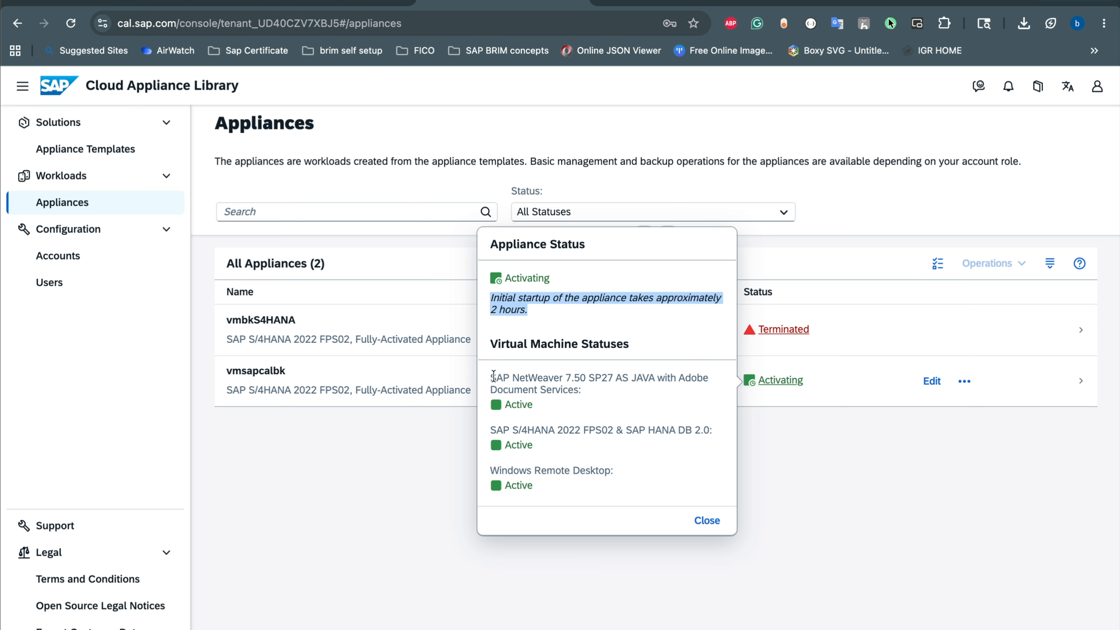
drag(493, 375, 585, 390)
click(525, 406)
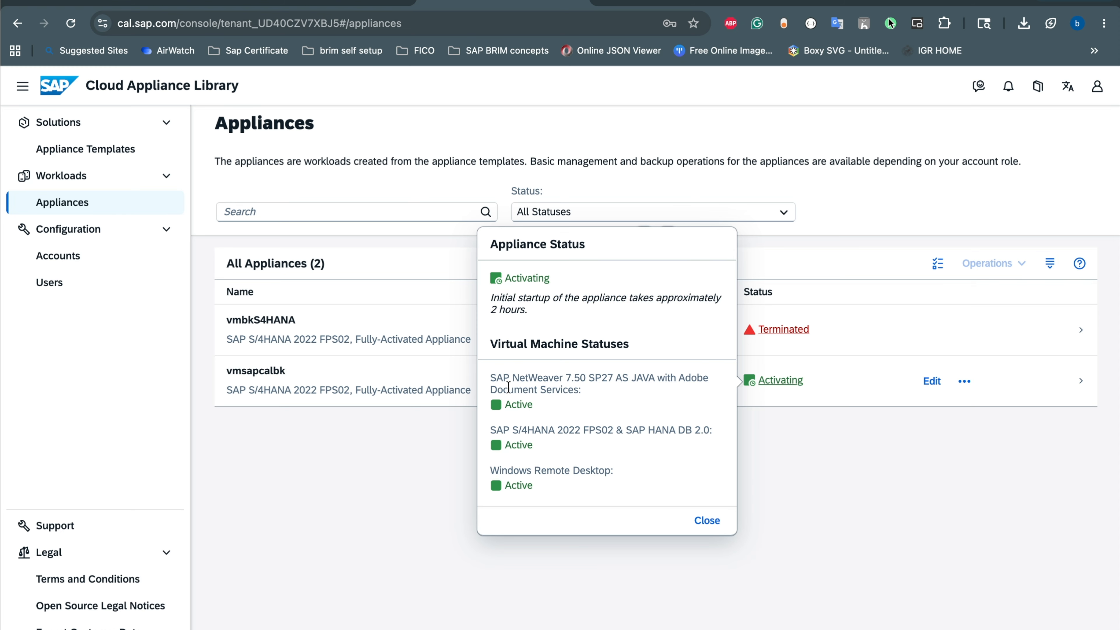
drag(496, 382, 592, 394)
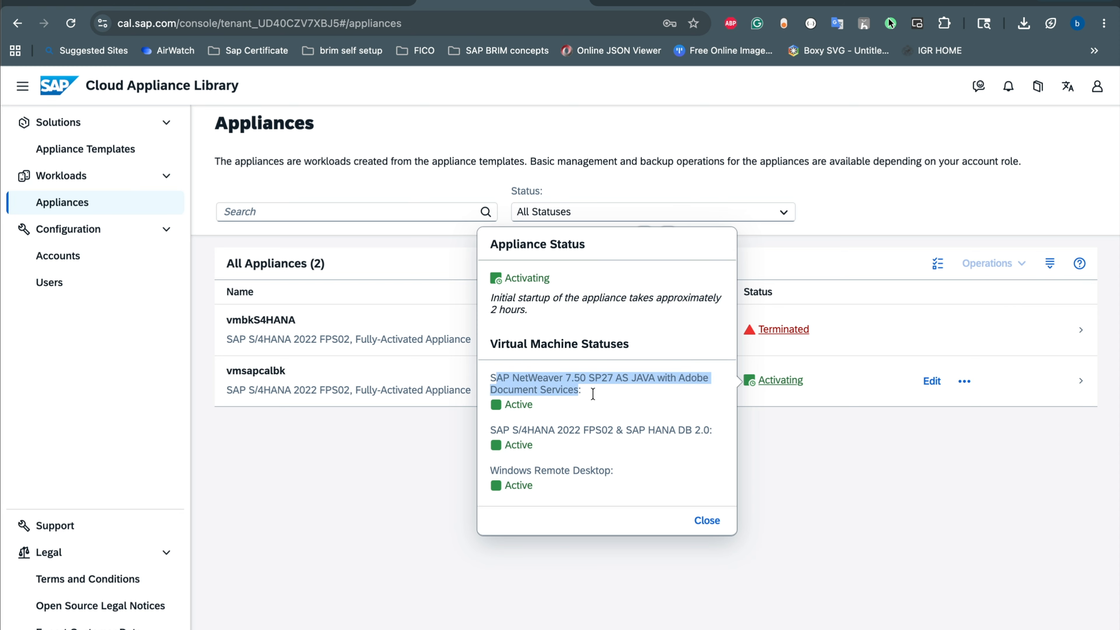
click(769, 432)
Compare the status details of the "vmbkS4HANA" appliance with those of "vmsapcalbk", including its initial startup note
click(782, 329)
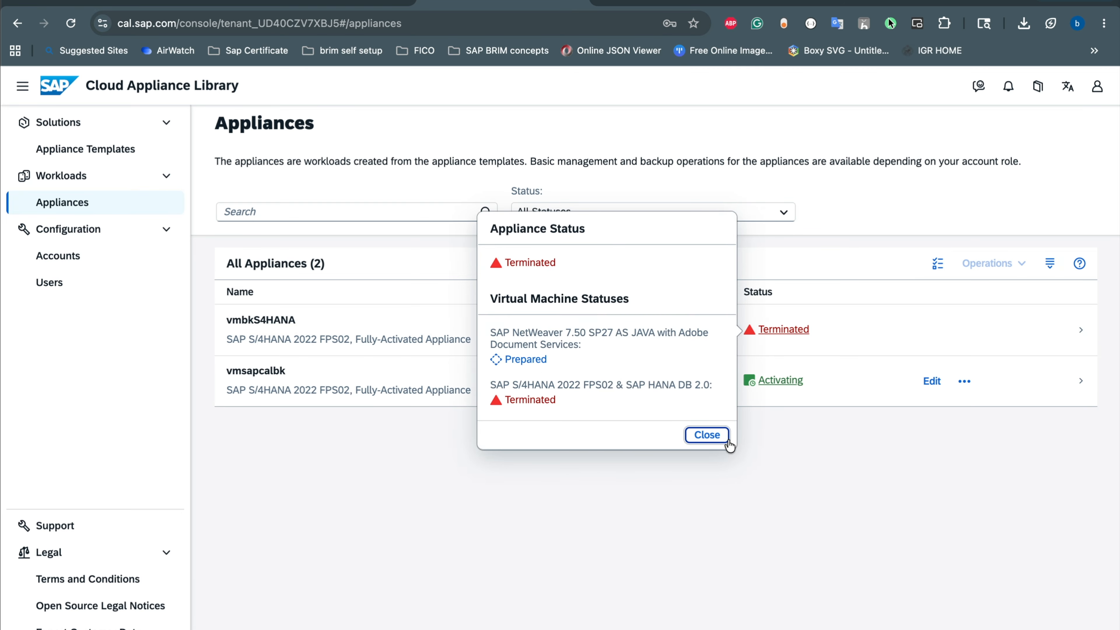
click(709, 437)
click(767, 388)
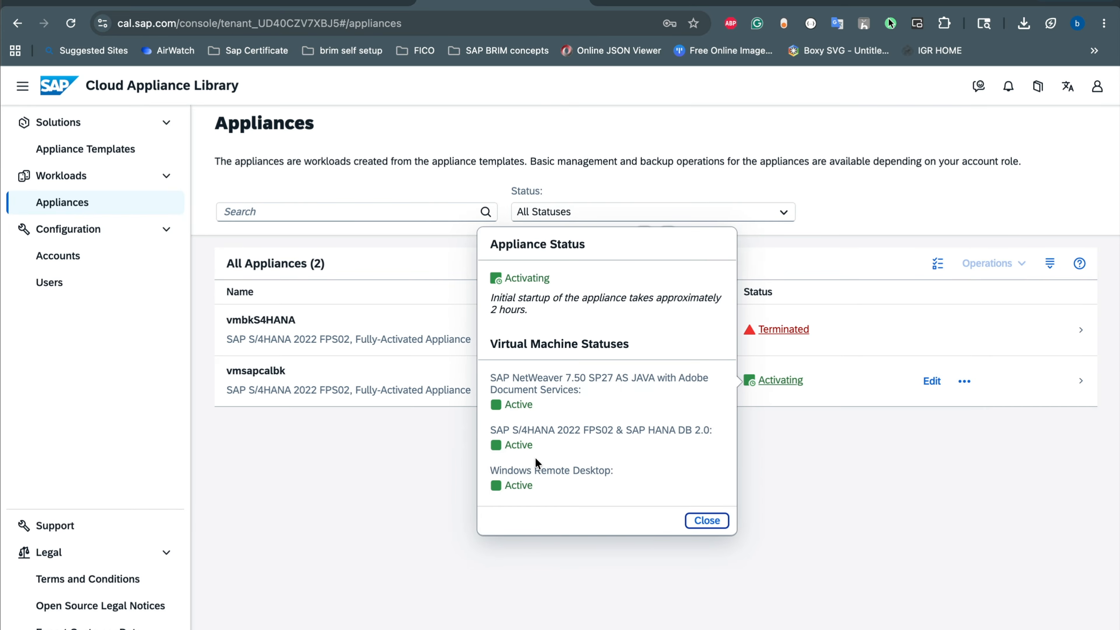
triple_click(555, 307)
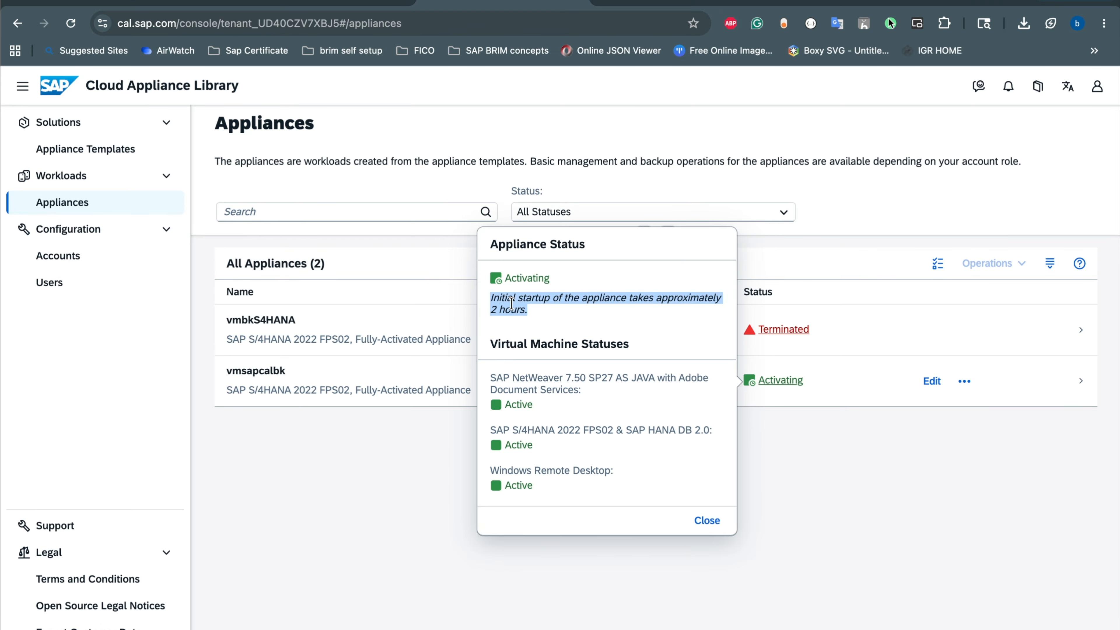
click(706, 521)
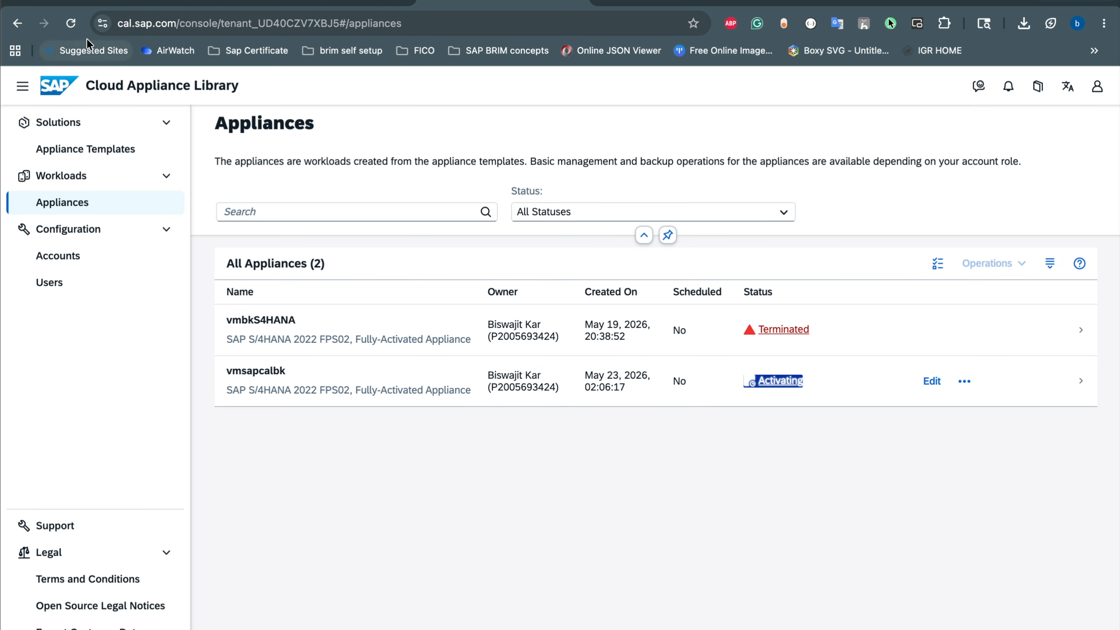
Return to Google Cloud and open the Compute Engine list of VM instances
click(102, 2)
click(297, 117)
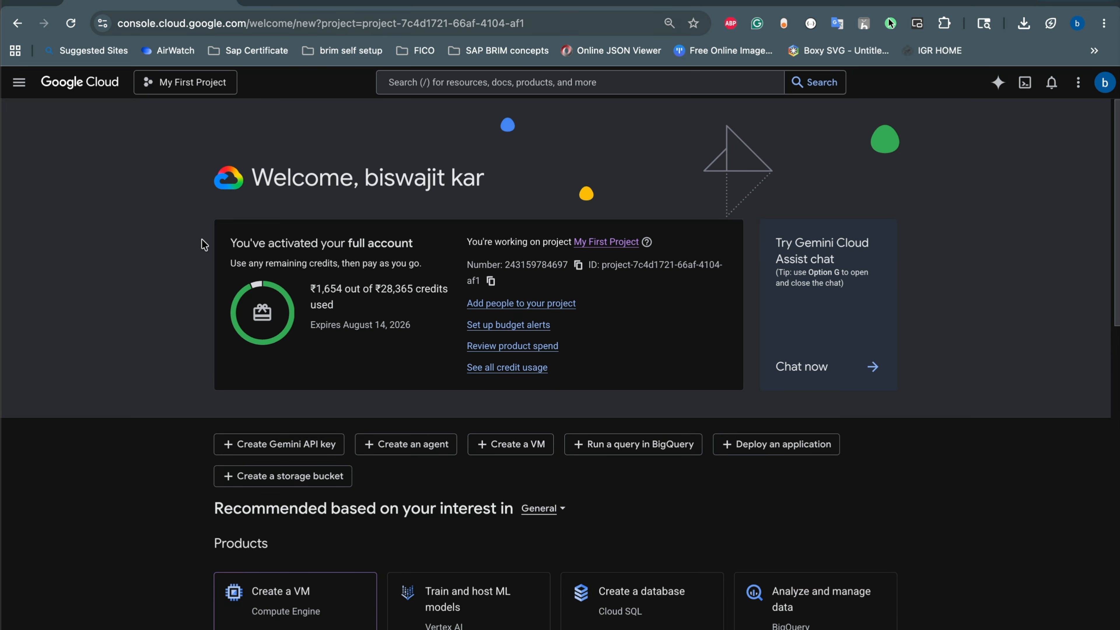
click(17, 82)
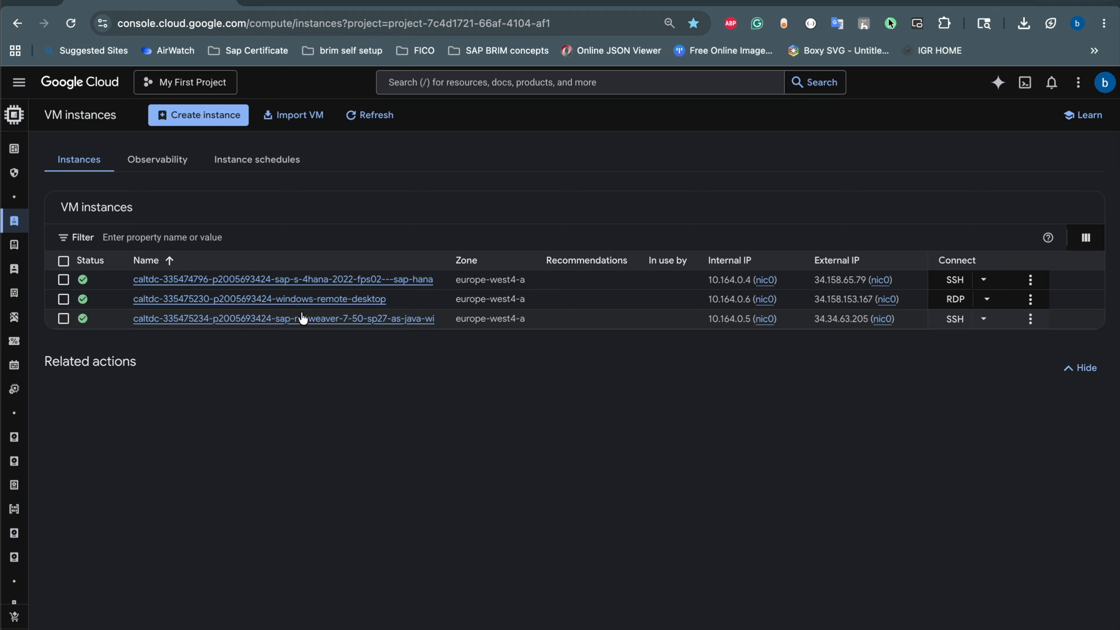
Search the Mac for "remote login", replace the search with "windows App", and launch Windows App
key(super+space)
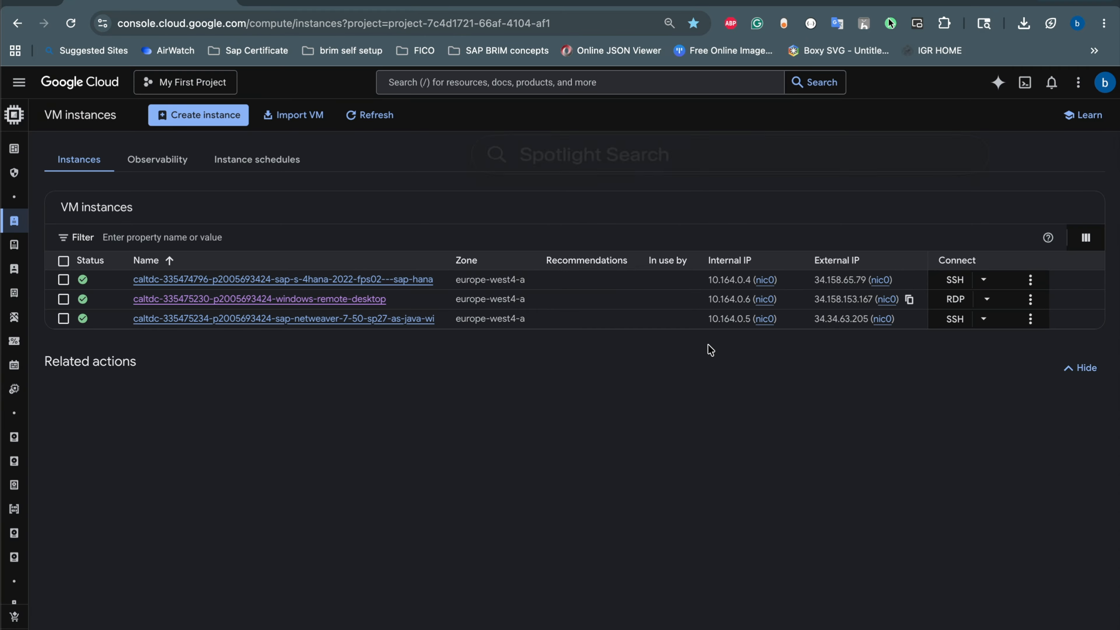
text(remote login)
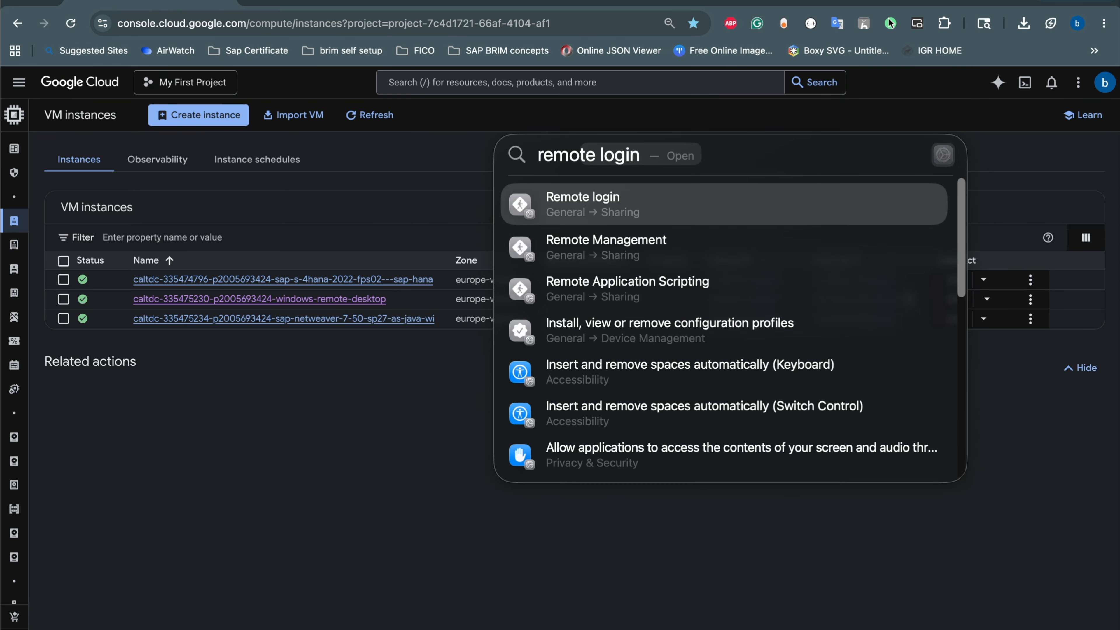
key(BackSpace)
key(BackSpace)
key(BackSpace)
key(BackSpace)
key(BackSpace)
key(BackSpace)
key(BackSpace)
key(BackSpace)
key(BackSpace)
key(BackSpace)
key(BackSpace)
key(BackSpace)
text(windows App)
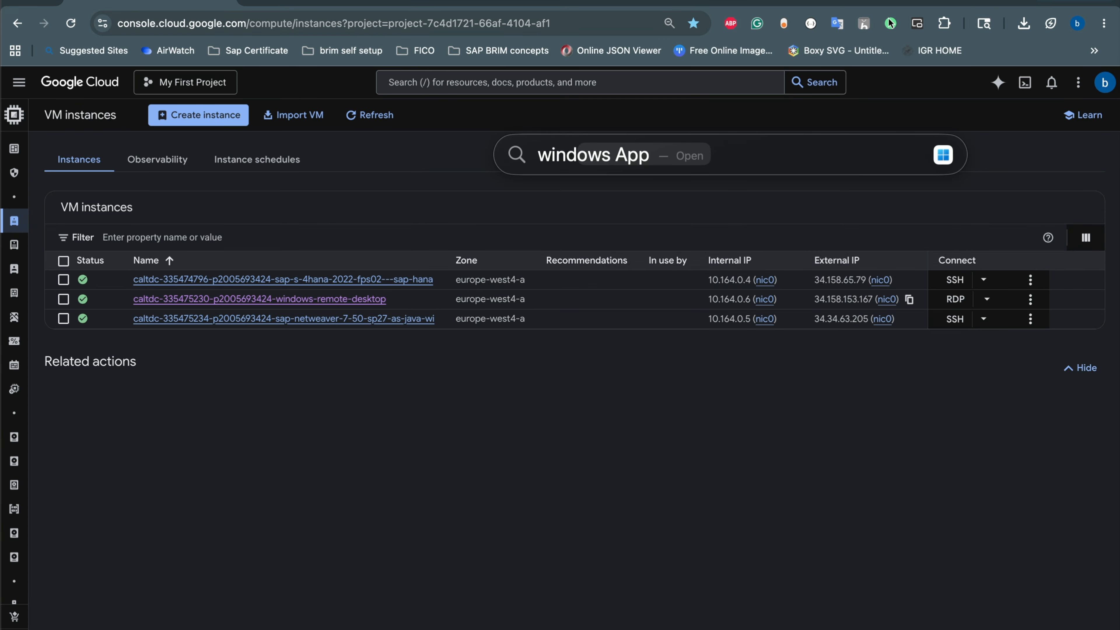
key(Return)
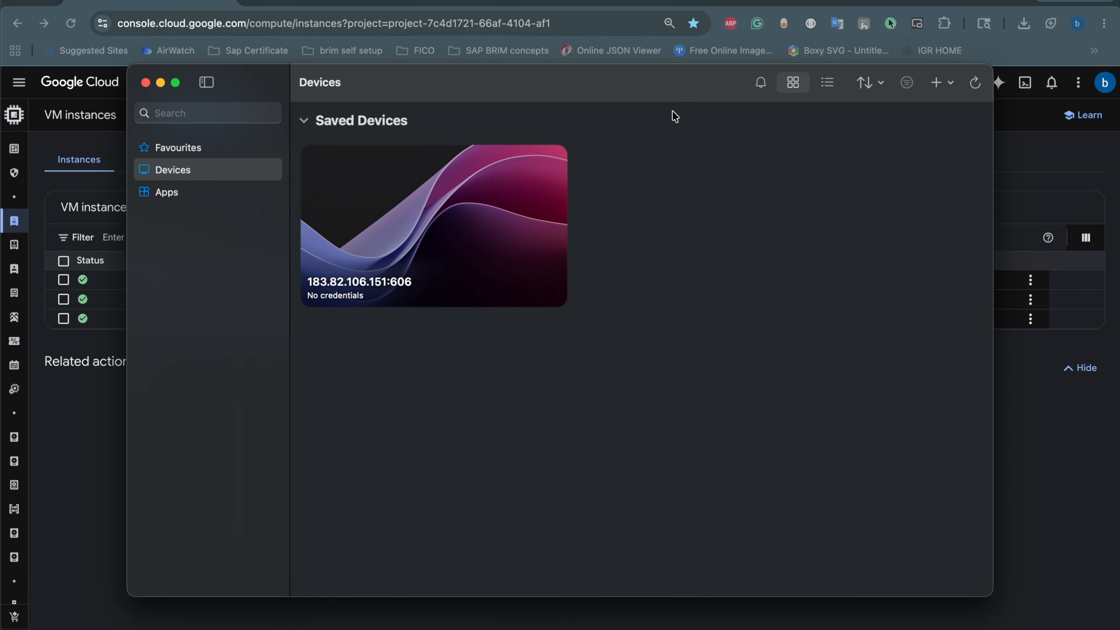
Add a PC in Windows App with PC name 34.158.153.167 and friendly name "sap cal"
click(936, 81)
click(888, 154)
click(936, 82)
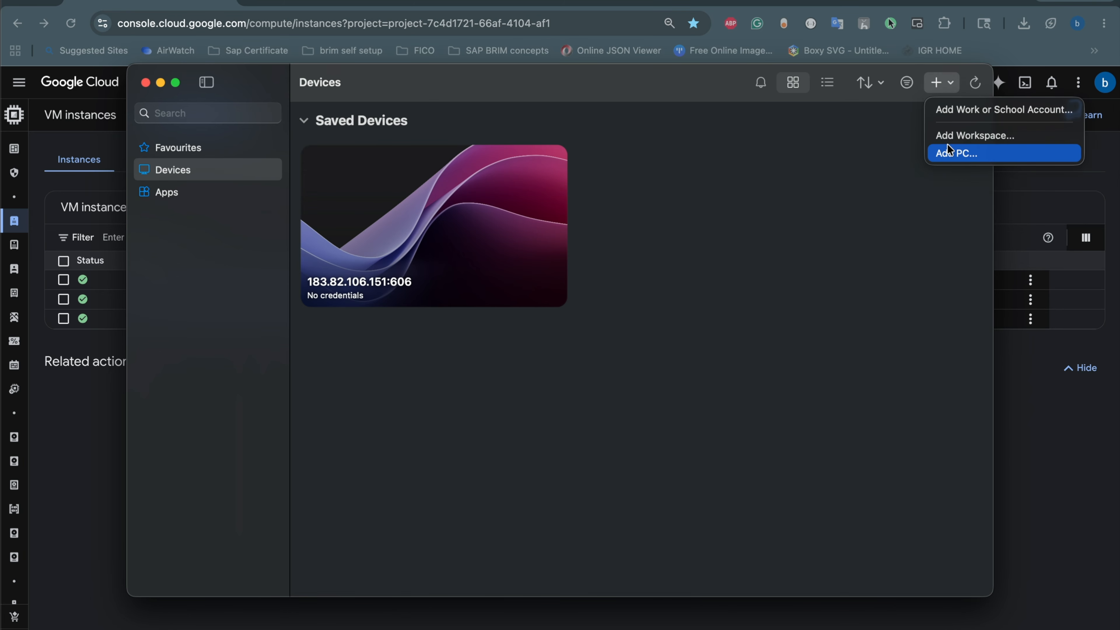
click(949, 152)
click(571, 269)
text(sap cal)
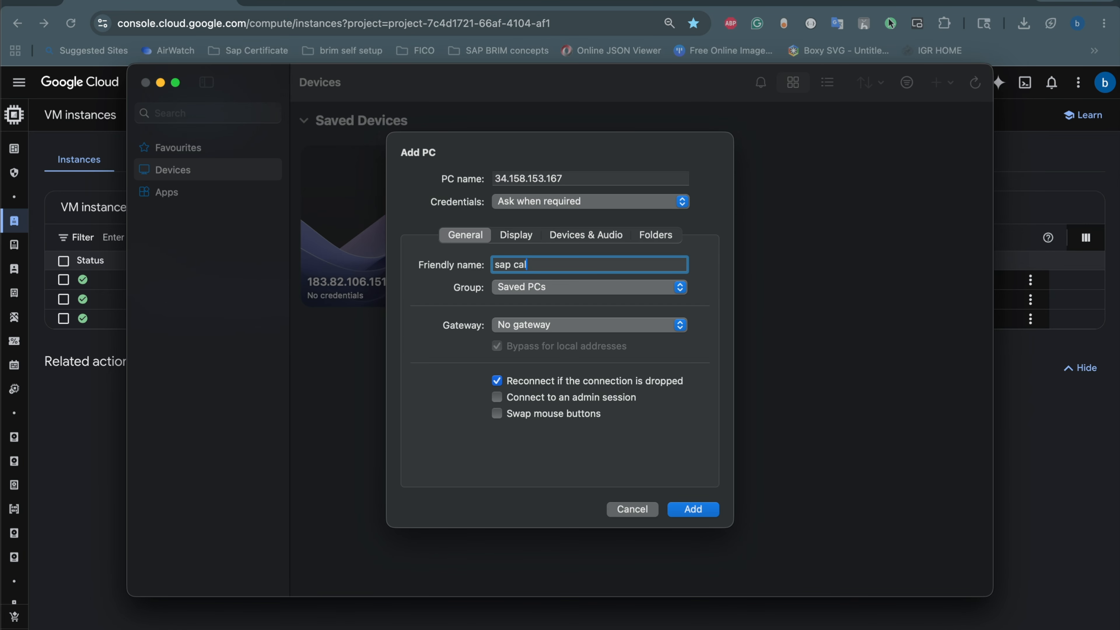
click(701, 510)
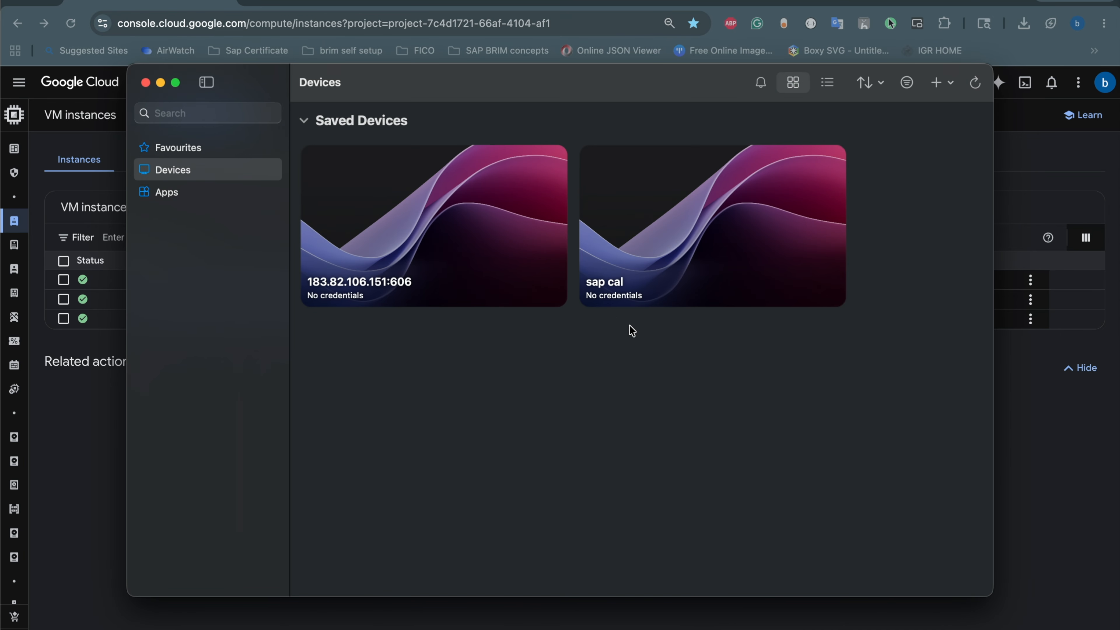
Connect to the "sap cal" PC as Administrator with the account password and accept the unverified certificate
double_click(627, 252)
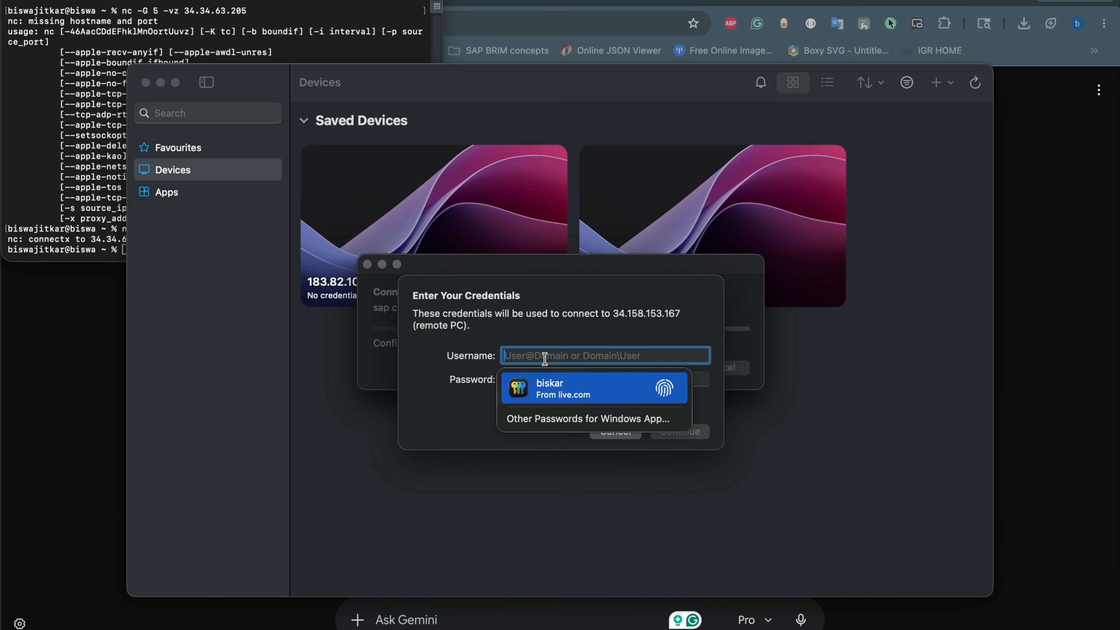
text(Administrator)
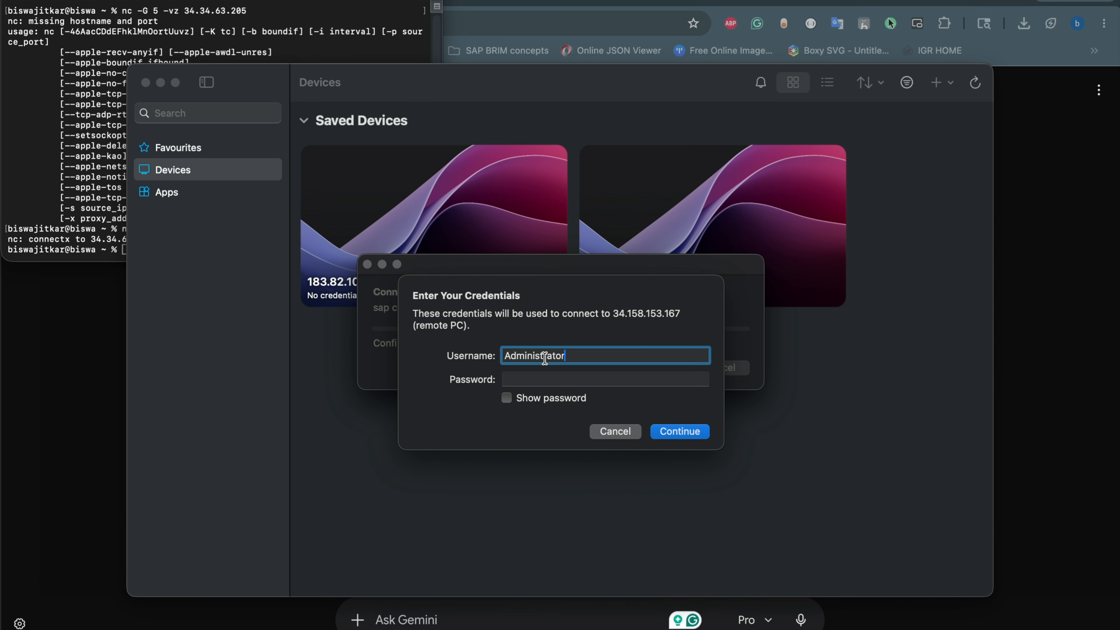
click(546, 378)
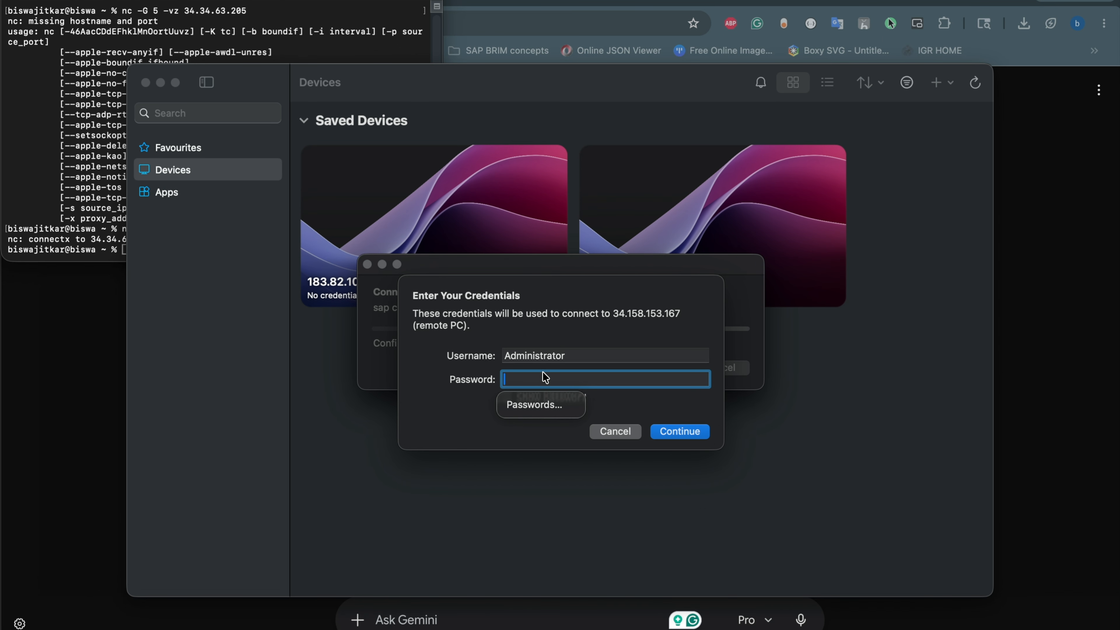
text(•••)
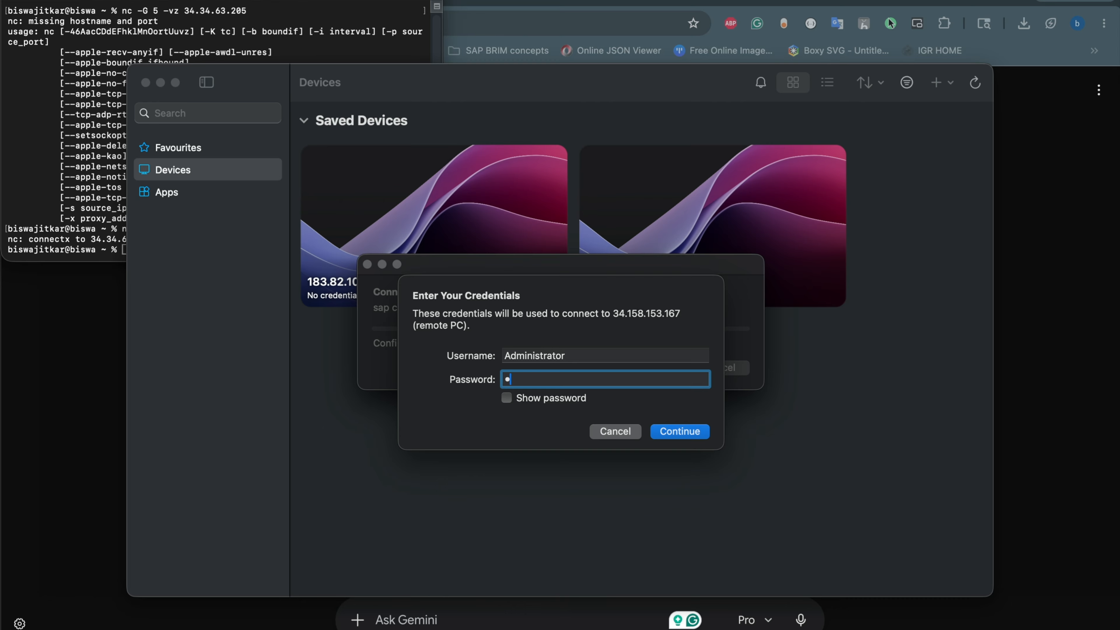
text(•••••••••)
key(Return)
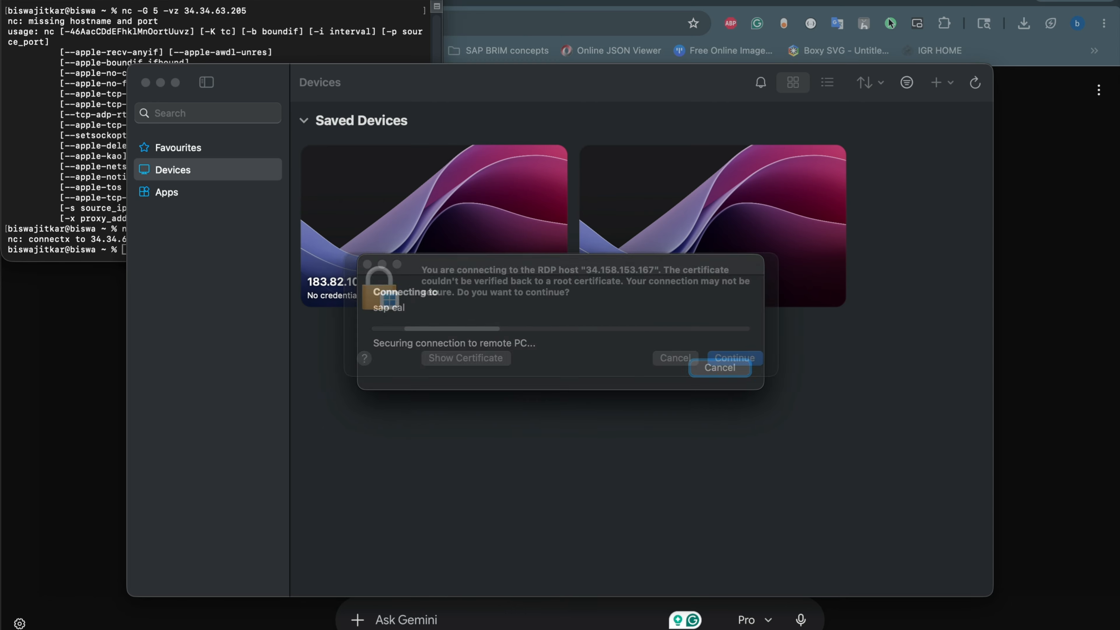
click(744, 380)
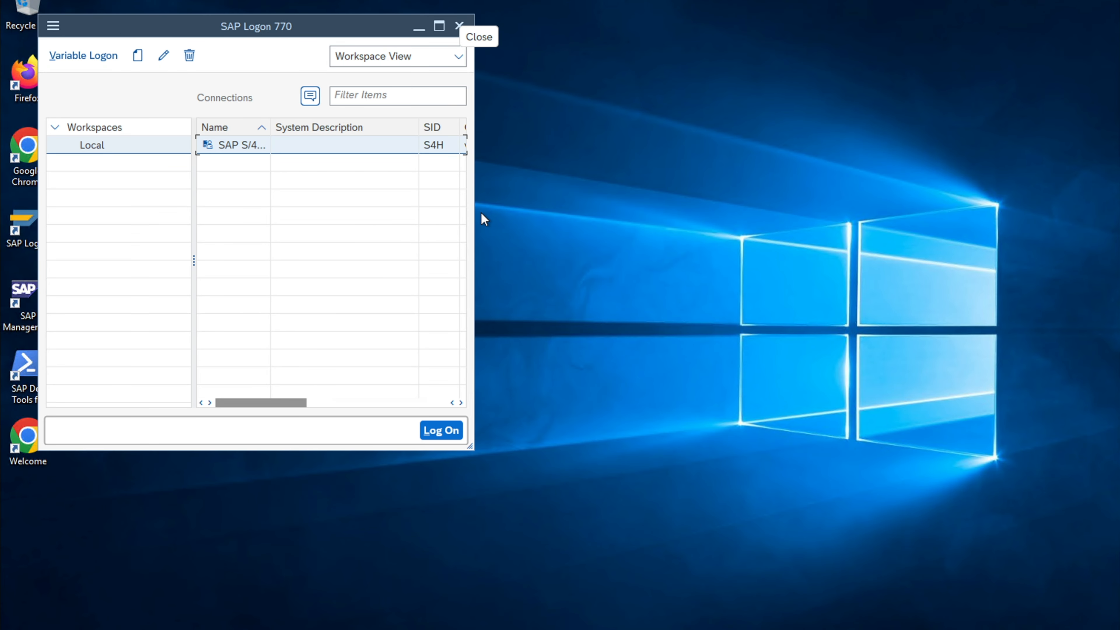
Try to log on to the S4H system from SAP Logon and widen the connection list's Name column
drag(293, 403, 357, 402)
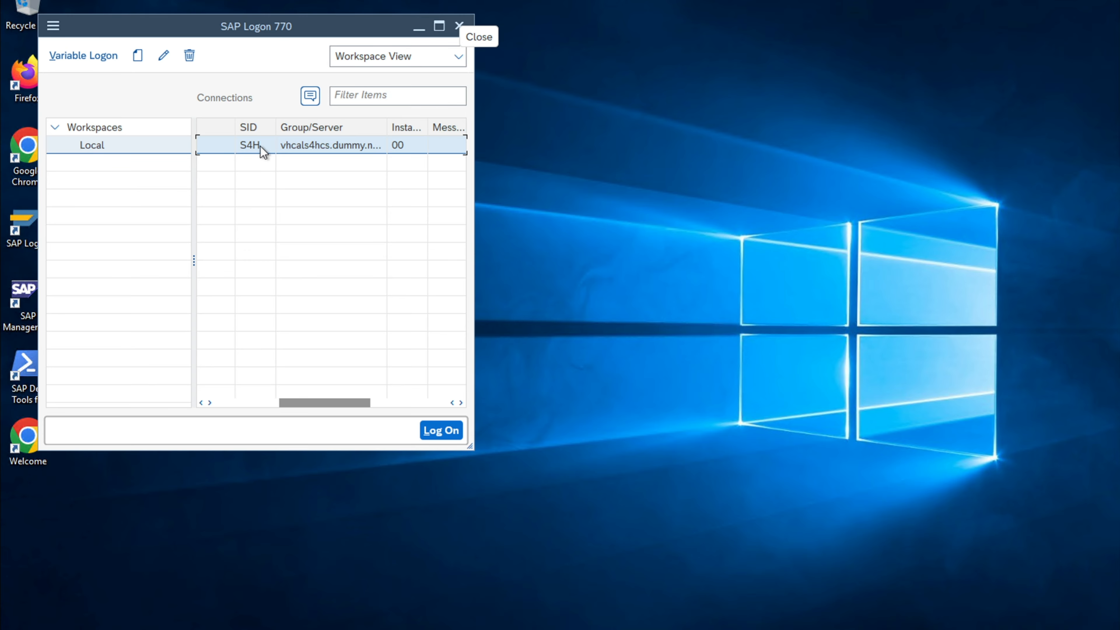
click(443, 430)
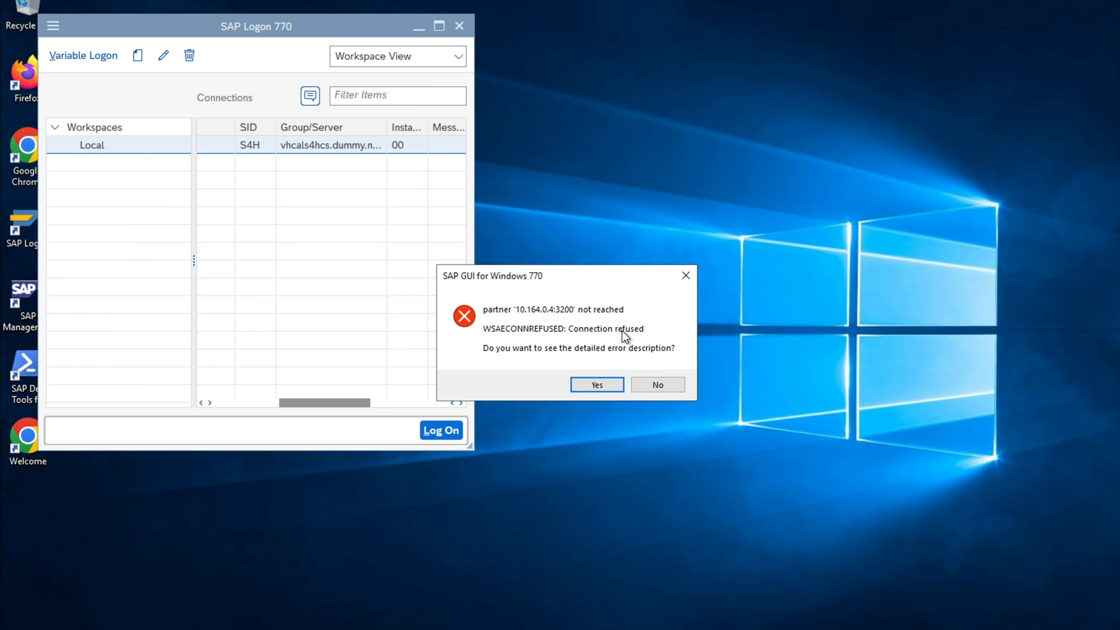
click(596, 385)
drag(270, 128, 328, 128)
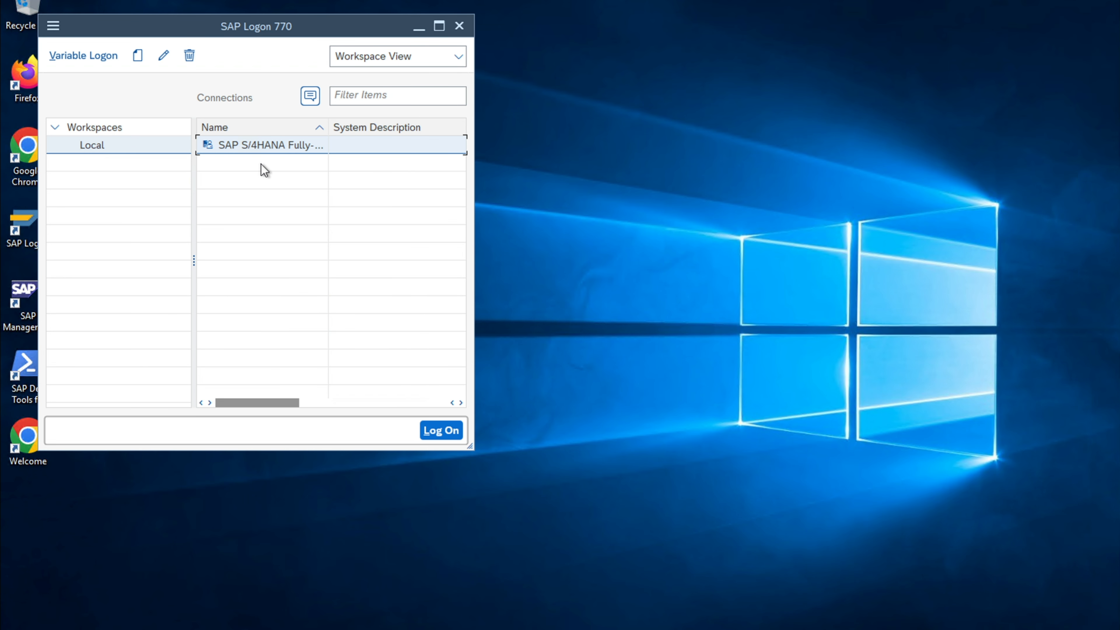
Open the remote Windows desktop's personalization settings and its display settings
right_click(202, 305)
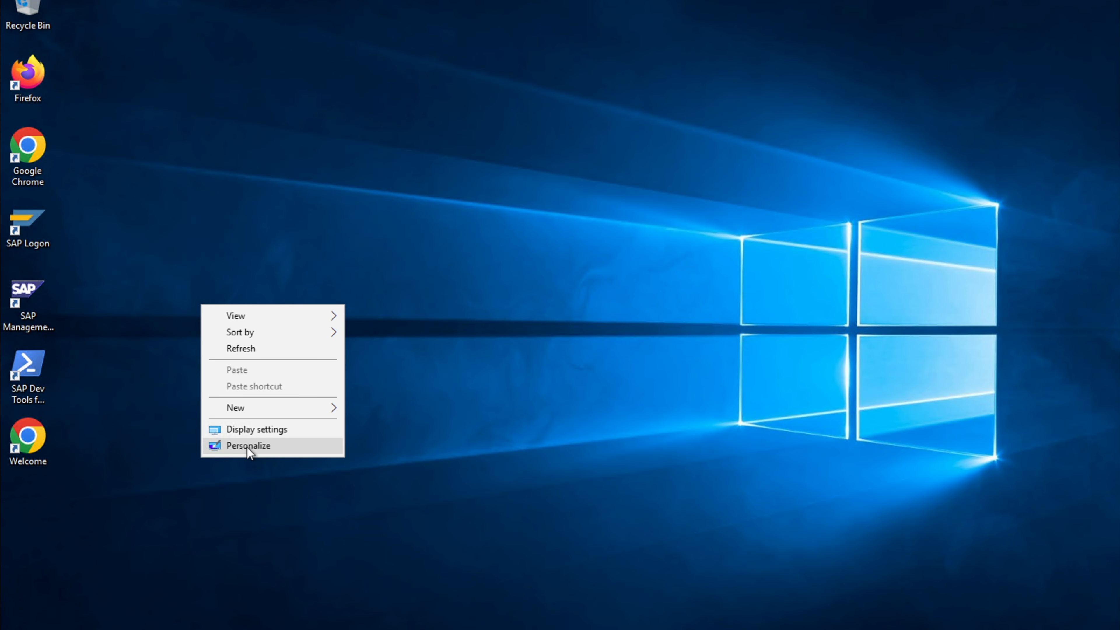
click(247, 446)
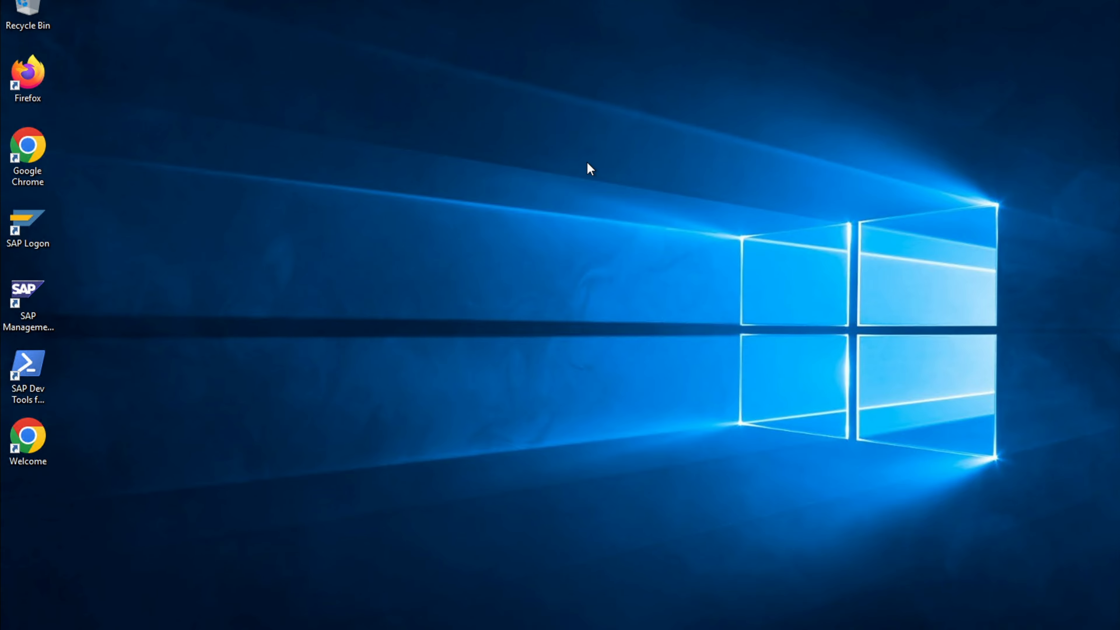
right_click(587, 163)
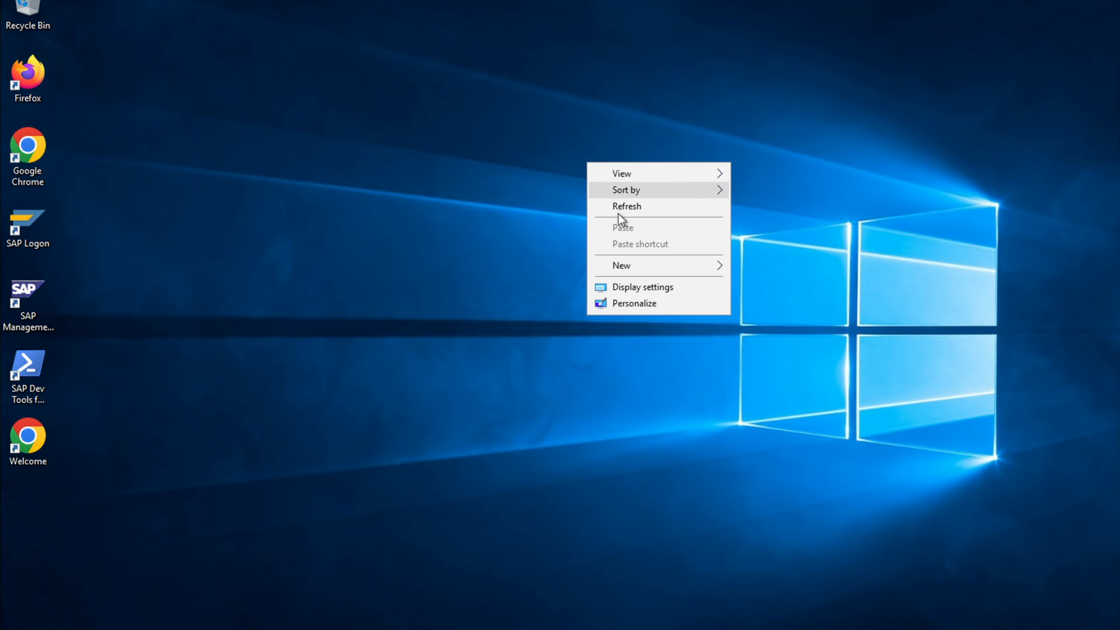
click(625, 287)
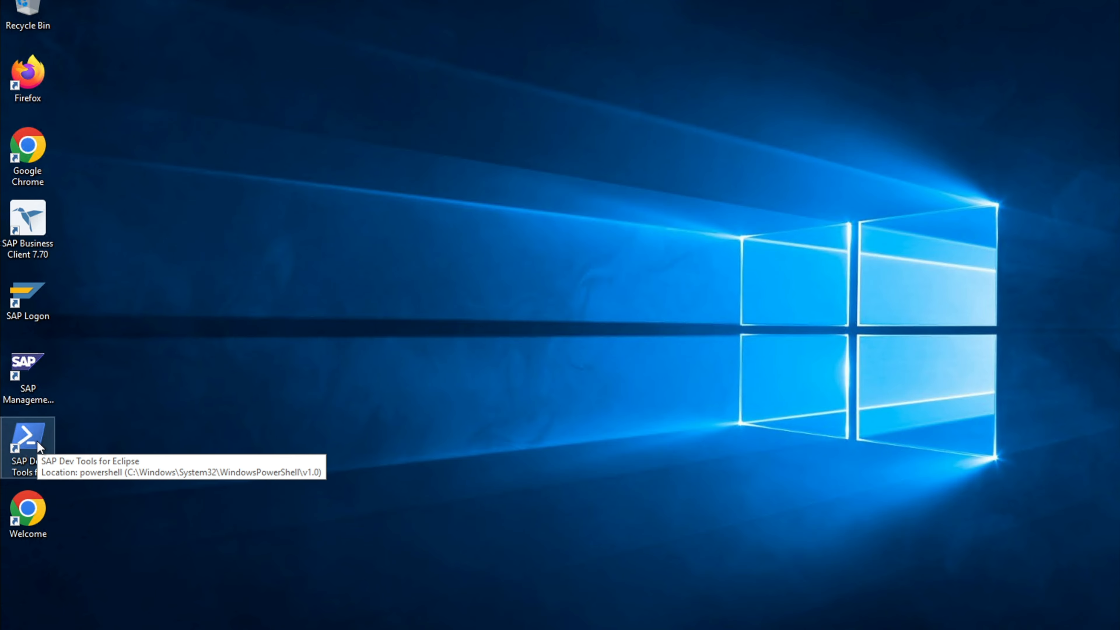
Launch SAP Dev Tools for Eclipse, look through its license agreement, close it, and open SAP Logon
double_click(37, 441)
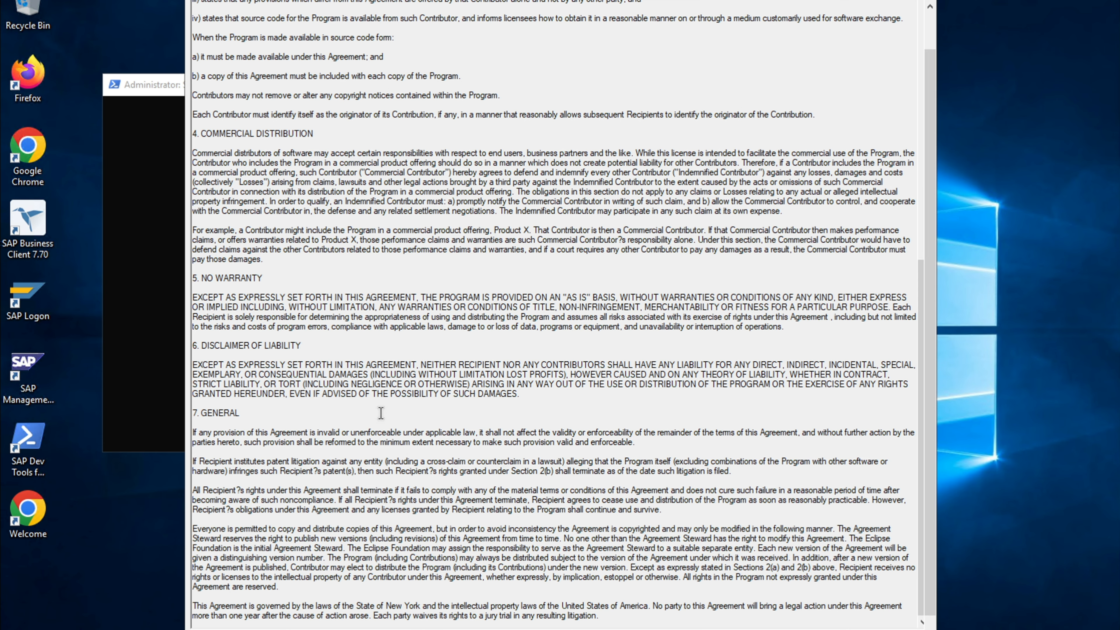
scroll(381, 413, up, 15)
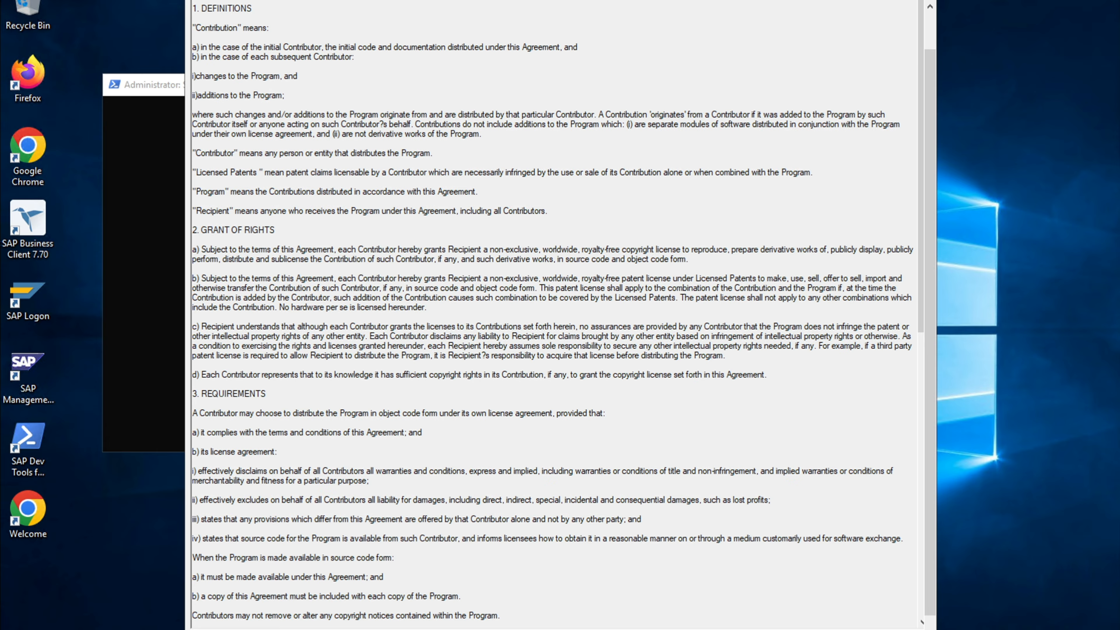
key(alt+F4)
click(126, 158)
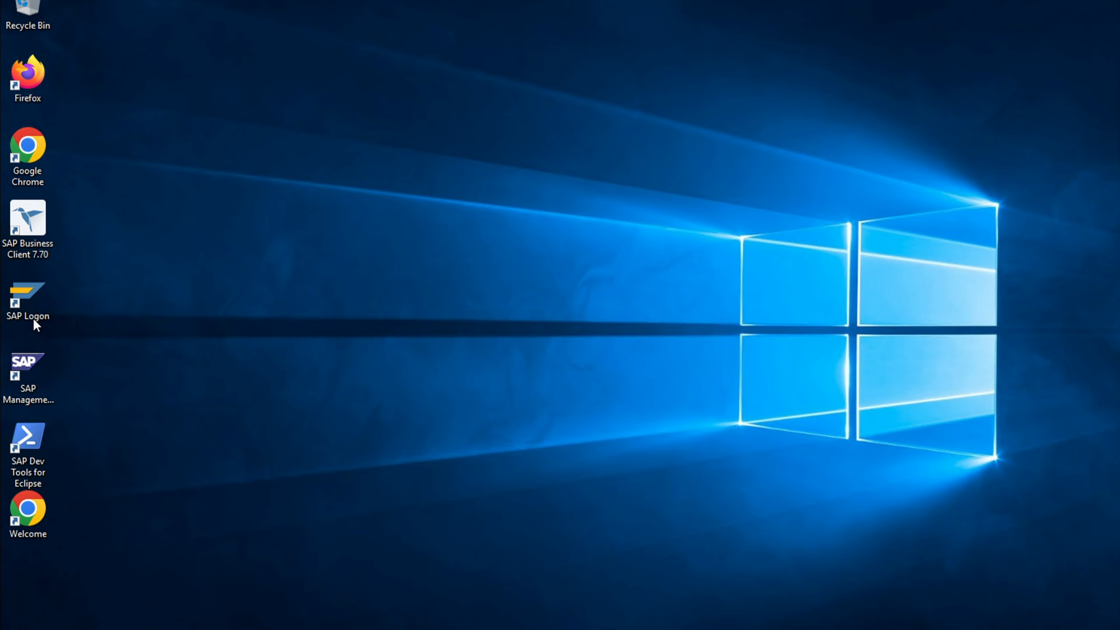
double_click(27, 297)
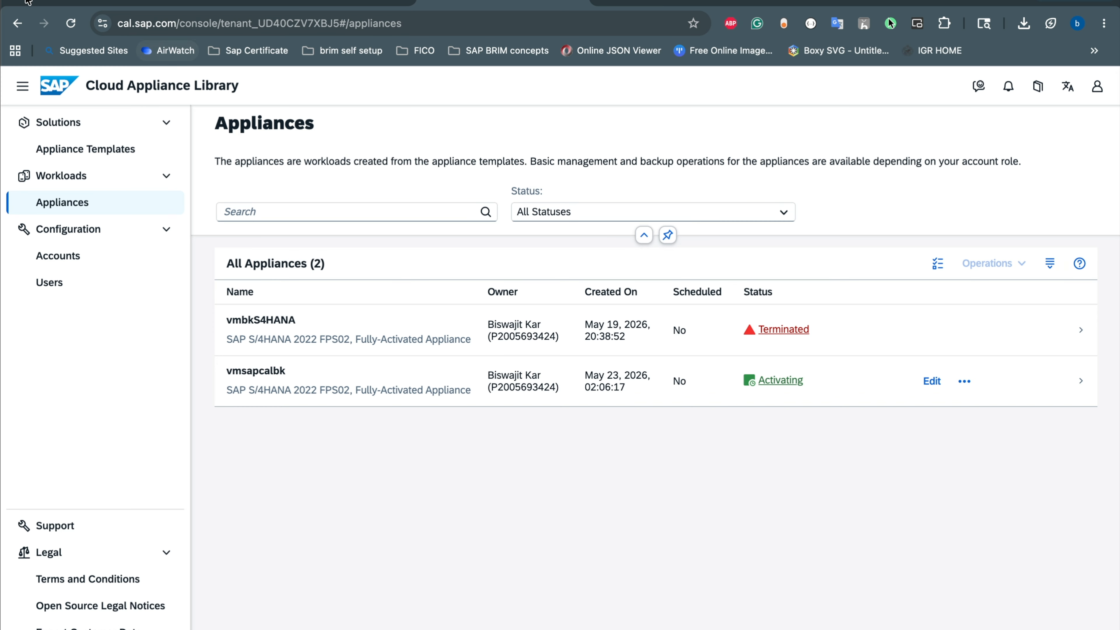
Refresh the appliance list in SAP Cloud Appliance Library and check the appliance and virtual machine statuses of "vmsapcalbk"
click(72, 23)
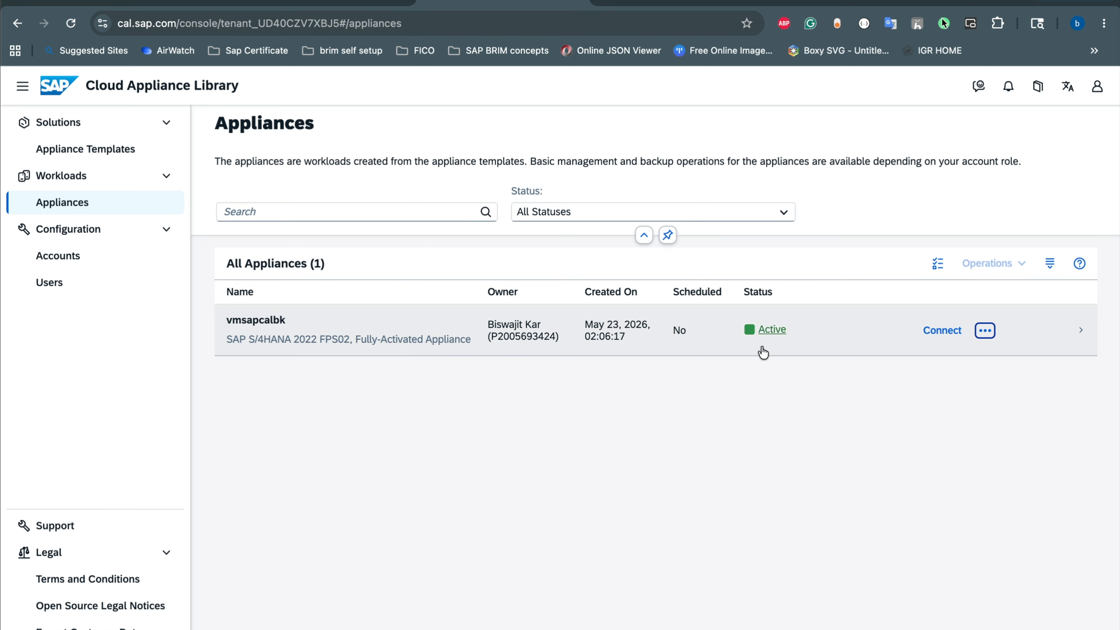
click(771, 334)
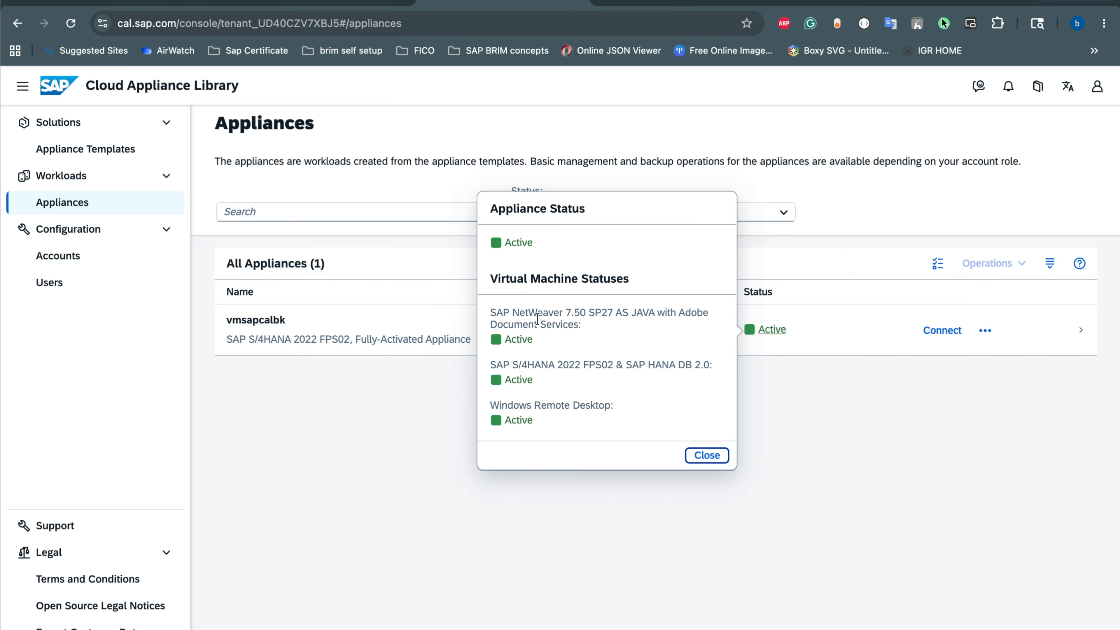
click(296, 464)
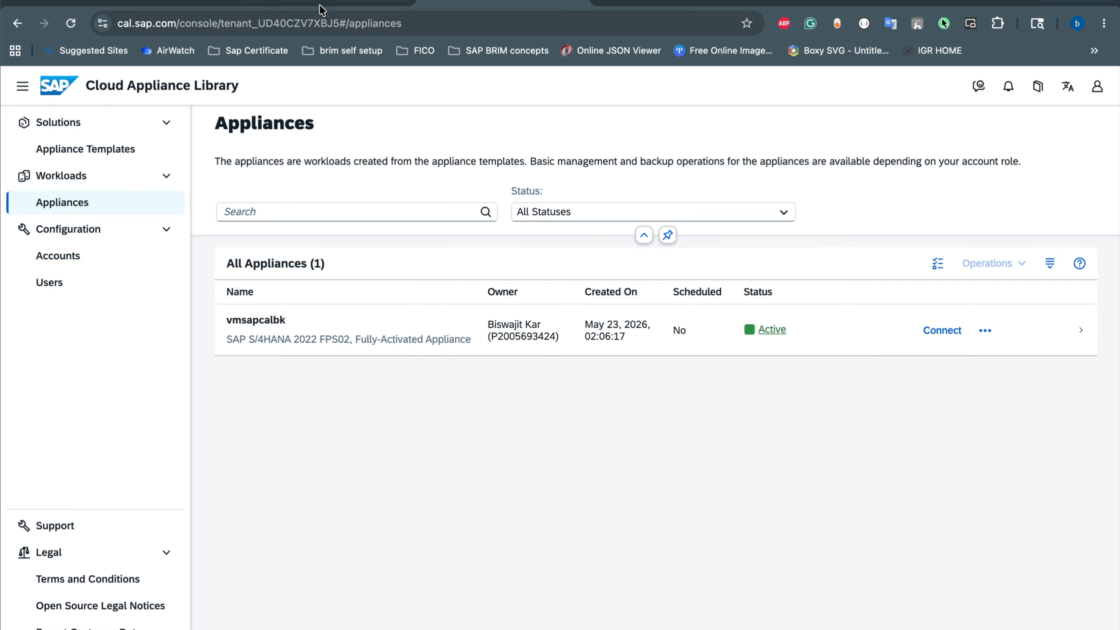
Return to Google Cloud's welcome page and check the amount of credits used
click(322, 11)
click(147, 4)
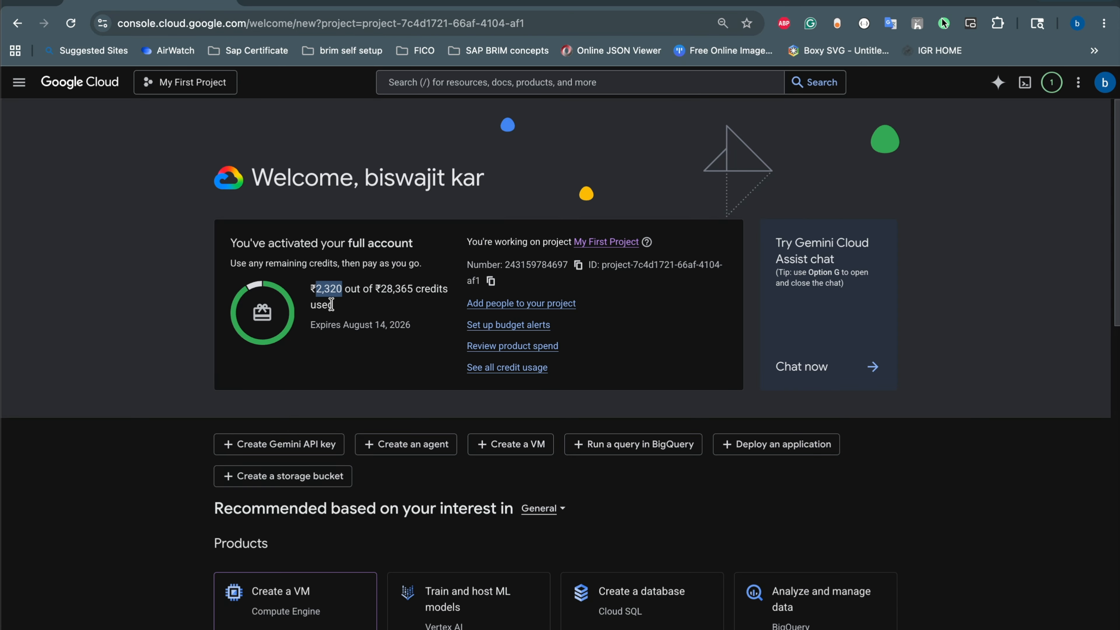
double_click(325, 293)
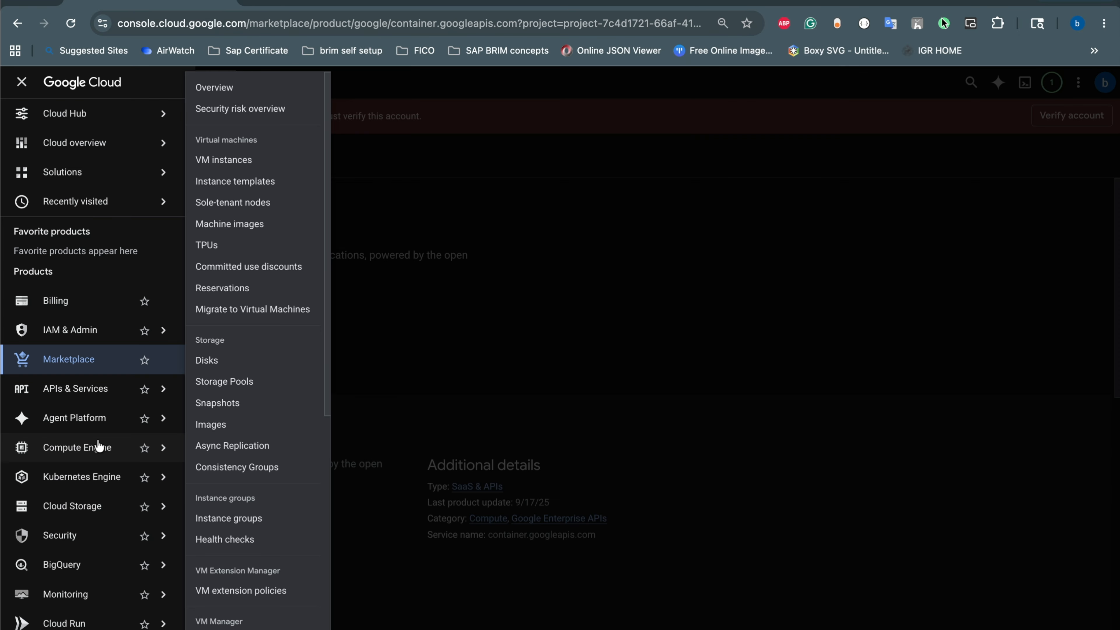
Open the SAP S/4HANA machine from Compute Engine's VM instances and examine the root command notes in its SSH session
click(240, 162)
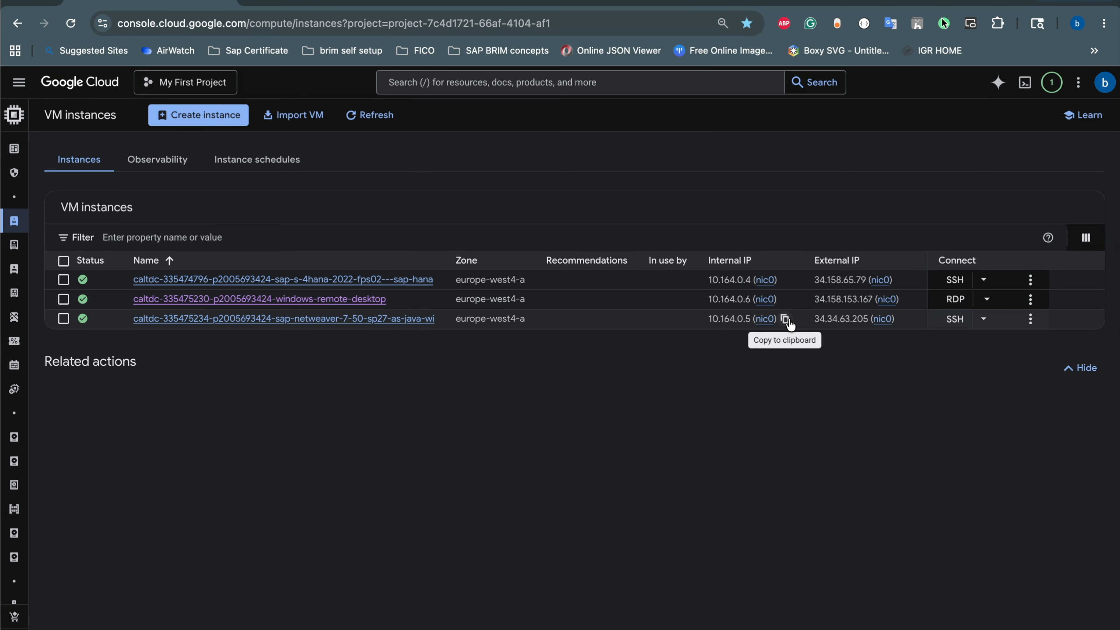
click(317, 282)
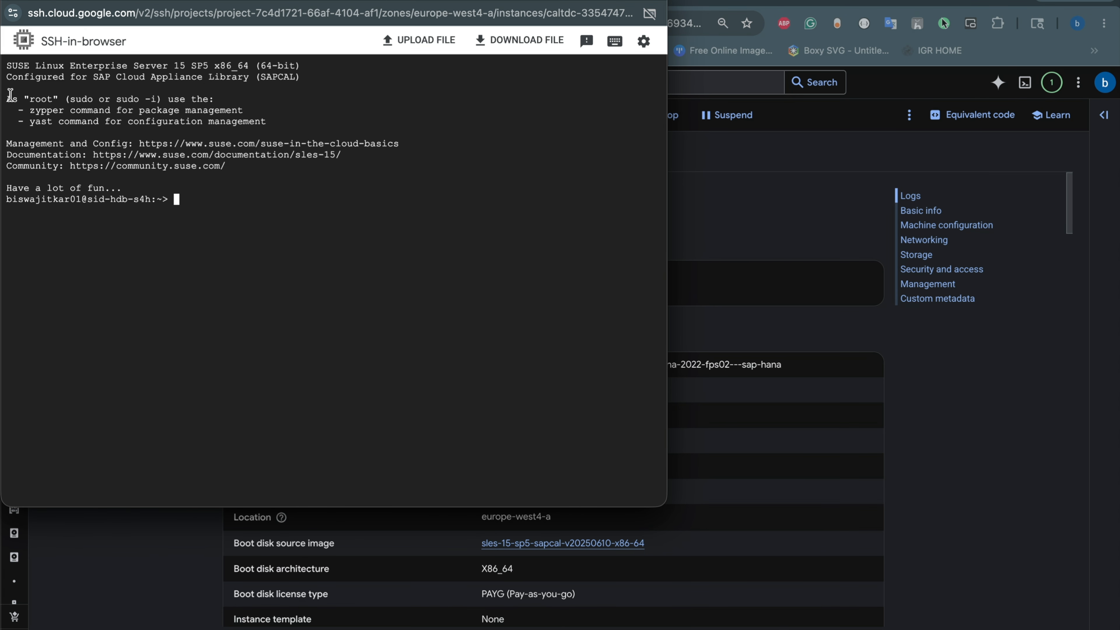
drag(12, 98, 278, 123)
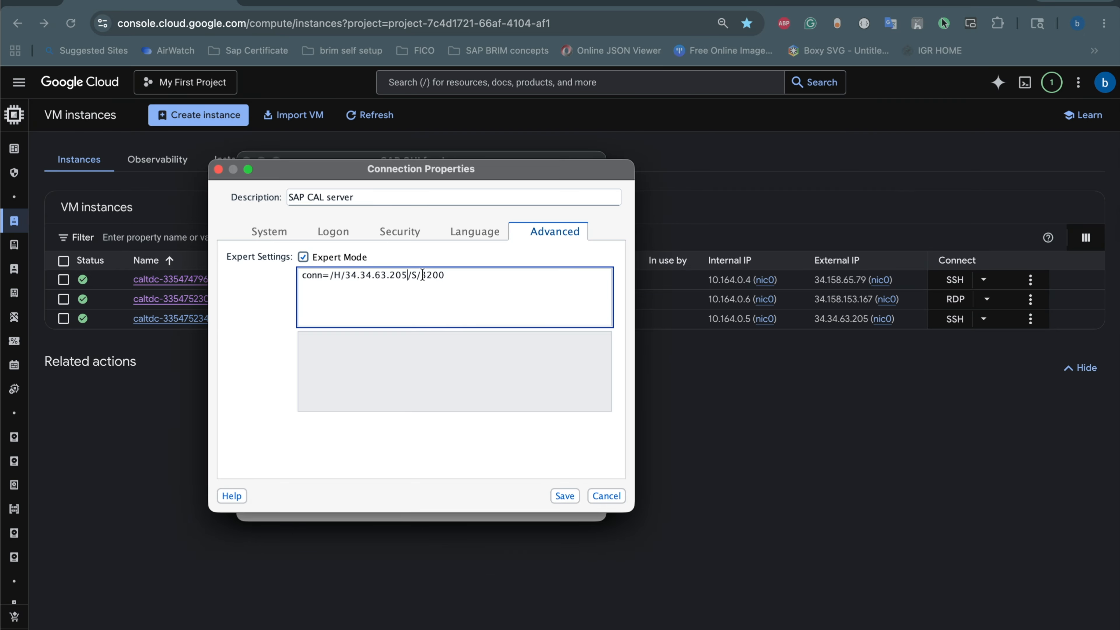
Save the "SAP CAL server" connection in SAP GUI for Java as /H/34.158.65.79/S/3200 and connect to it
click(565, 495)
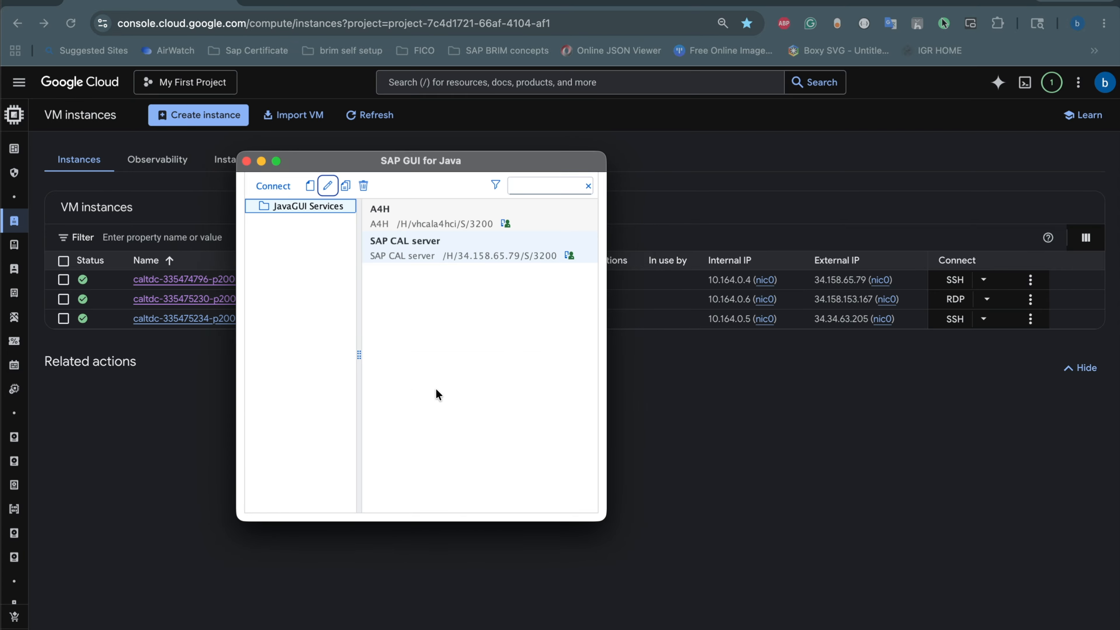
double_click(456, 257)
click(530, 343)
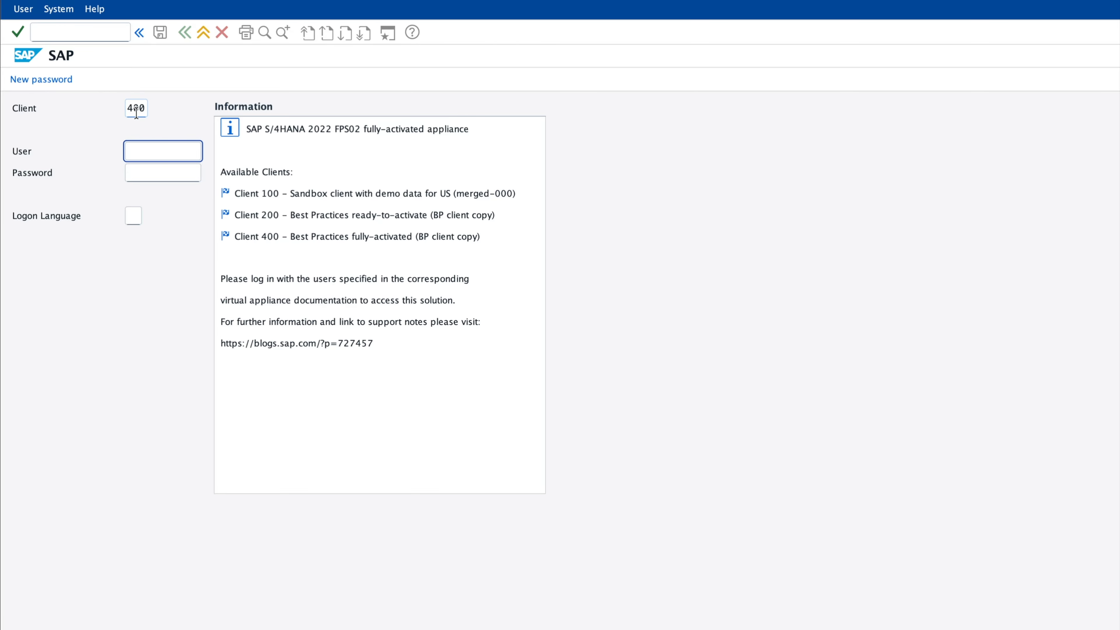
Copy the user BPINST from the Gemini answer and enter it as the SAP logon user for client 400
key(super+Tab)
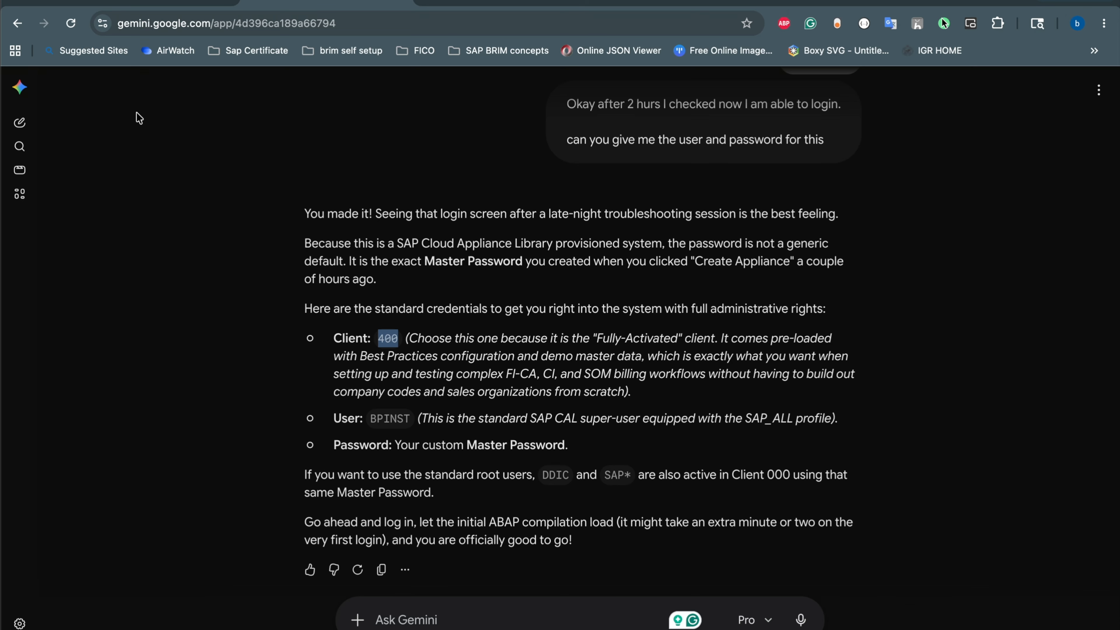
double_click(383, 417)
key(super+c)
key(super+Tab)
key(super+v)
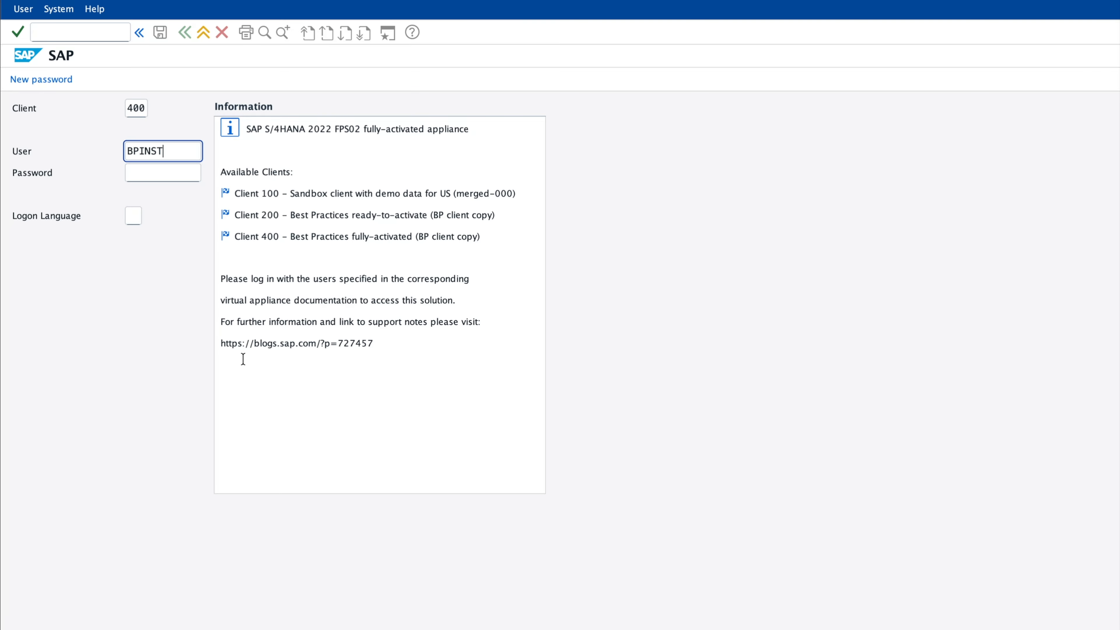
Paste the master password into the SAP logon's Password field and review Google's results on SAP CAL credentials
key(super+Tab)
key(super+Tab)
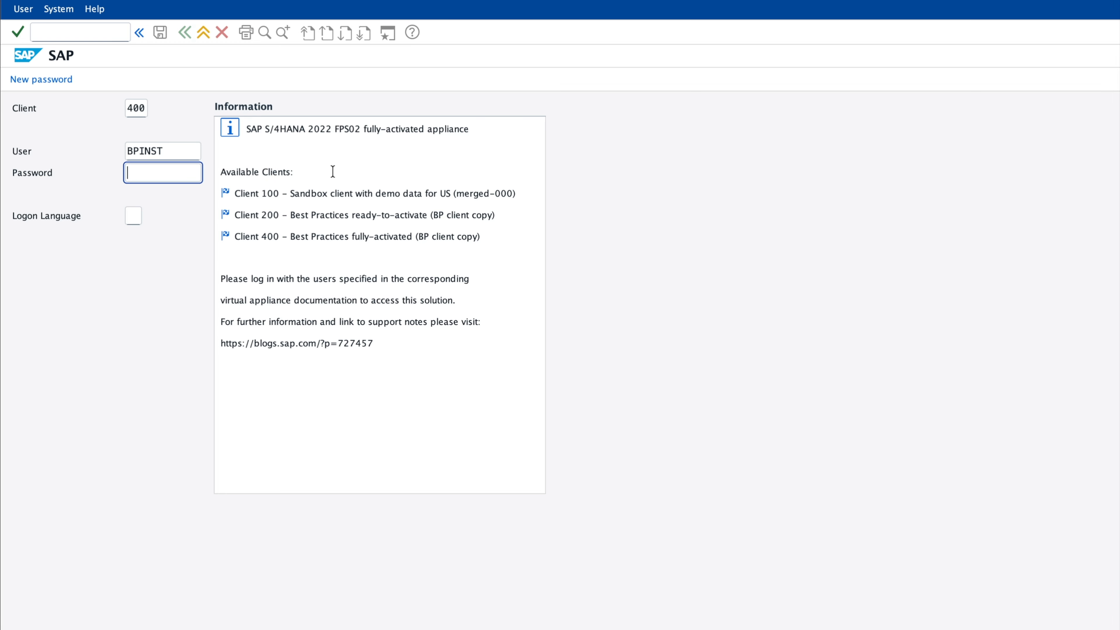
key(super+v)
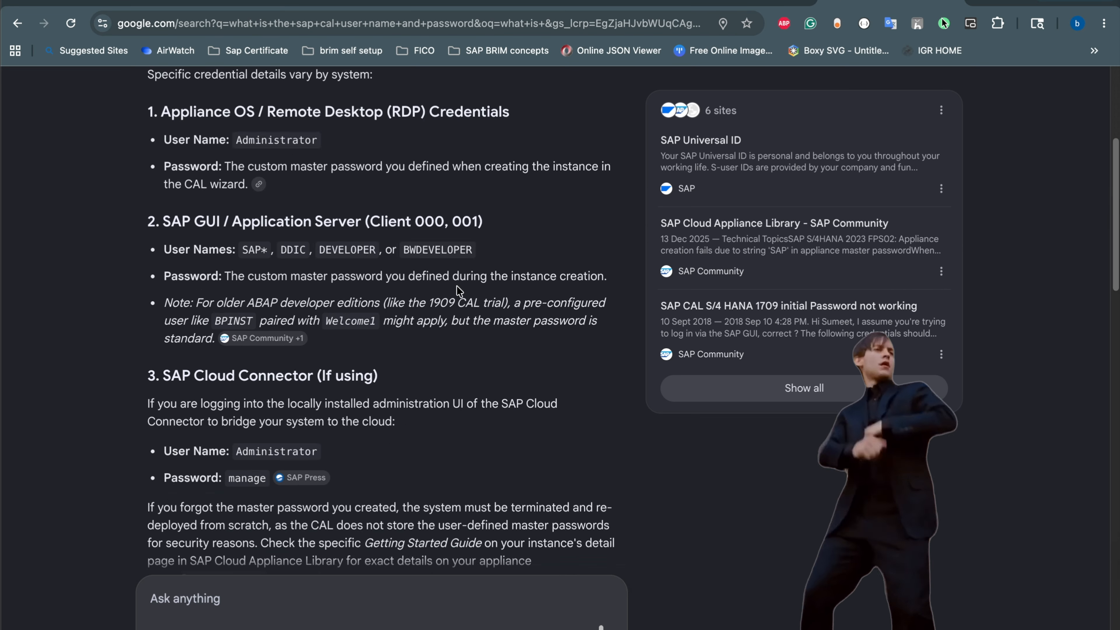
scroll(457, 285, down, 10)
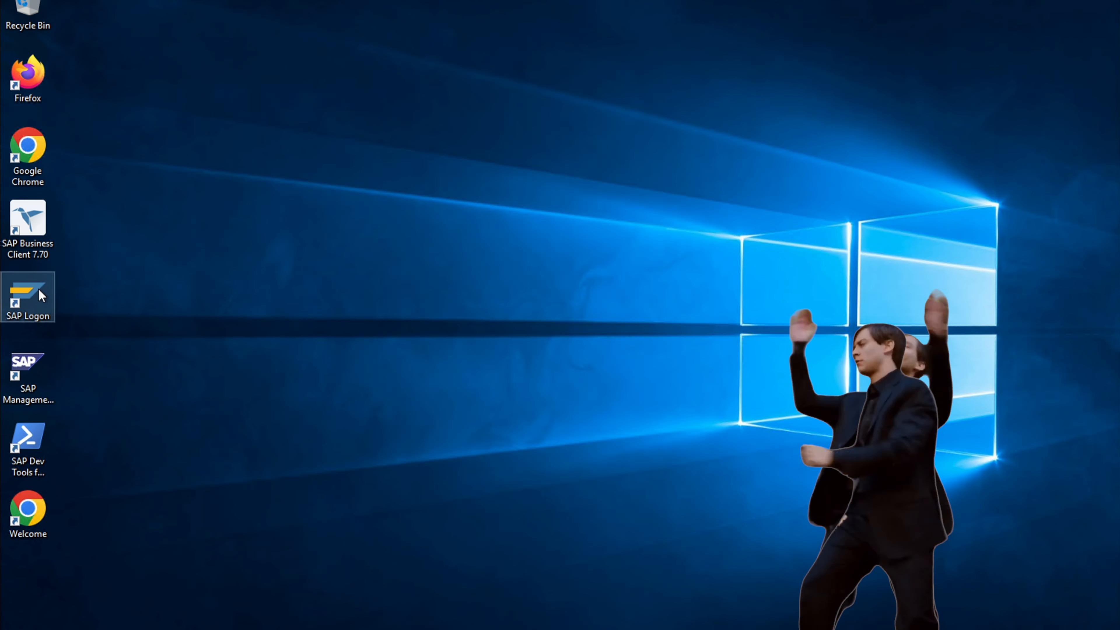
Tell Gemini that BPINST and the master password used for the Windows RDP login do not work
right_click(372, 212)
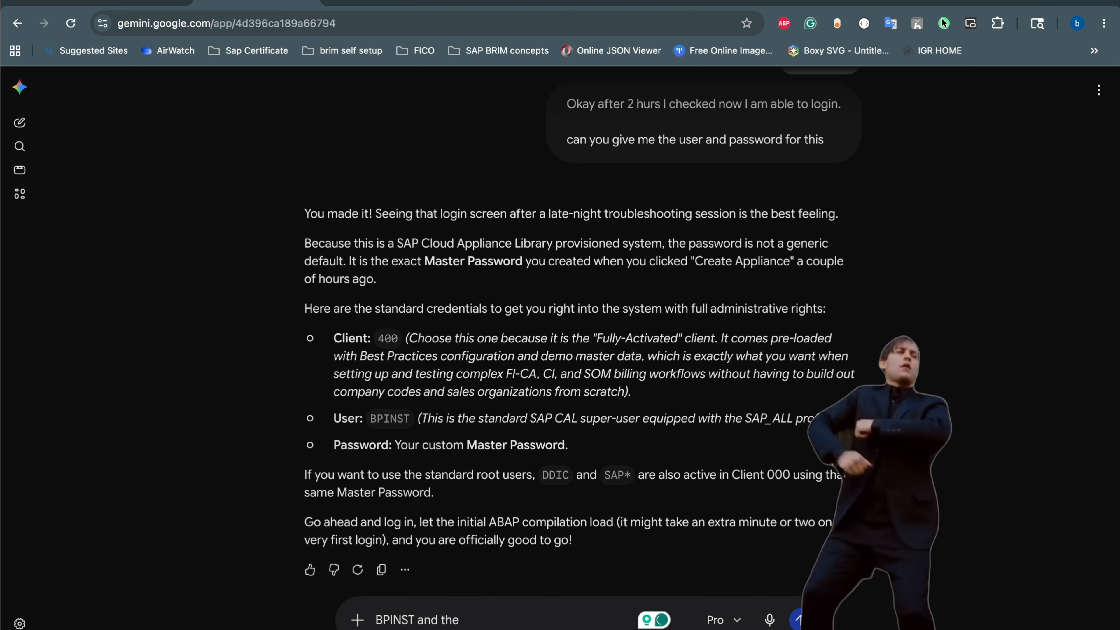
text(master password that I used to login to windows RDP does not work)
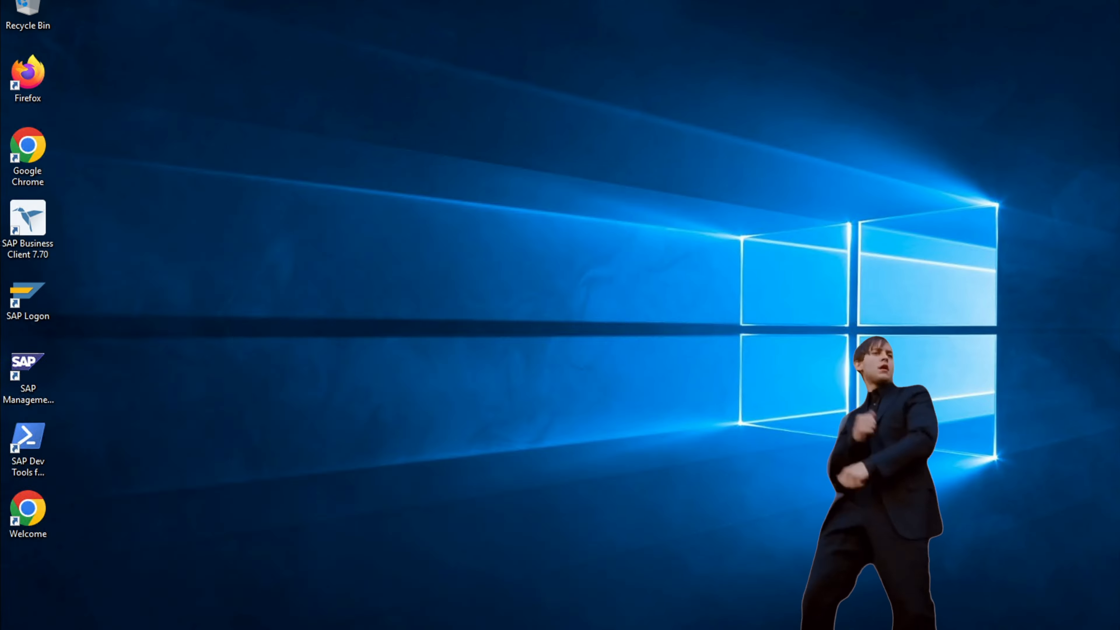
right_click(394, 141)
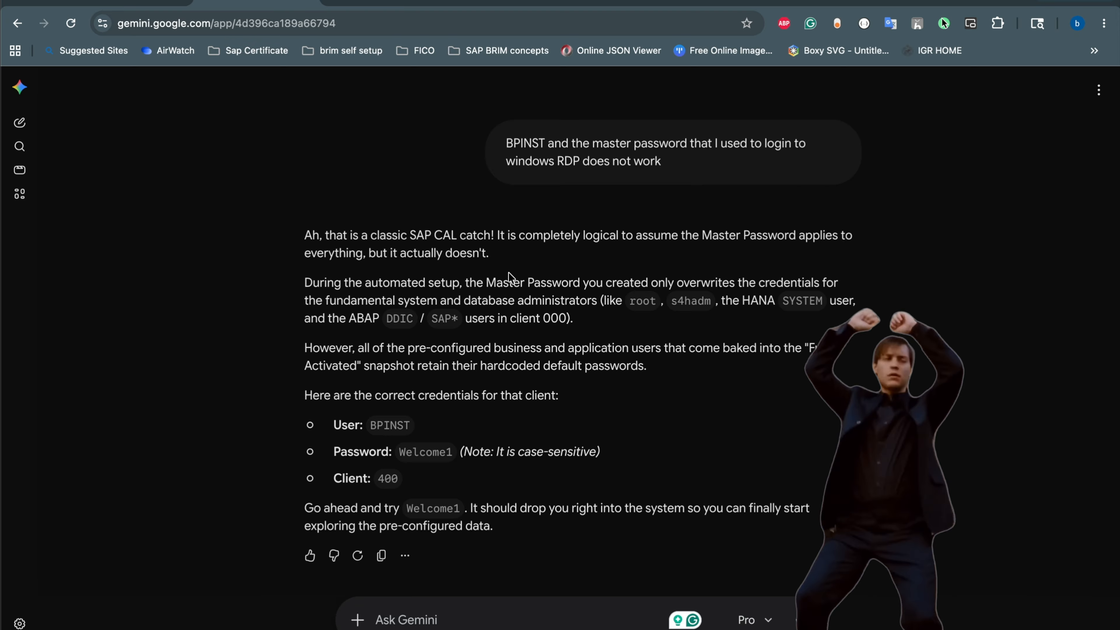
Log on to SAP client 400 as BPINST with the default password from Gemini's answer
key(super+space)
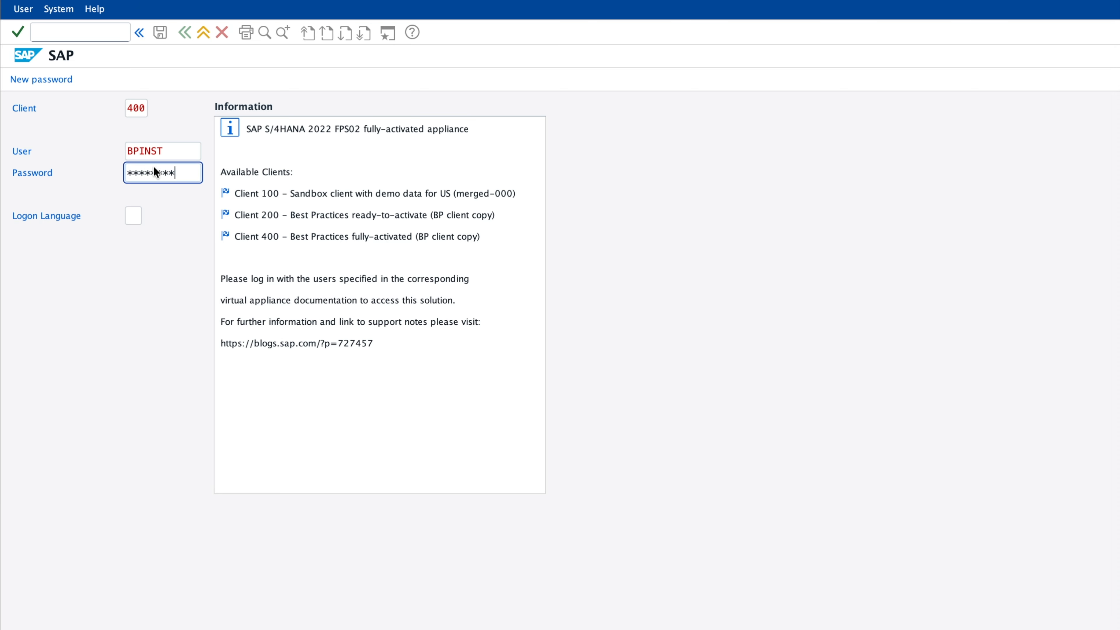
key(Return)
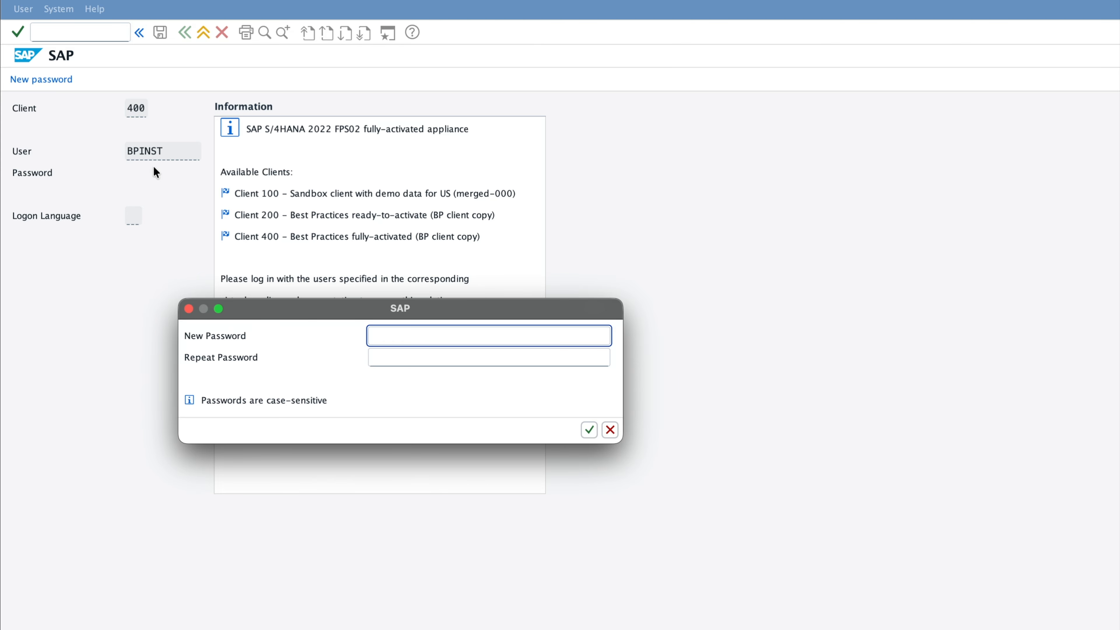
key(Return)
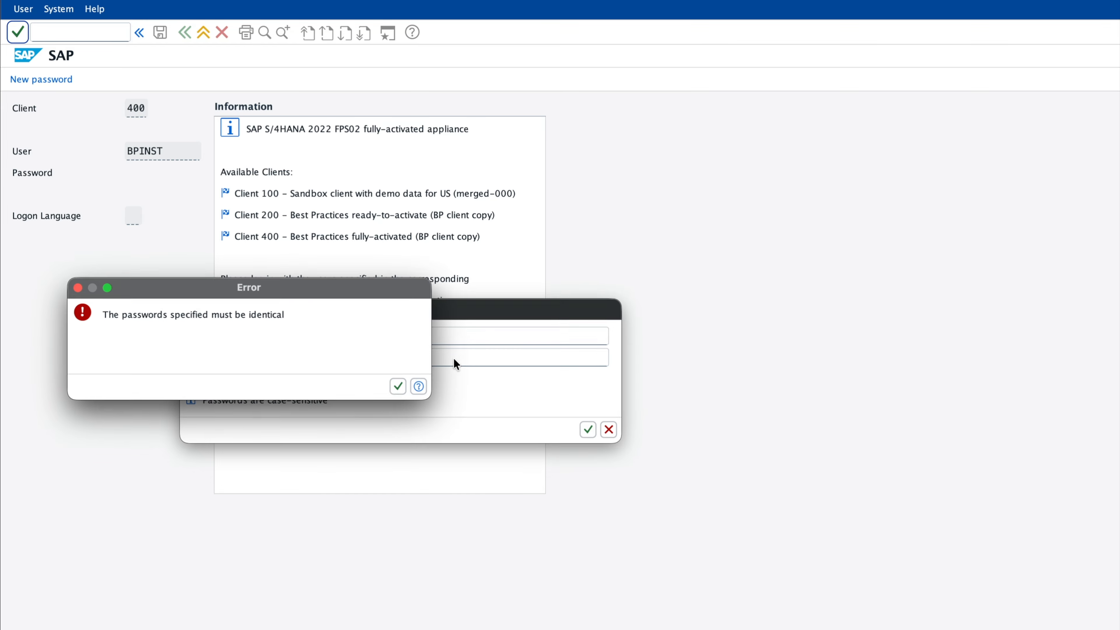
key(Return)
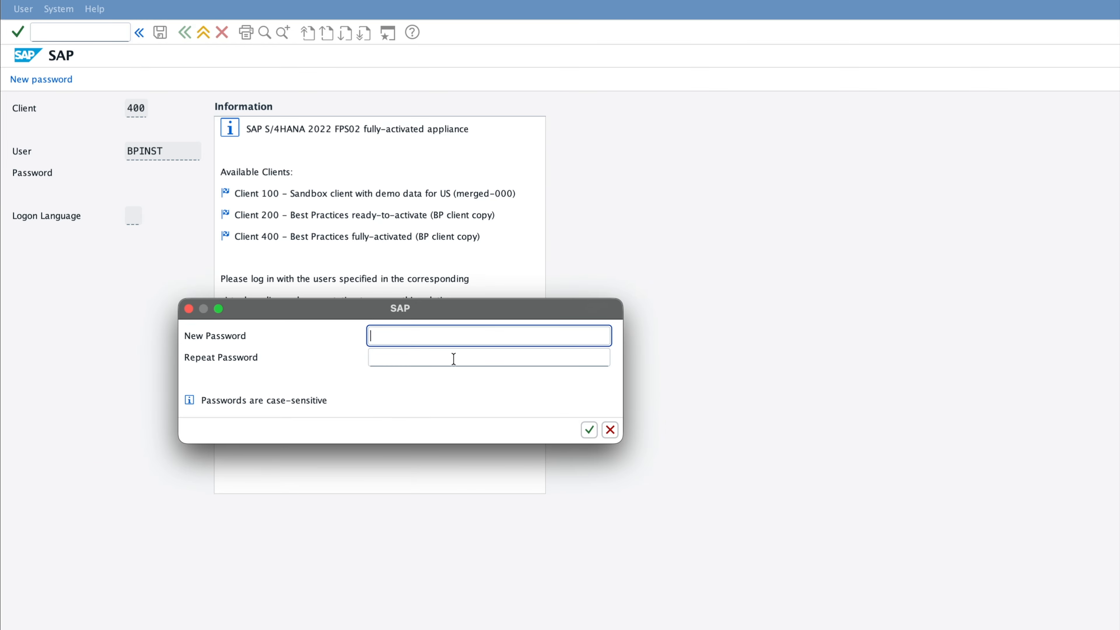
Enter and repeat a new password for BPINST and complete the logon to SAP Easy Access
text(********)
key(Tab)
text(********)
key(Return)
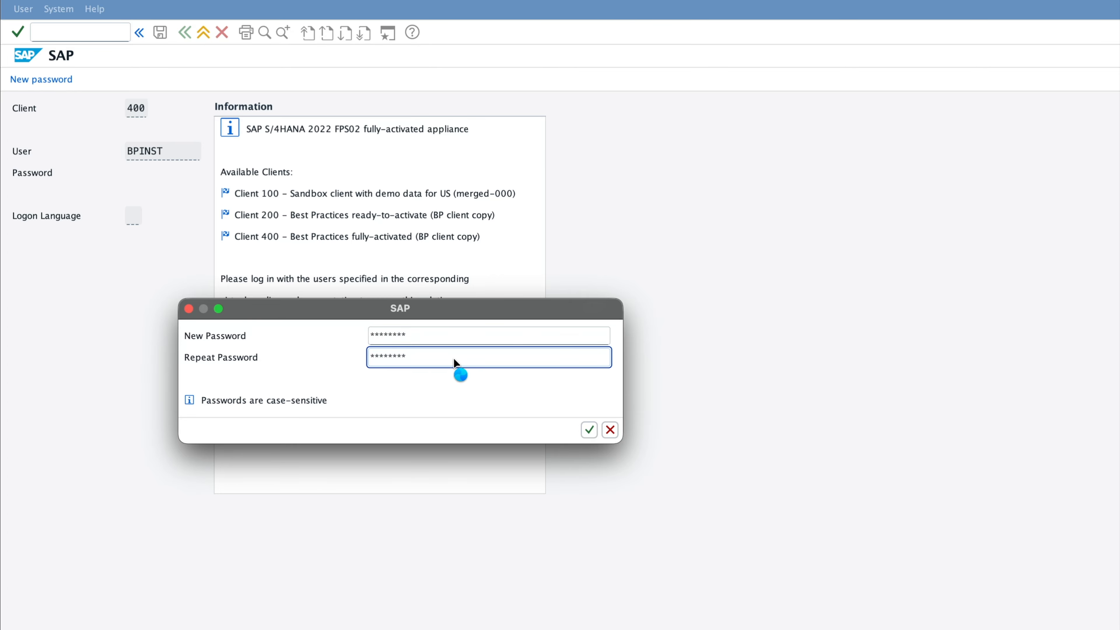
key(Return)
text(*******)
key(Tab)
text(*******)
key(Return)
key(Return)
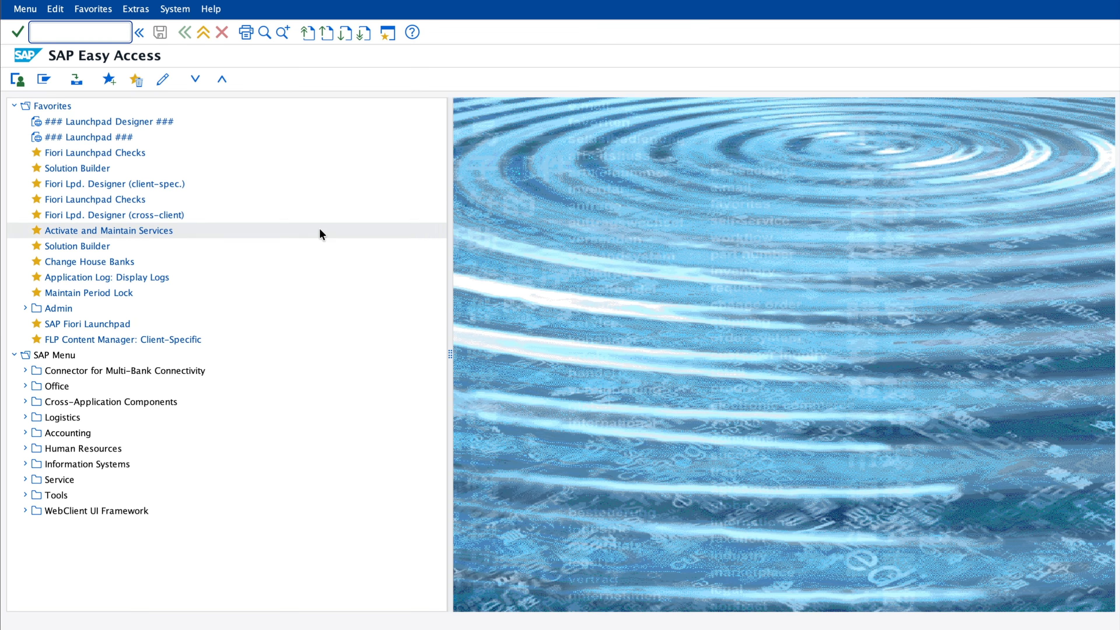
Open the Contract Accounts Receivable and Payable IMG structure with transaction ficaimg
text(ficaimg)
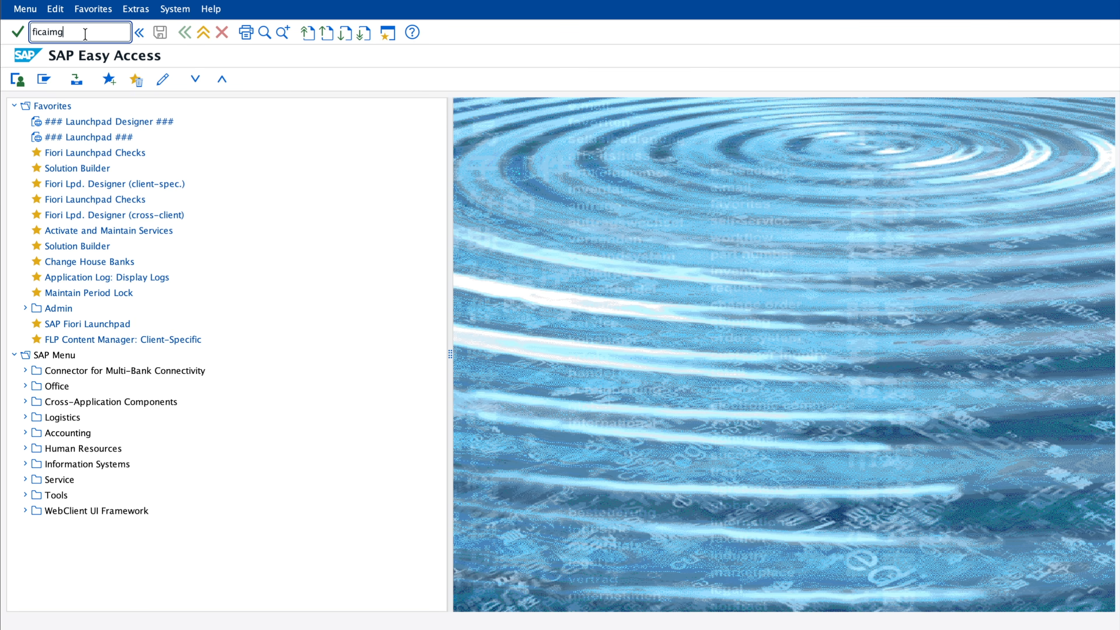
key(Return)
Call transaction /nse16h from the IMG display and return to SAP Easy Access with /n
text(/nse1)
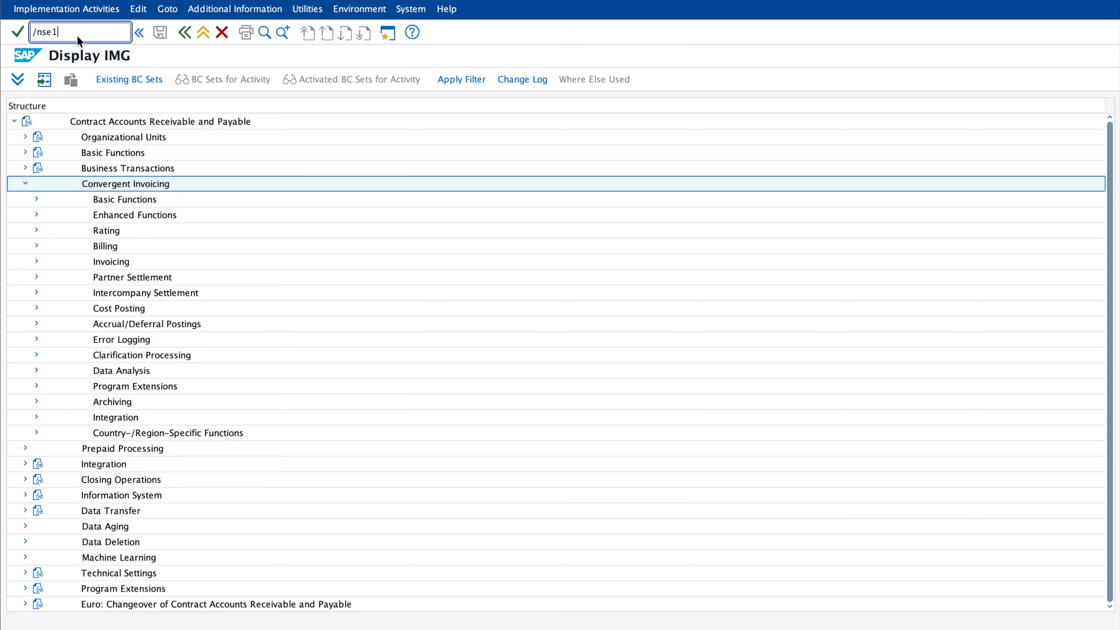
text(6h)
key(Return)
text(/n)
key(Return)
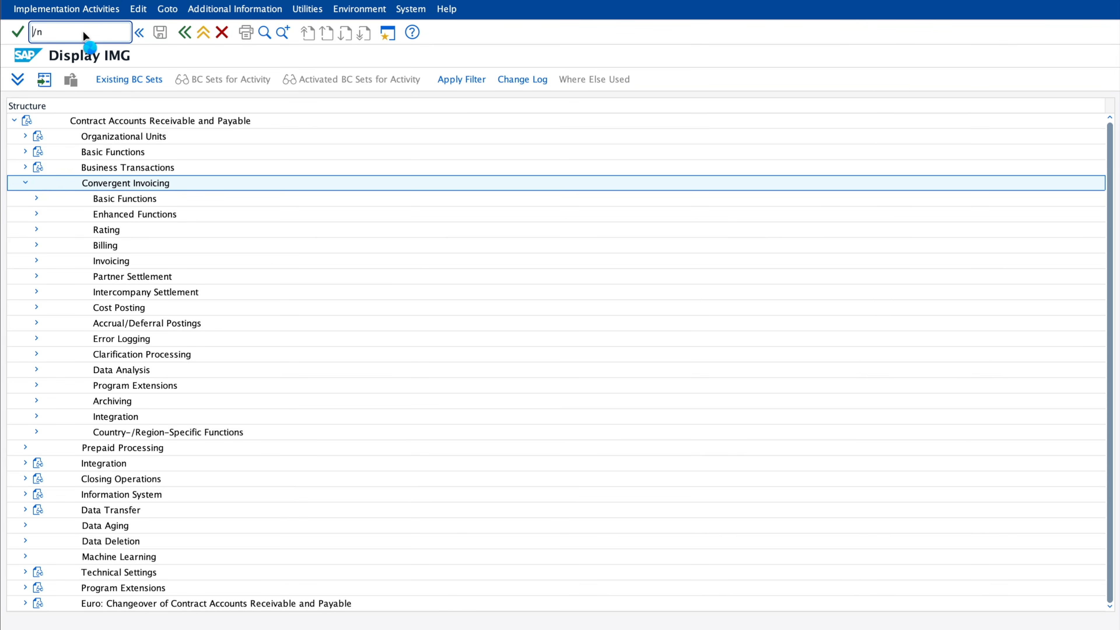
text(se16)
key(BackSpace)
key(BackSpace)
key(BackSpace)
key(BackSpace)
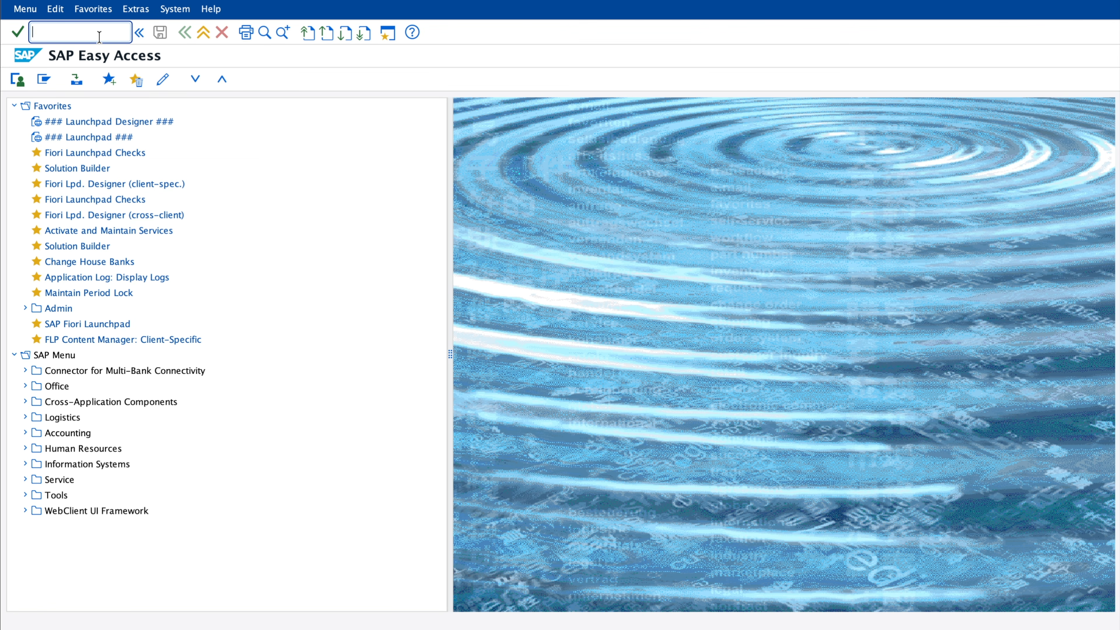
Call transaction fpl9 and display the session's system, client and user information
text(fpl9)
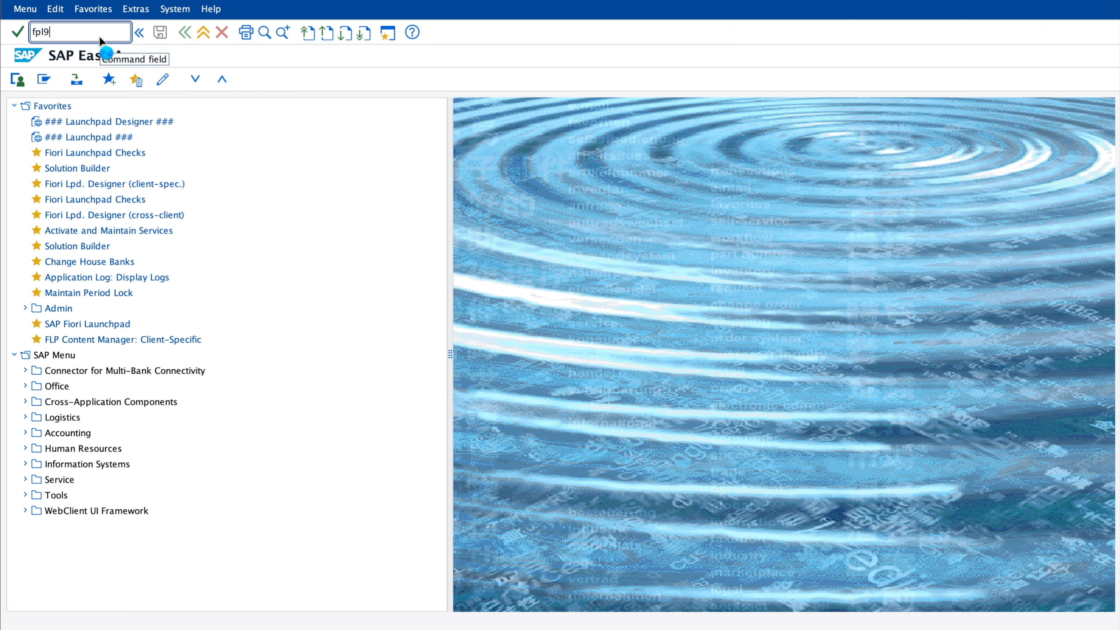
key(Return)
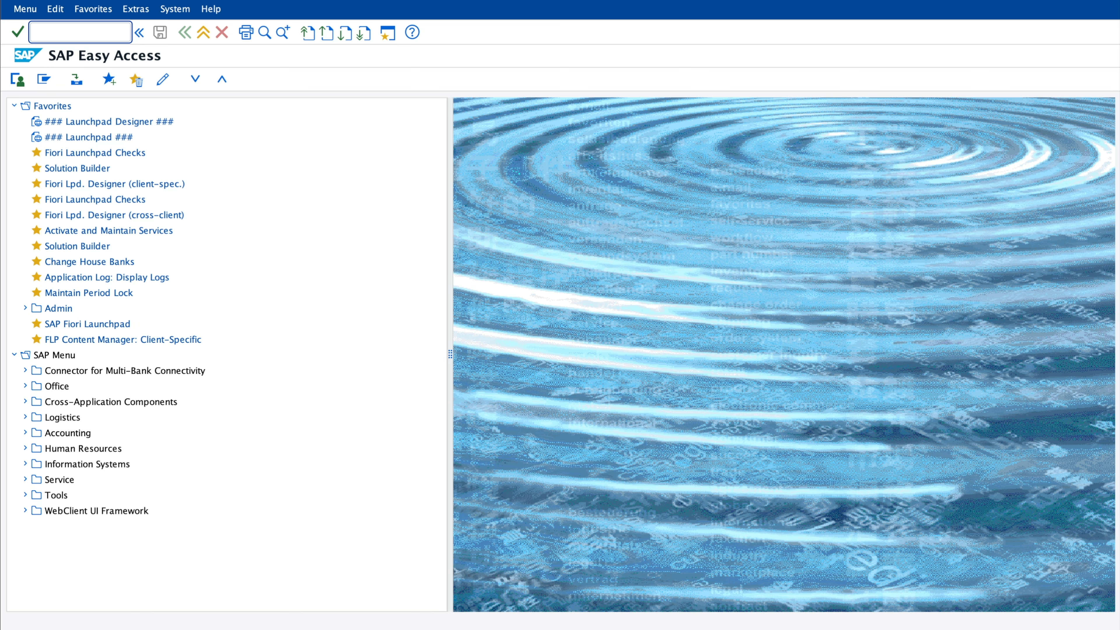
click(1102, 628)
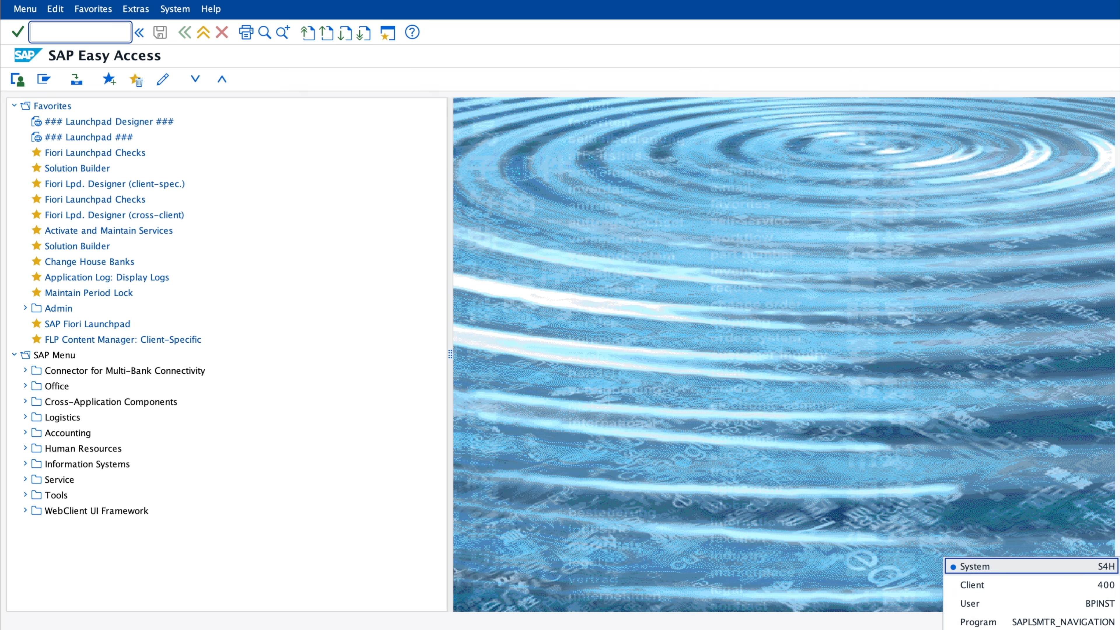
End the SAP session with /nex and reconnect to "SAP CAL server" from SAP GUI for Java
click(53, 31)
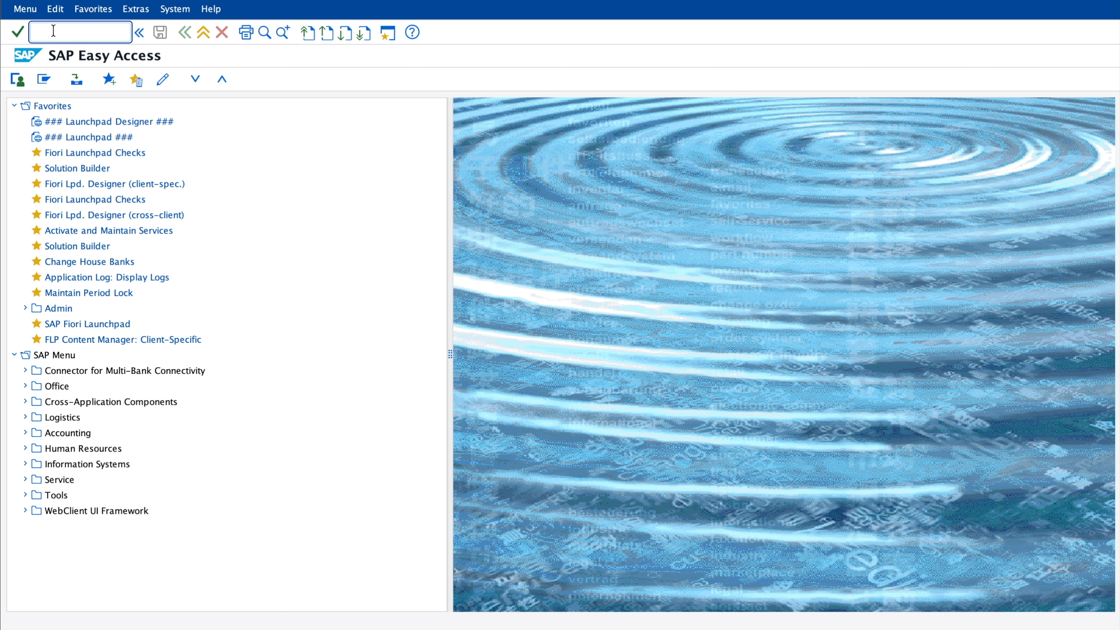
text(/nex)
key(Return)
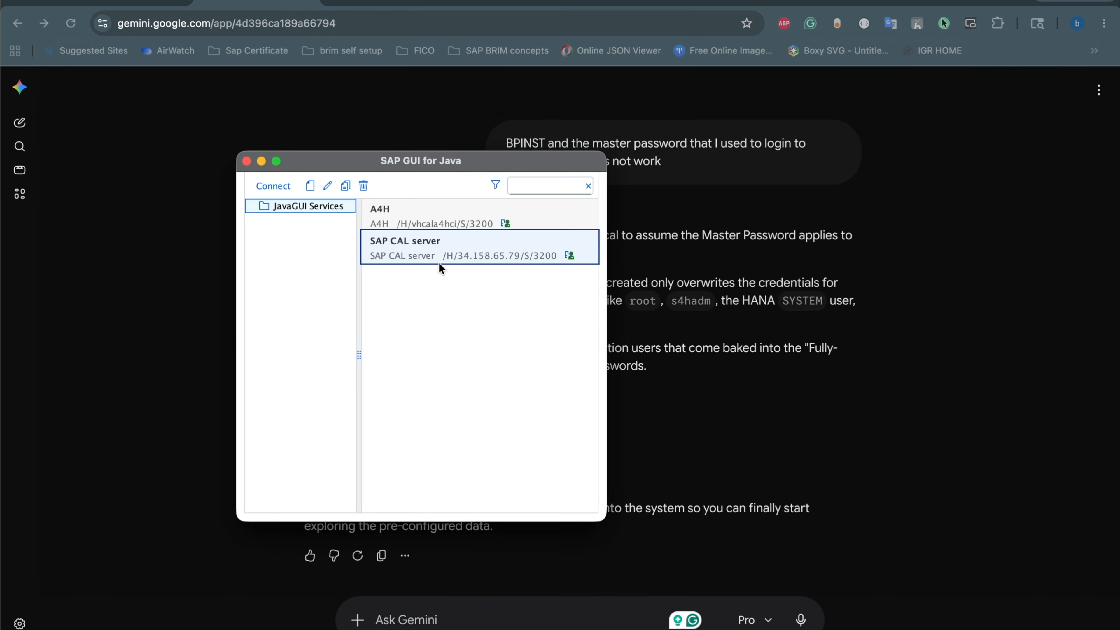
double_click(419, 248)
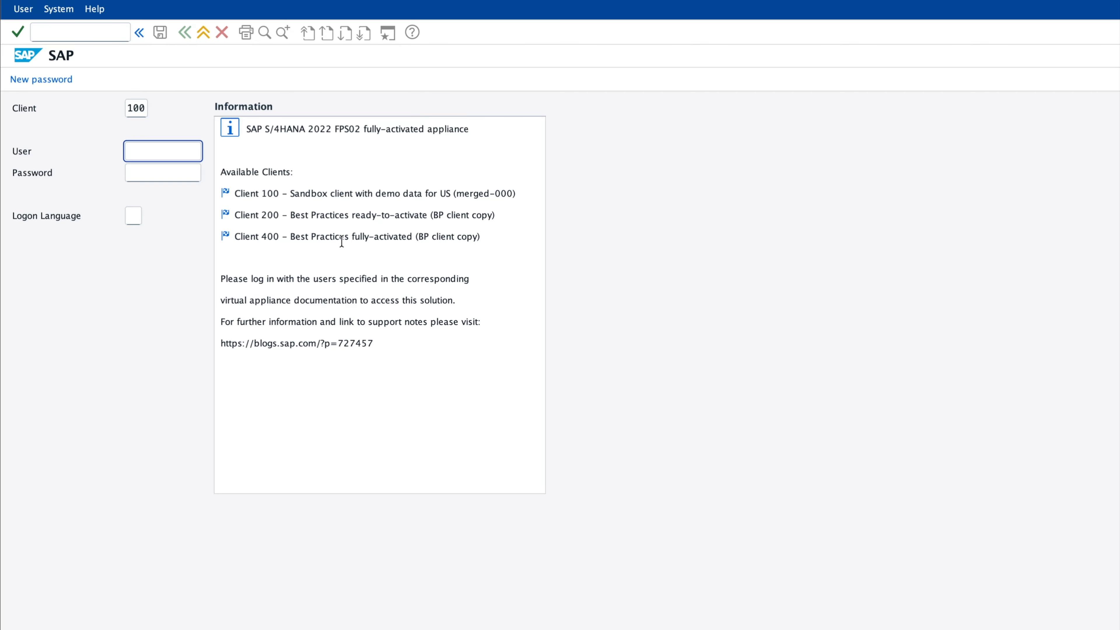
Review the available client descriptions and log on to client 100 as BPINST with the account password
drag(354, 238, 556, 243)
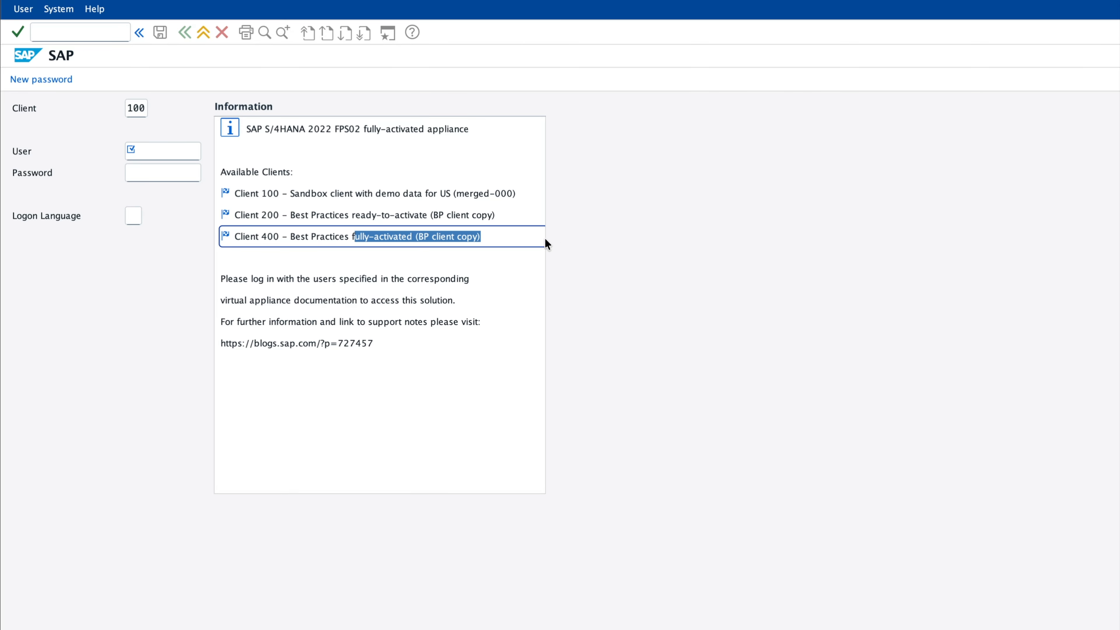
key(Up)
key(Up)
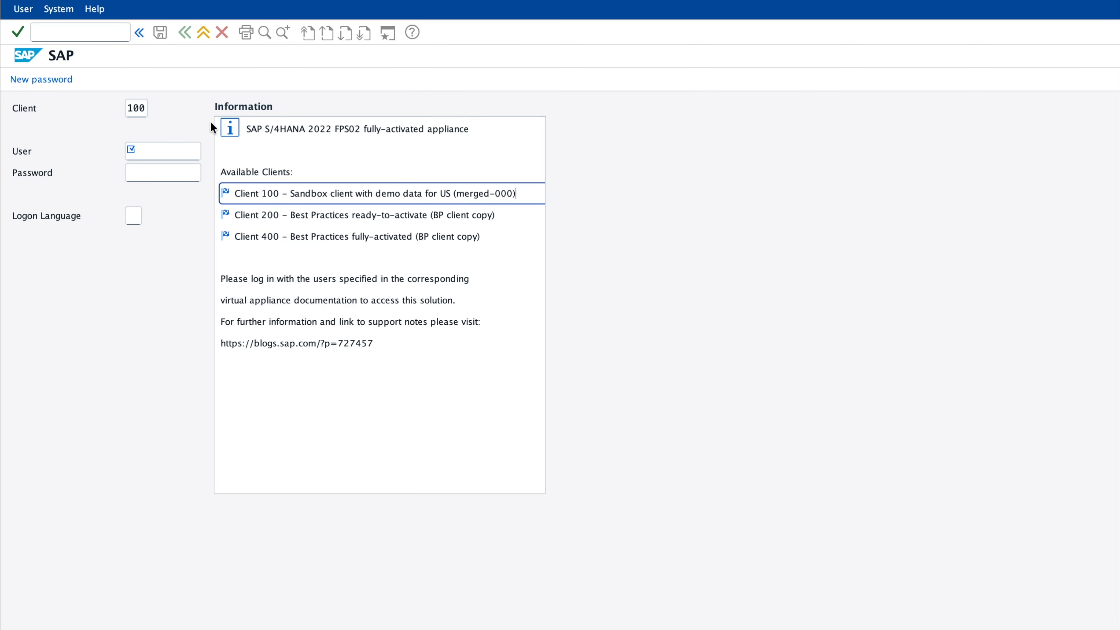
click(142, 149)
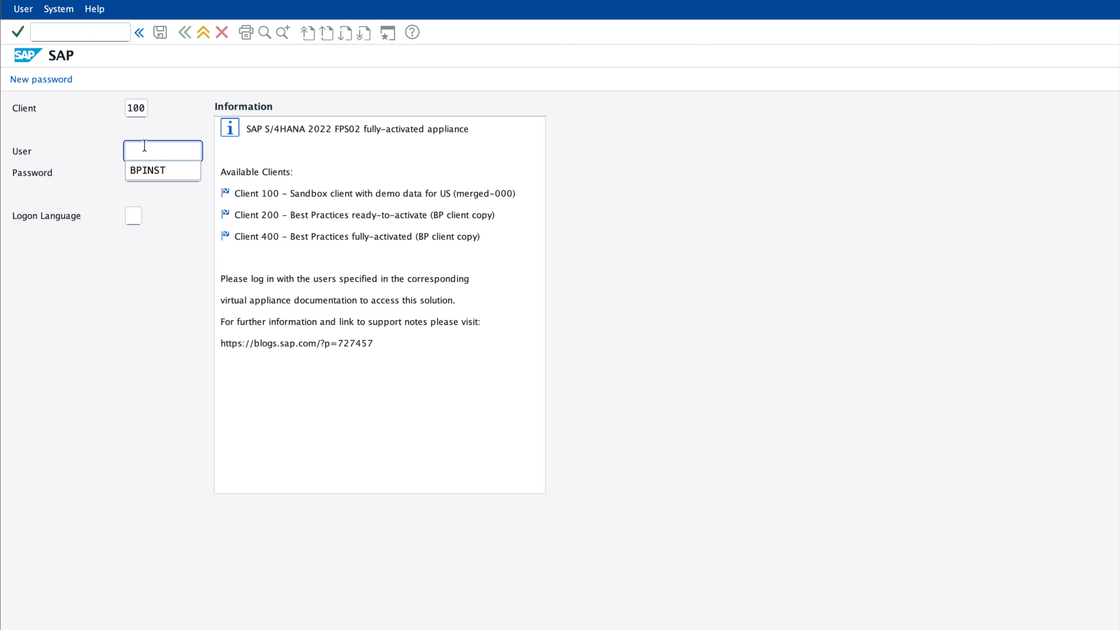
key(Down)
key(Return)
key(Tab)
text(*******)
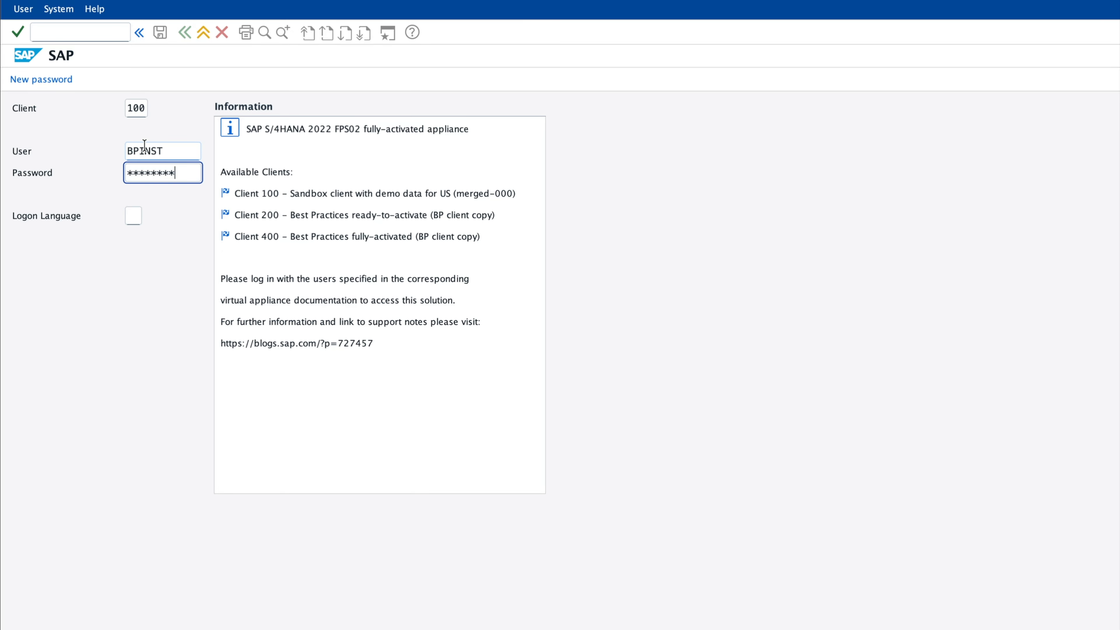
key(Return)
Open General Table Display with transaction se16h and check the number of entries in table DFKKOP
text(se16h)
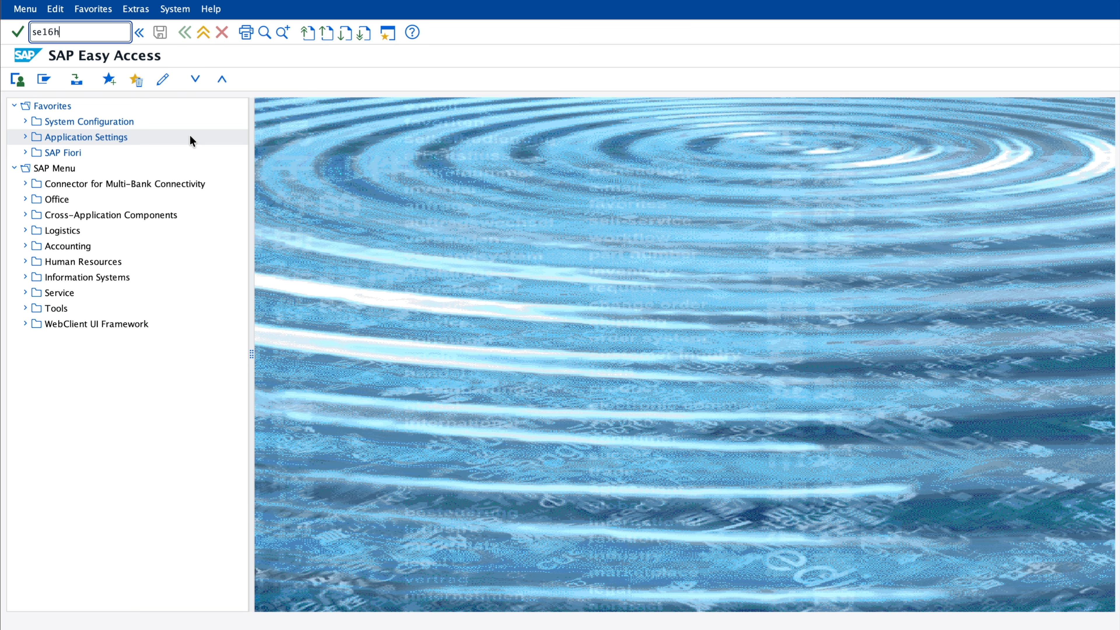
key(Return)
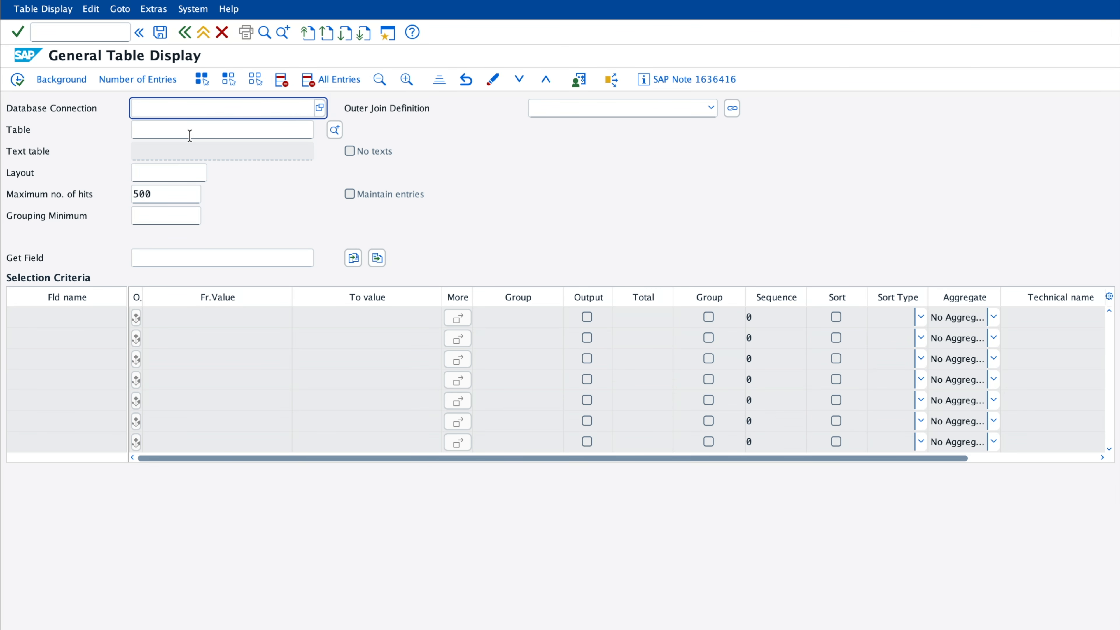
click(181, 131)
text(dfkkop)
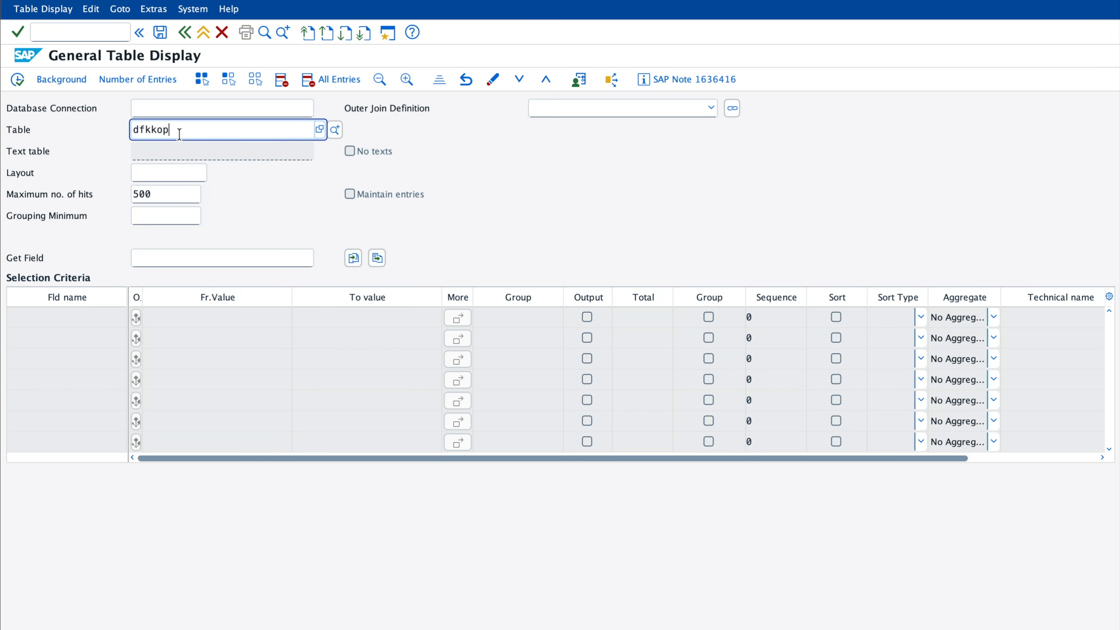
key(Return)
click(159, 79)
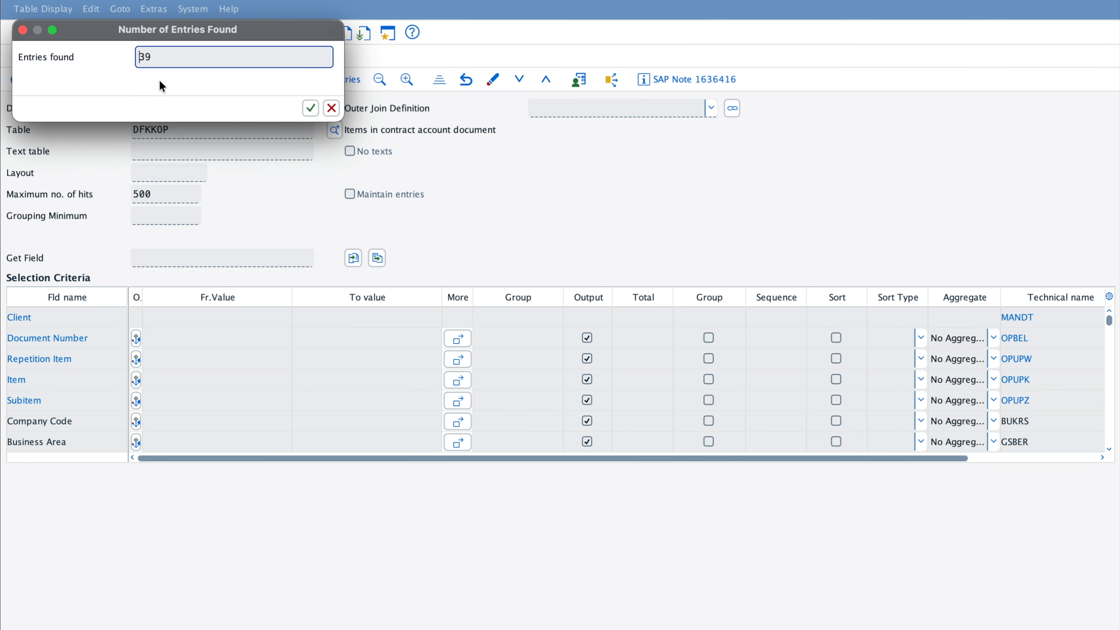
click(317, 108)
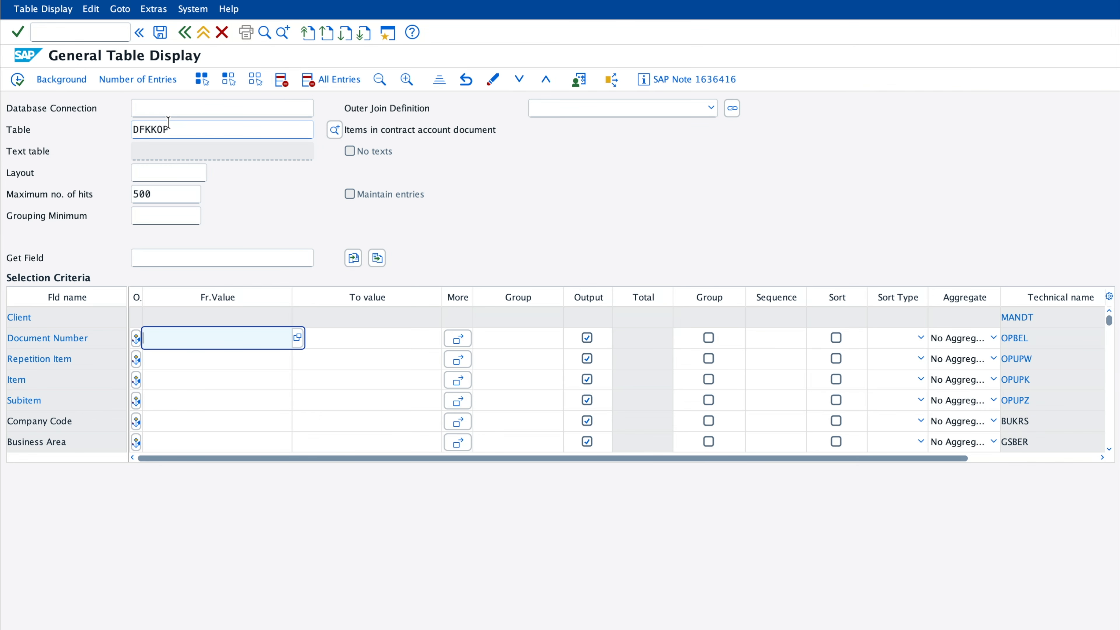
Display the DFKKOP entries and examine the first row's fields from the business partner through the contract account
click(17, 79)
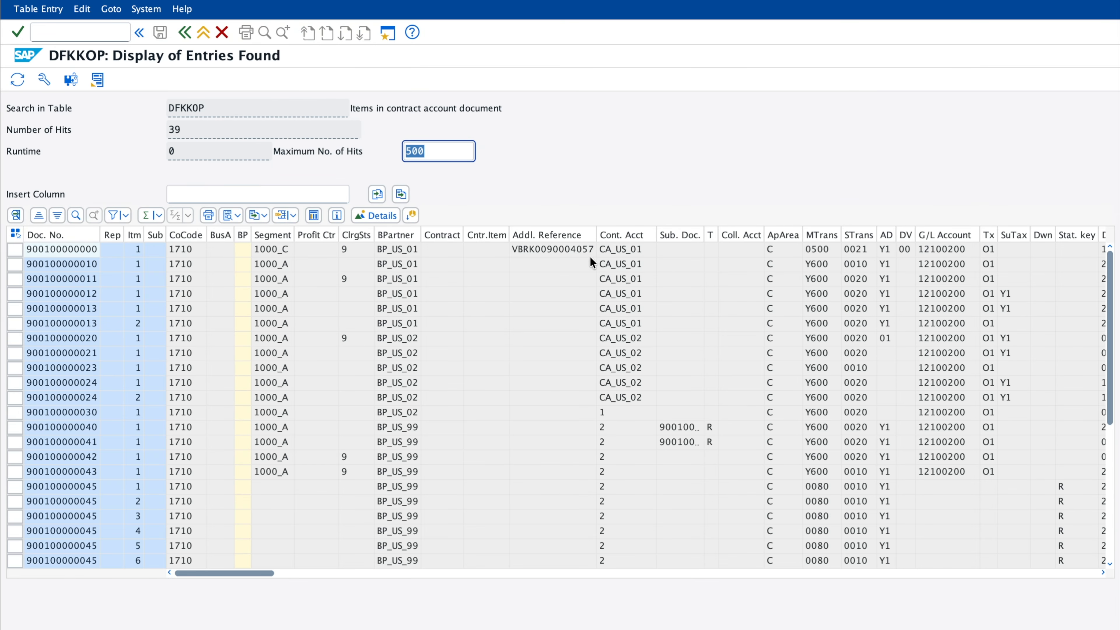
click(388, 253)
key(Right)
key(Right)
key(Right)
key(Right)
key(Right)
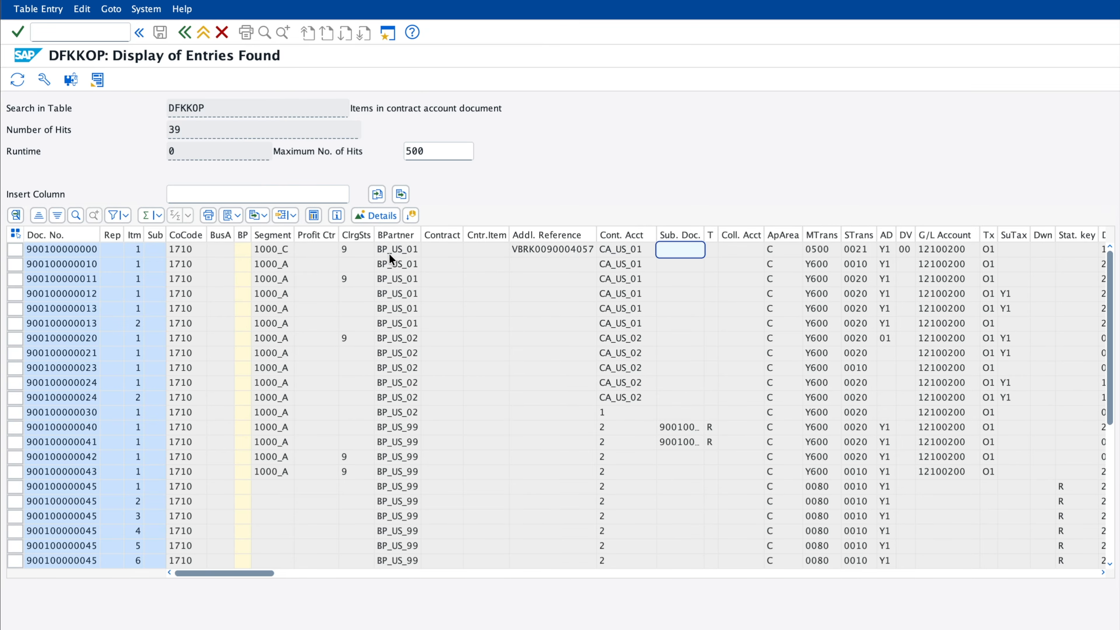
click(388, 252)
key(Right)
key(Right)
Insert the contract account column (vkont) into the DFKKOP entry list and select its first value
click(248, 196)
text(vkont)
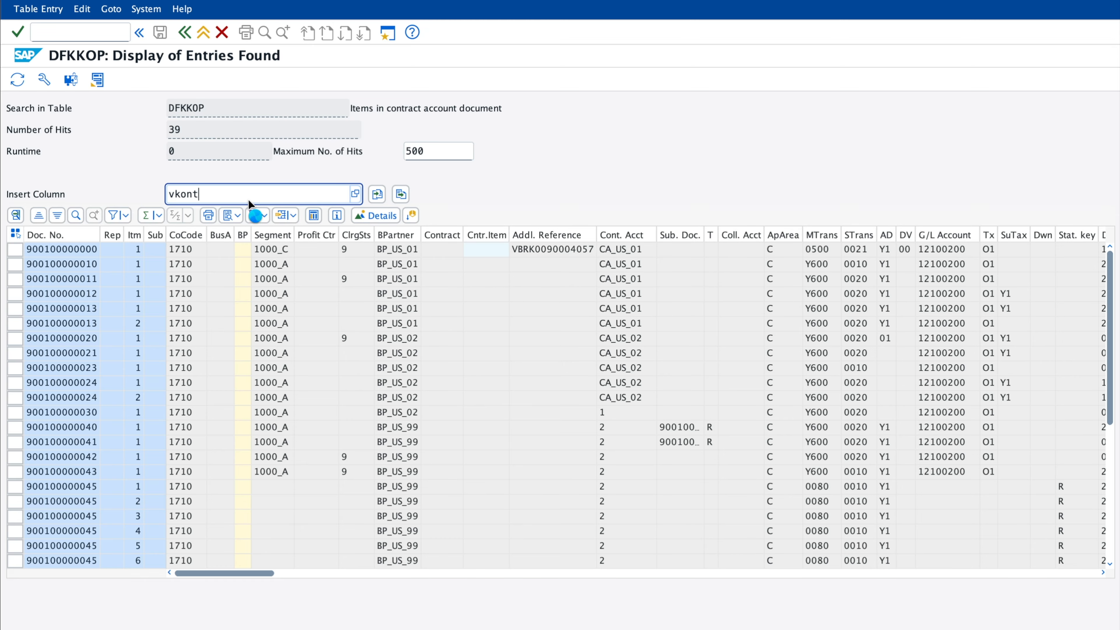
key(Return)
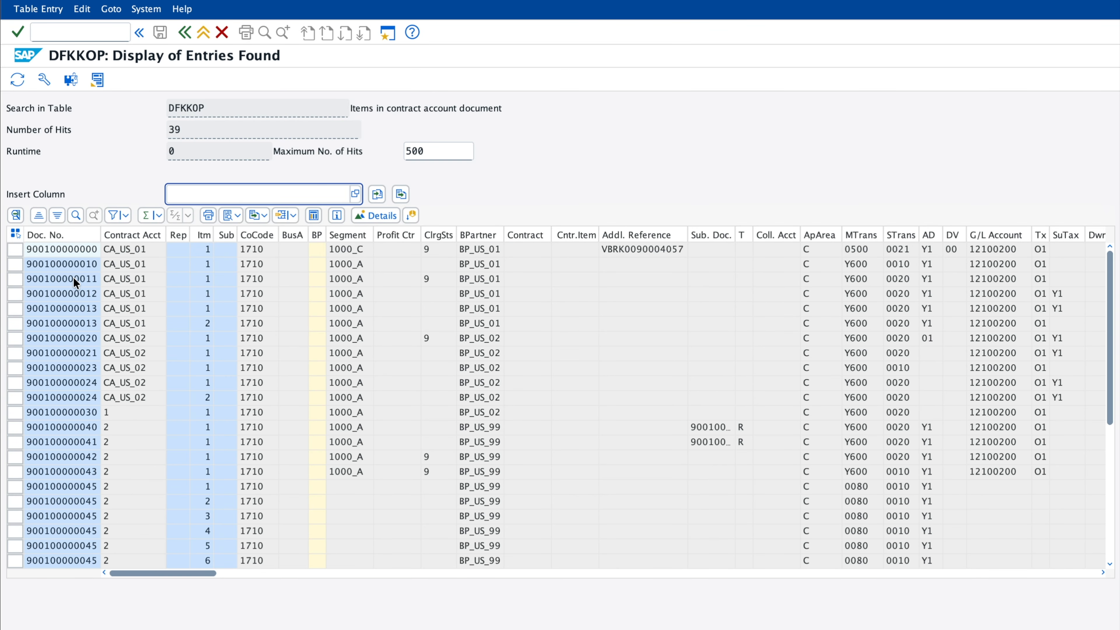
click(132, 254)
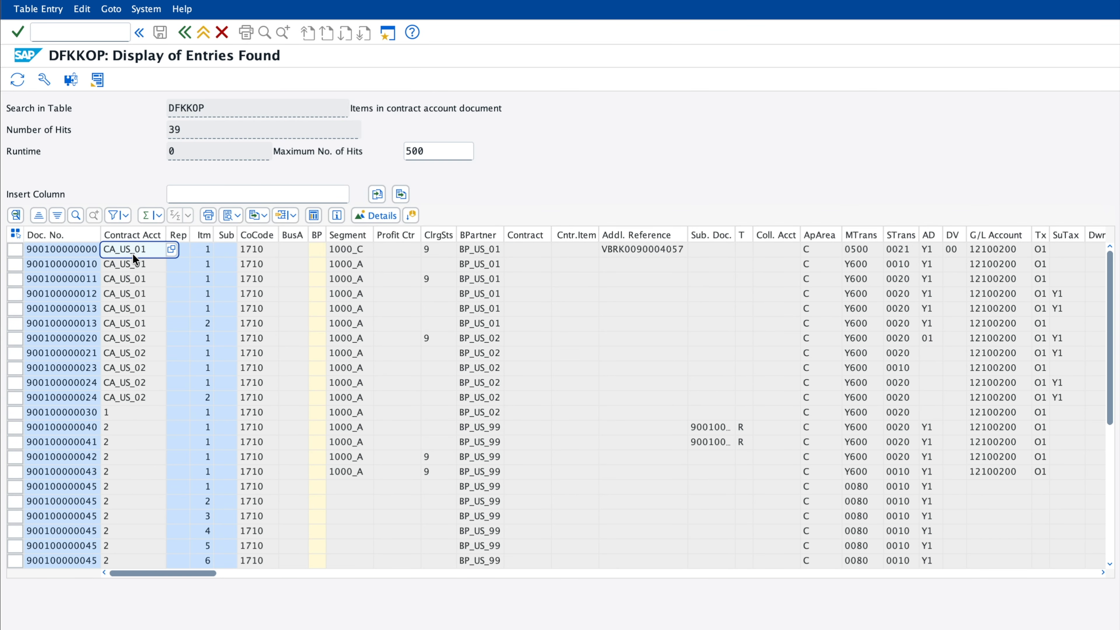
Open the account display transaction FPL9 in a new session with /ofpl9
click(60, 33)
text(/ofpl)
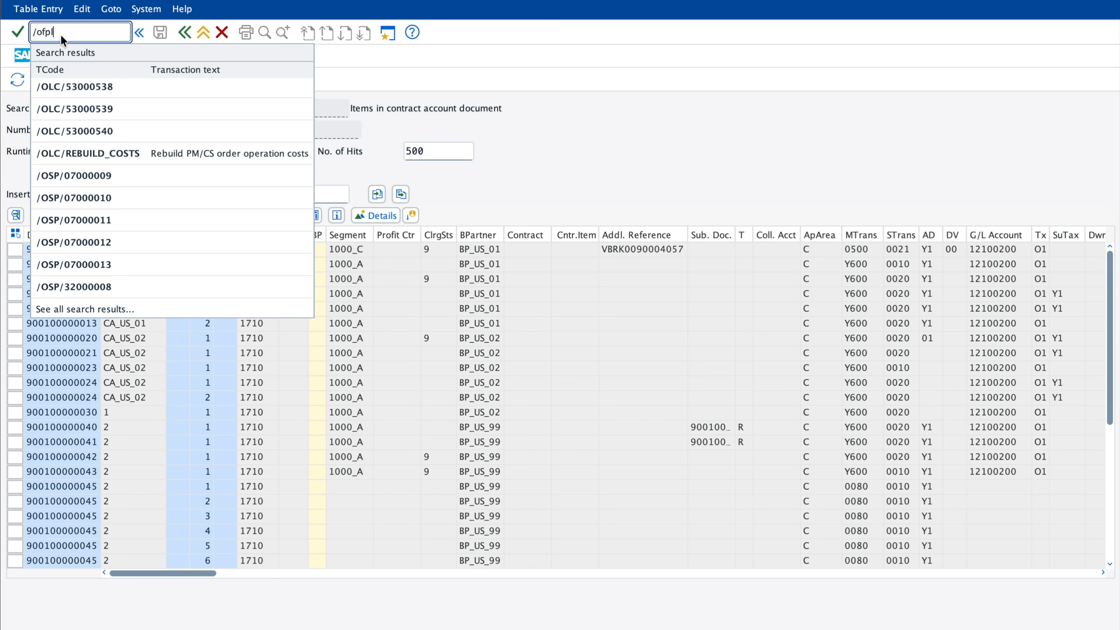
text(9)
key(Return)
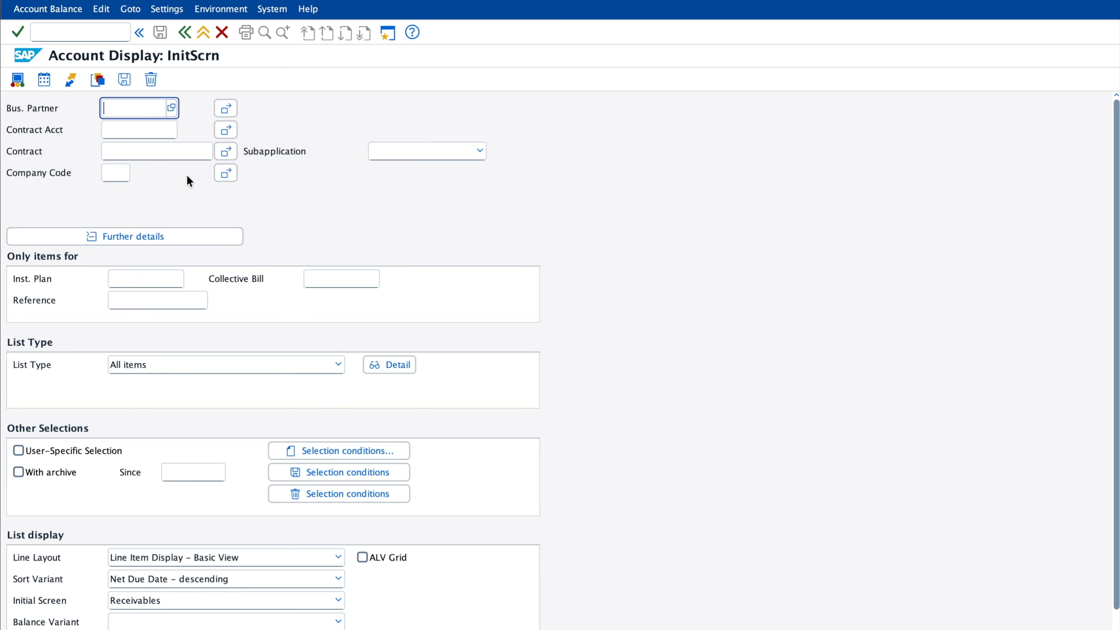
Display the account balance for the selected contract account and examine its SD document, receivable/credit and payment items
key(Tab)
text(CA_US_01)
key(Return)
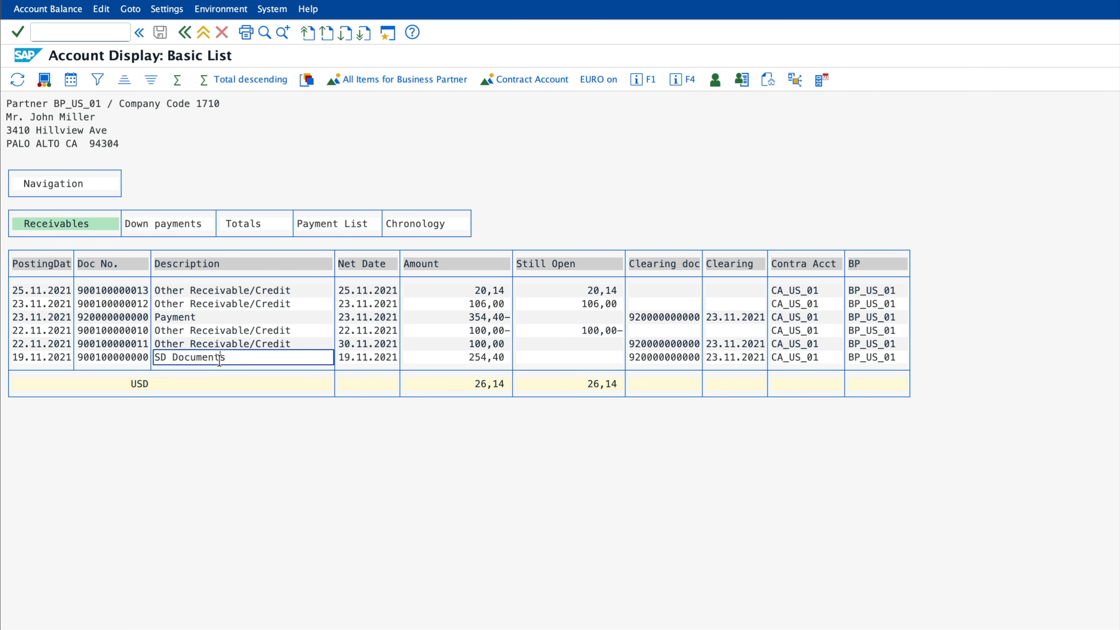
click(188, 343)
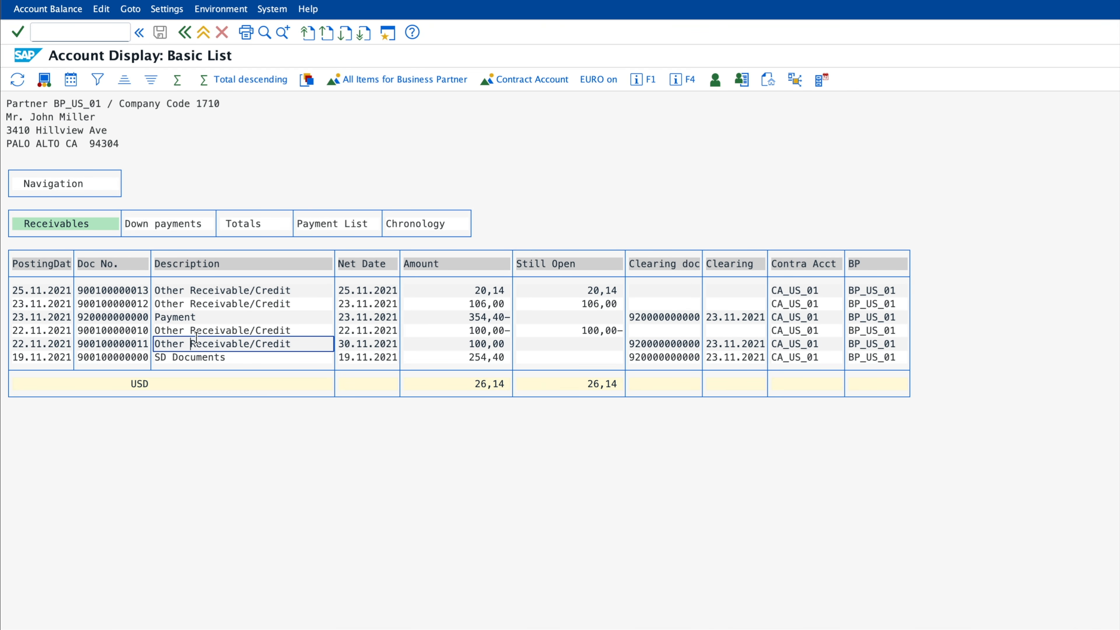
click(456, 344)
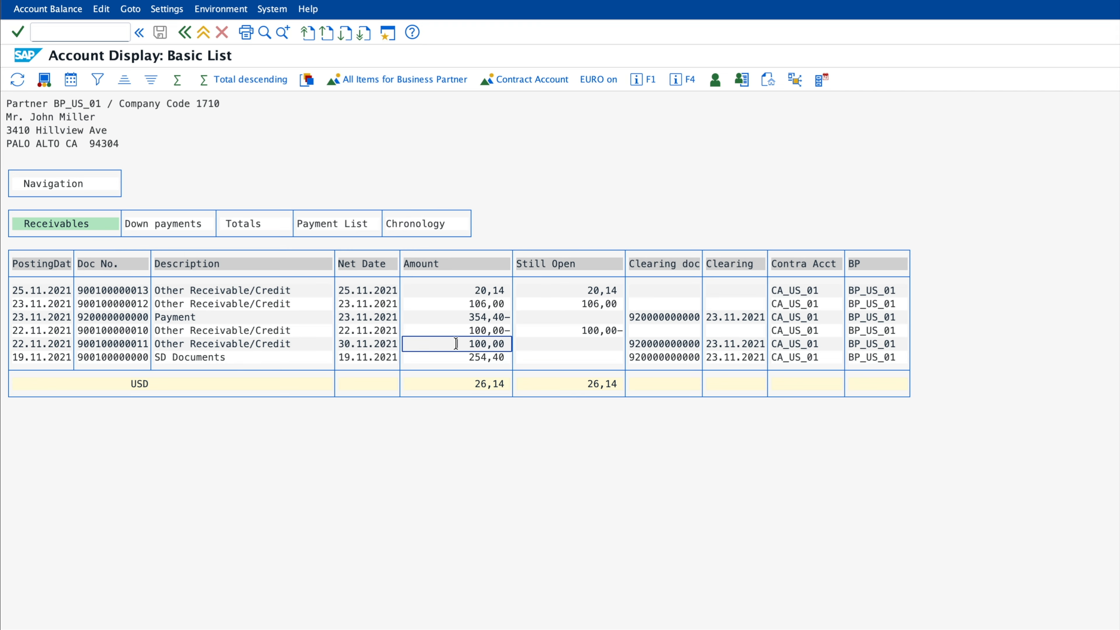
click(318, 315)
click(250, 303)
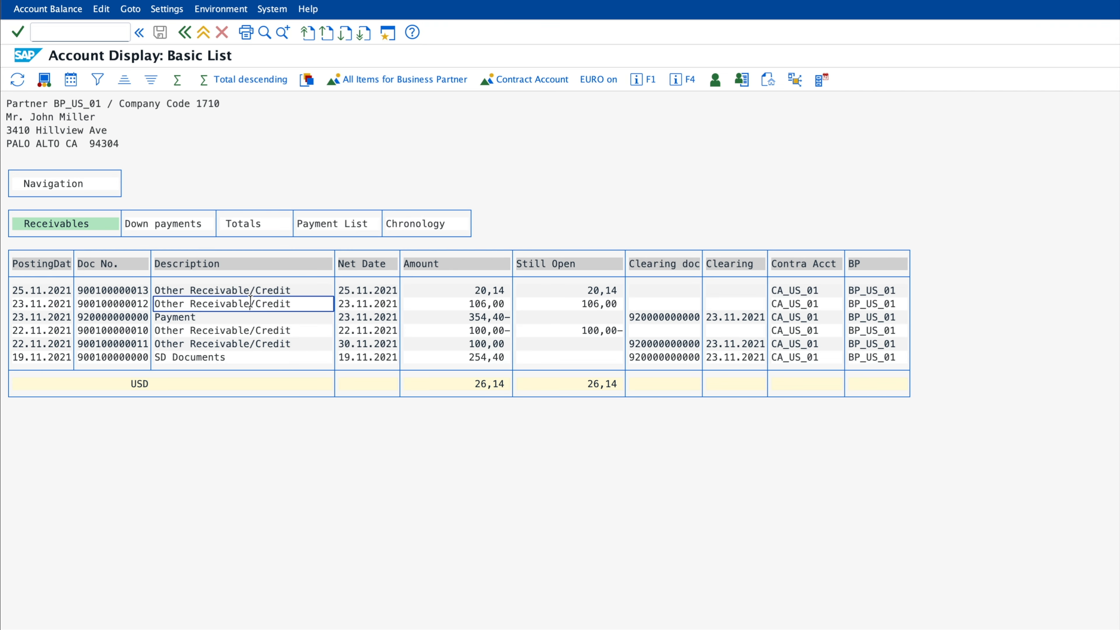
click(292, 277)
click(324, 341)
Open the payment document from the account's item list and display its payment run data
click(101, 335)
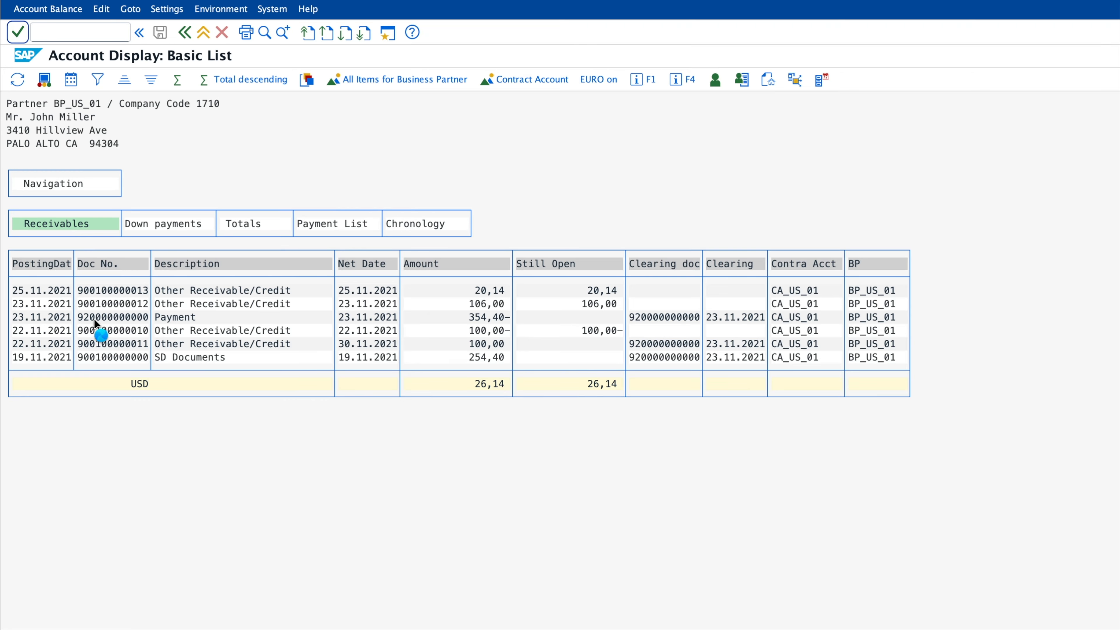
click(233, 9)
mouse_move(245, 102)
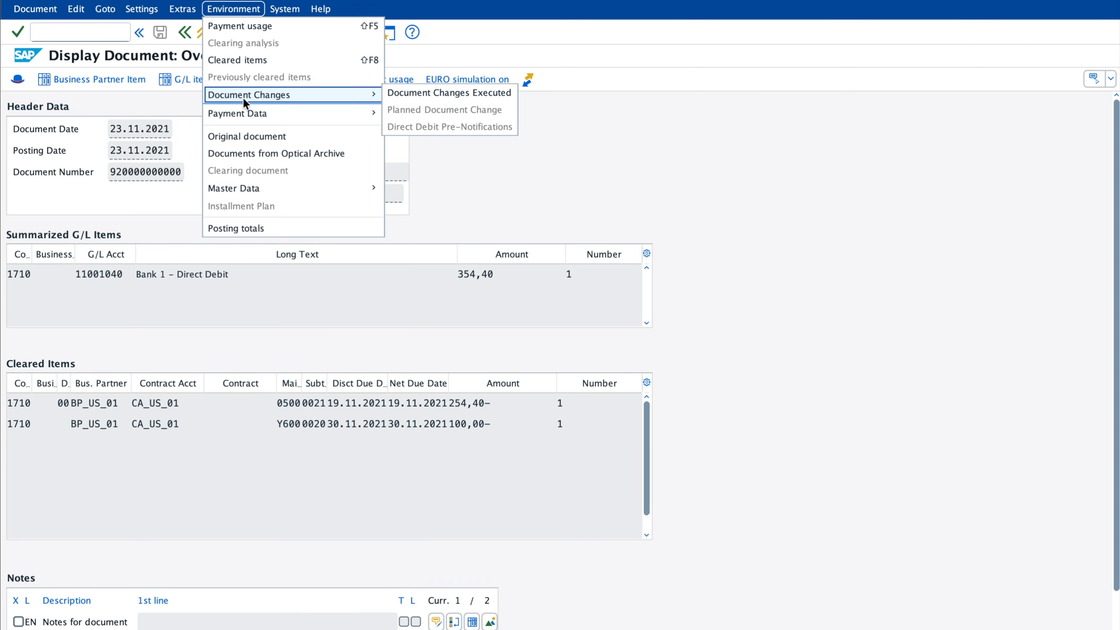
mouse_move(294, 123)
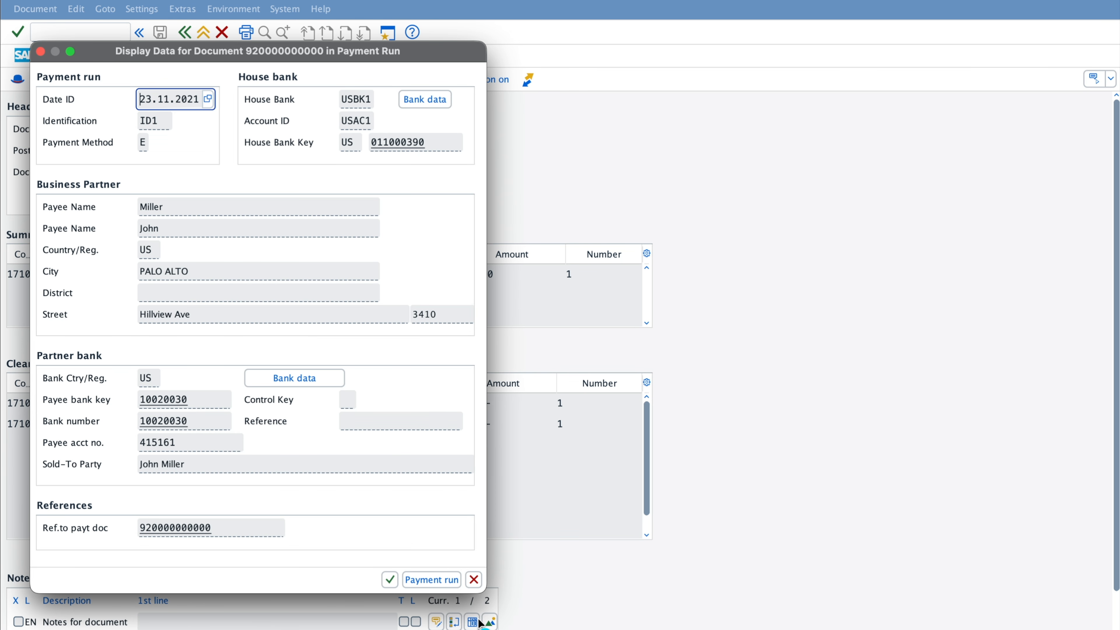
Display the entries of table FKKVK grouped by contract account (vkont) in General Table Display
text(KKVK)
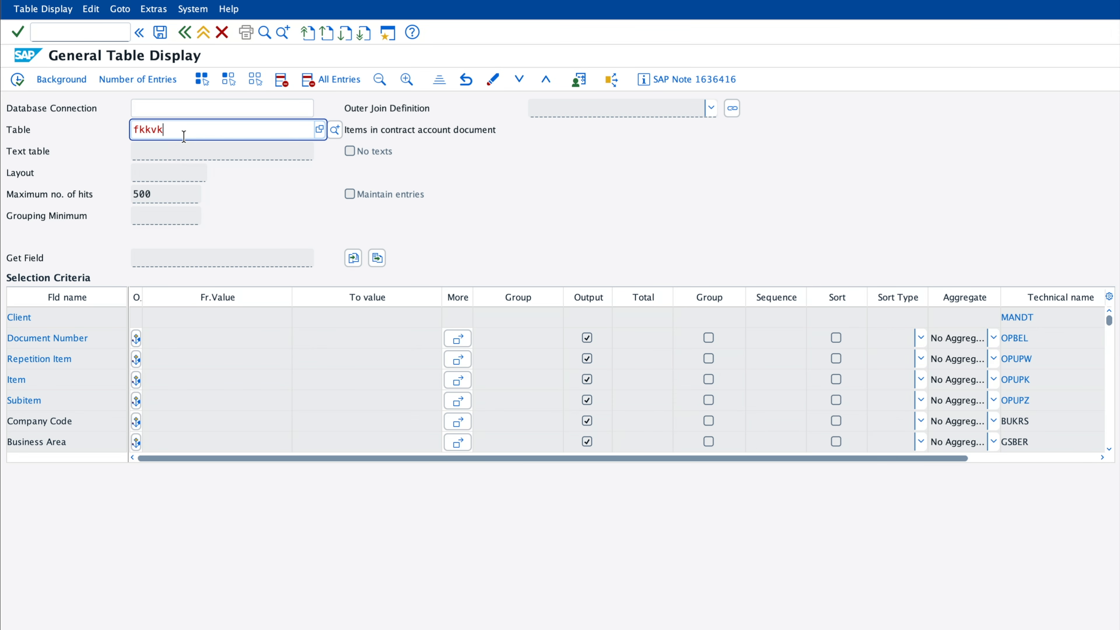
key(Return)
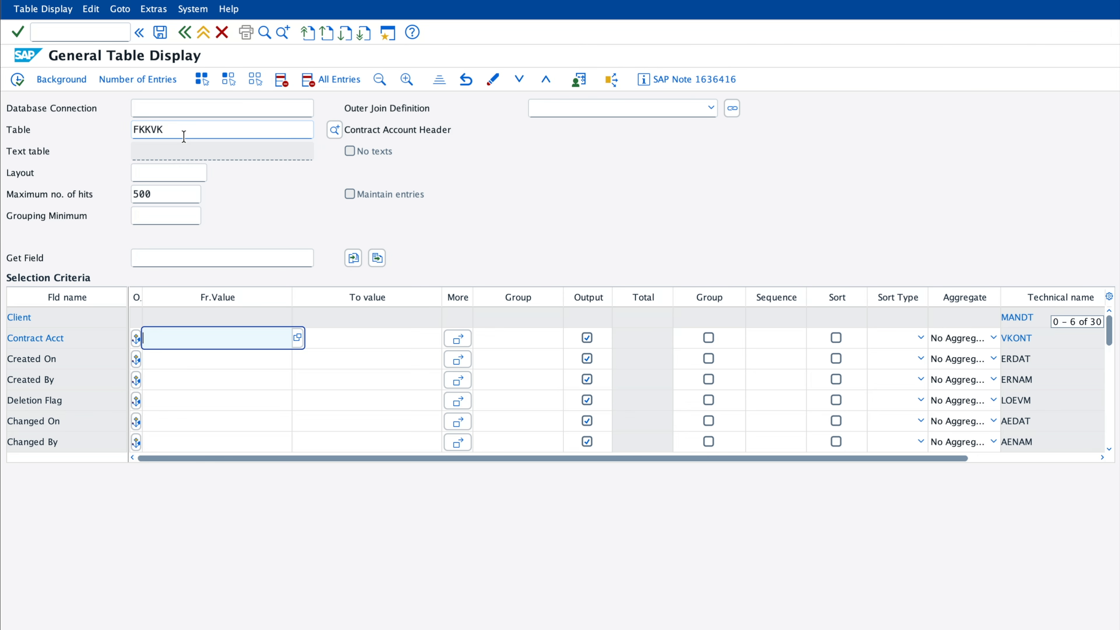
click(167, 251)
text(vkont)
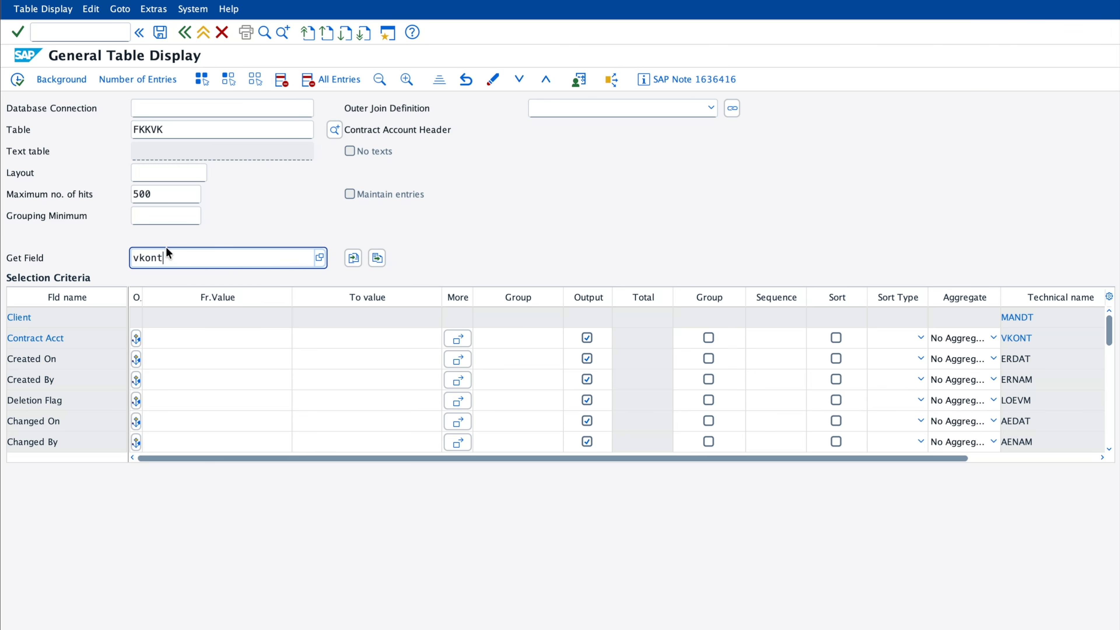
key(Return)
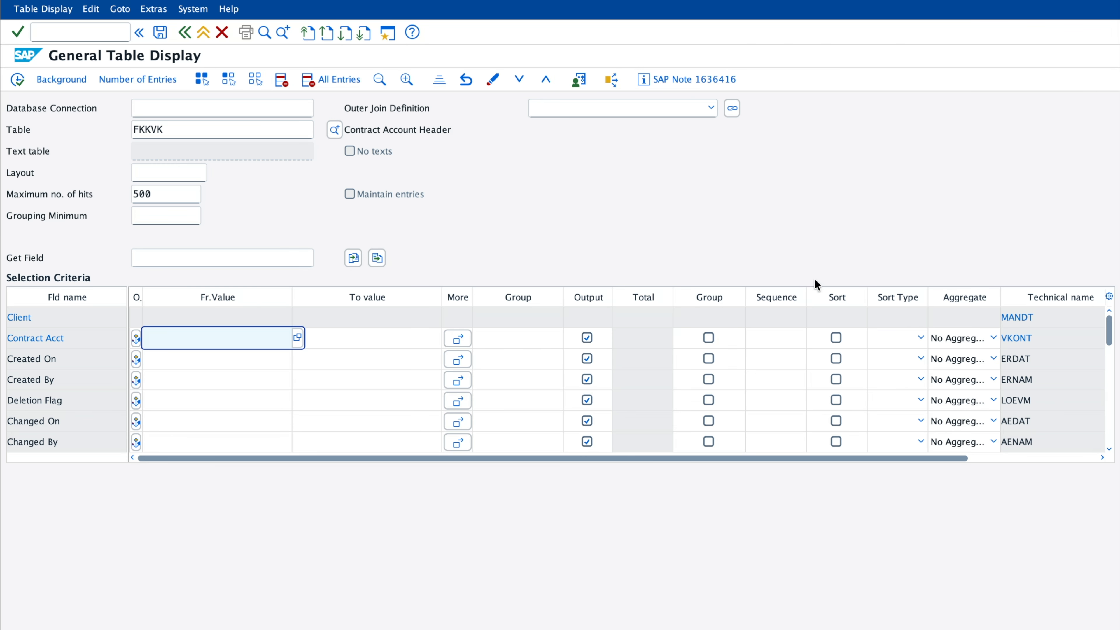
click(707, 338)
click(20, 83)
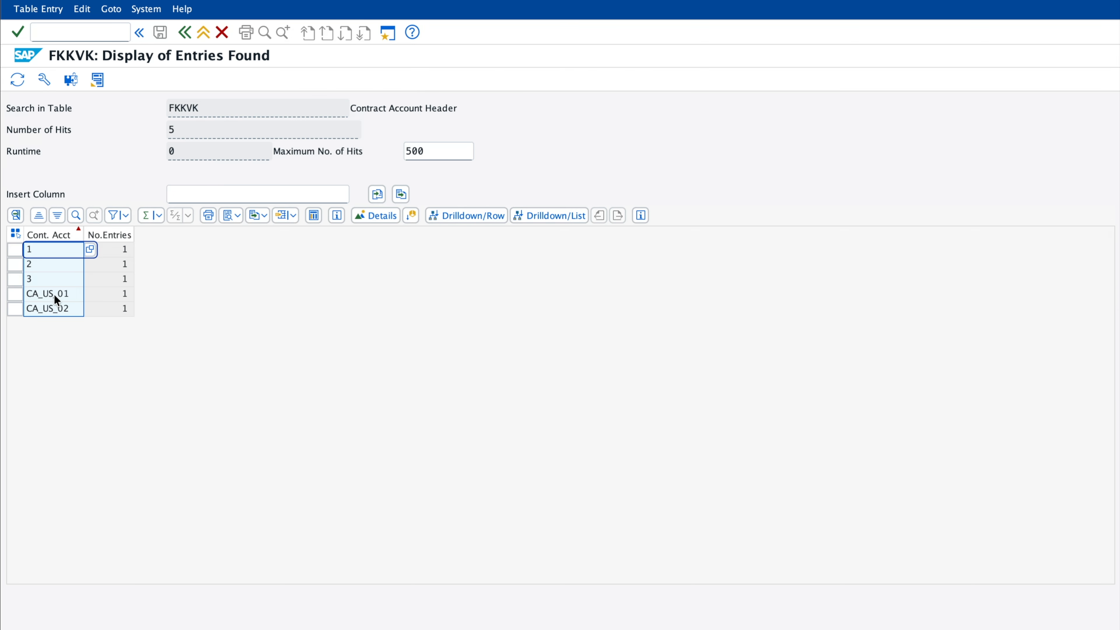
click(115, 289)
drag(133, 233, 186, 233)
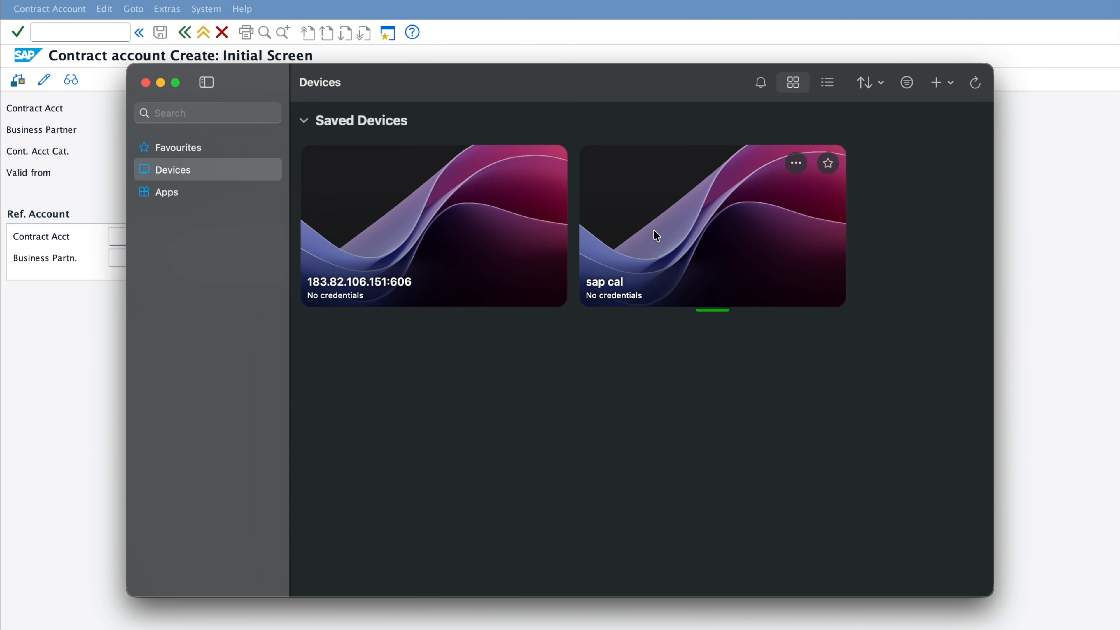
Connect to the saved remote device "sap cal" and try to start SAP Logon on its desktop
double_click(682, 242)
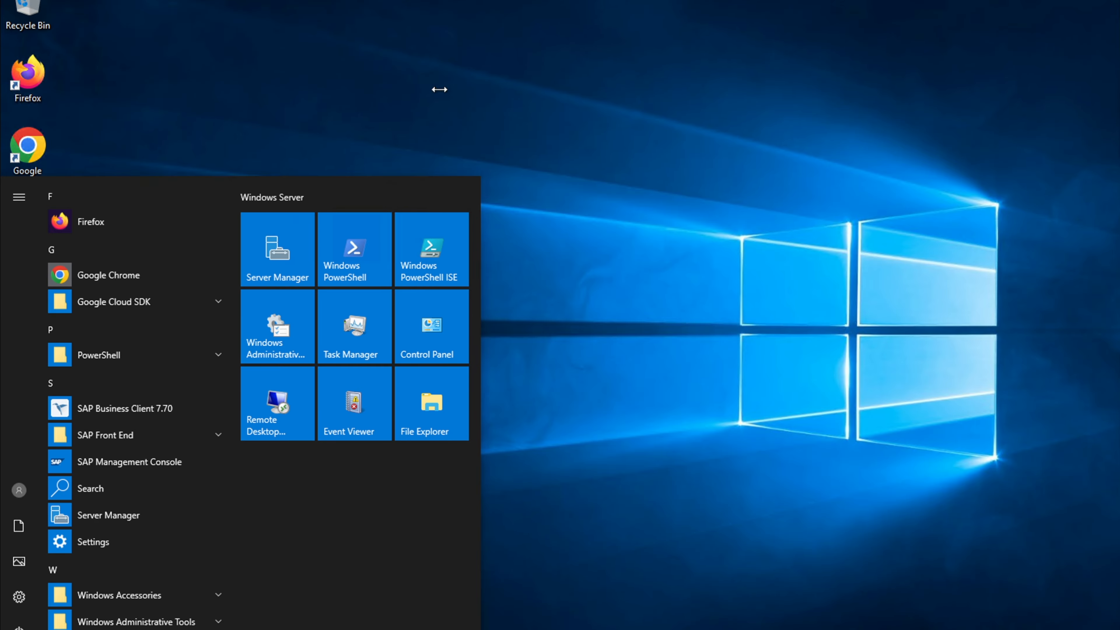
click(564, 139)
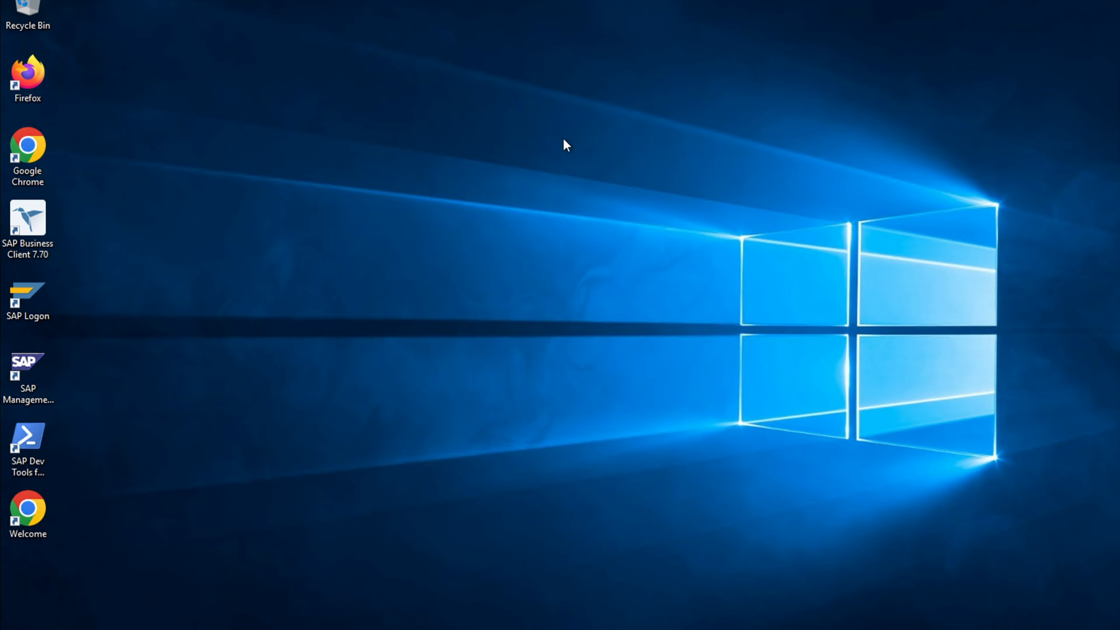
double_click(29, 297)
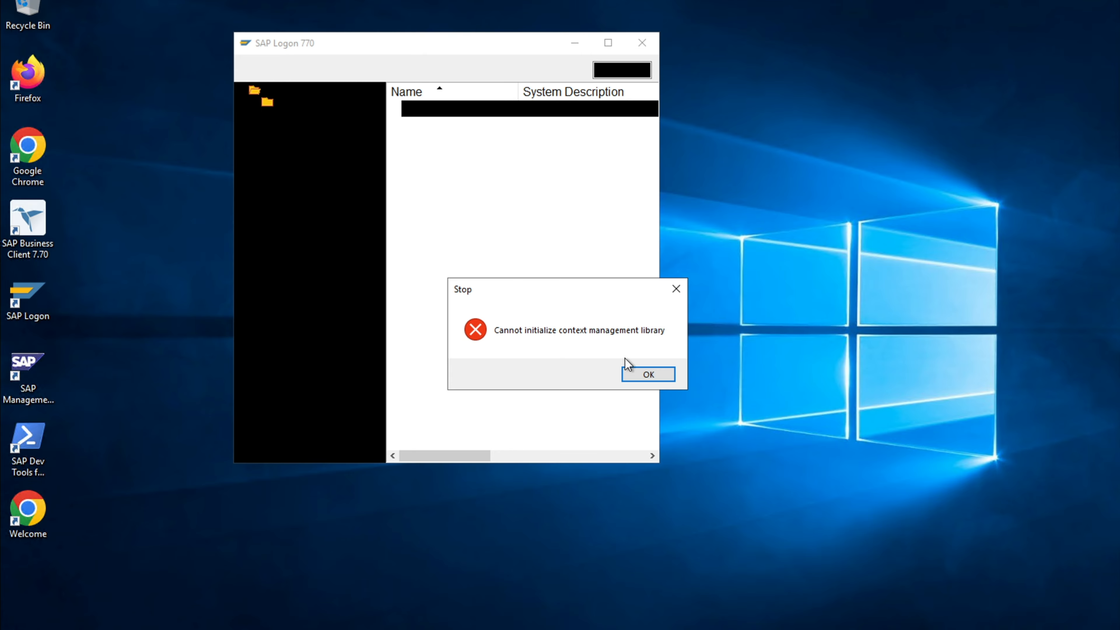
click(648, 373)
click(643, 44)
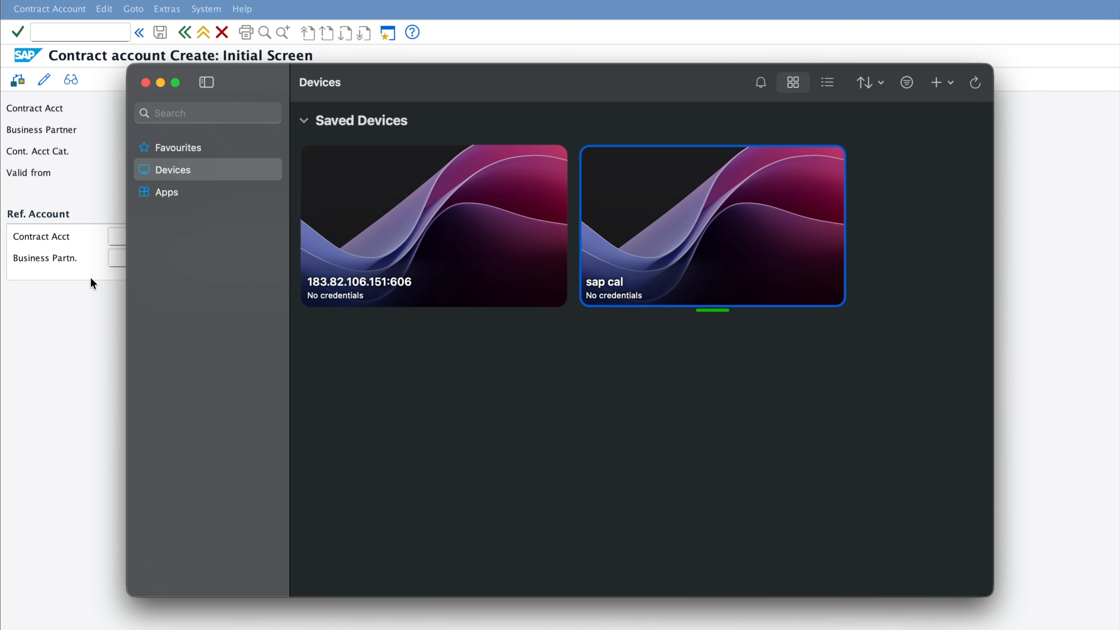
Switch to the Windows 11 64-bit Arm virtual machine and start it running
click(90, 276)
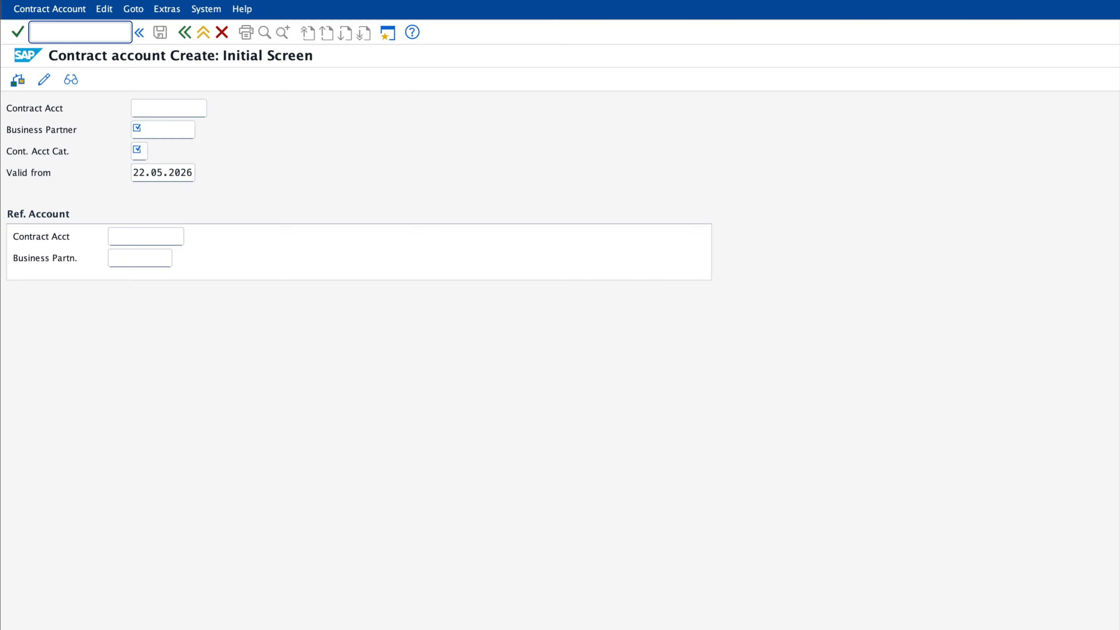
key(ctrl+Left)
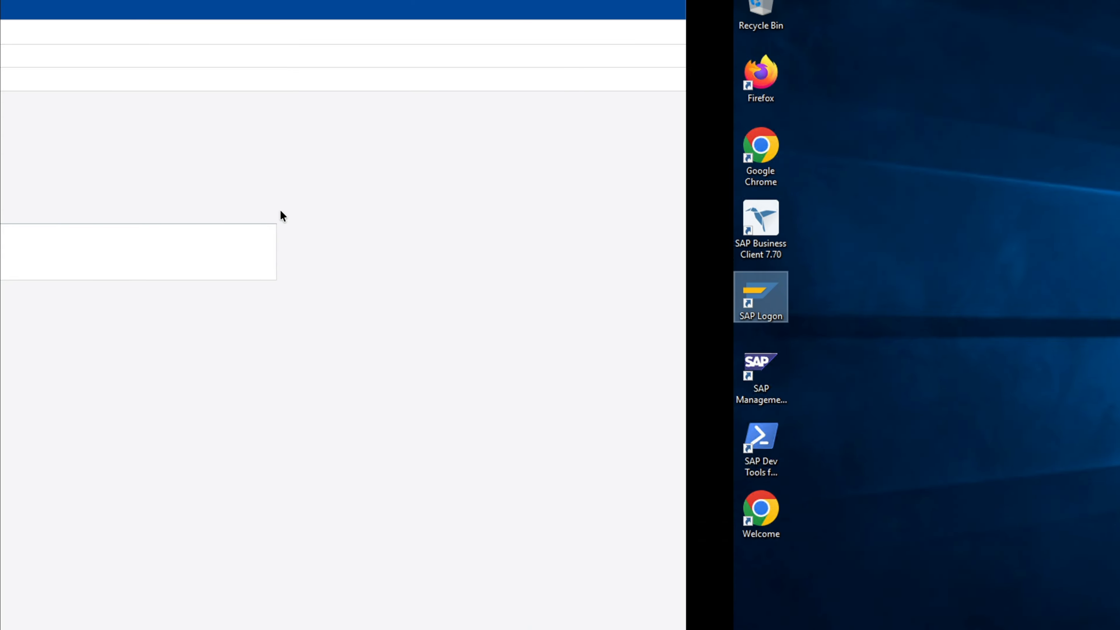
mouse_move(5, 186)
click(31, 233)
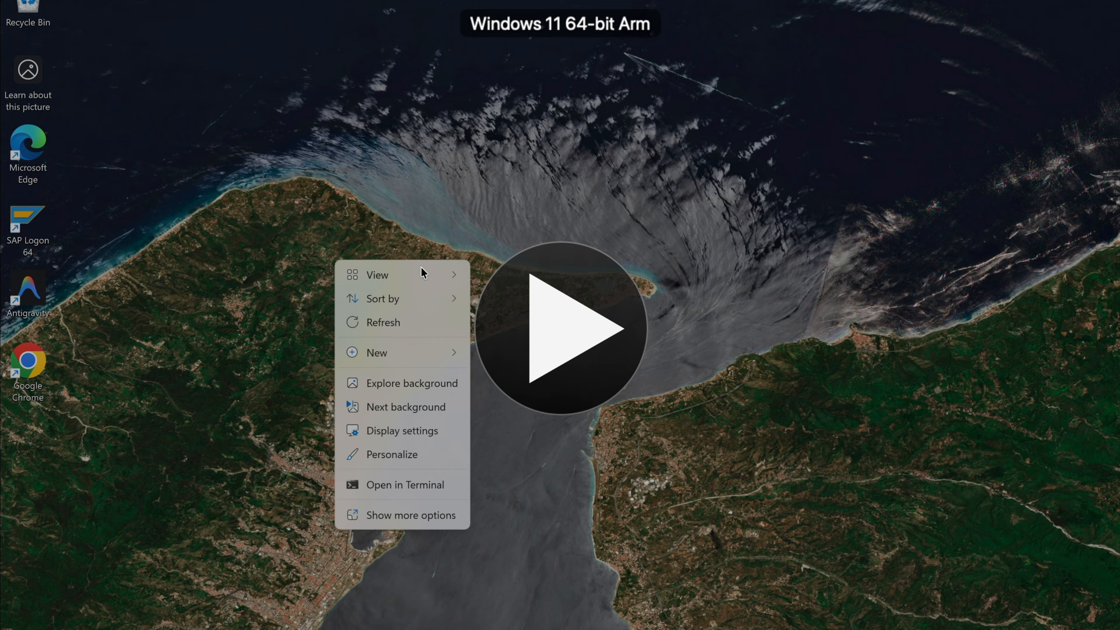
click(612, 324)
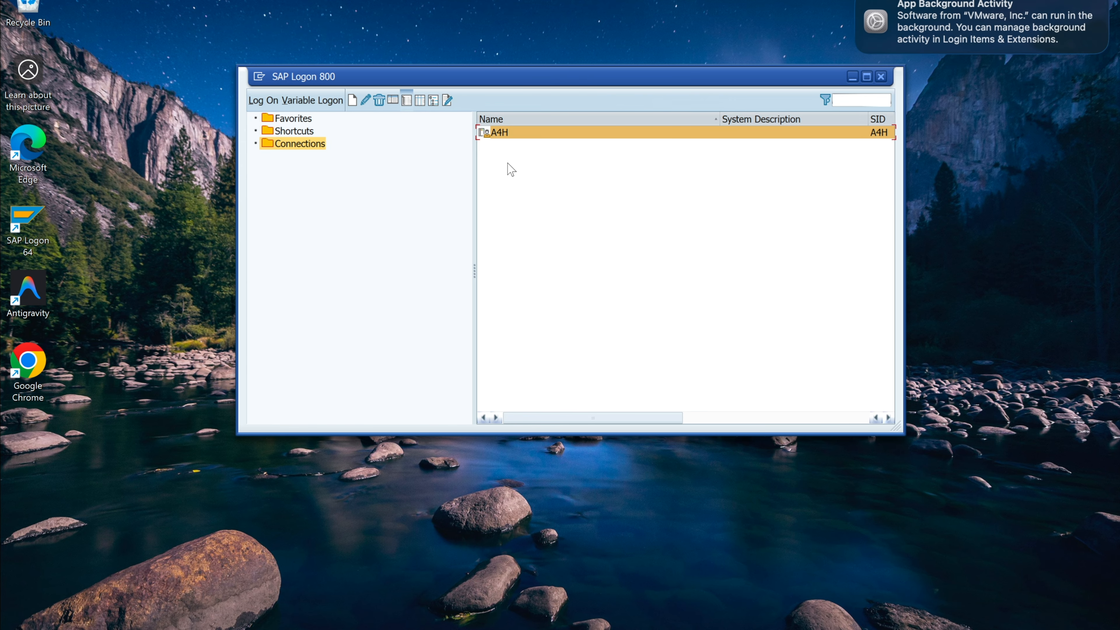
Create the S4H system entry with the high-speed LAN setting and log on to client 100 as BPINST with the account password
click(353, 100)
click(715, 442)
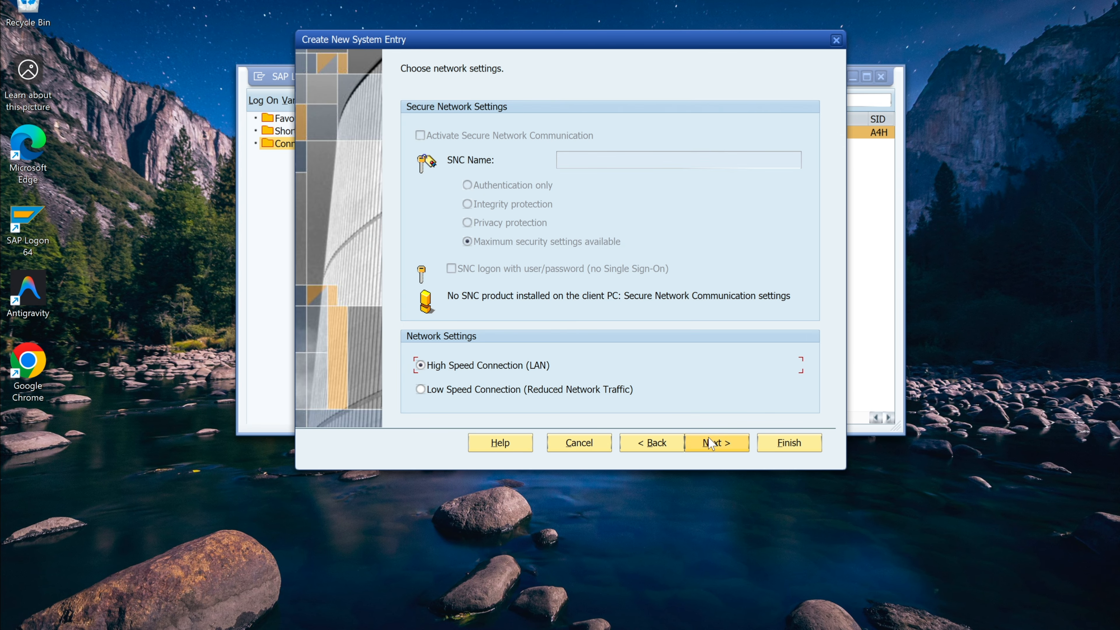
click(715, 442)
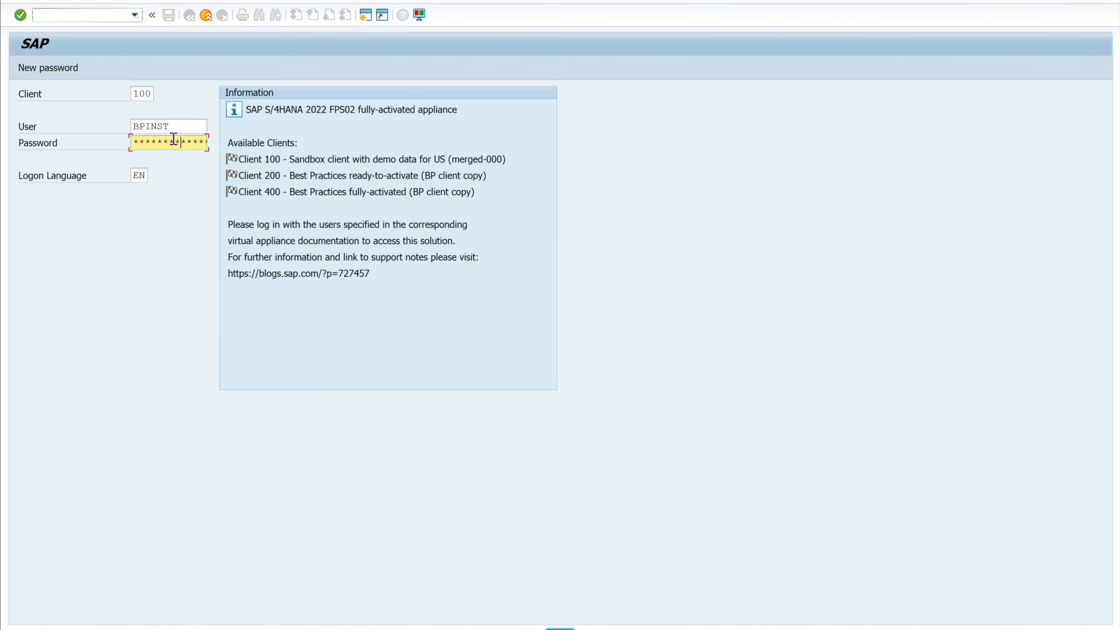
key(Return)
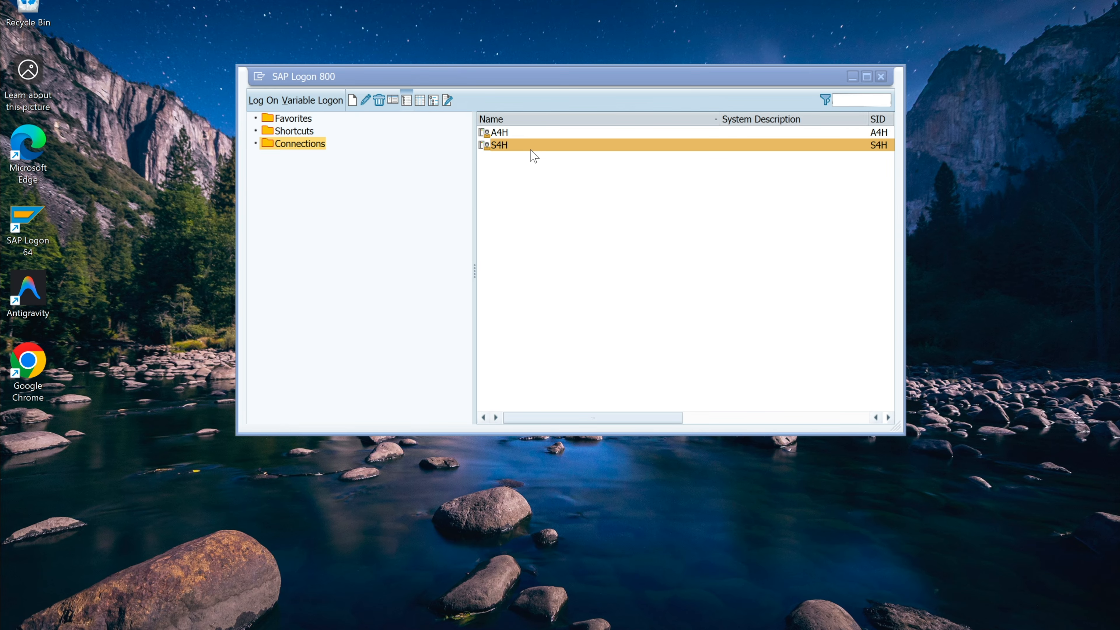
Open the S4H connection and log on to client 200 as BPINST with the account password
double_click(531, 150)
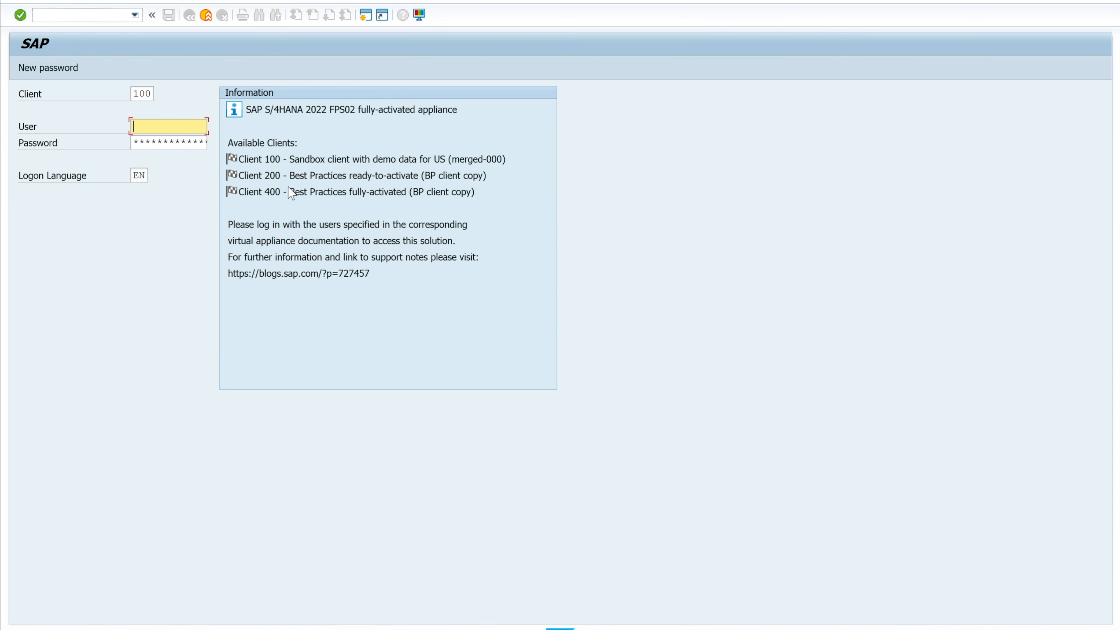
click(289, 187)
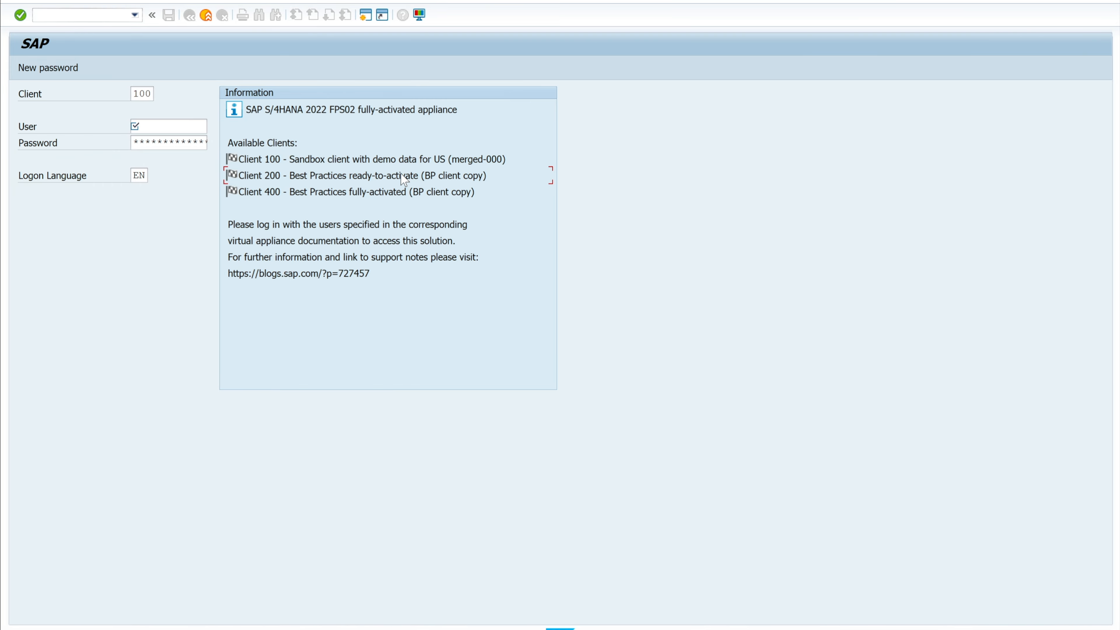
double_click(140, 94)
text(200)
key(Tab)
key(Tab)
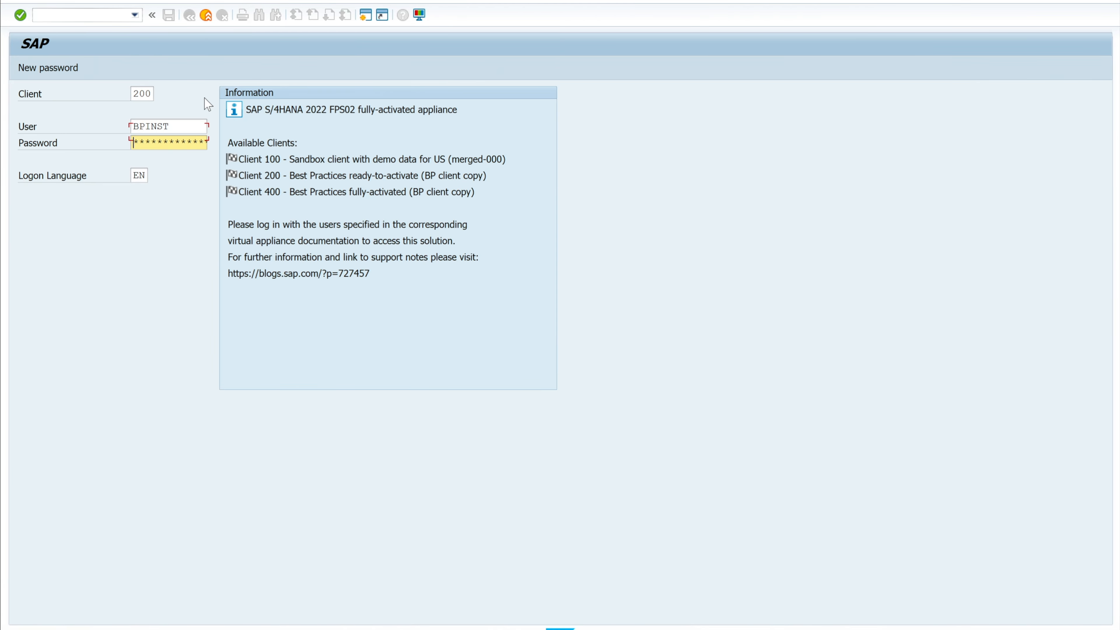
key(Return)
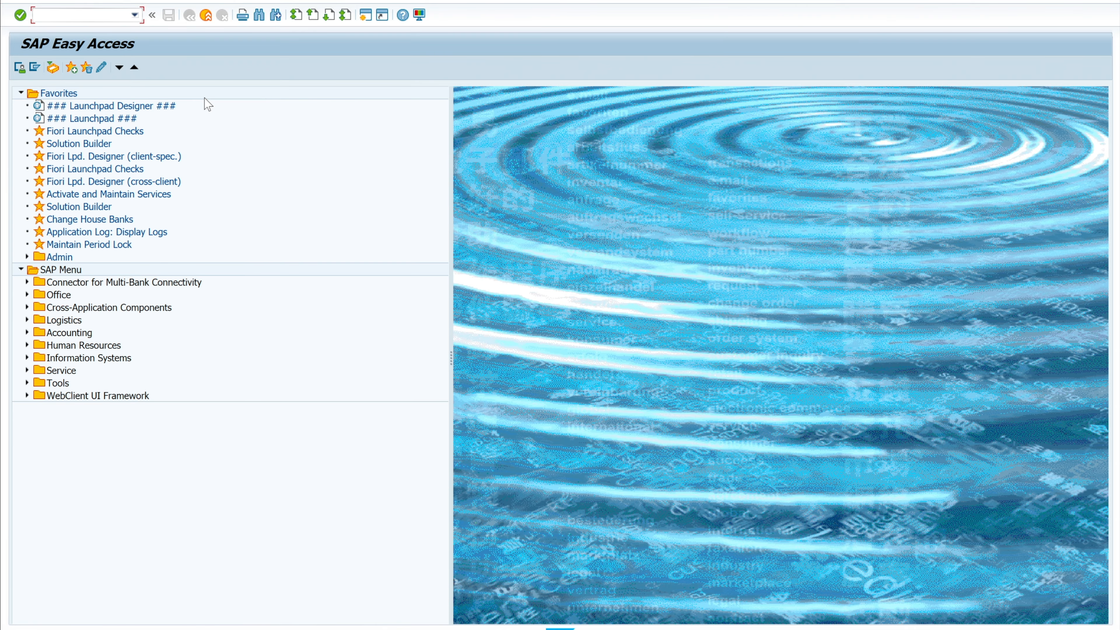
Try to open the account display in client 200 with transaction fpl9
text(fpl9)
key(Return)
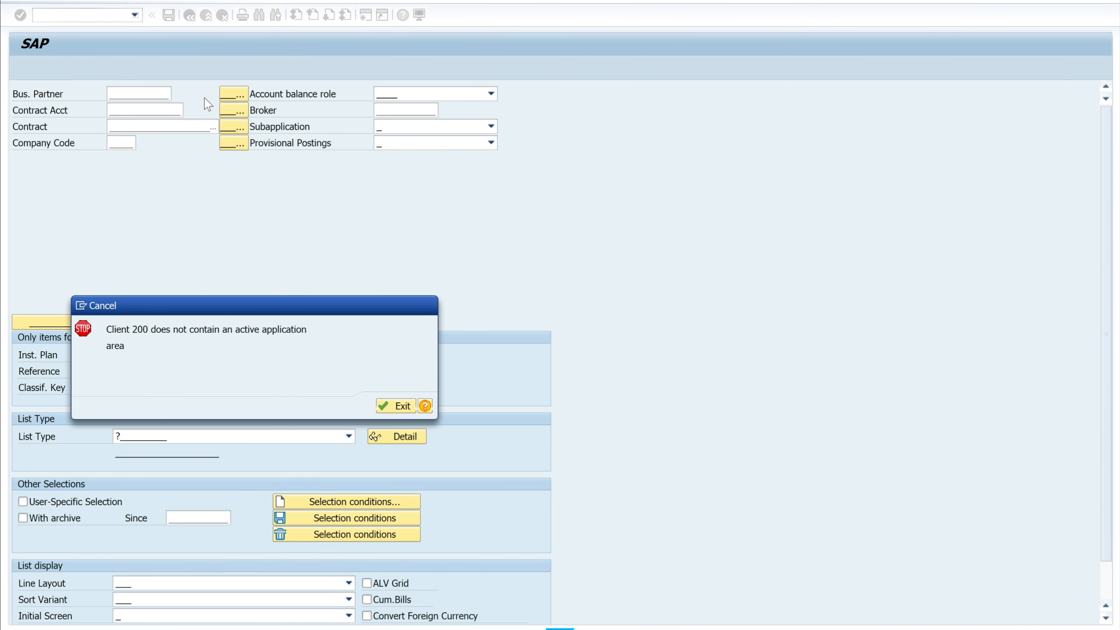
key(Return)
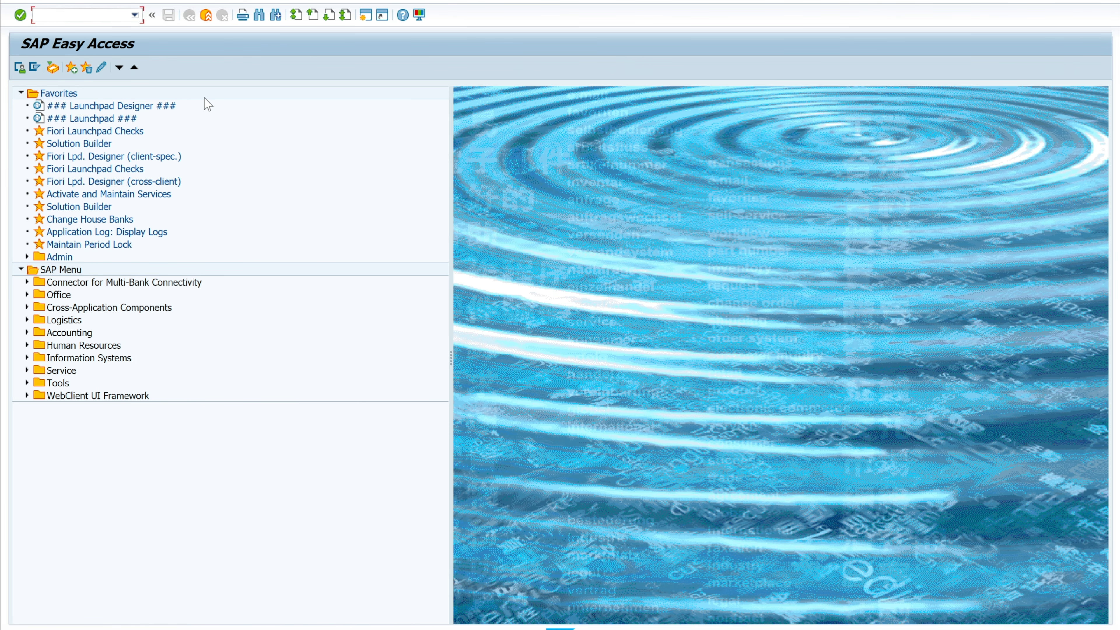
Open Maintain Business Partner with transaction bp and try to open transaction caa3 from there with /ncaa3
text(bp)
key(Return)
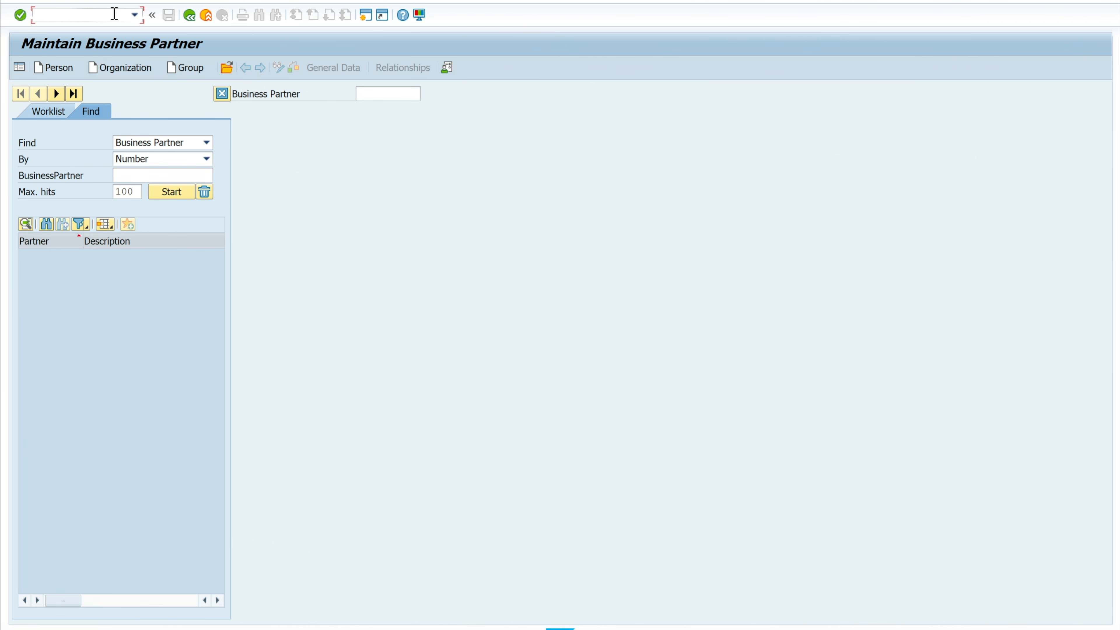
click(115, 14)
text(/ncaa3)
key(Return)
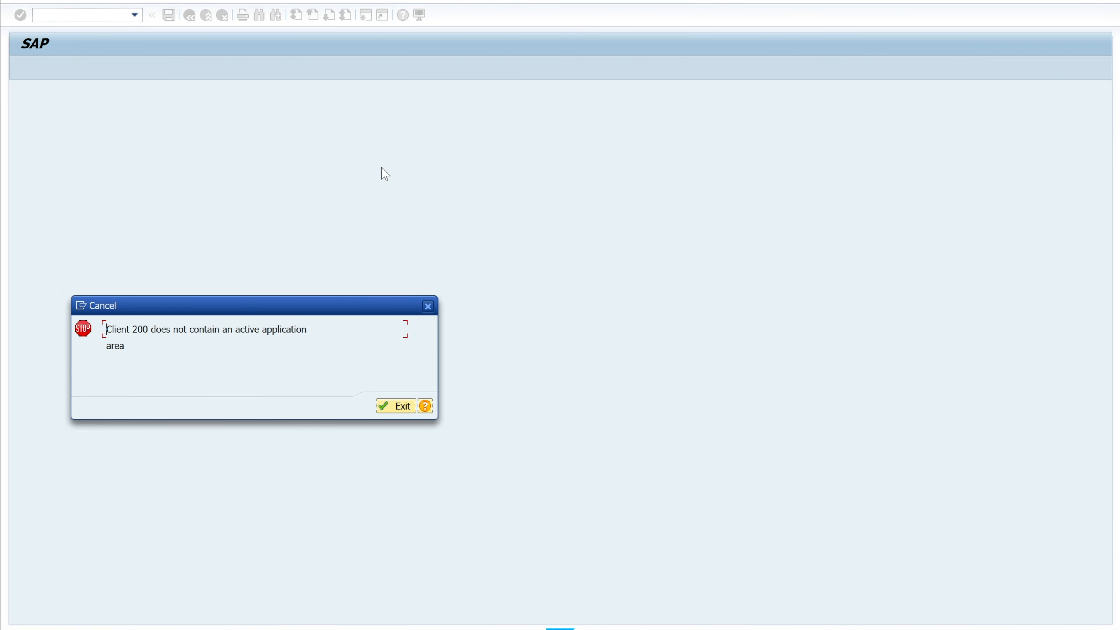
click(402, 406)
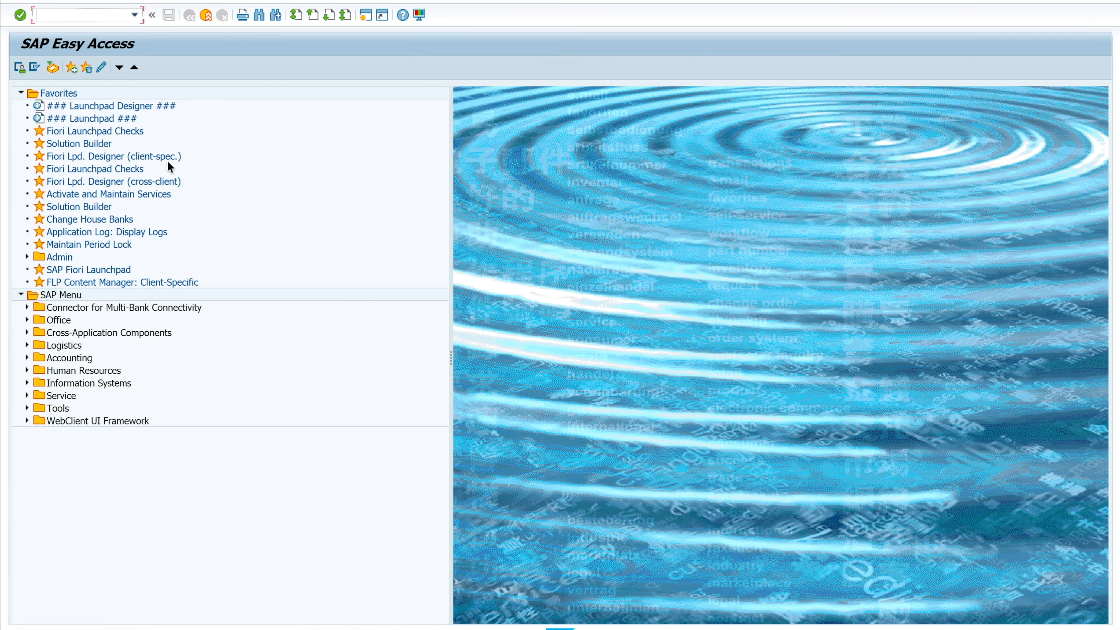
Check the client logon credentials in the Gemini conversation and switch back to SAP Easy Access
key(super+Tab)
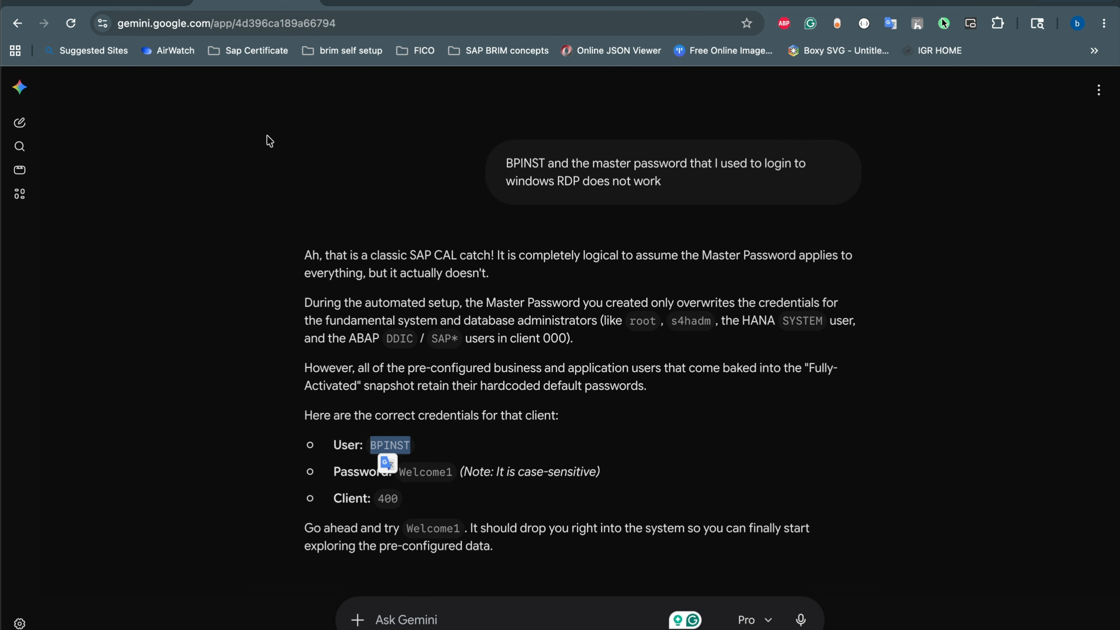
key(super+Tab)
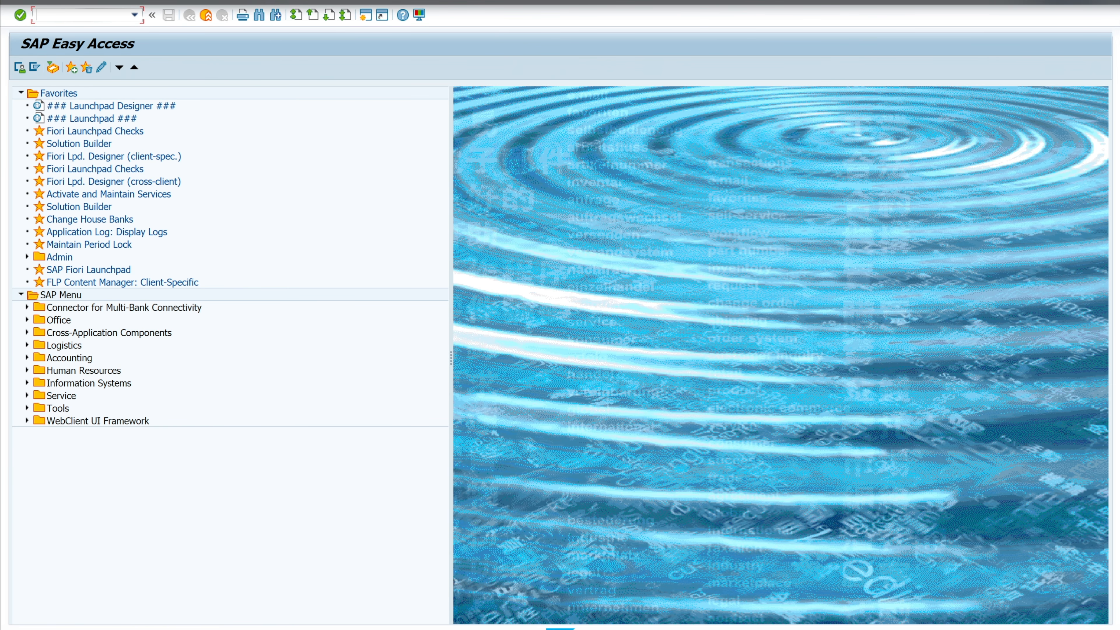